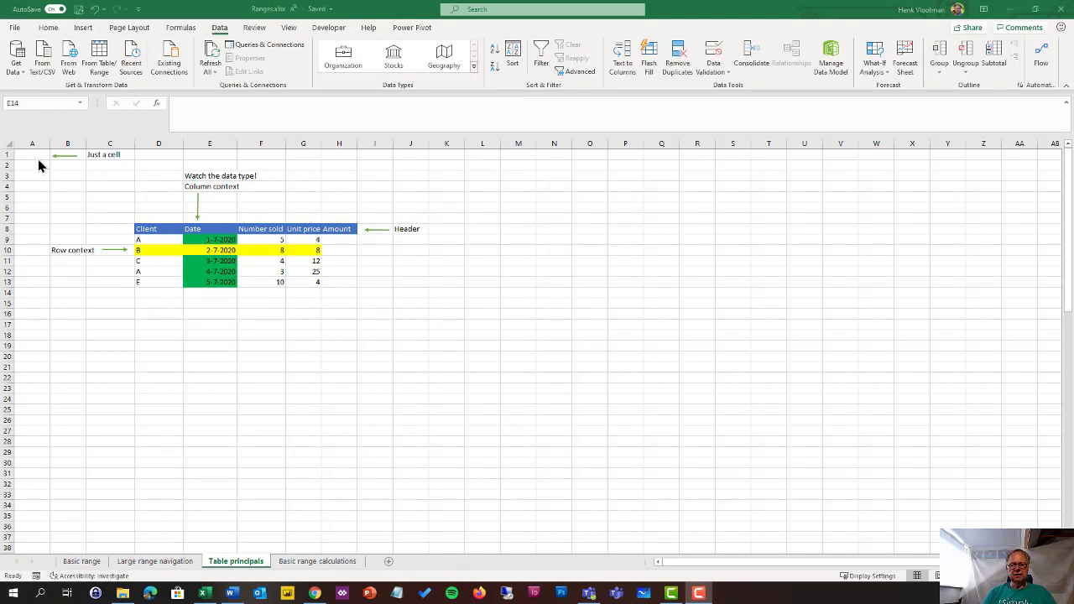
# - Turn on filtering for the client table starting at D8 and view the Date column's filter options without applying any
pyautogui.click(40, 155)
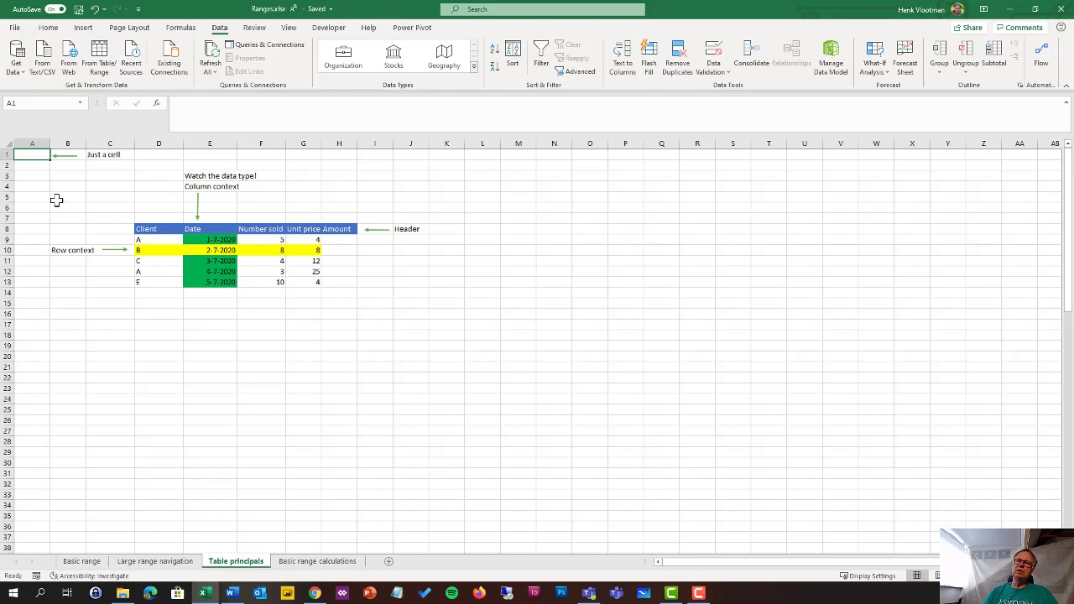
pyautogui.click(148, 232)
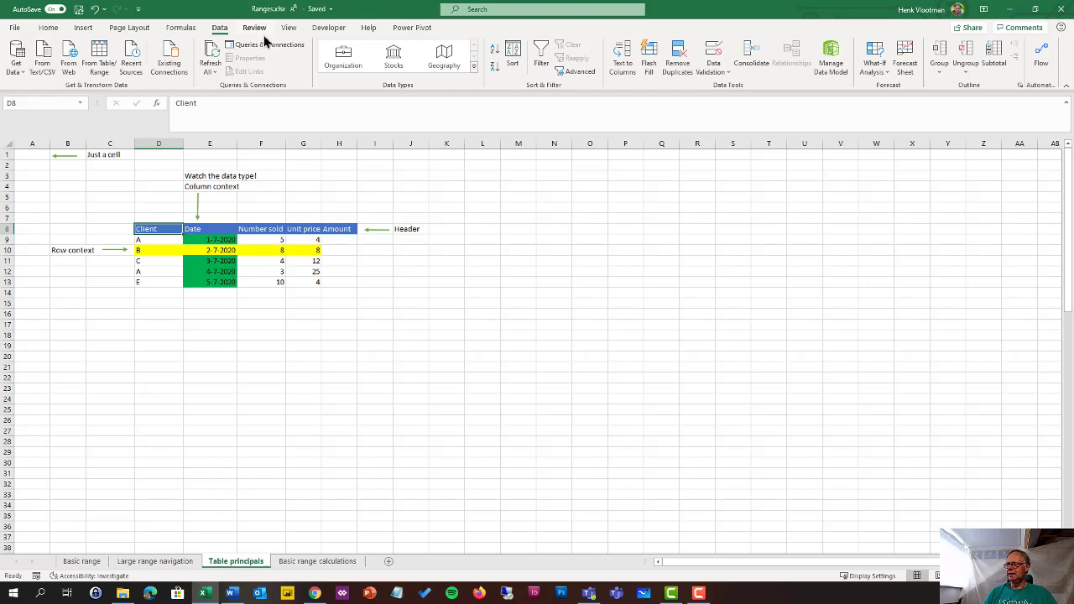
pyautogui.click(542, 67)
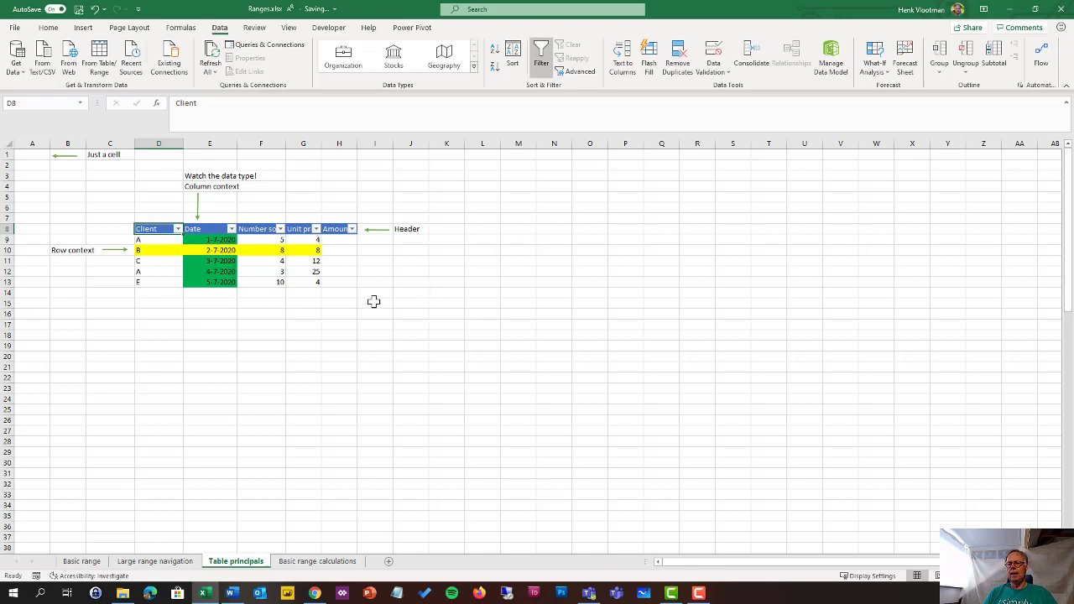
pyautogui.click(231, 231)
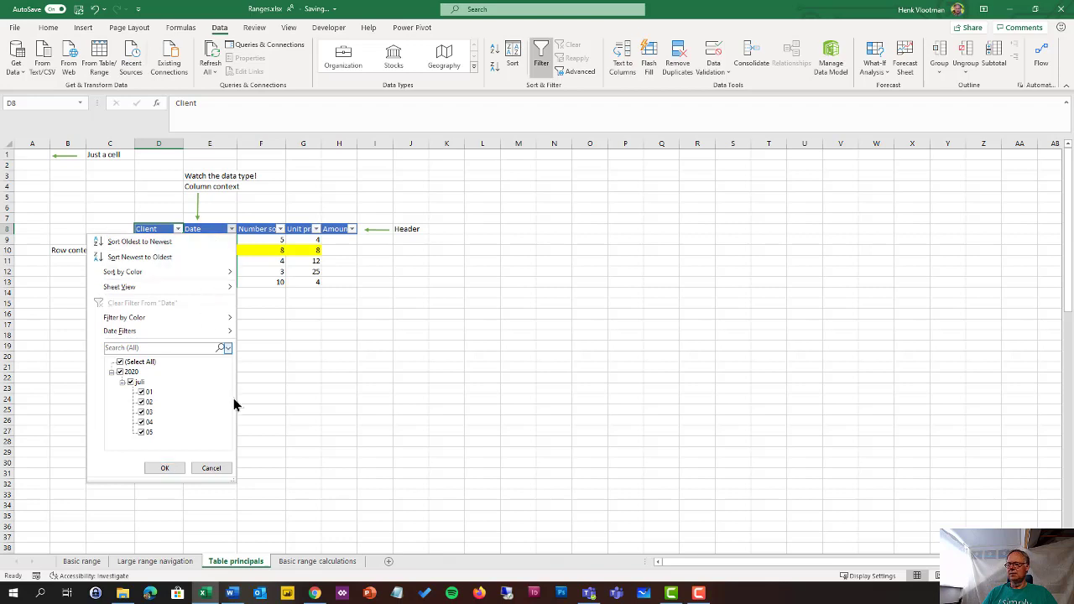
pyautogui.click(216, 467)
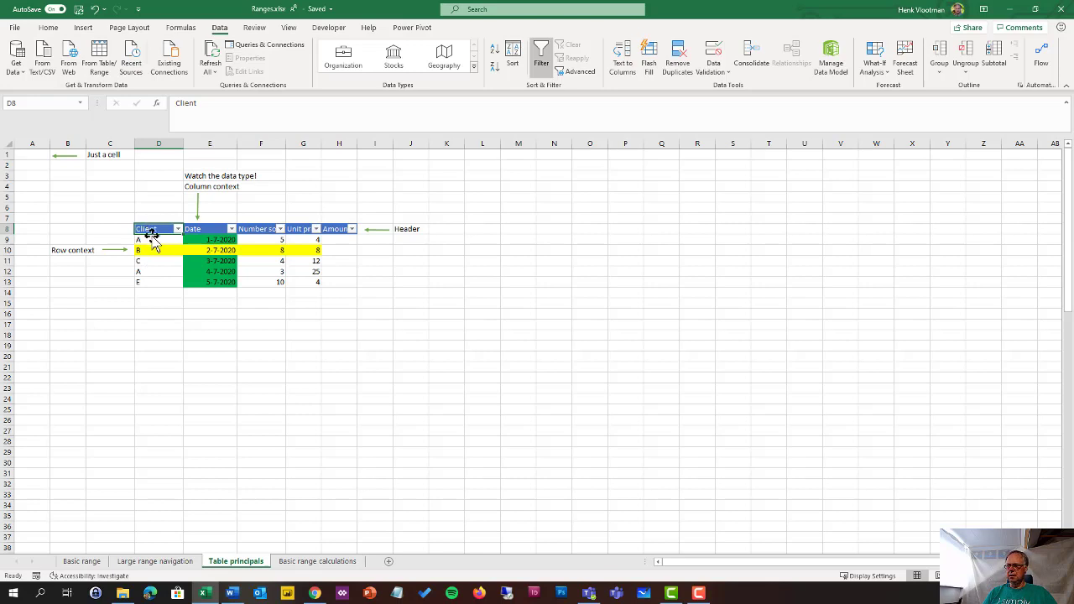
# - Highlight the Client values, the Date values, and the Number sold and Unit price values in turn to examine each column's data type
pyautogui.moveTo(152, 239); pyautogui.dragTo(139, 281)
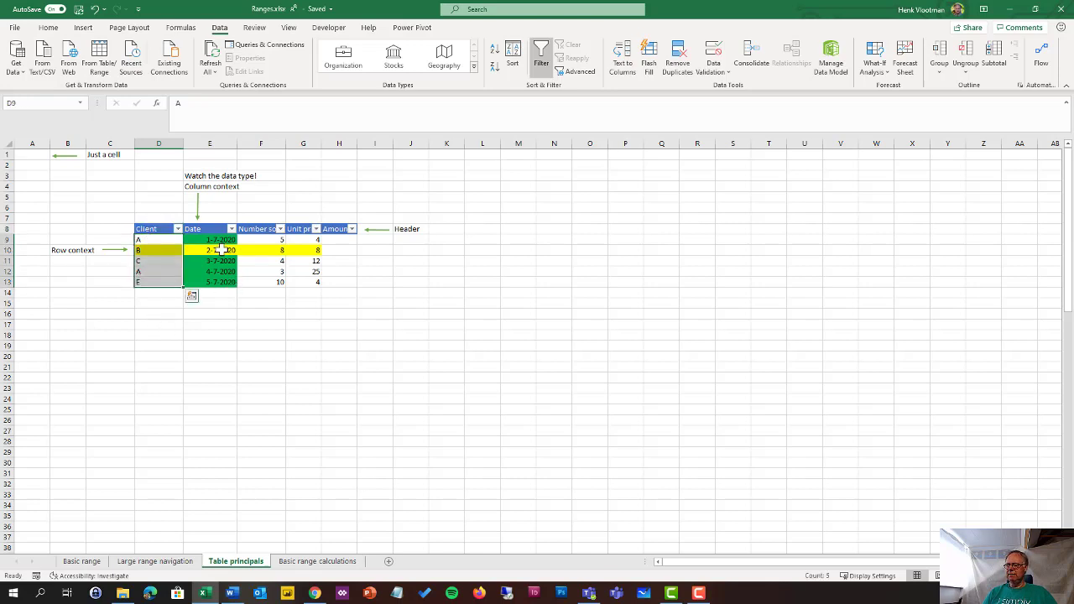
pyautogui.moveTo(220, 239); pyautogui.dragTo(207, 281)
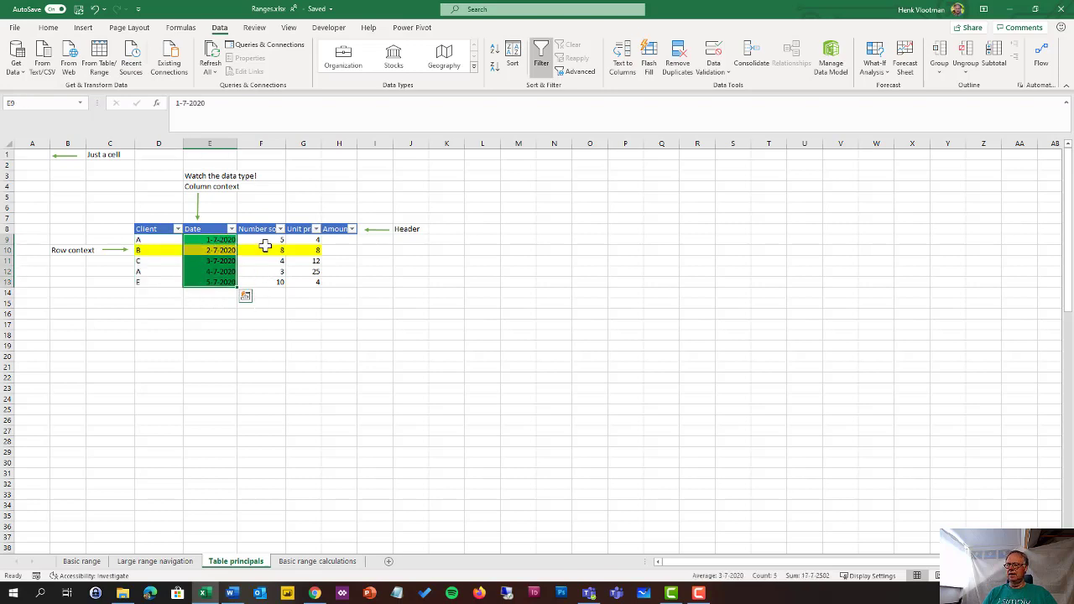
pyautogui.moveTo(266, 240); pyautogui.dragTo(292, 282)
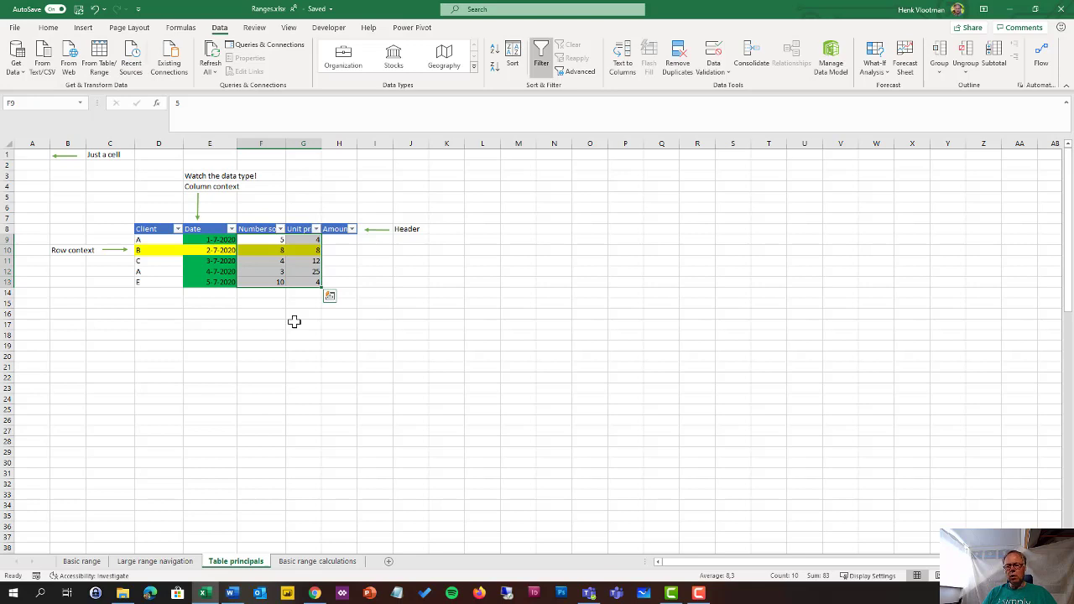
# - Jump down column E from E14 to view the bad column context example, and return to the sheet's start
pyautogui.click(209, 292)
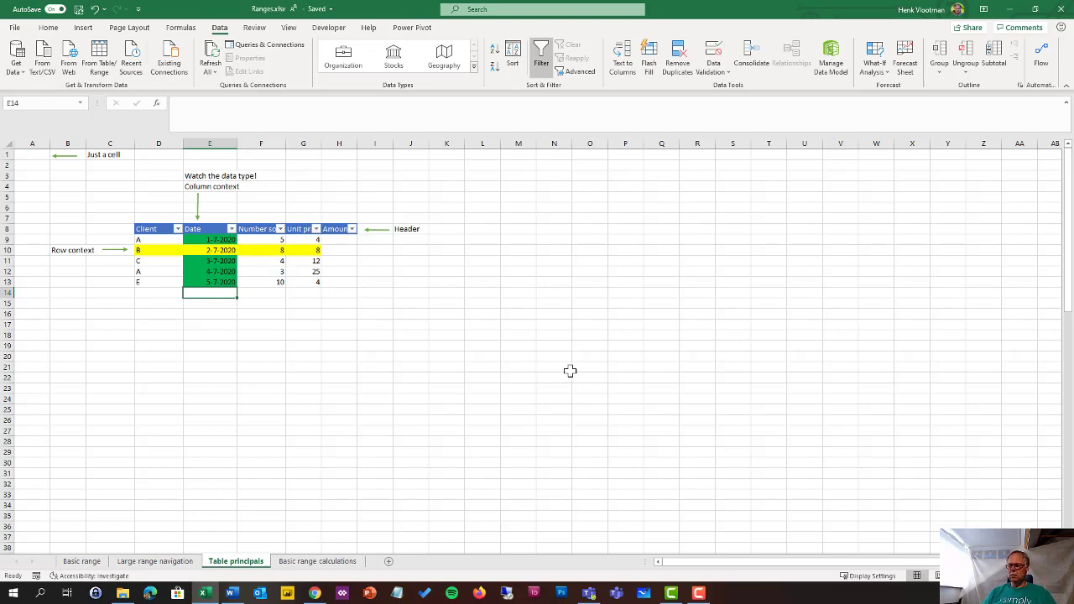
pyautogui.hotkey('ctrl', 'Down')
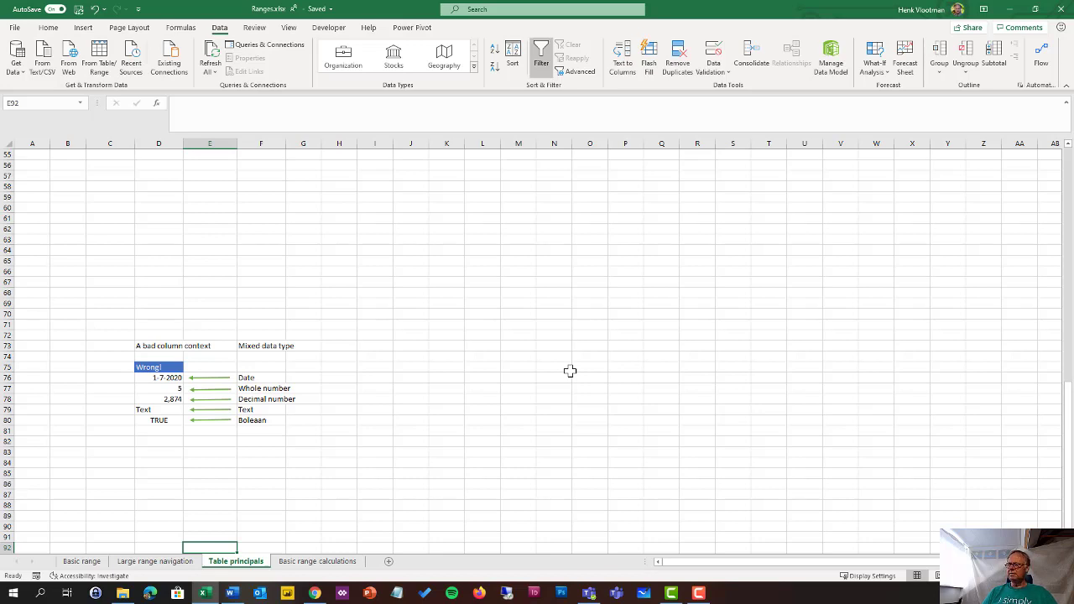
pyautogui.hotkey('ctrl', 'Home')
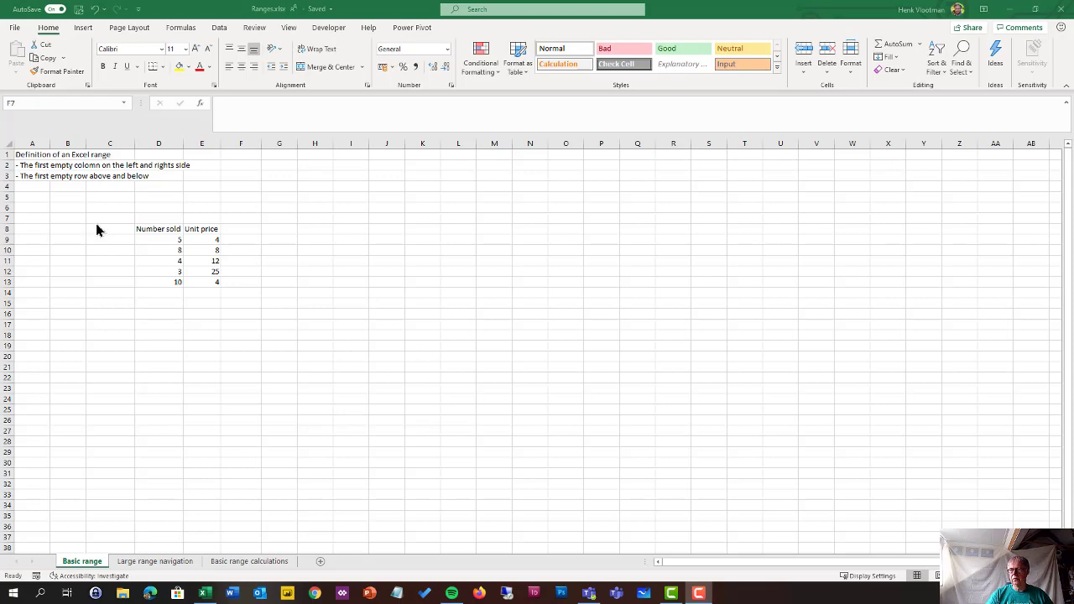
# - On the Basic range sheet, select the entire range around E10, and the separate range around A1
pyautogui.click(200, 250)
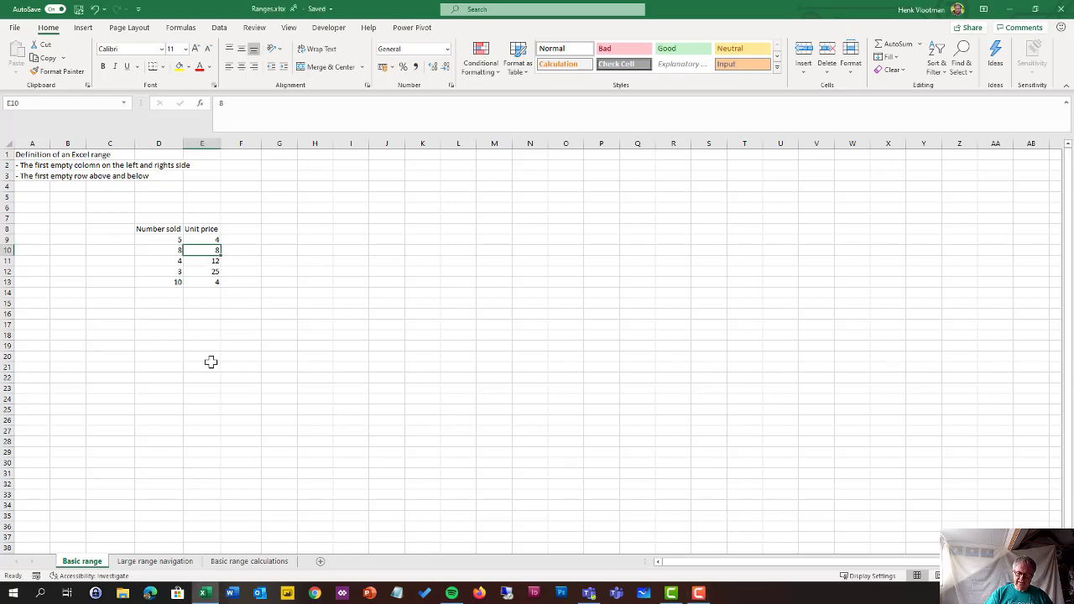
pyautogui.hotkey('ctrl', 'a')
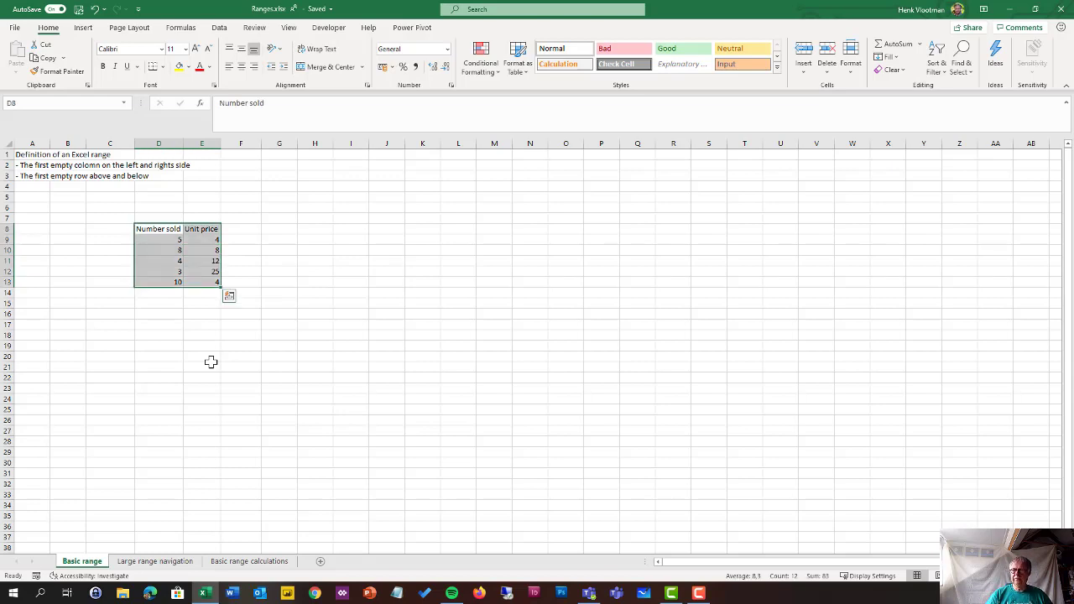
pyautogui.click(32, 154)
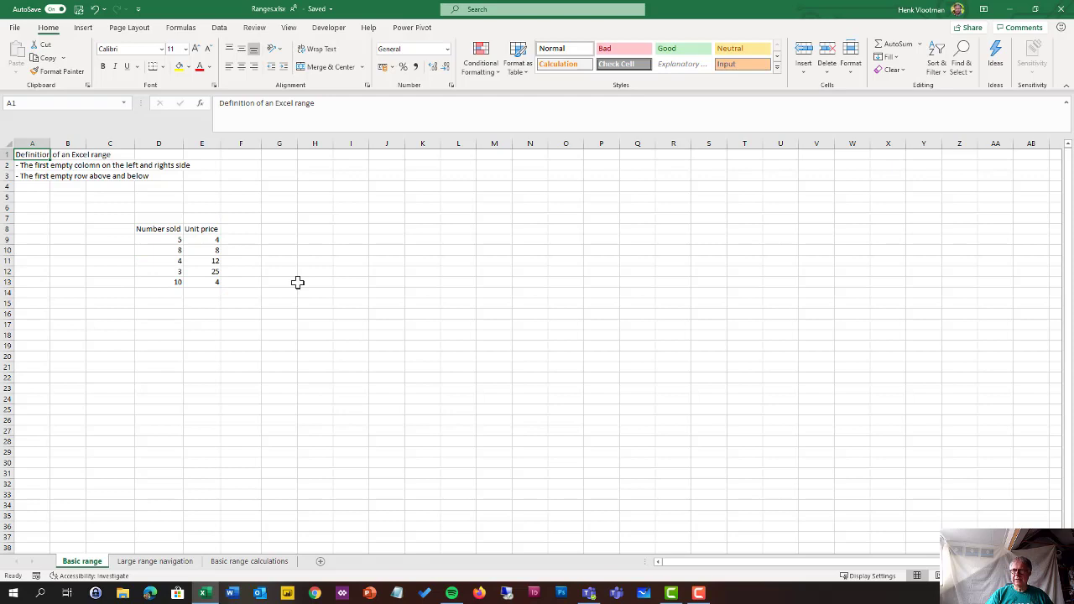
pyautogui.hotkey('ctrl', 'a')
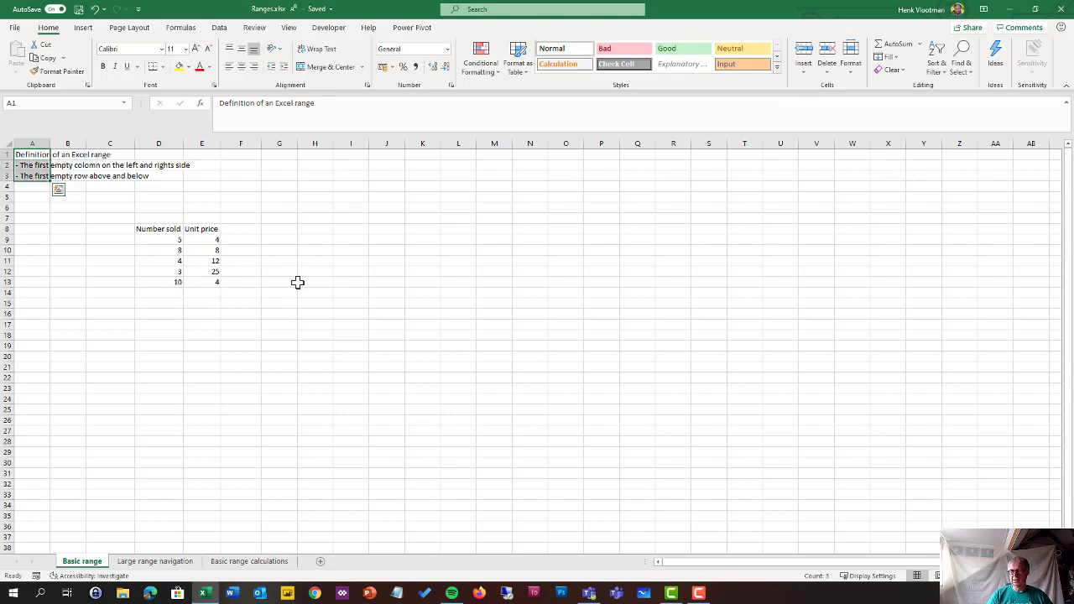
# - Turn filtering on for the Number sold and Unit price range, inspect the Unit price filter options, and turn filtering off
pyautogui.click(170, 232)
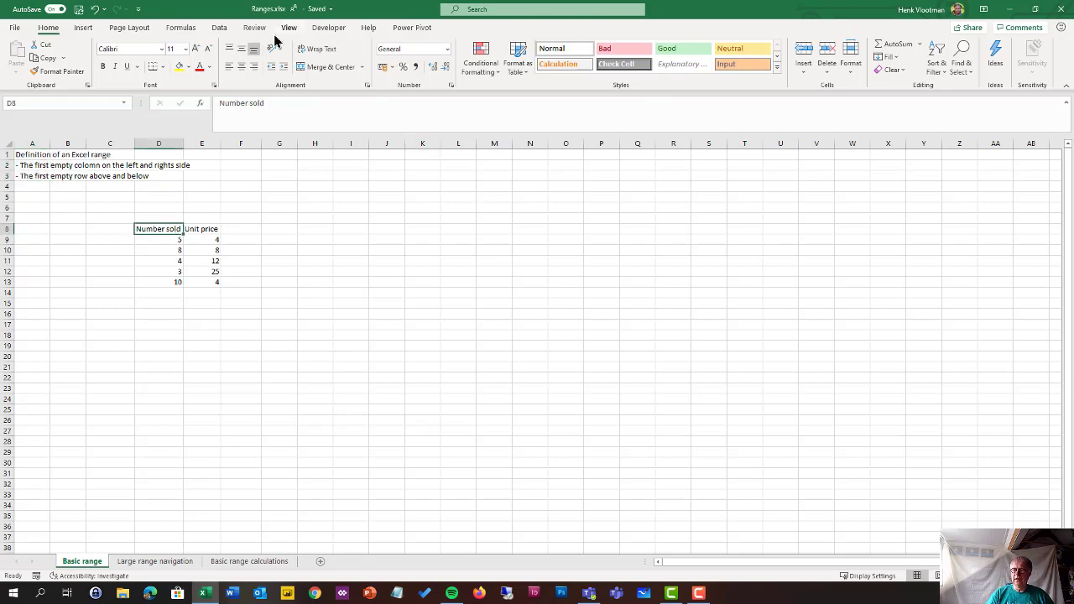
pyautogui.click(223, 31)
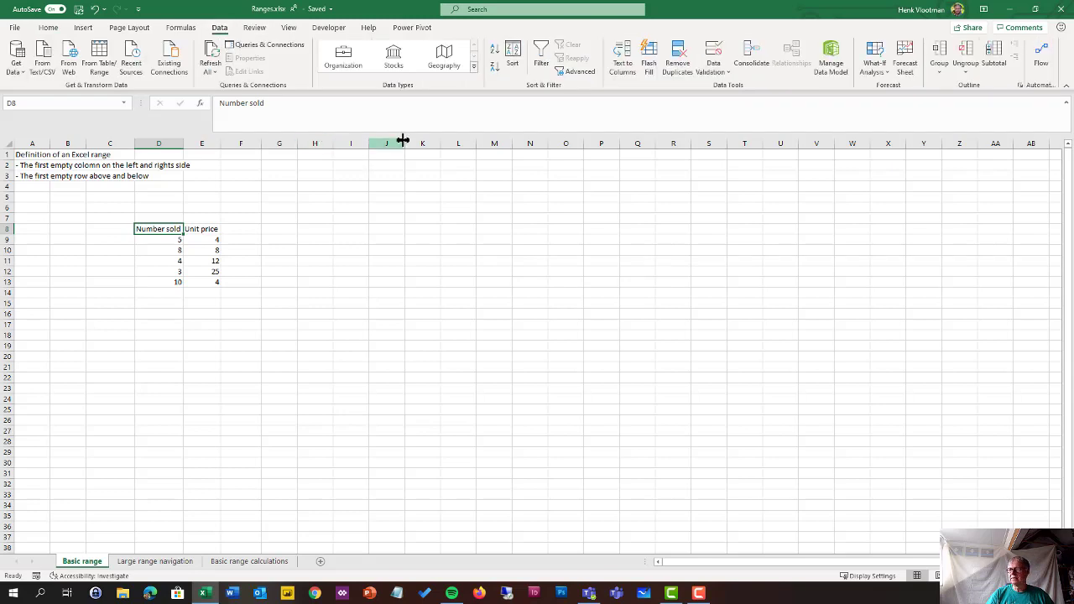
pyautogui.click(541, 67)
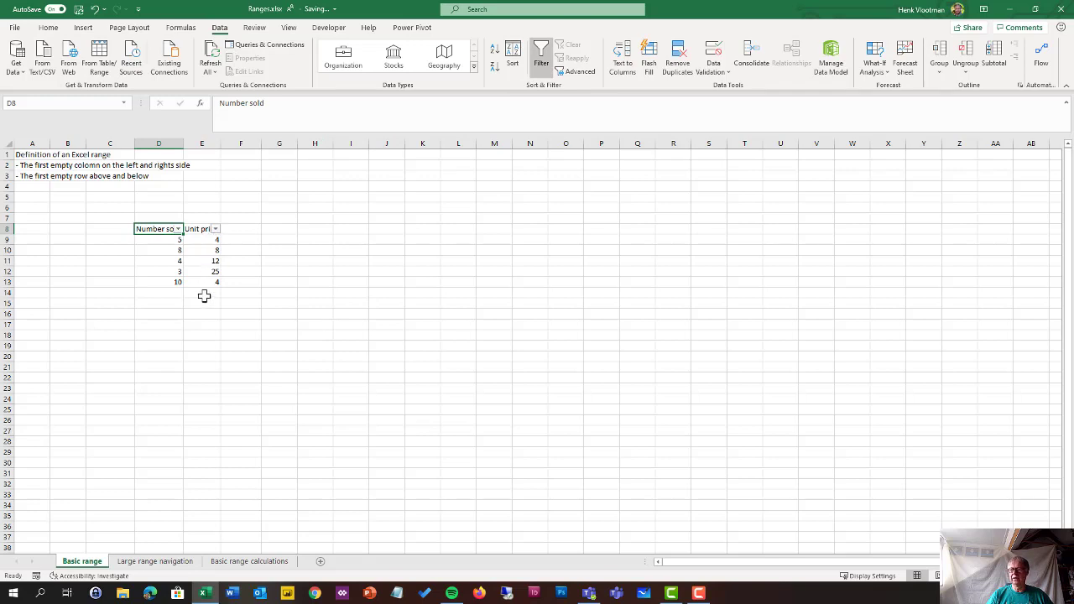
pyautogui.click(216, 232)
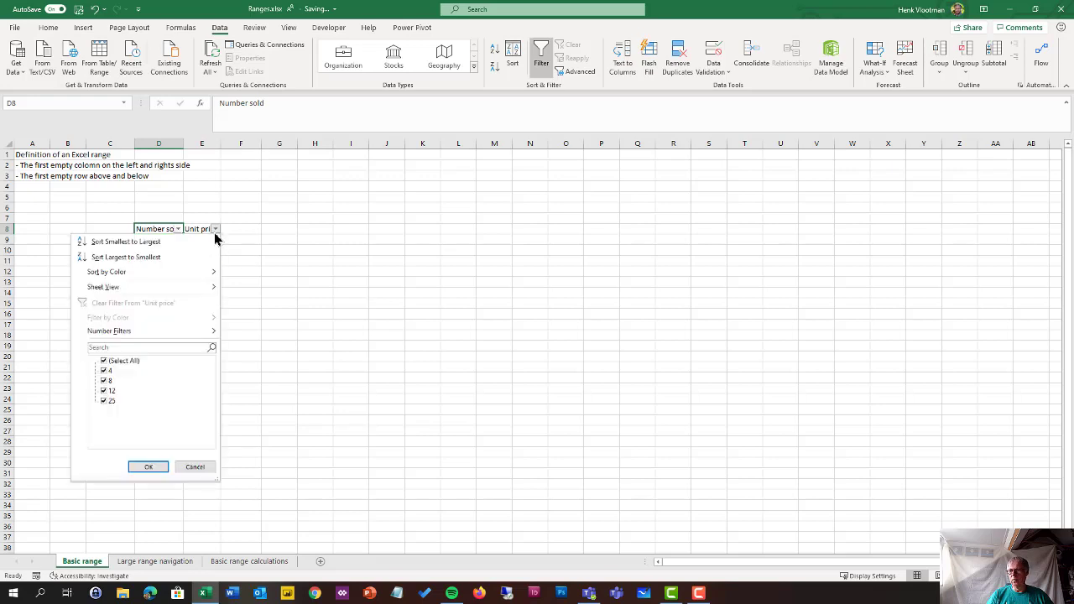
pyautogui.click(197, 470)
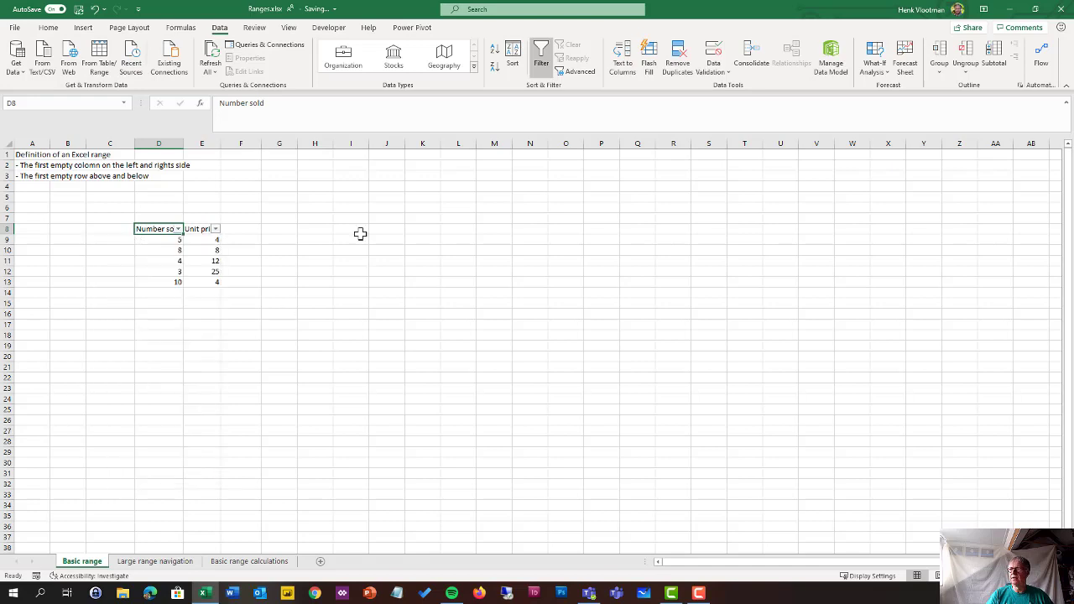
pyautogui.click(542, 63)
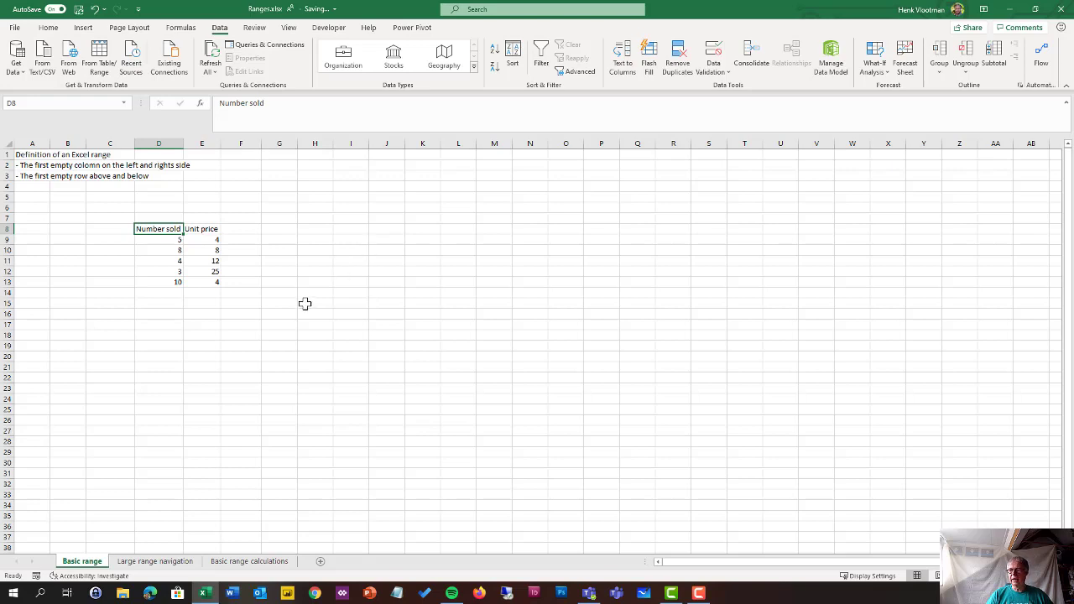
# - Enter 5 in cell F7 and select the entire range around E9 to check its extent
pyautogui.click(243, 218)
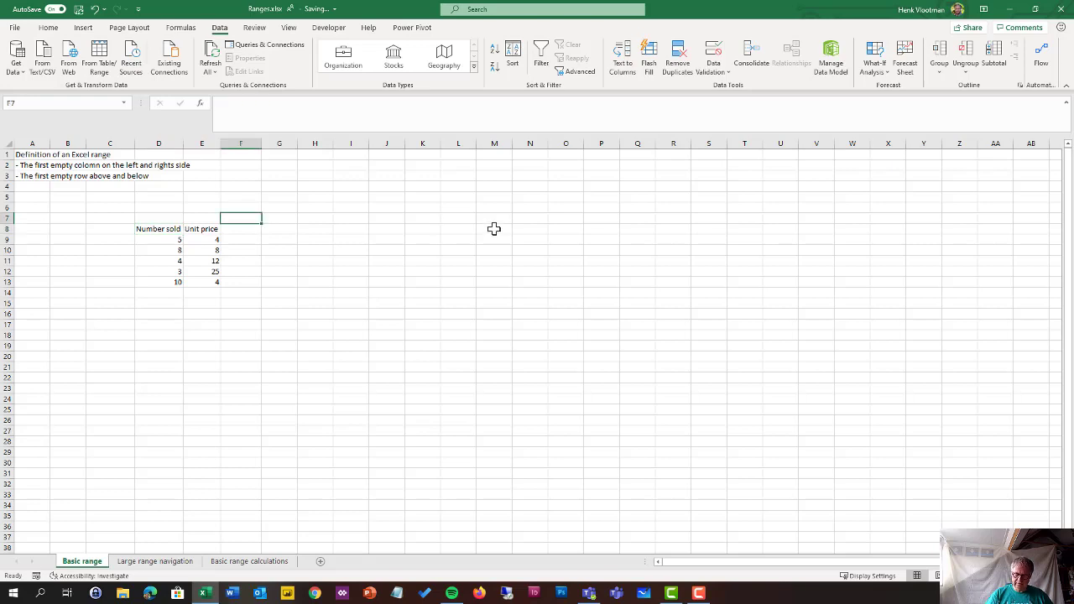
pyautogui.write('5')
pyautogui.press('Return')
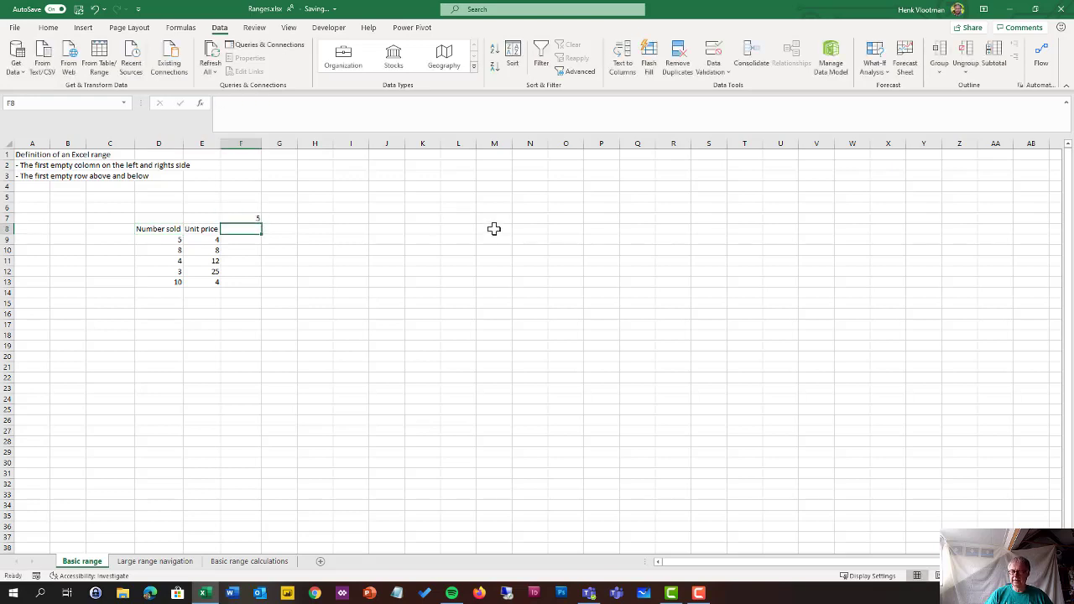
pyautogui.press('Down')
pyautogui.press('Left')
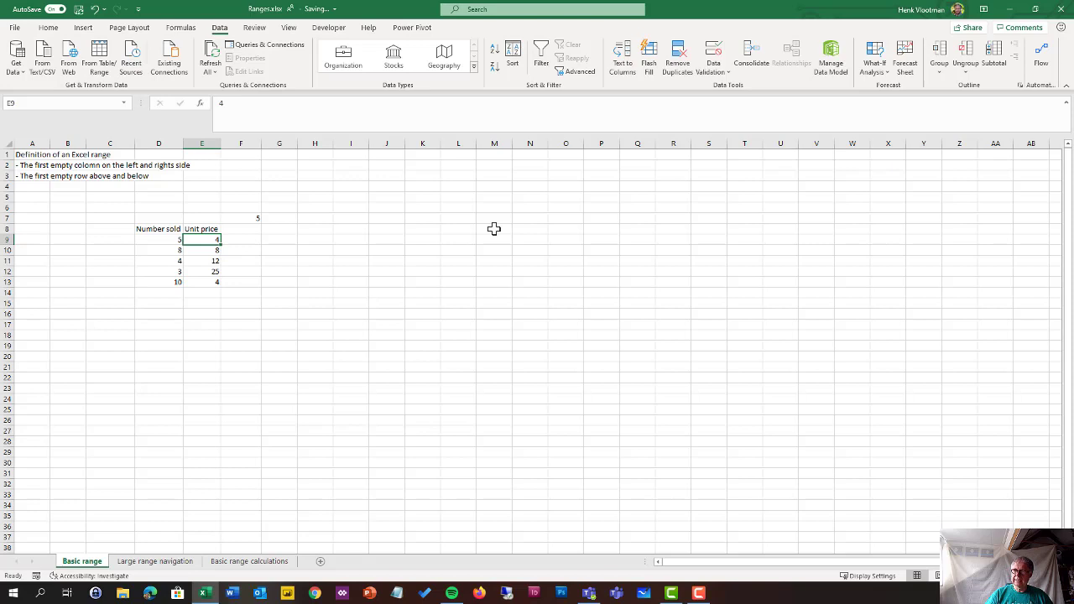
pyautogui.hotkey('ctrl', 'a')
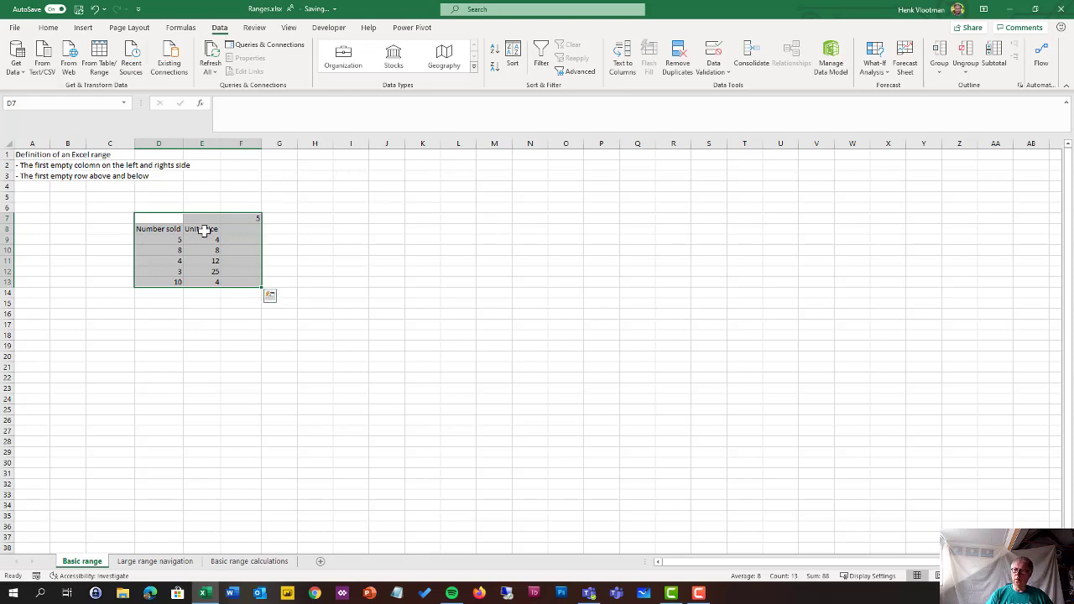
# - Enter 6 in cell G13 and 7 in cell H13
pyautogui.click(204, 230)
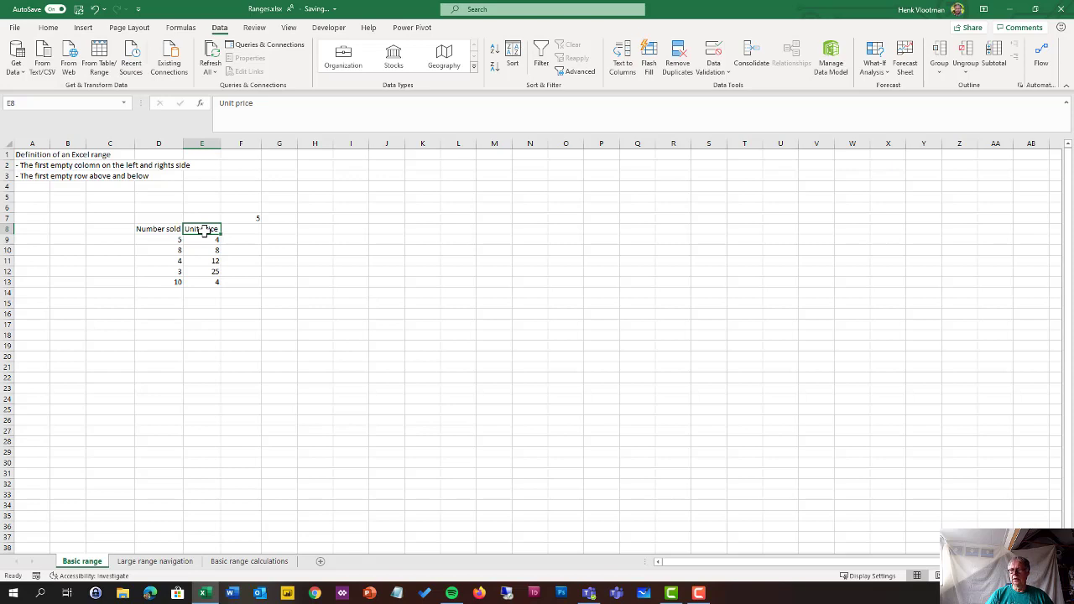
pyautogui.click(277, 285)
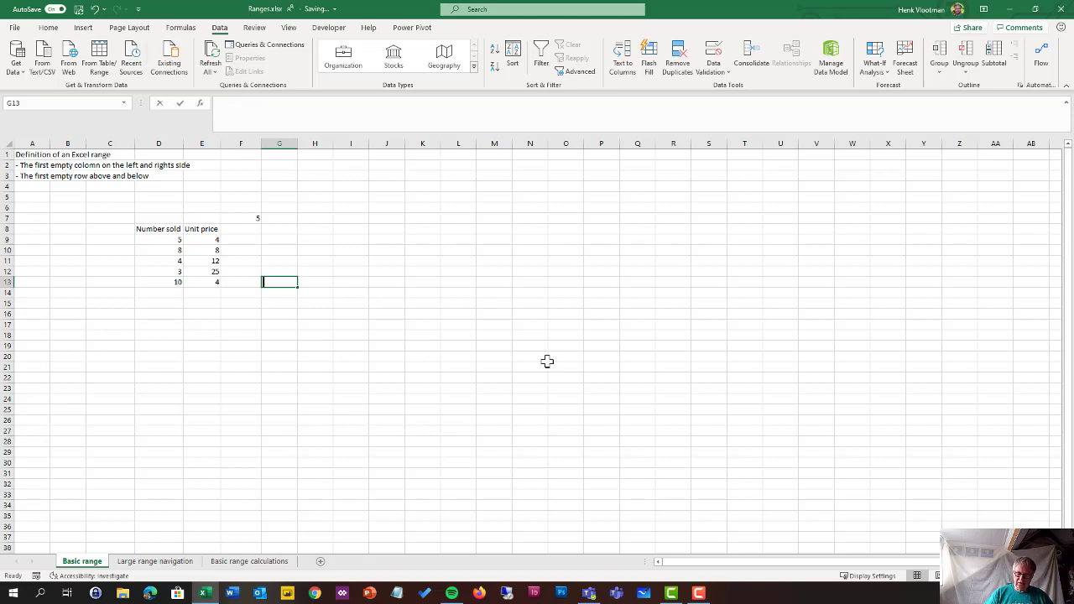
pyautogui.write('6')
pyautogui.press('Tab')
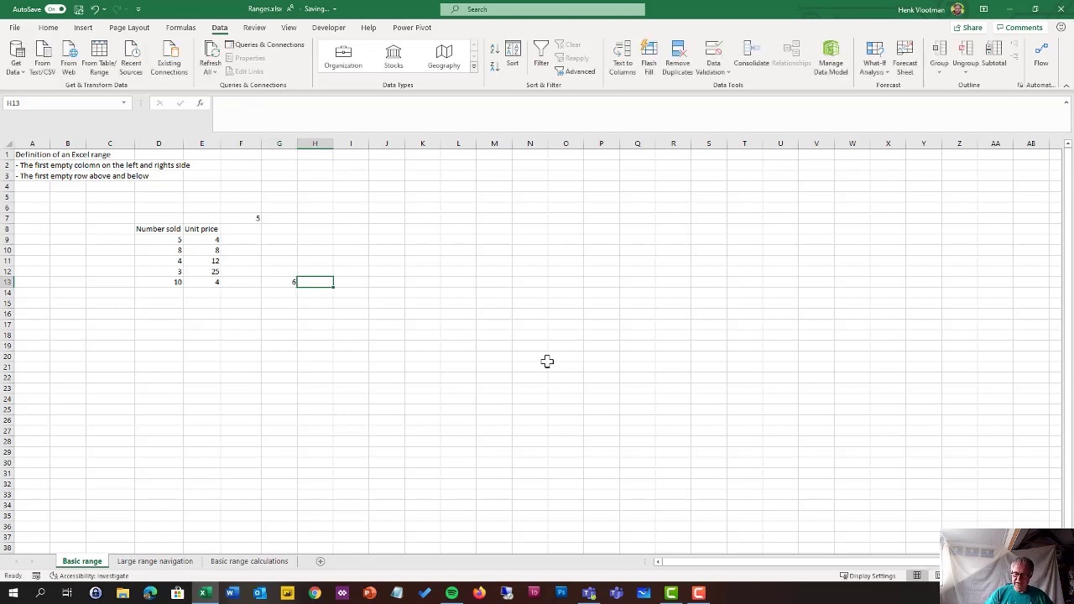
pyautogui.write('7')
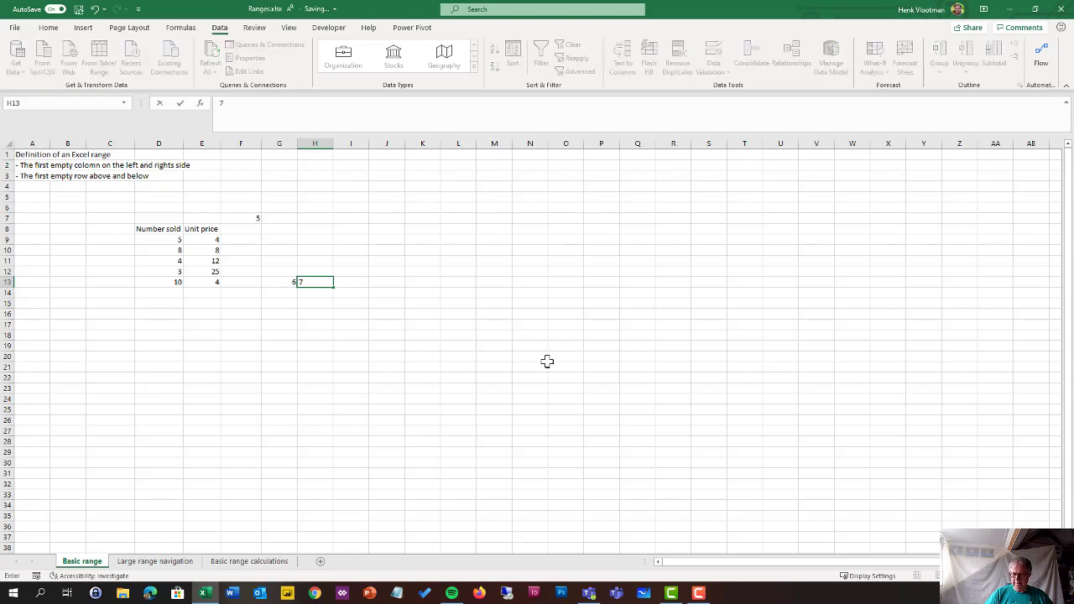
pyautogui.press('Return')
# - Select the entire range around E13 to check how far it extends
pyautogui.press('Left')
pyautogui.press('Left')
pyautogui.press('Left')
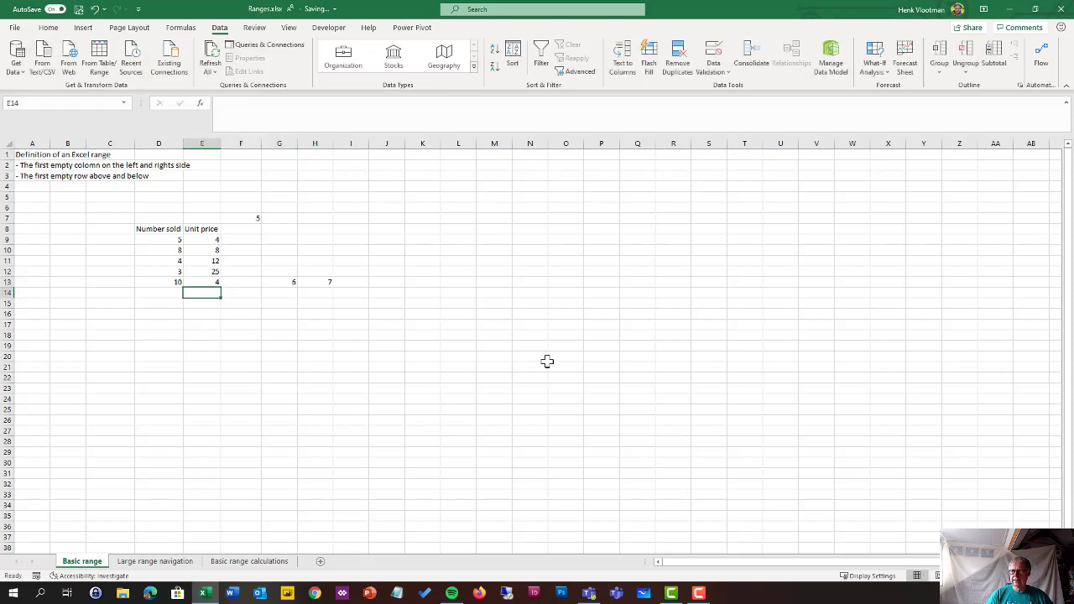
pyautogui.press('Up')
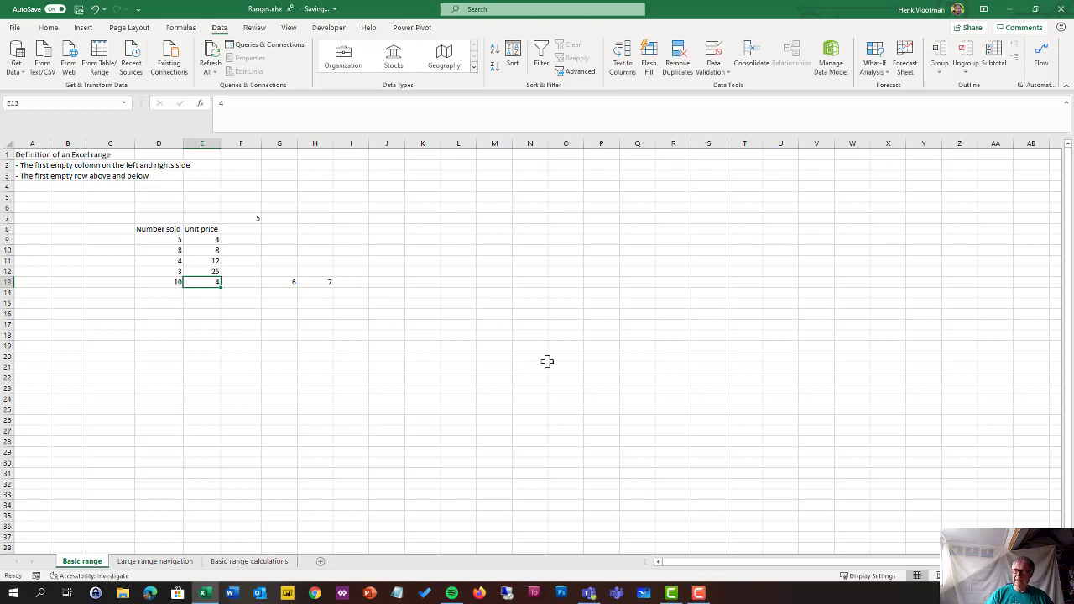
pyautogui.hotkey('ctrl', 'a')
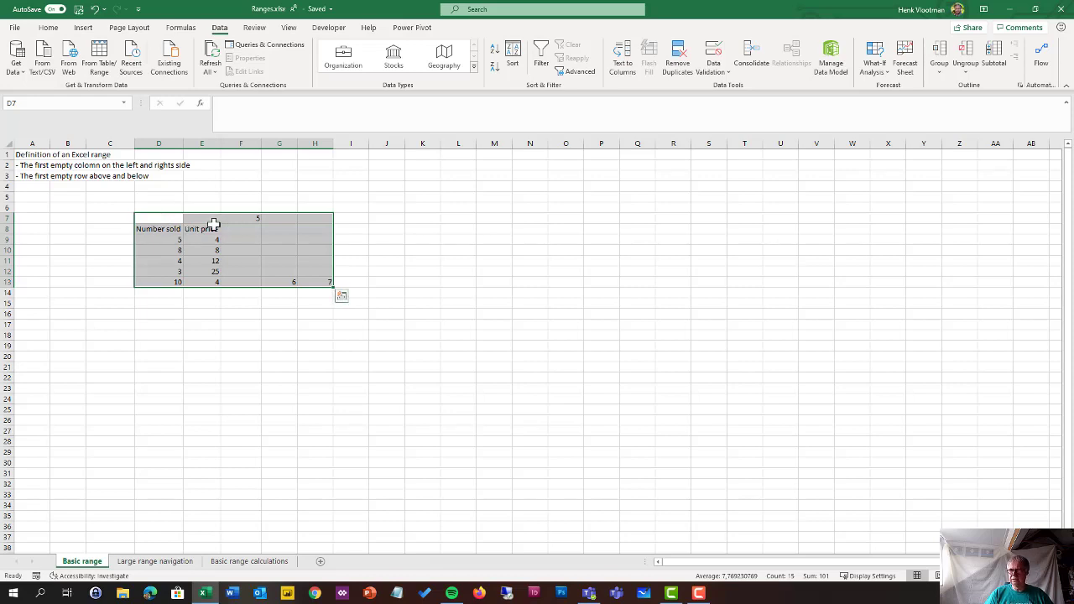
# - Select cells G13 and H13
pyautogui.click(286, 302)
pyautogui.click(289, 282)
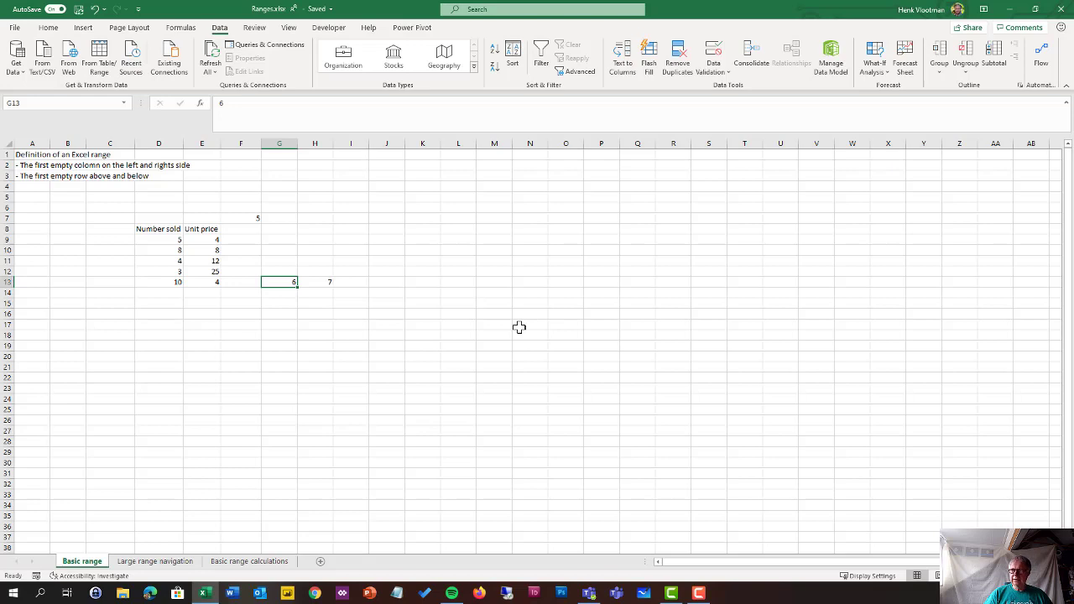
pyautogui.hotkey('shift', 'Right')
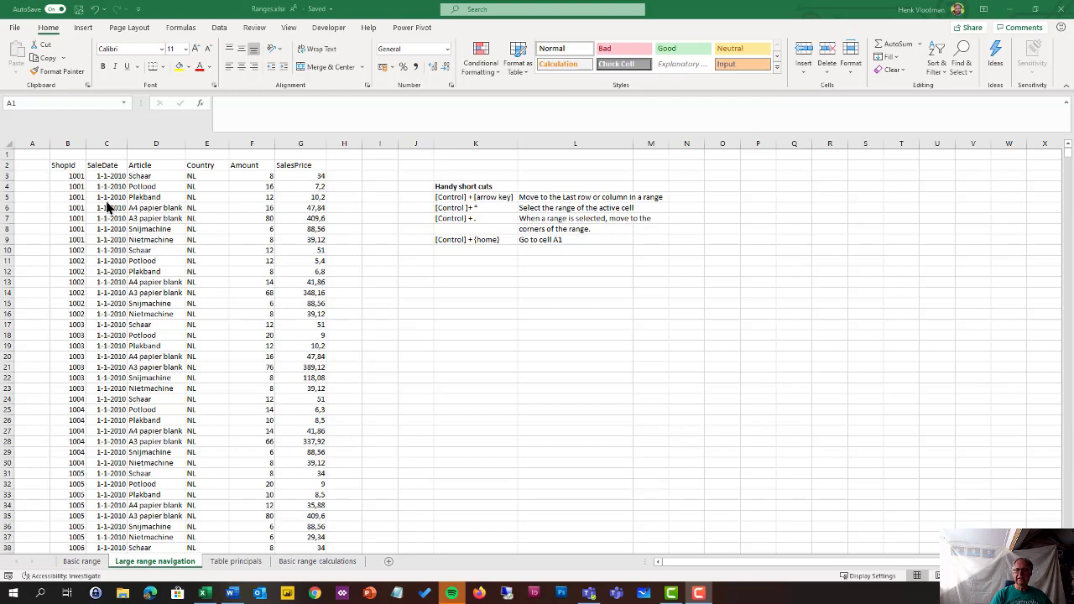
# - Select the ShopId header in B2 and look through the rows of the large sales range
pyautogui.click(74, 165)
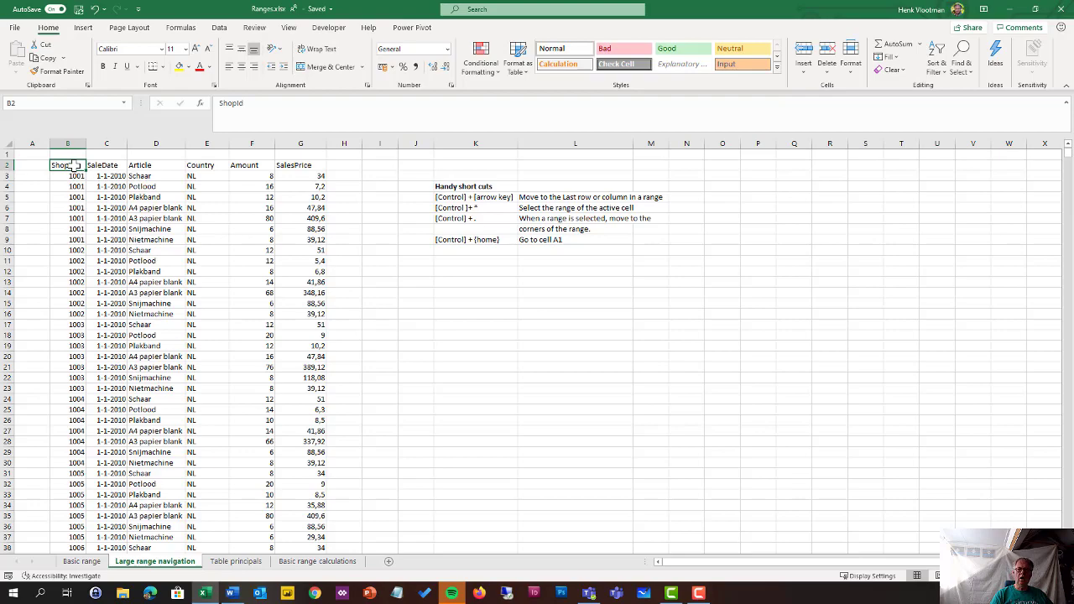
pyautogui.scroll(-20, 68, 168)
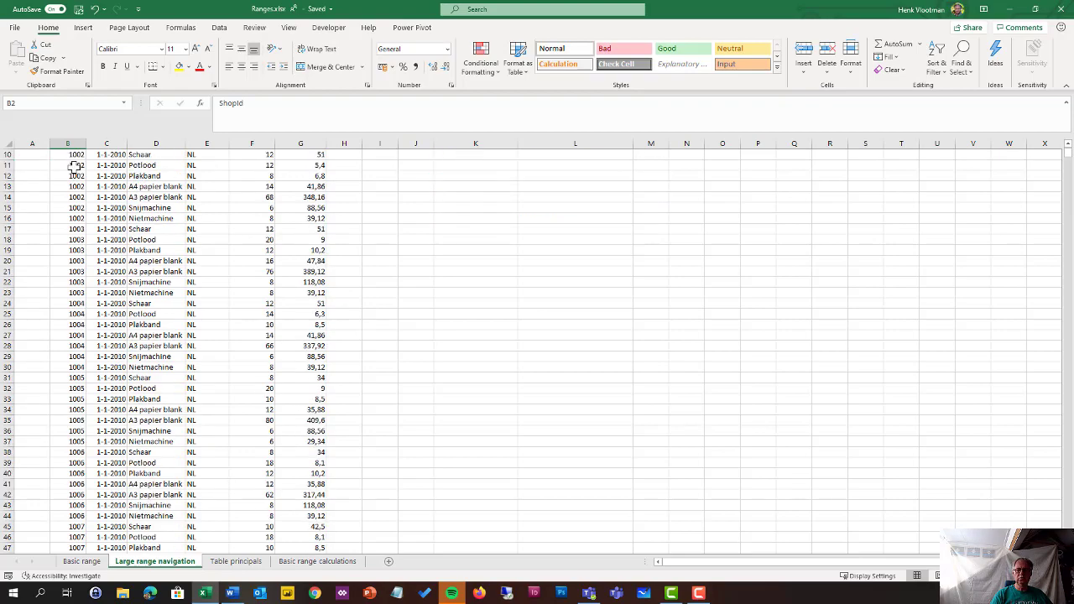
pyautogui.scroll(-18, 65, 175)
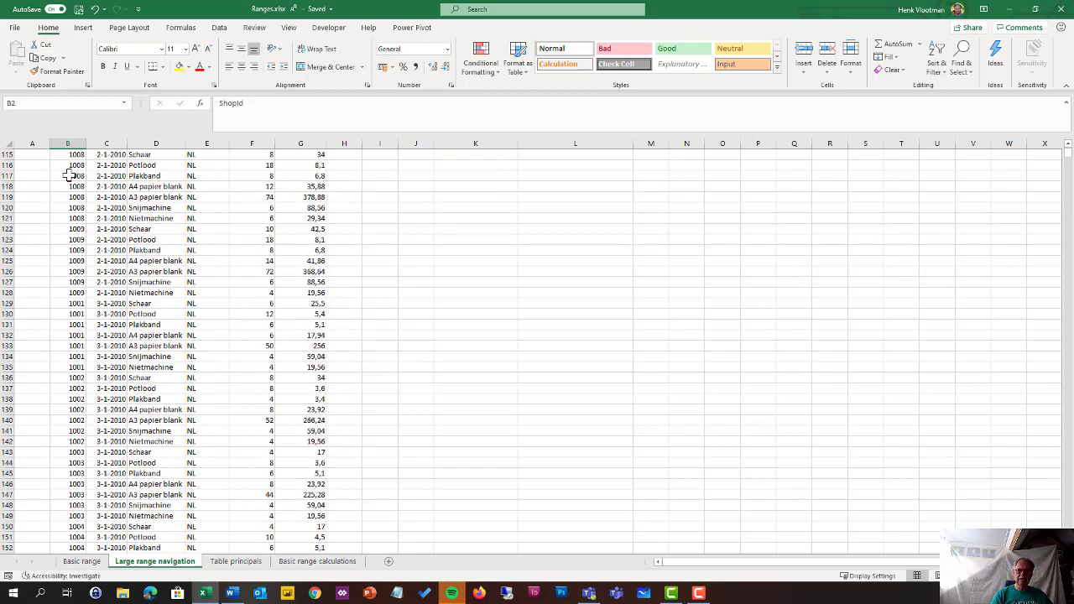
pyautogui.scroll(-4, 69, 175)
pyautogui.scroll(5, 68, 176)
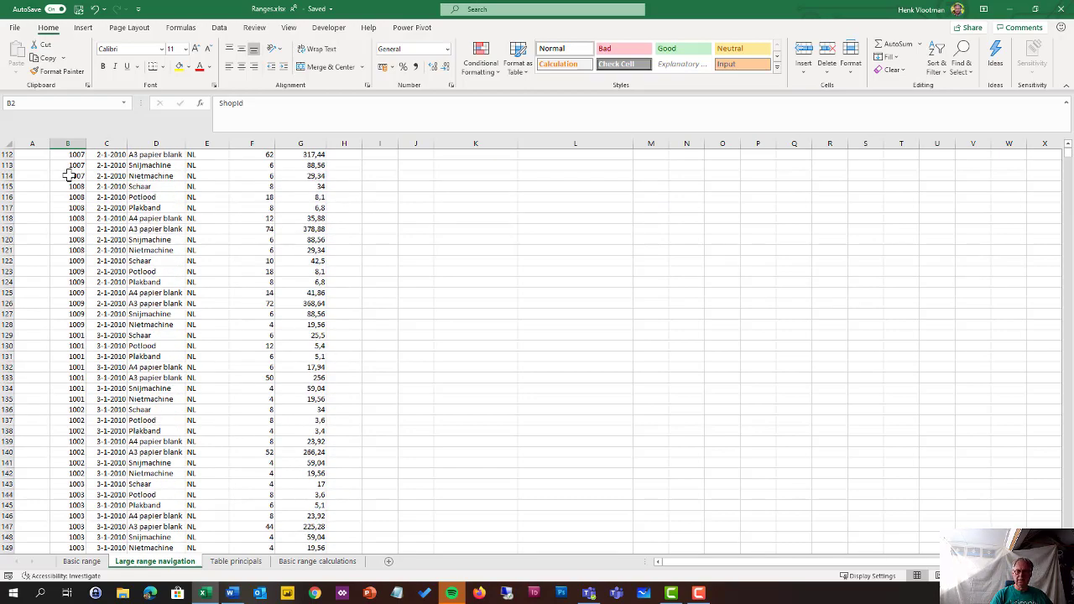
pyautogui.scroll(20, 69, 176)
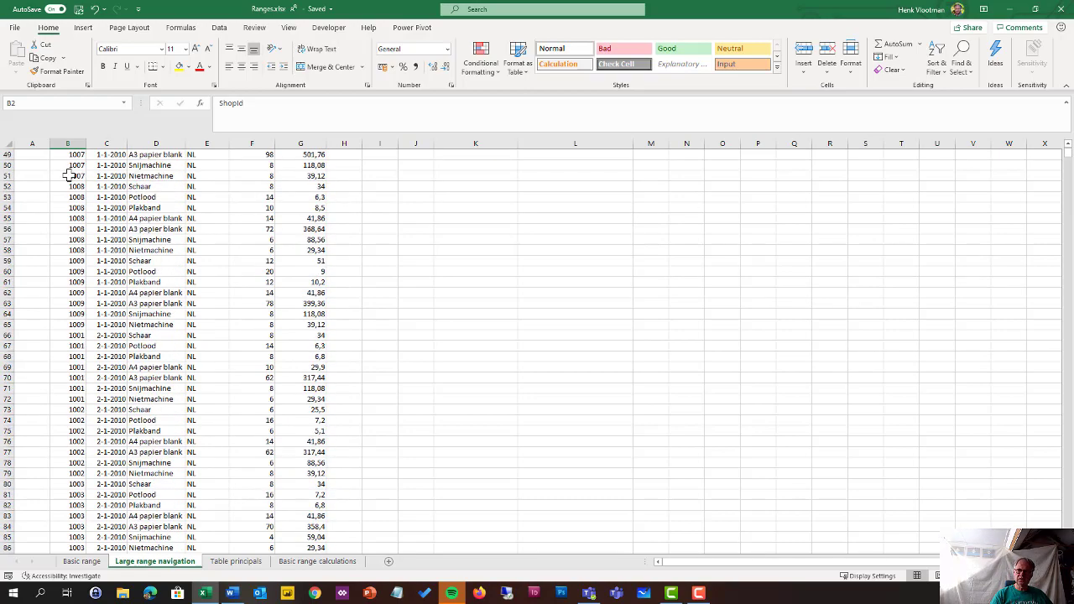
pyautogui.scroll(16, 69, 175)
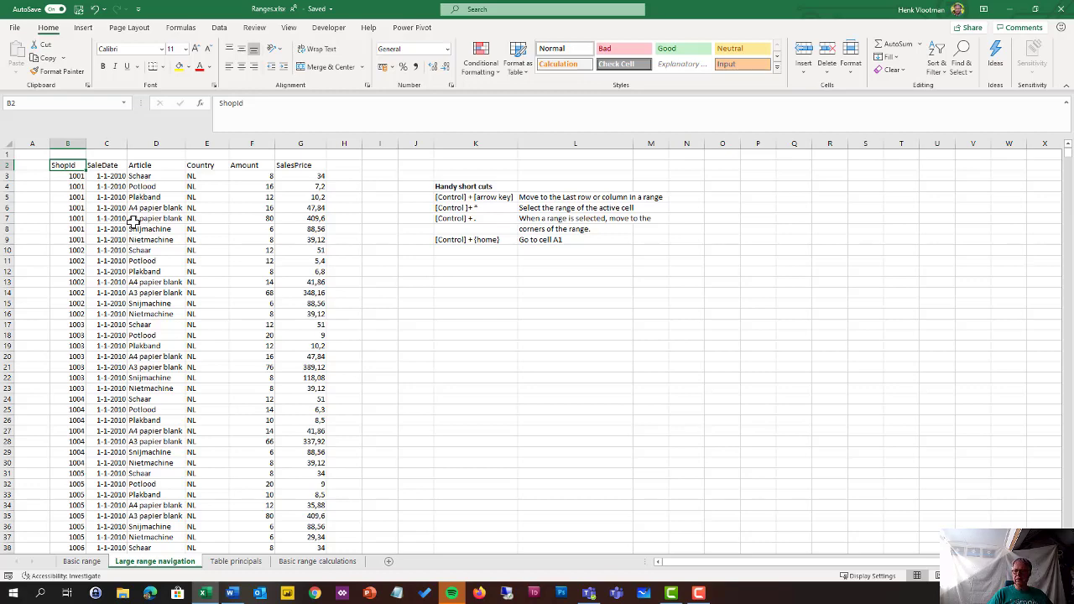
# - Jump from the ShopId header to the column's last filled row, on to the sheet's last row, and back to the last record
pyautogui.hotkey('ctrl', 'Down')
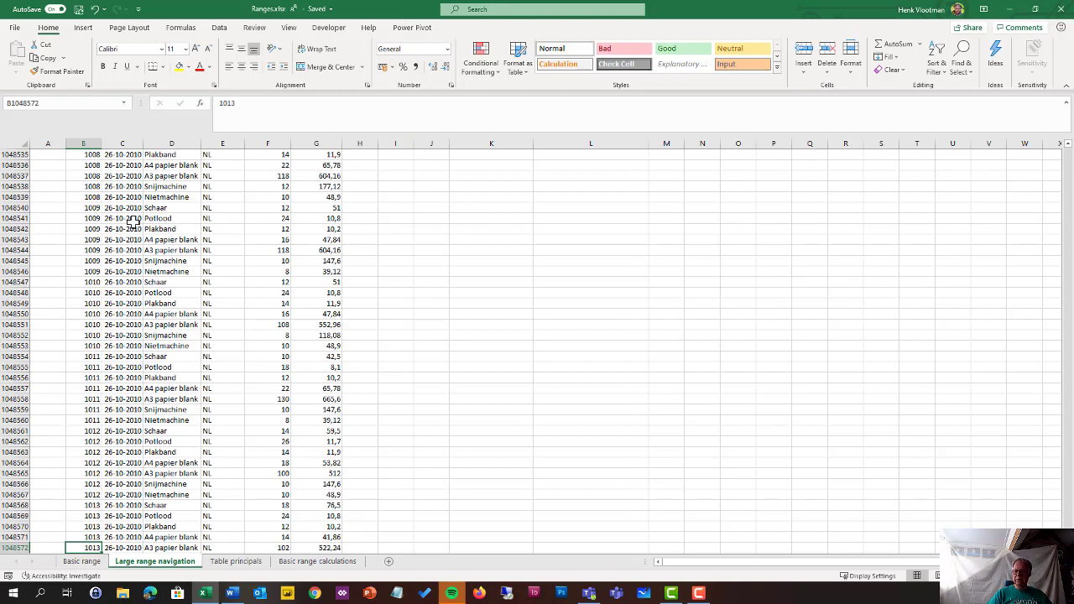
pyautogui.hotkey('ctrl', 'Down')
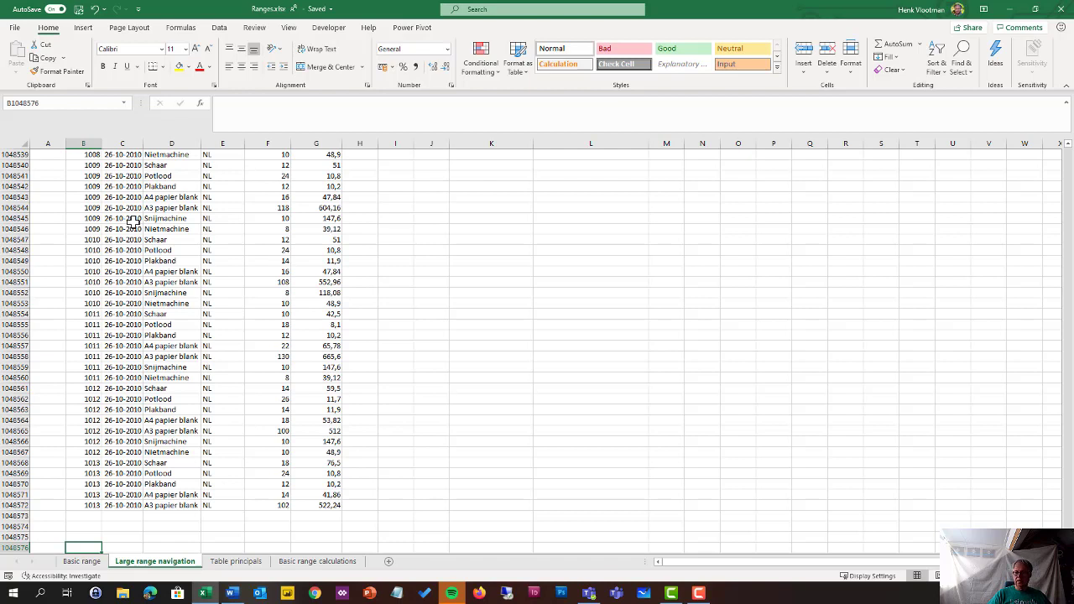
pyautogui.hotkey('ctrl', 'Up')
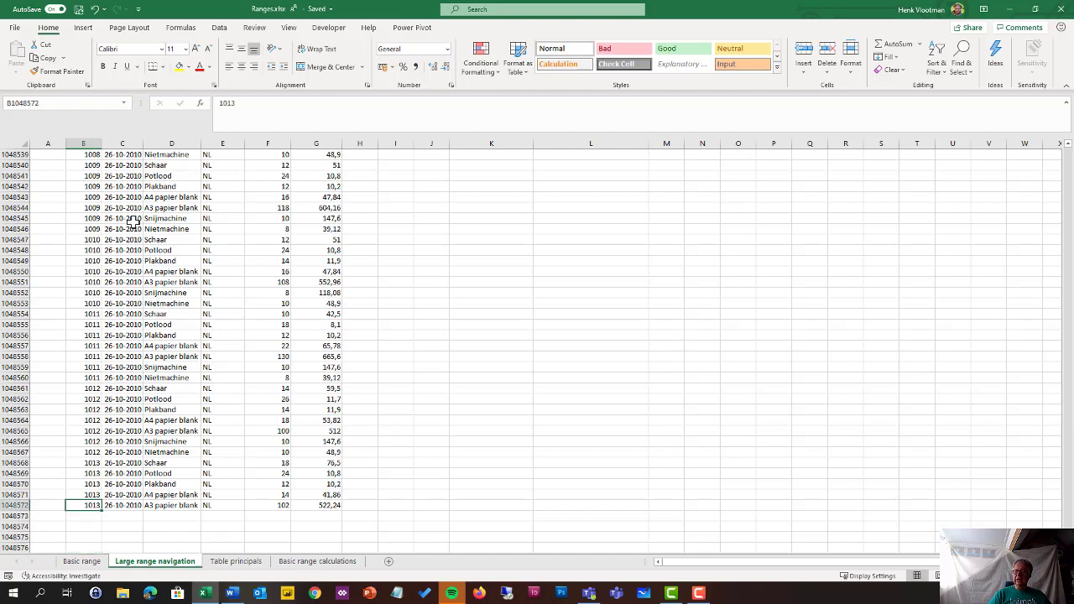
# - Jump along the last record to its SalesPrice cell and the sheet's last column and back, finishing at cell A1
pyautogui.hotkey('ctrl', 'Right')
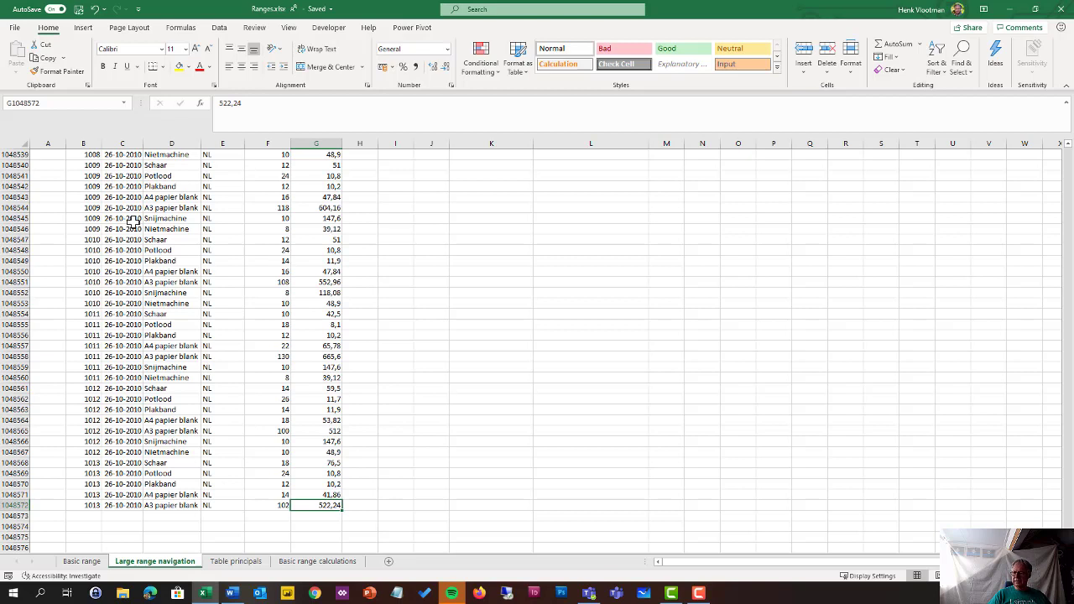
pyautogui.hotkey('ctrl', 'Right')
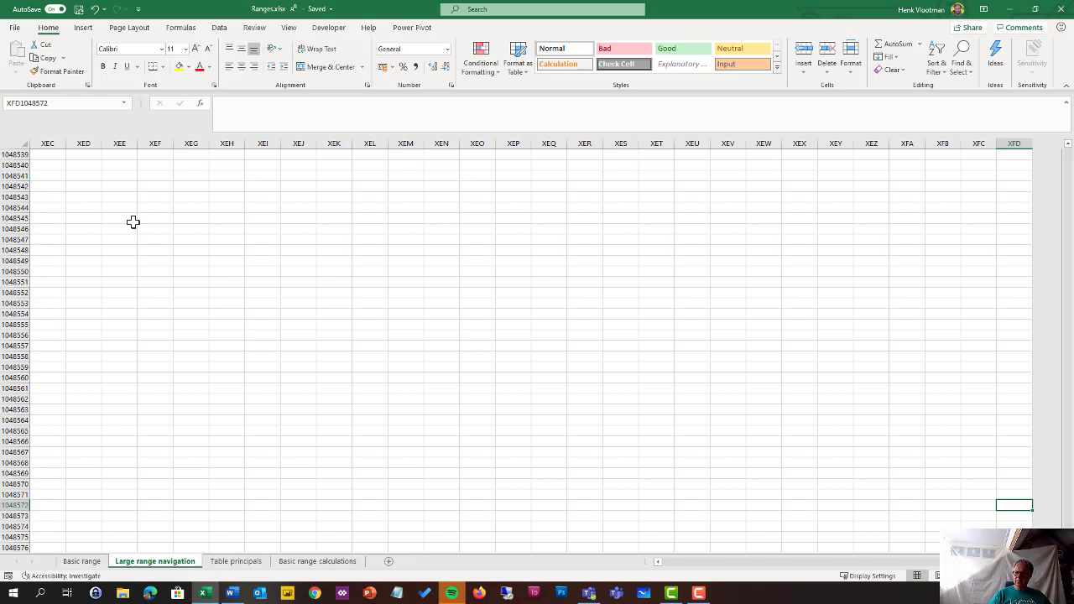
pyautogui.hotkey('ctrl', 'Left')
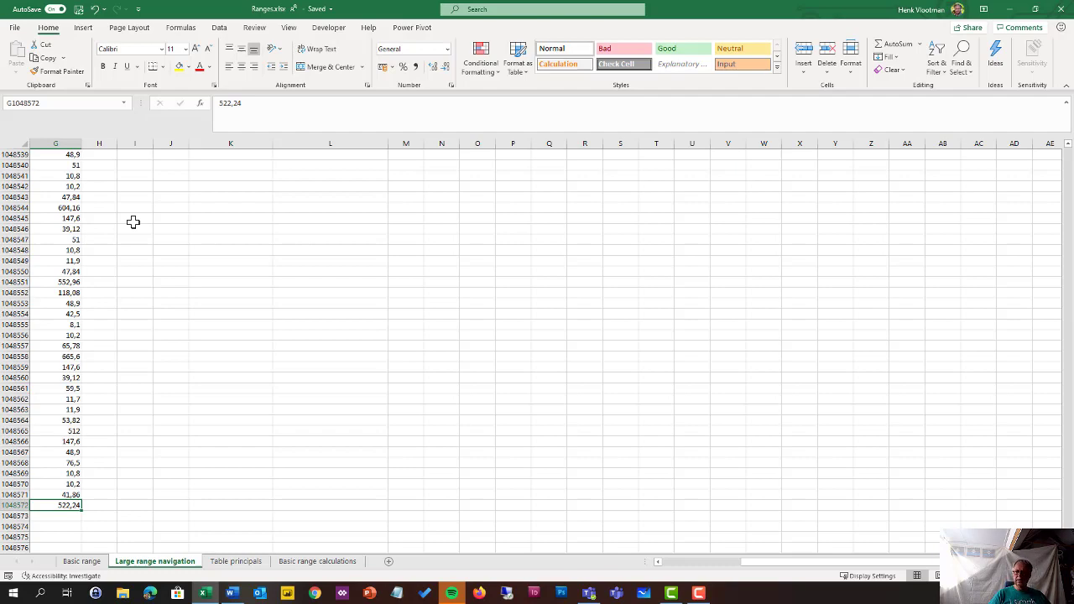
pyautogui.hotkey('ctrl', 'Home')
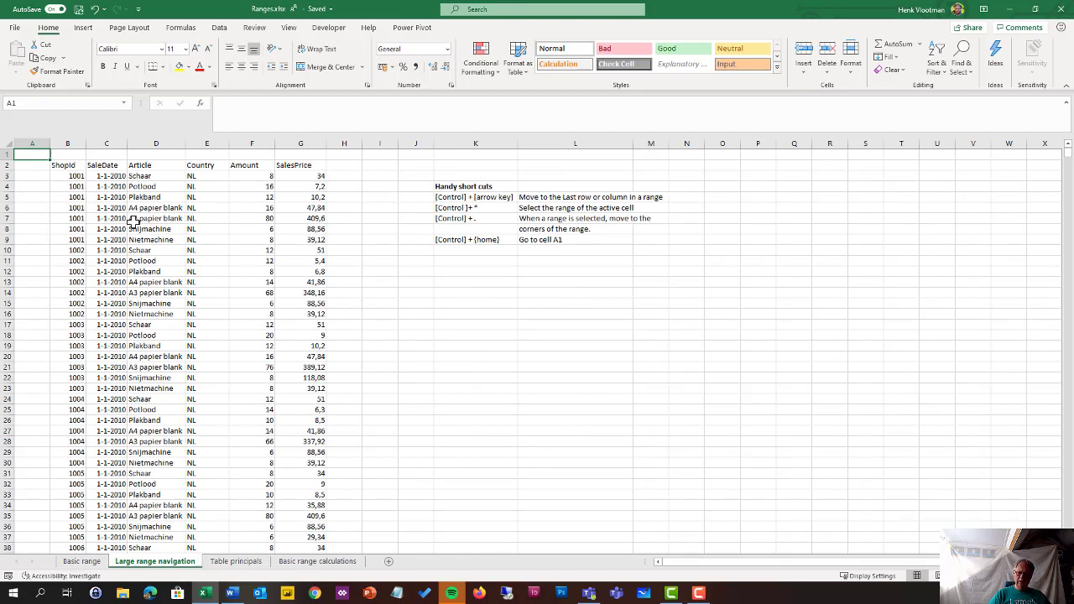
# - Select the entire sales range starting from the ShopId header in cell B2
pyautogui.press('Down')
pyautogui.press('Right')
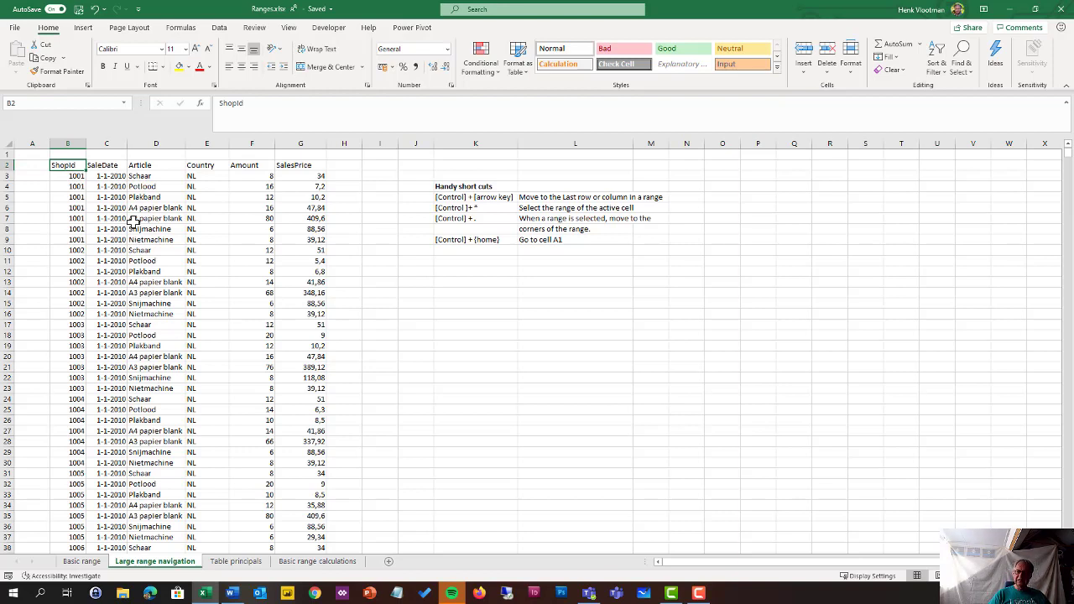
pyautogui.hotkey('ctrl', '*')
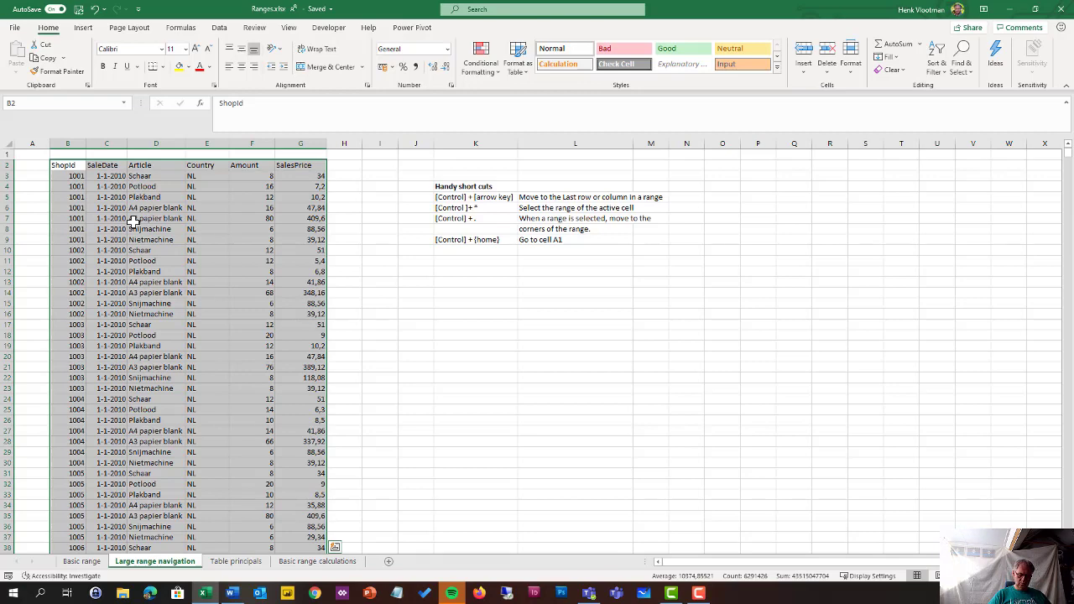
# - Cycle the active cell repeatedly through the four corners of the selected sales range, ending at B2
pyautogui.hotkey('ctrl', '.')
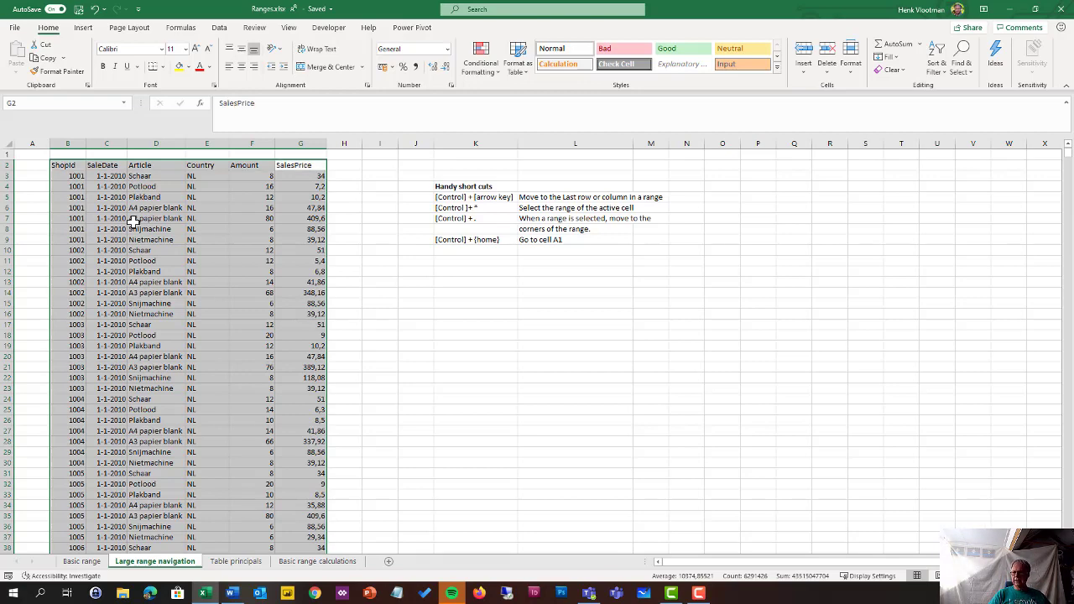
pyautogui.hotkey('ctrl', '.')
pyautogui.hotkey('ctrl', '.')
pyautogui.hotkey('ctrl', '.')
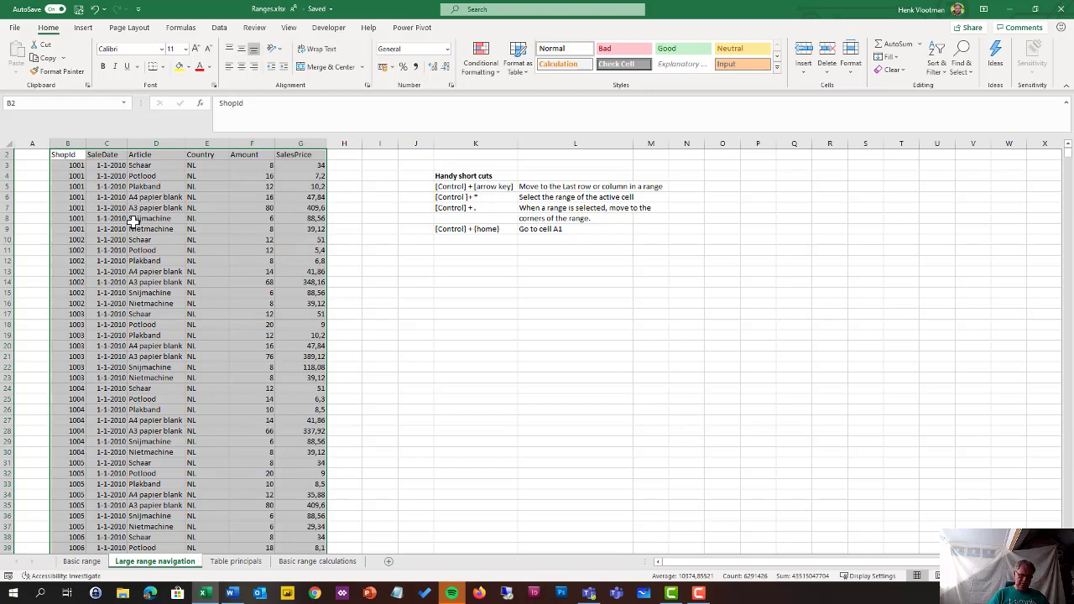
pyautogui.hotkey('ctrl', '.')
pyautogui.hotkey('ctrl', '.')
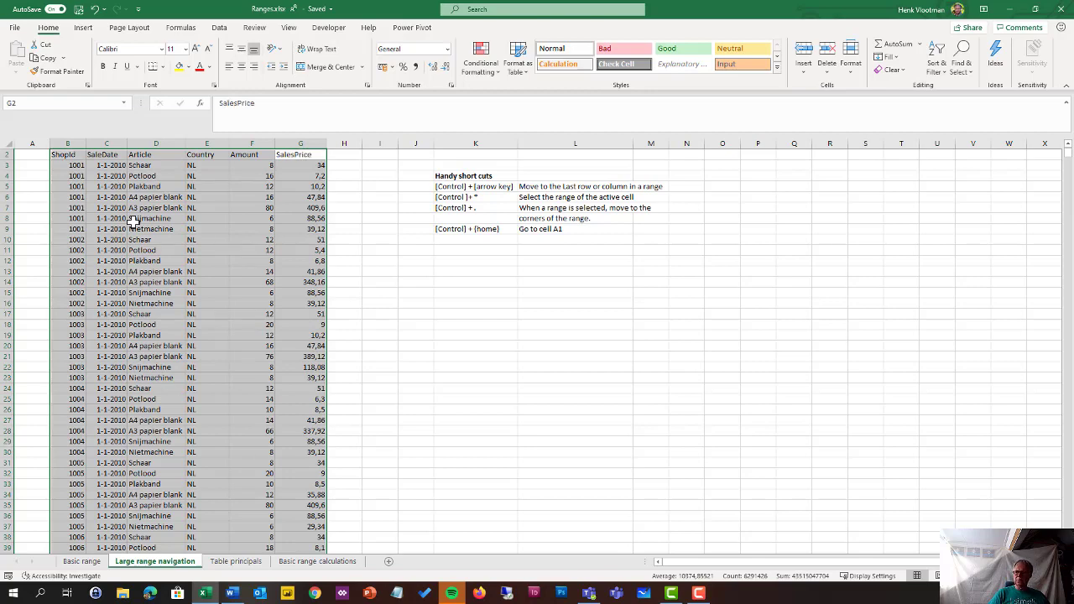
pyautogui.hotkey('ctrl', '.')
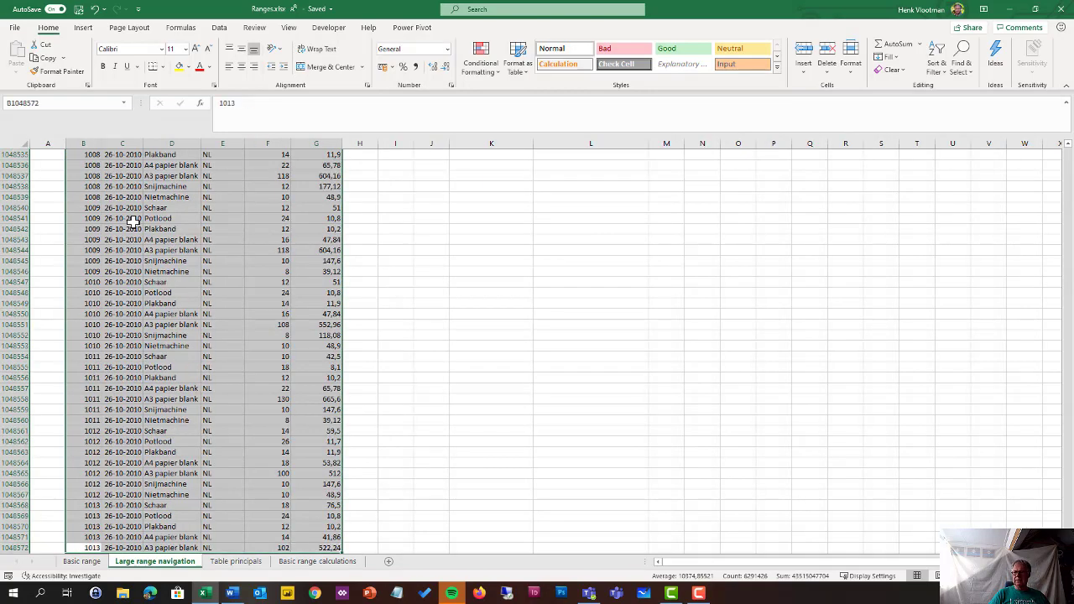
pyautogui.hotkey('ctrl', '.')
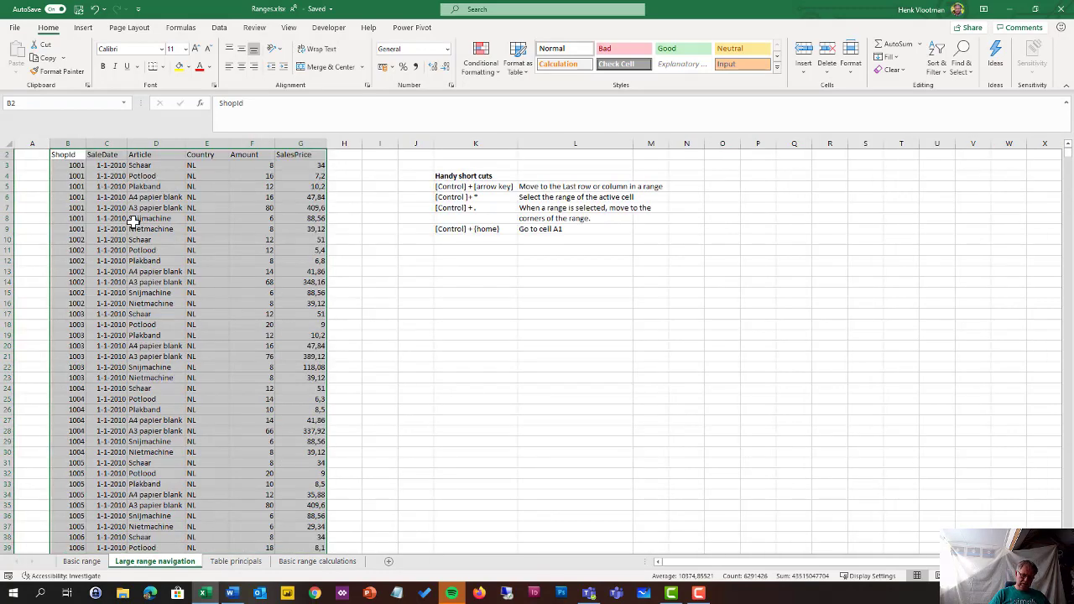
pyautogui.hotkey('ctrl', '.')
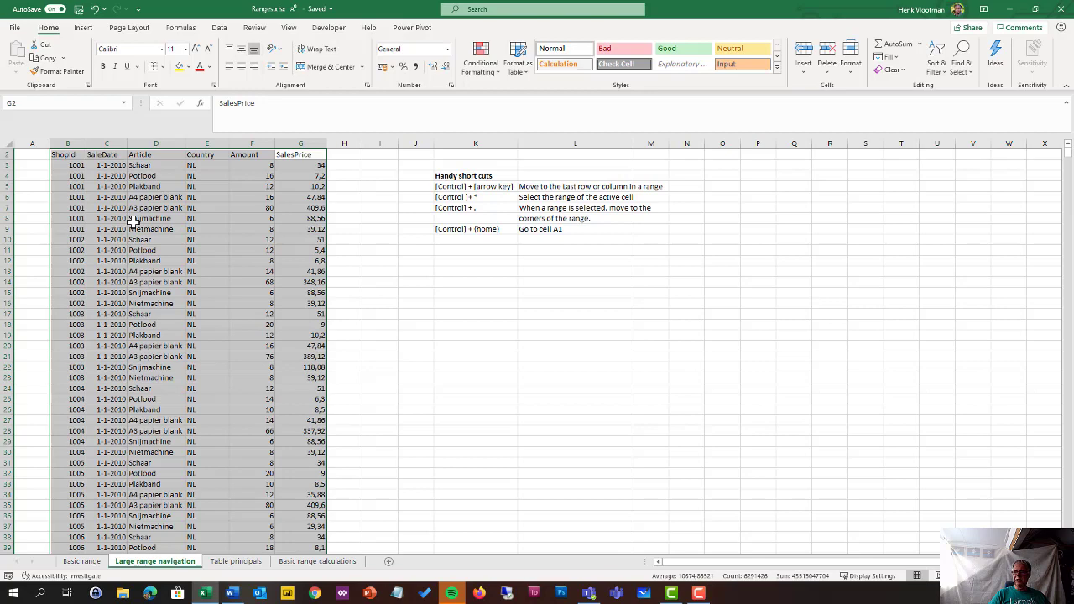
pyautogui.hotkey('ctrl', '.')
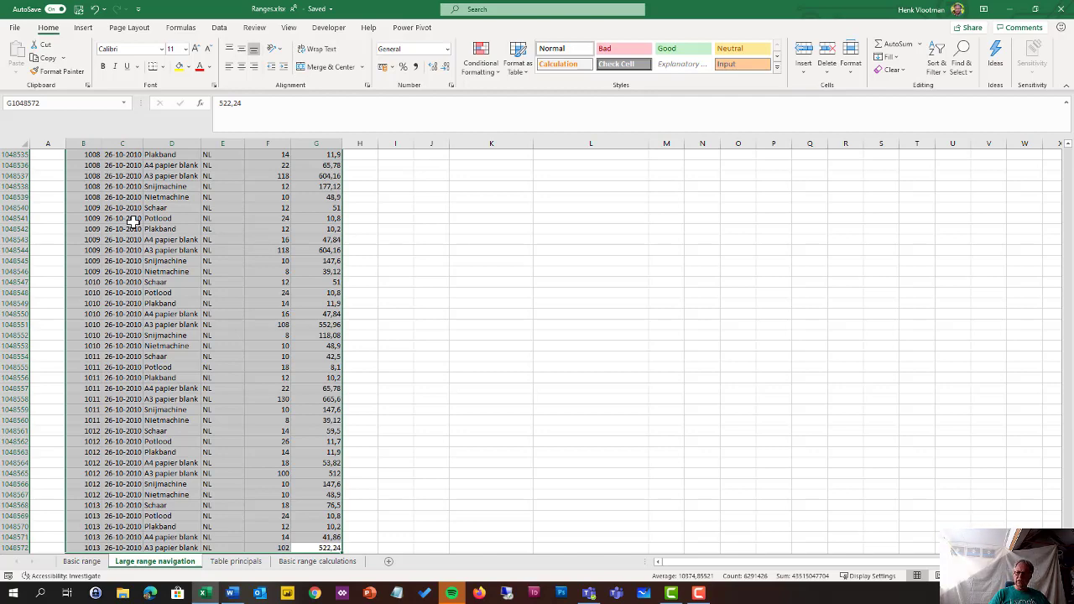
pyautogui.hotkey('ctrl', '.')
pyautogui.hotkey('ctrl', '.')
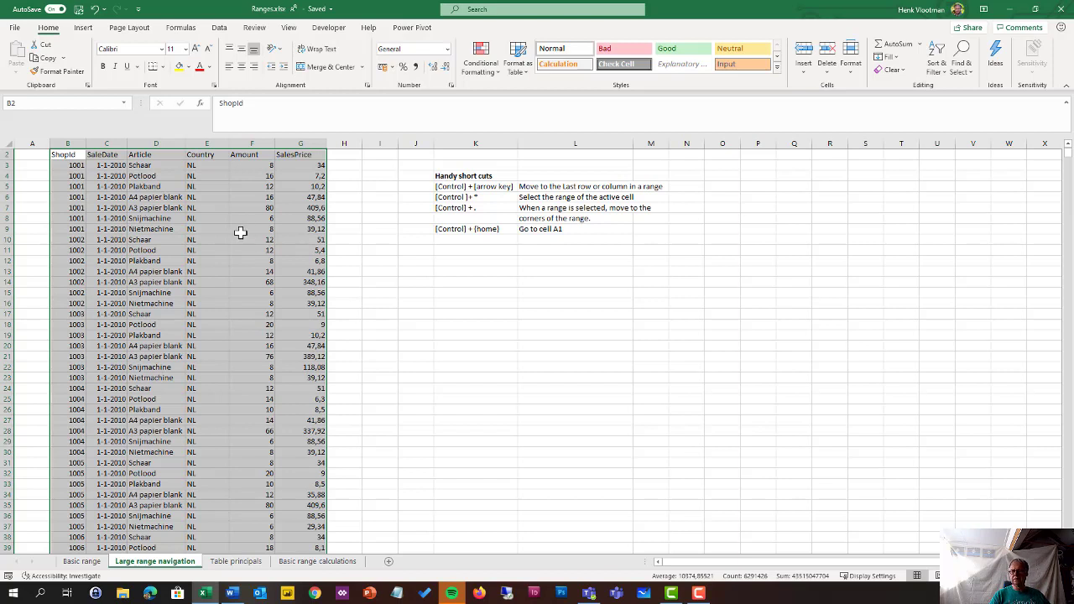
# - Move the selected sales range one column to the right and back to its original columns
pyautogui.click(325, 254)
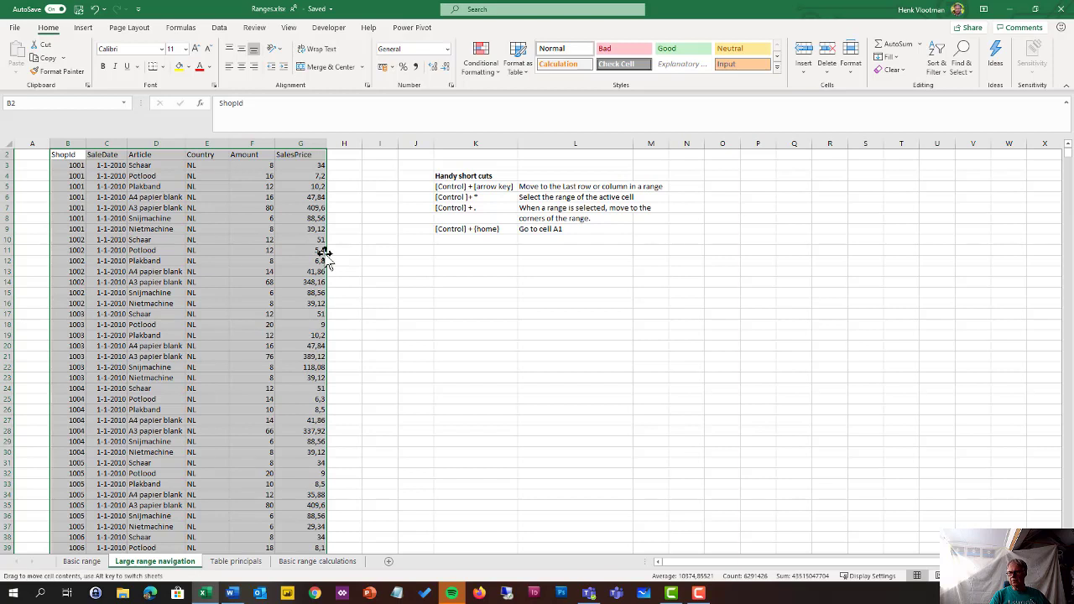
pyautogui.moveTo(330, 259); pyautogui.dragTo(344, 255)
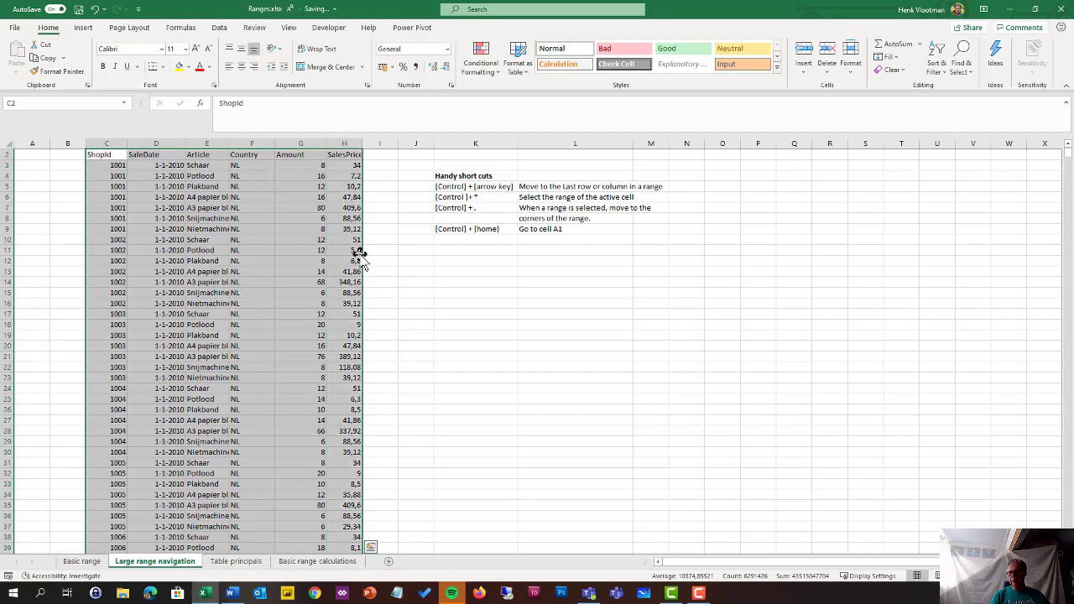
pyautogui.moveTo(361, 252); pyautogui.dragTo(319, 253)
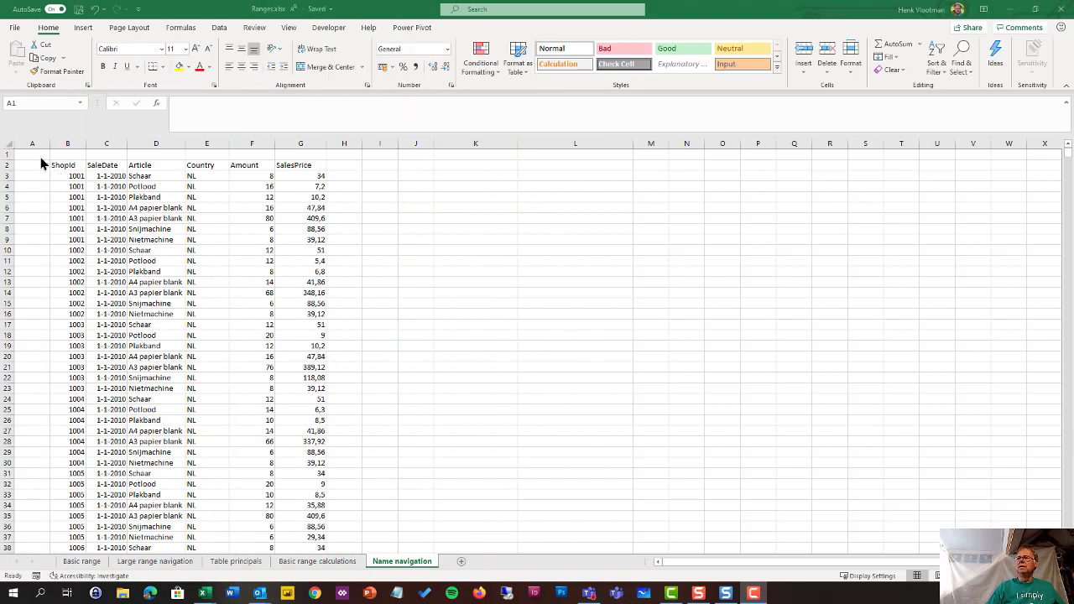
# - On the Name navigation sheet, go directly to cell AZ568 by its address and return to cell A1
pyautogui.click(40, 157)
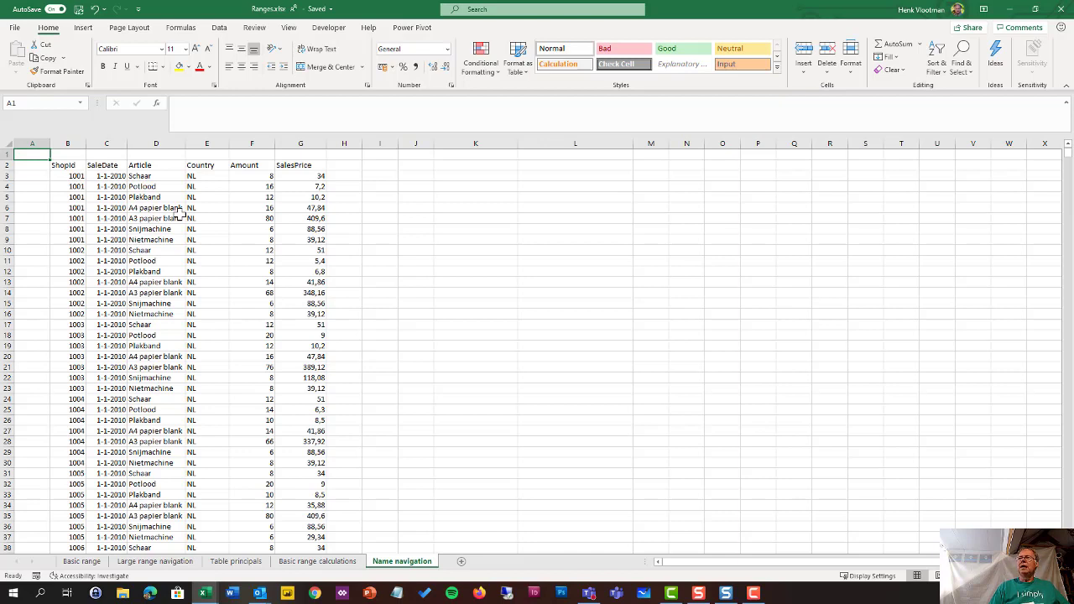
pyautogui.click(47, 105)
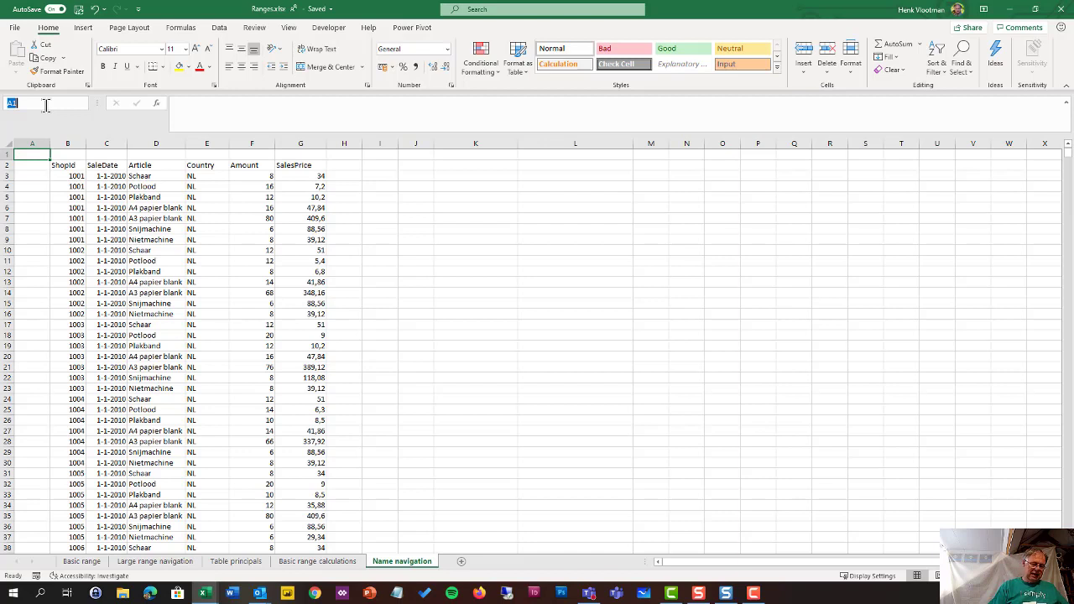
pyautogui.write('AZ')
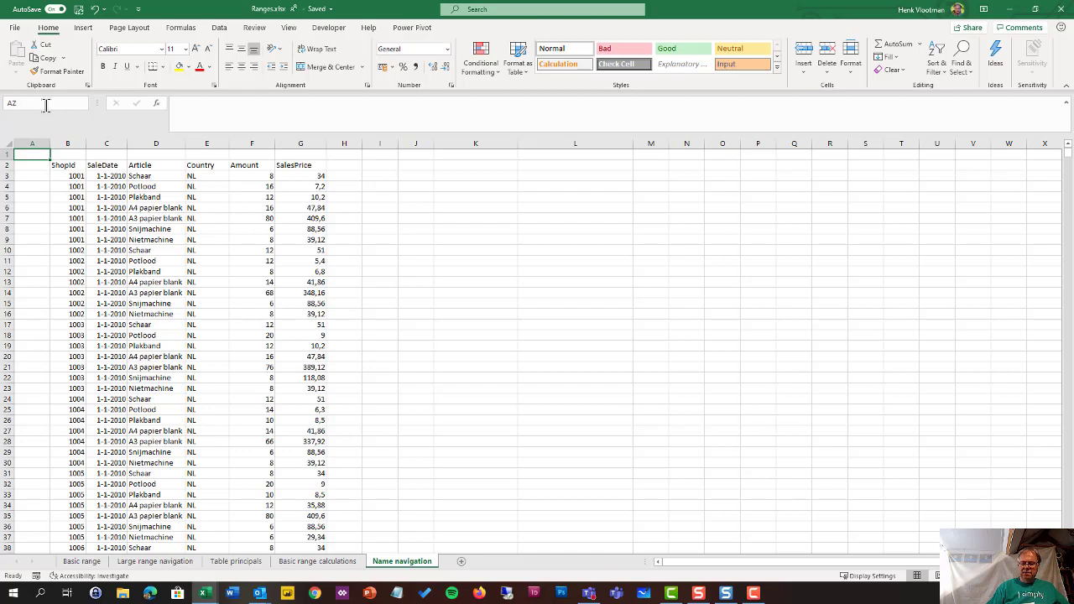
pyautogui.write('588')
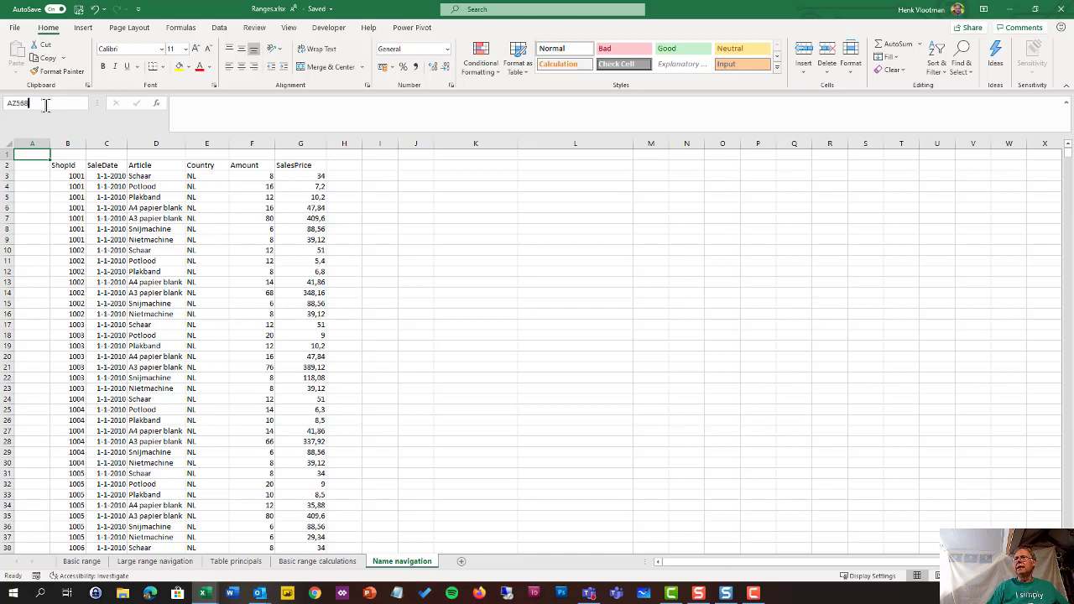
pyautogui.press('Return')
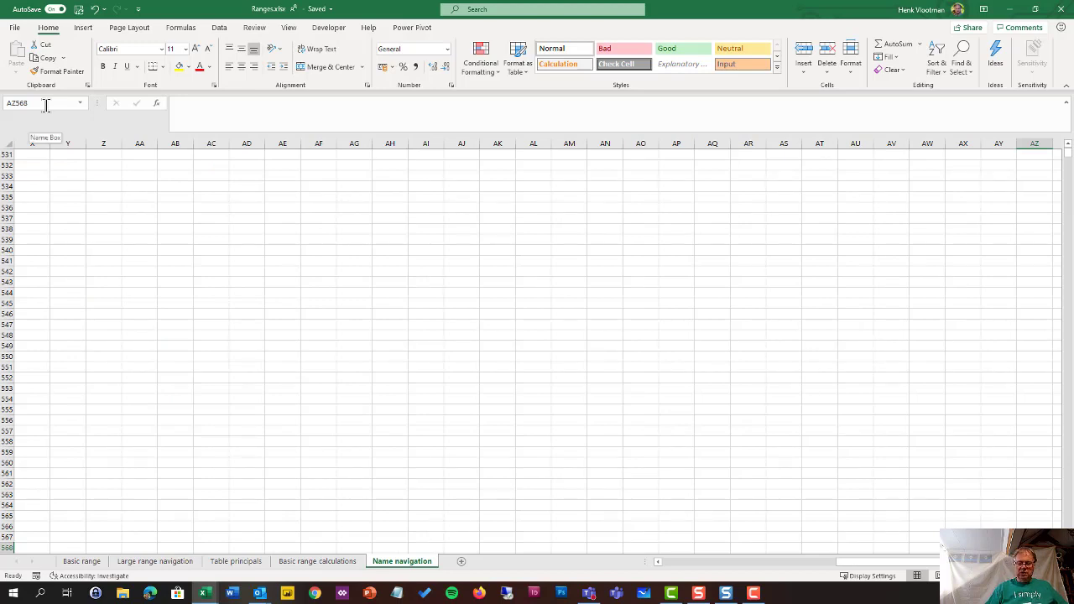
pyautogui.hotkey('ctrl', 'Home')
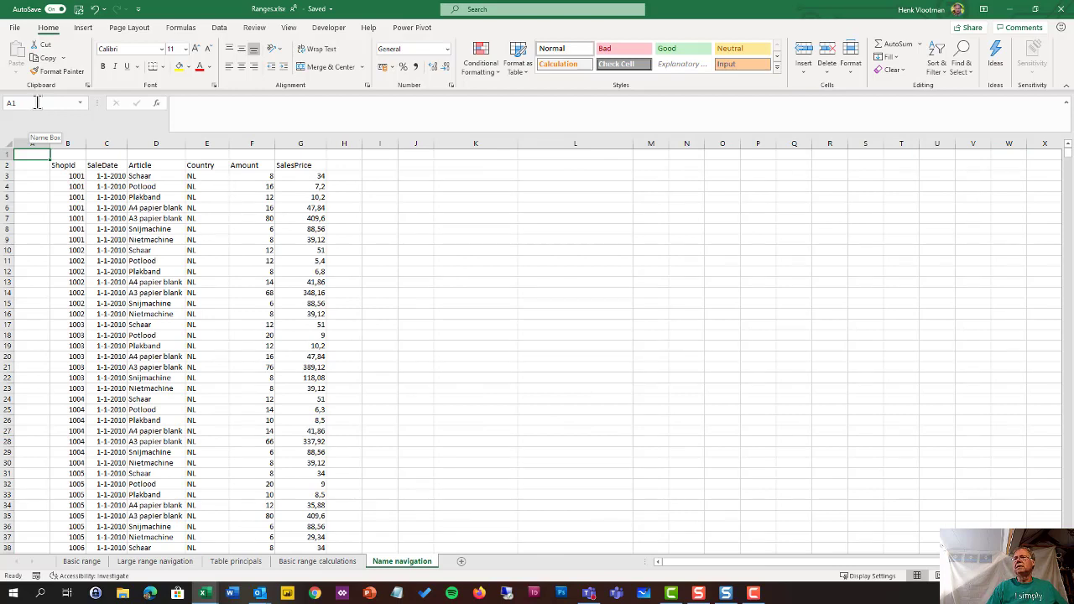
# - Go directly to cell I89568 by its address and return to cell A1
pyautogui.click(37, 103)
pyautogui.press('BackSpace')
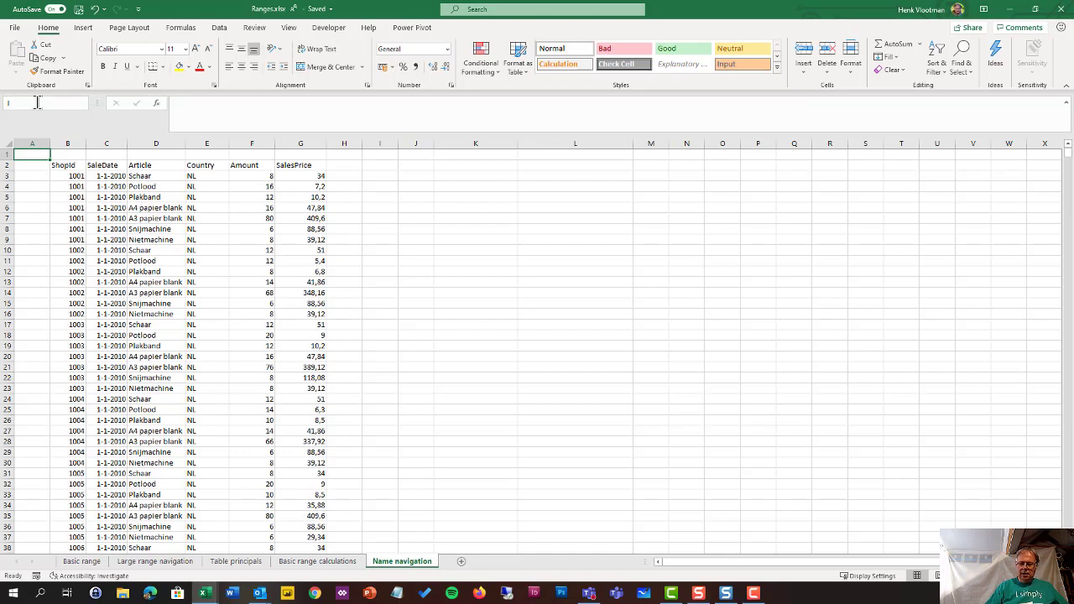
pyautogui.write('B356')
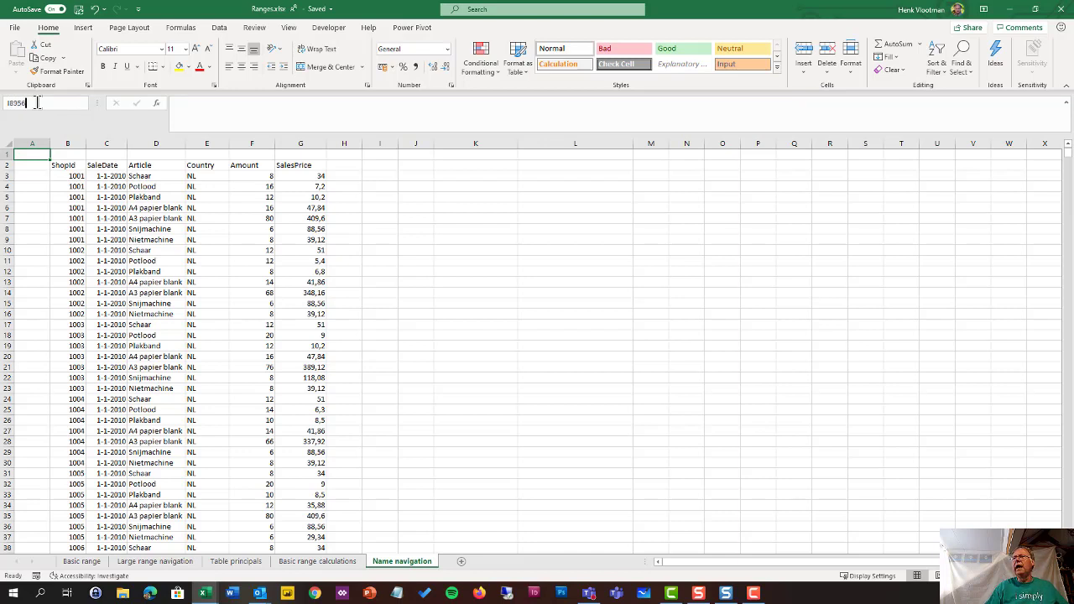
pyautogui.write('8')
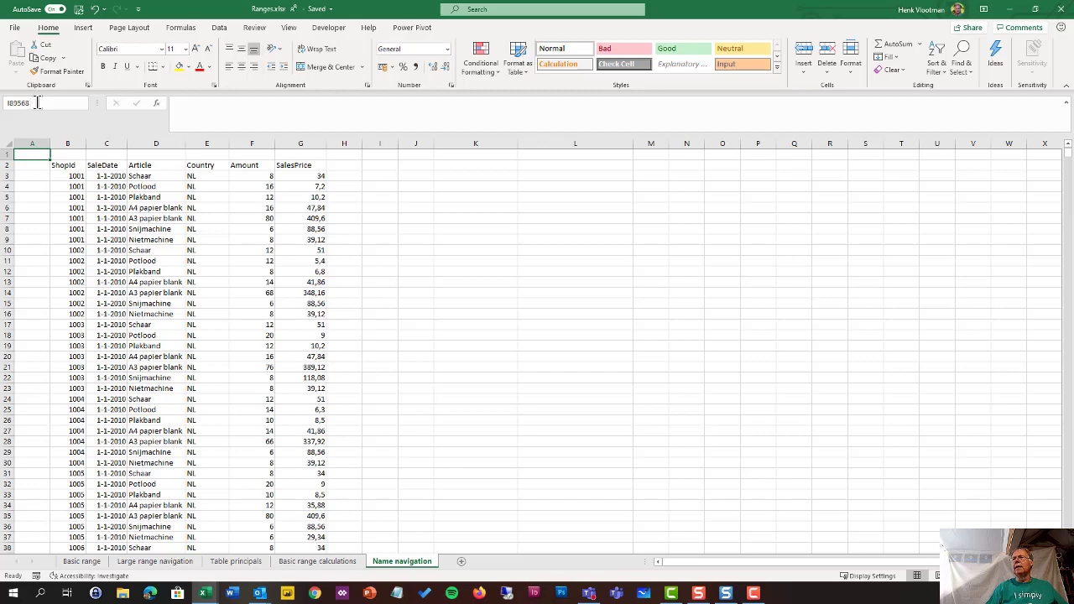
pyautogui.press('Return')
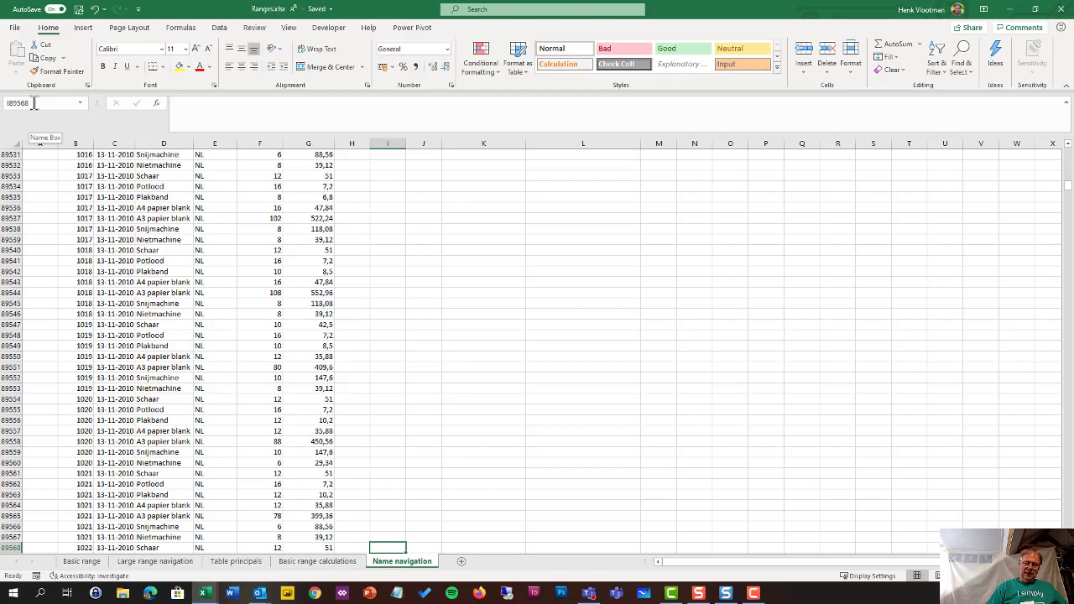
pyautogui.hotkey('ctrl', 'Home')
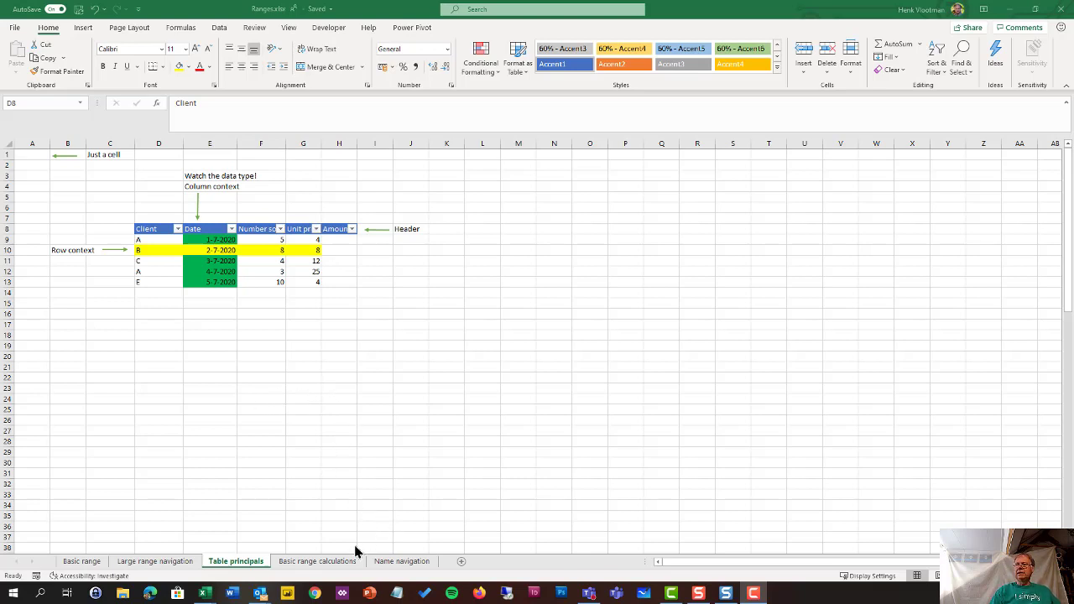
# - On the Basic range calculations sheet, enter the formula =D6*E6 in the first Sales cell, F6
pyautogui.click(337, 566)
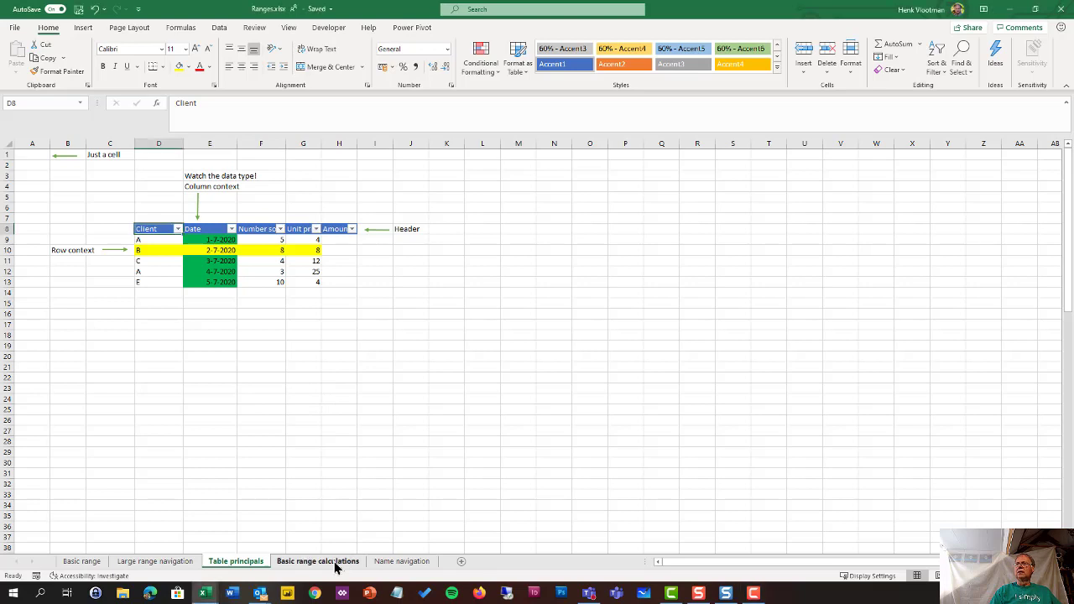
pyautogui.click(334, 564)
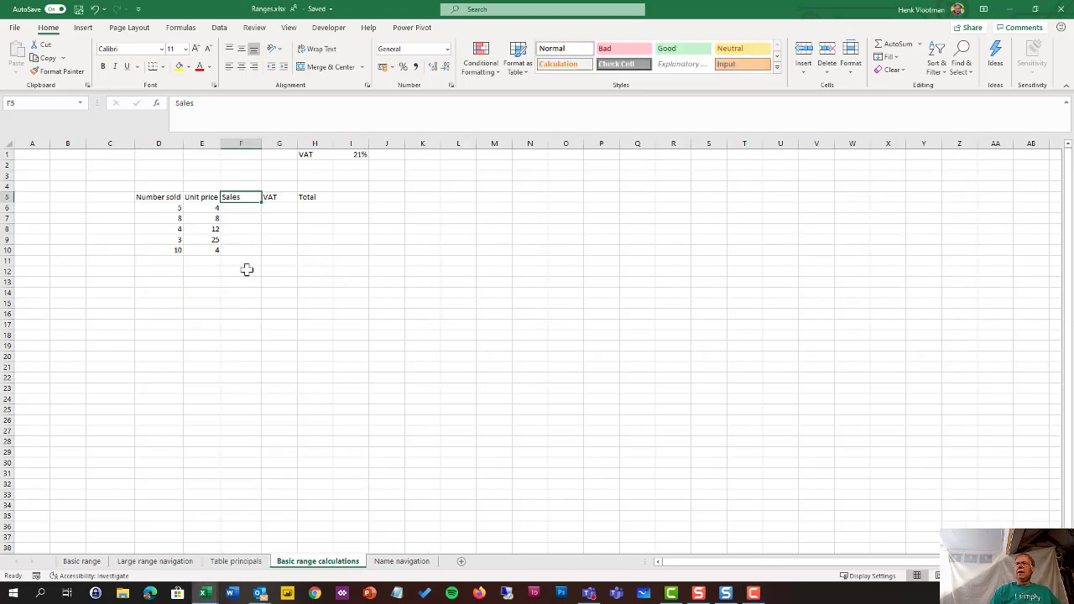
pyautogui.click(240, 211)
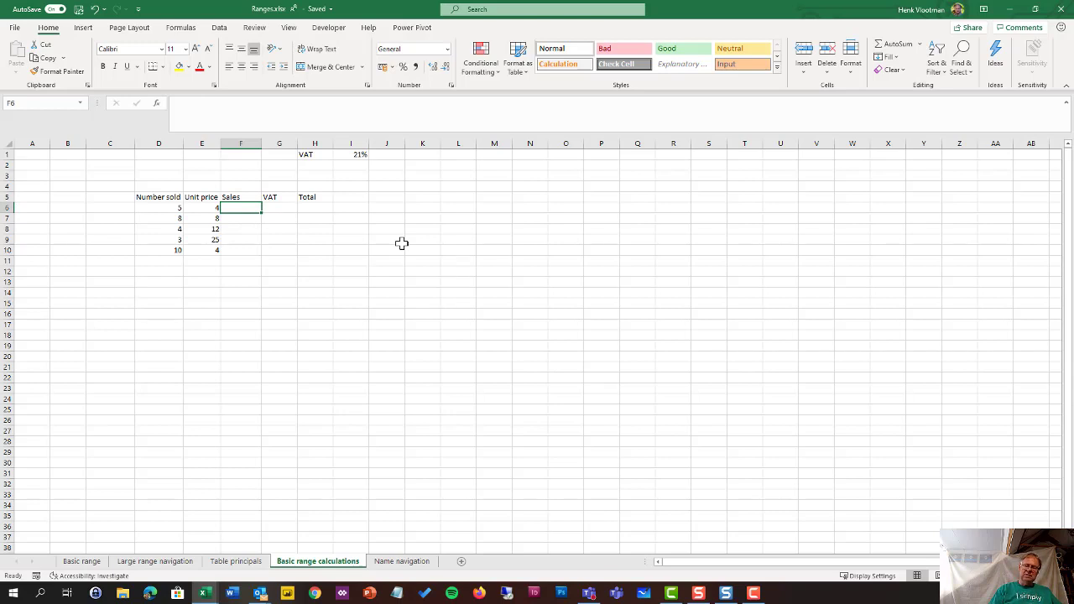
pyautogui.write('=')
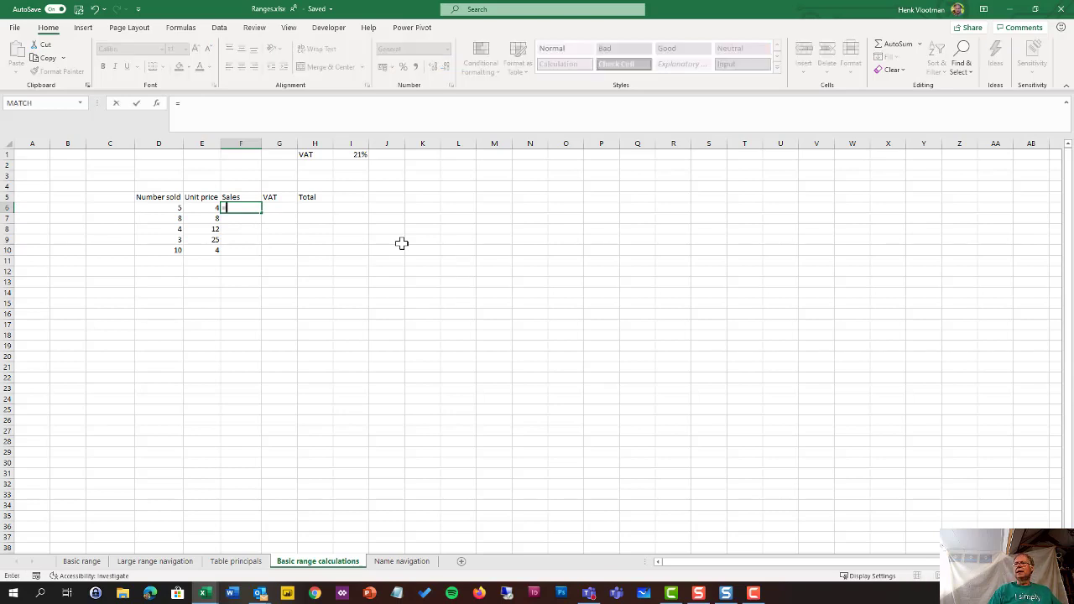
pyautogui.press('Left')
pyautogui.press('Left')
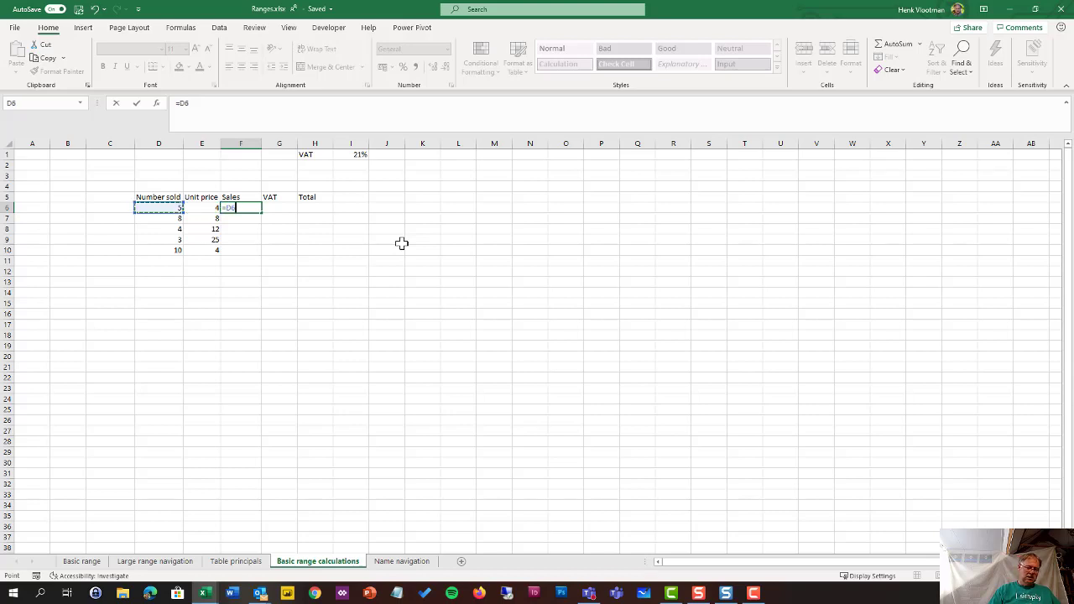
pyautogui.write('*')
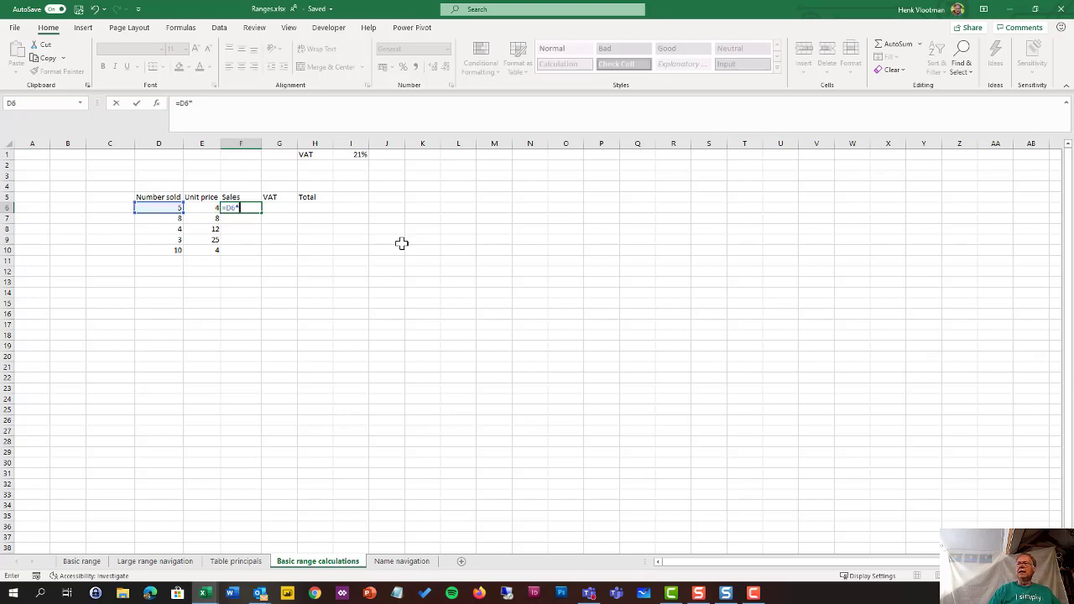
pyautogui.press('Left')
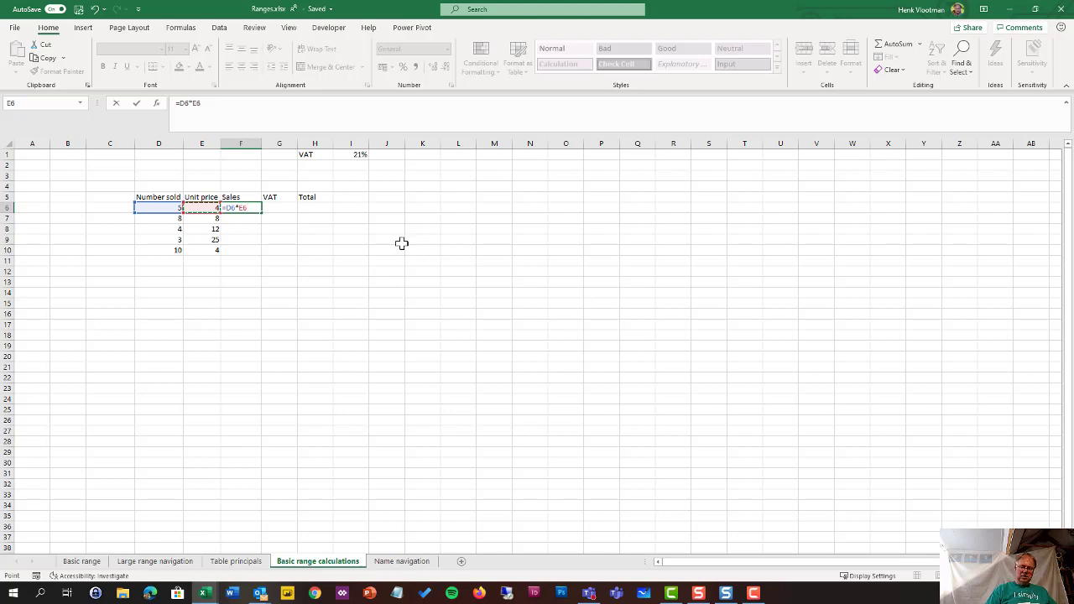
pyautogui.press('Return')
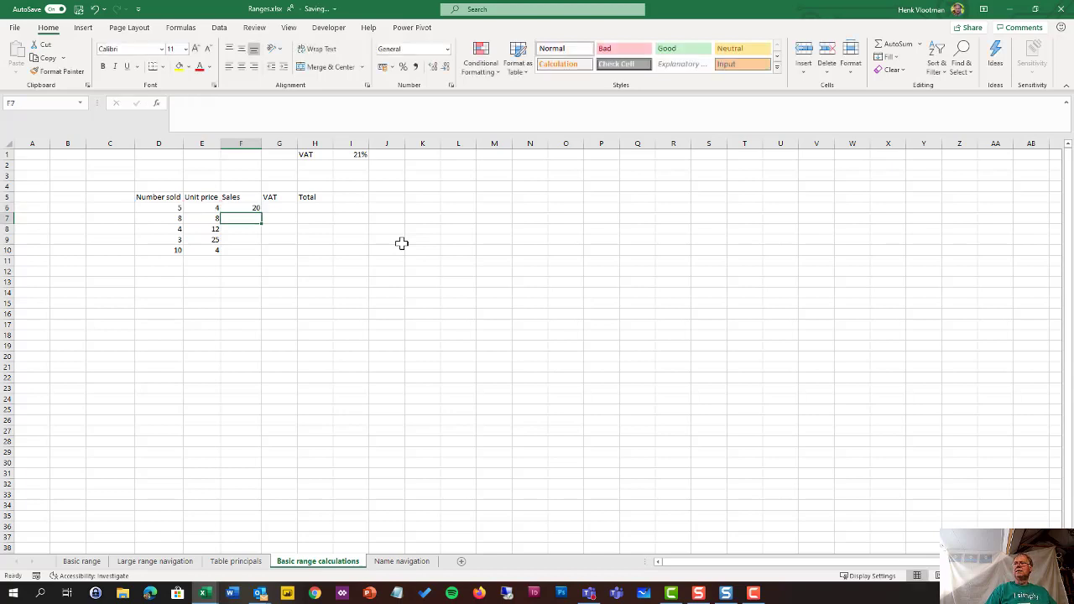
# - Fill the Sales formula from F6 down through F10
pyautogui.click(252, 209)
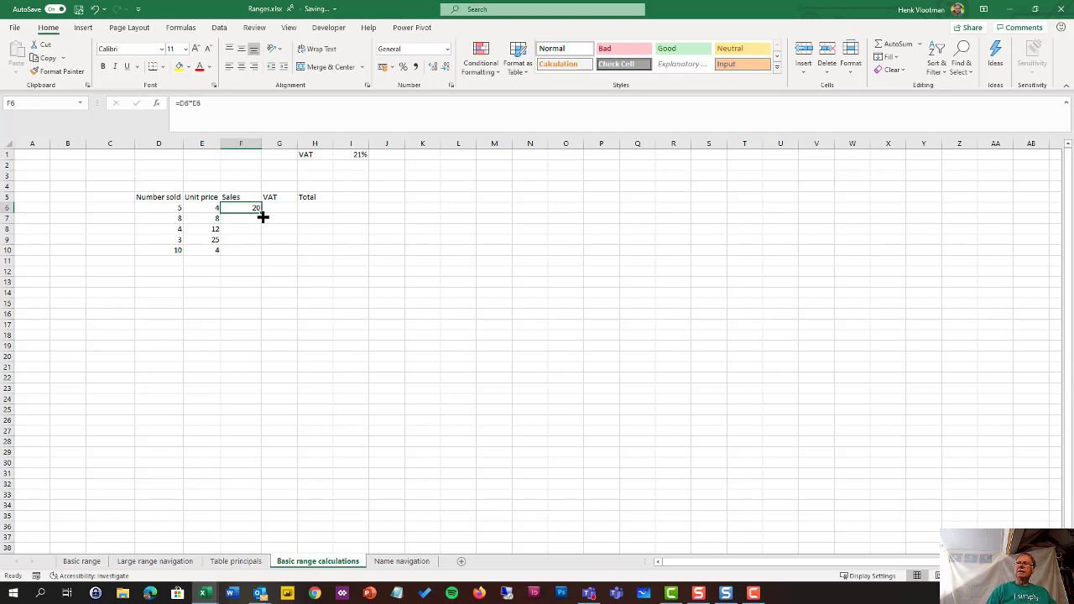
pyautogui.moveTo(261, 214); pyautogui.dragTo(260, 230)
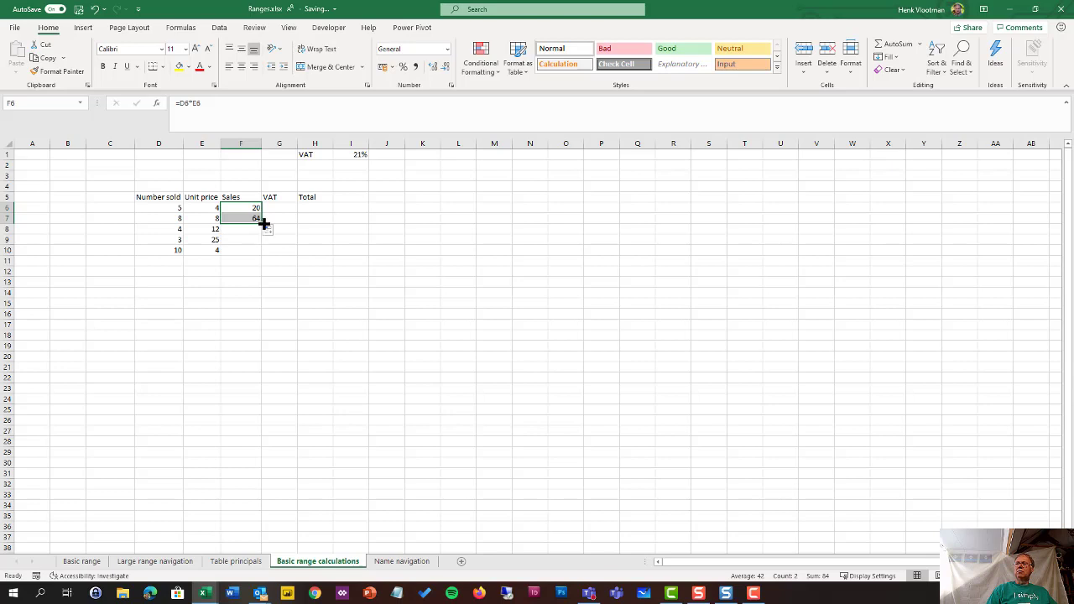
pyautogui.moveTo(263, 223); pyautogui.dragTo(262, 215)
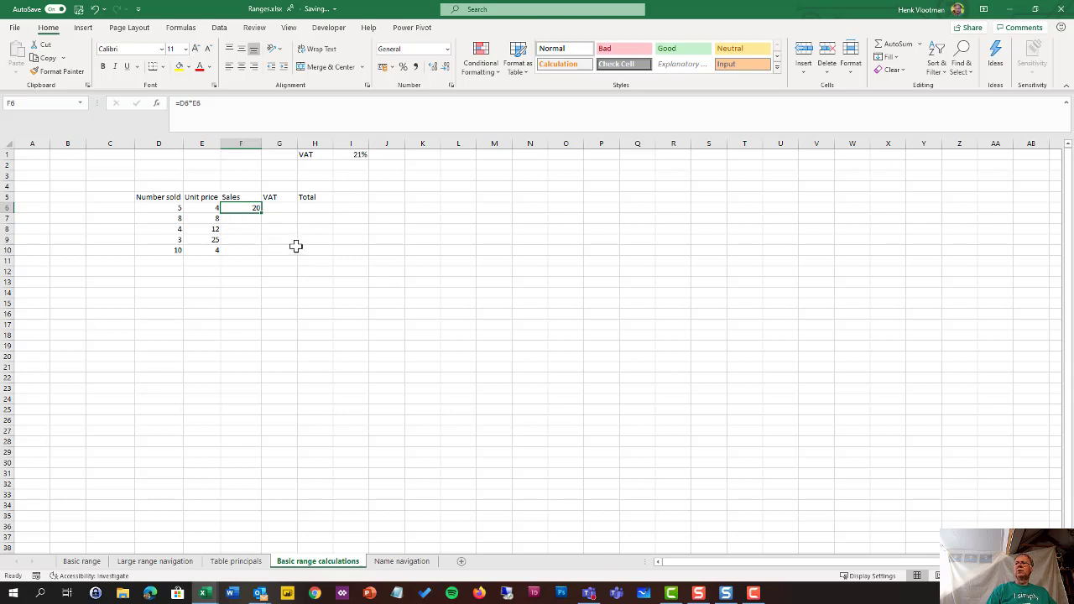
pyautogui.doubleClick(264, 216)
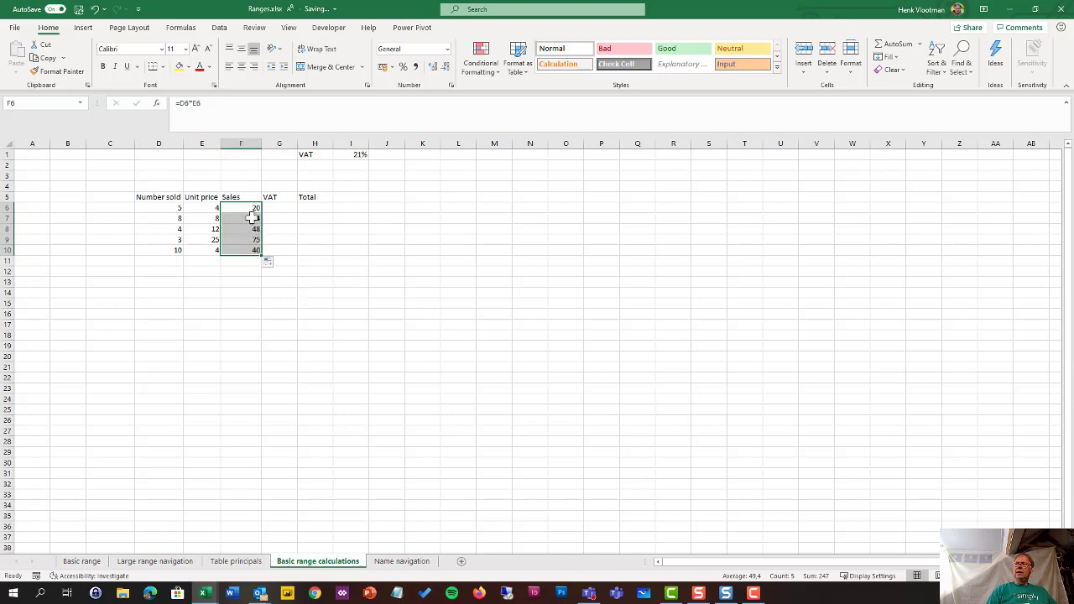
# - Switch the sheet to showing formulas and back to values, and check the VAT rate in cell I1
pyautogui.hotkey('ctrl', '`')
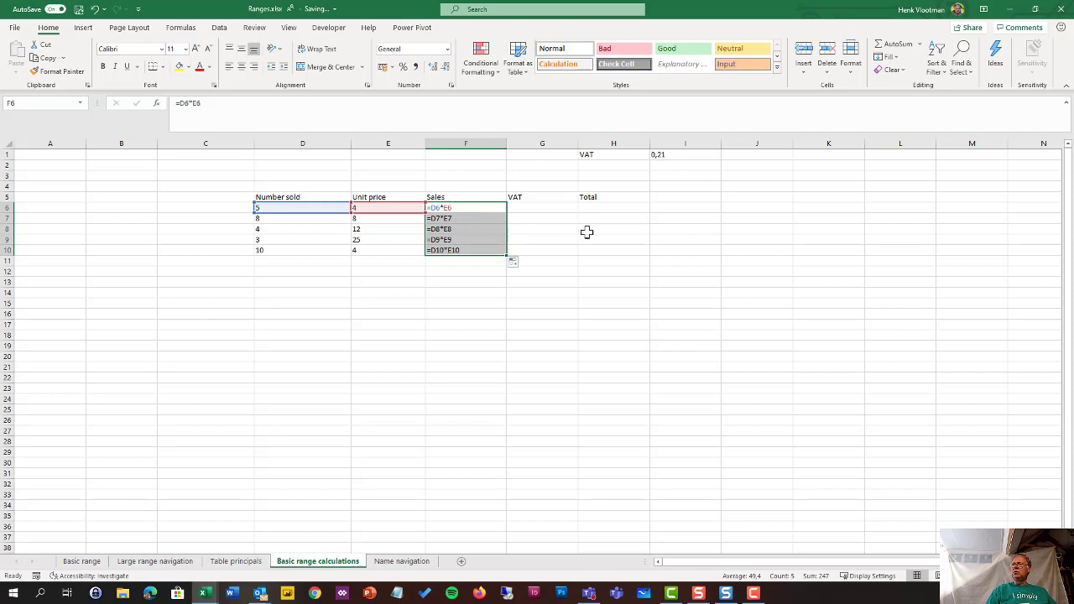
pyautogui.hotkey('ctrl', '`')
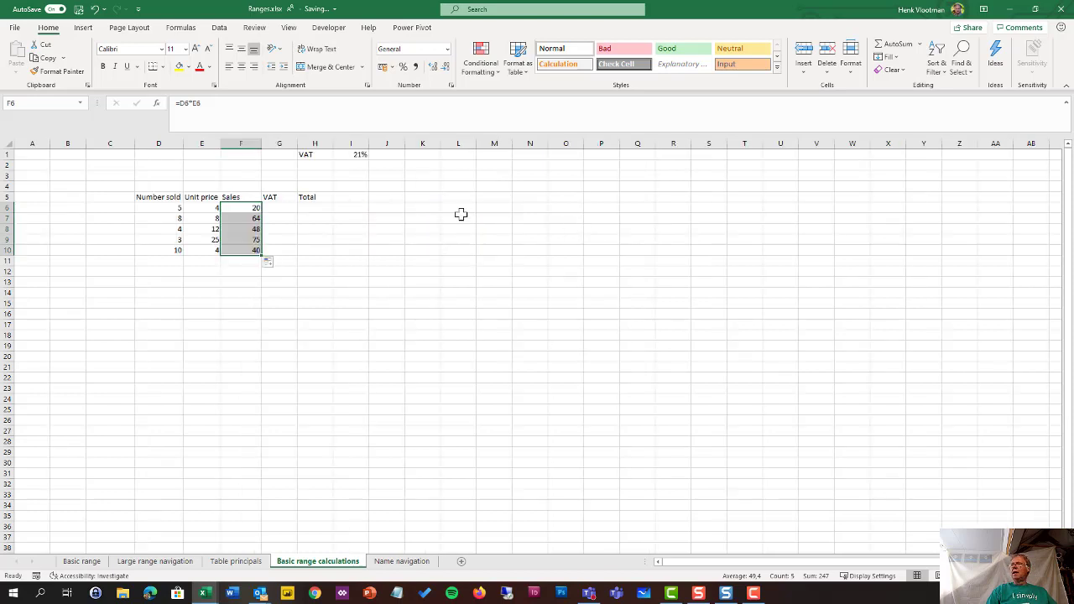
pyautogui.click(361, 155)
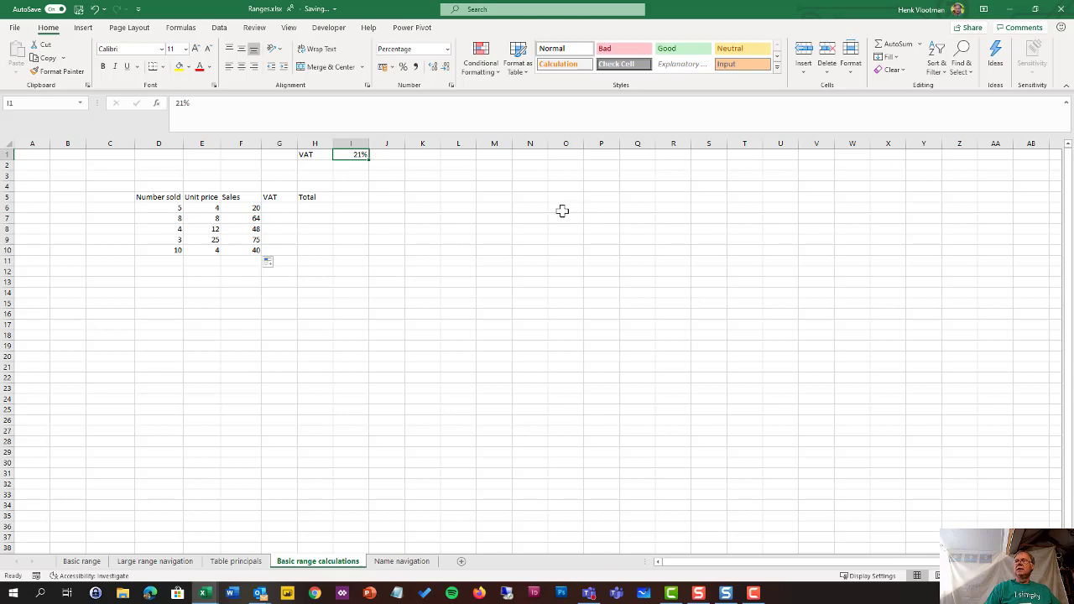
# - Enter the formula =F6*I1 in the first VAT cell, G6, and fill it down through G10
pyautogui.click(290, 208)
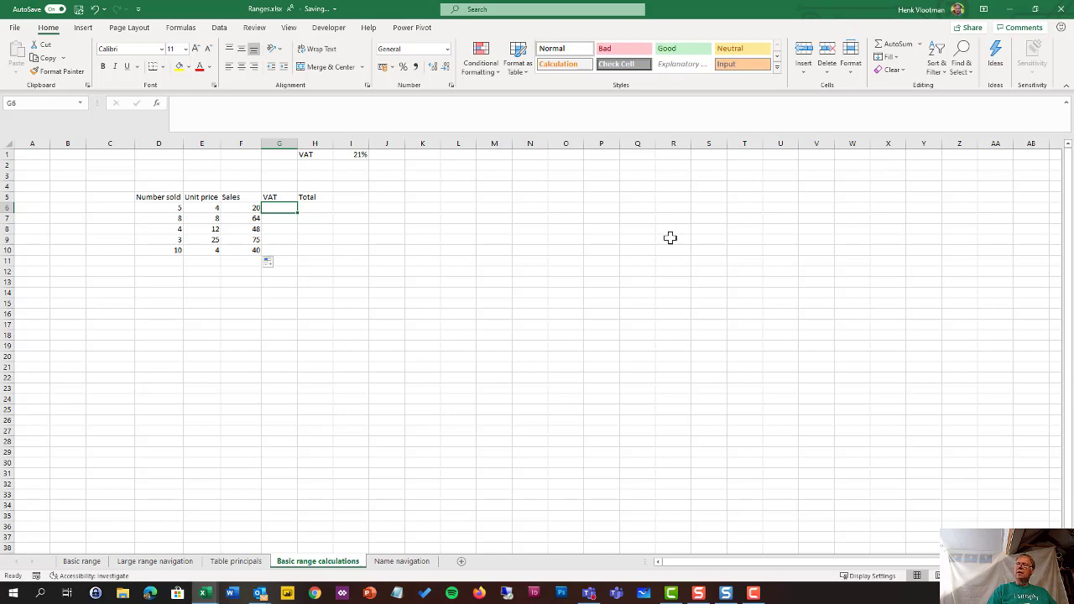
pyautogui.write('=')
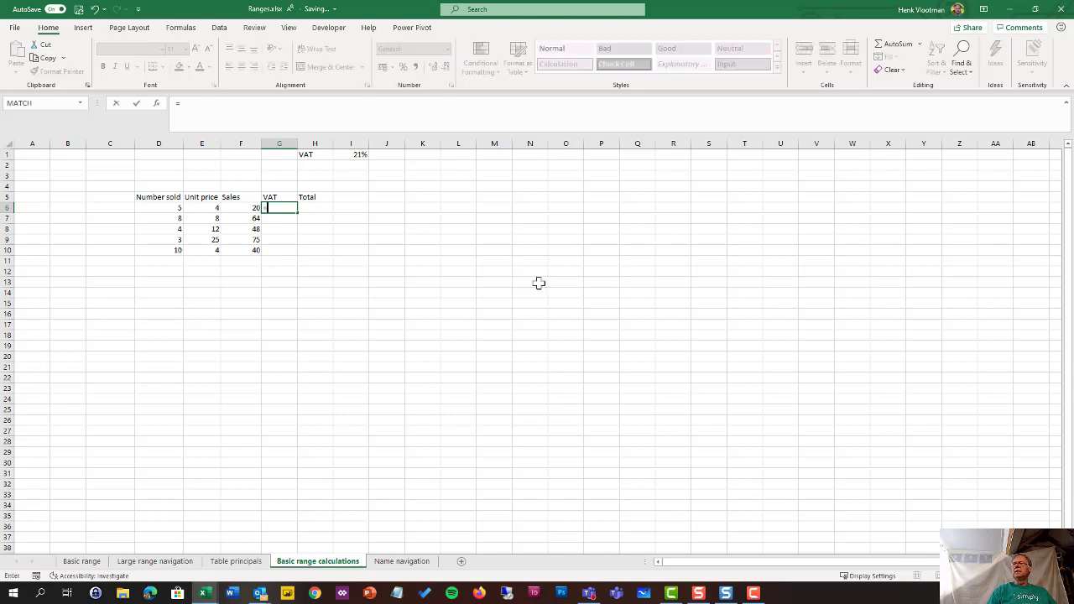
pyautogui.click(247, 209)
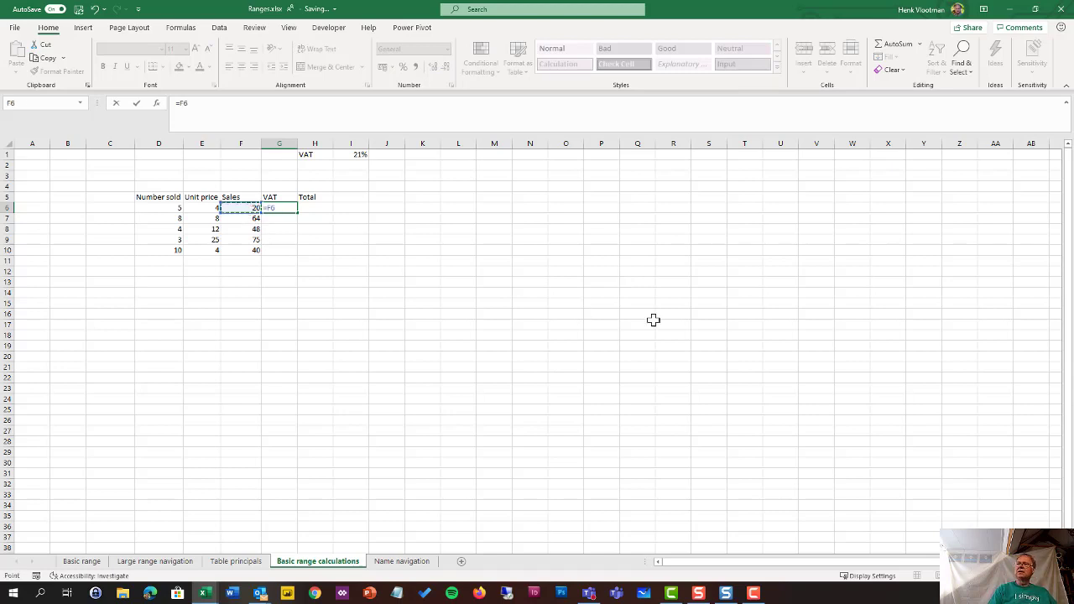
pyautogui.write('*(')
pyautogui.press('BackSpace')
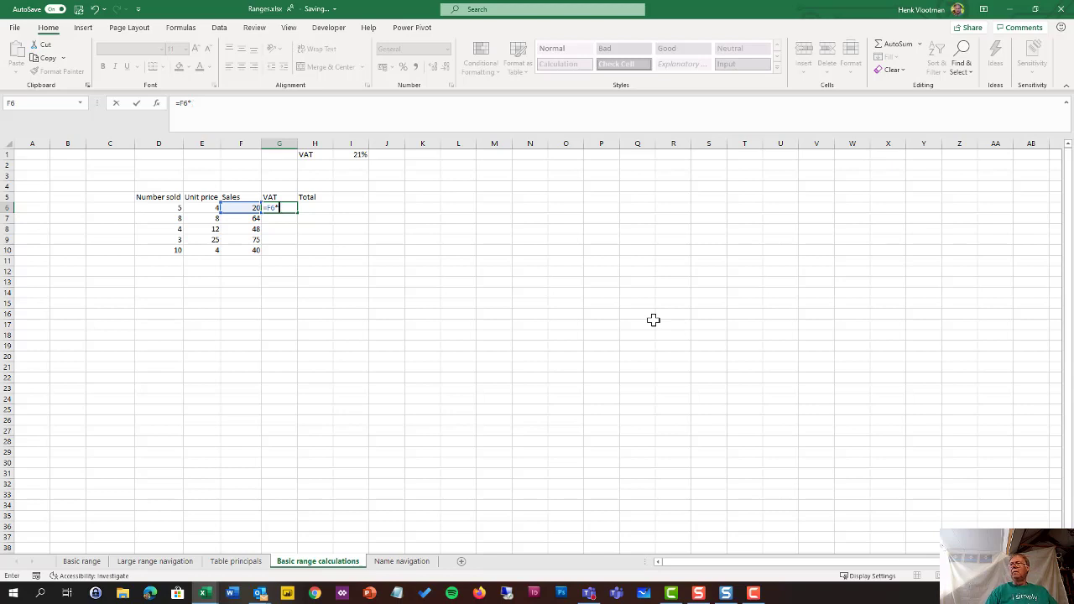
pyautogui.click(358, 155)
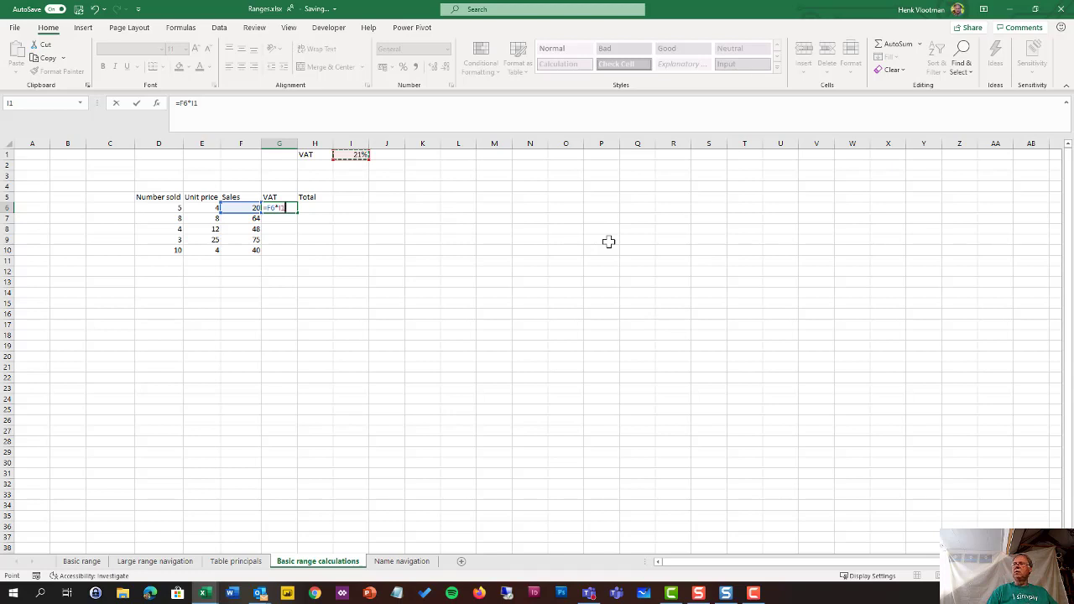
pyautogui.press('Return')
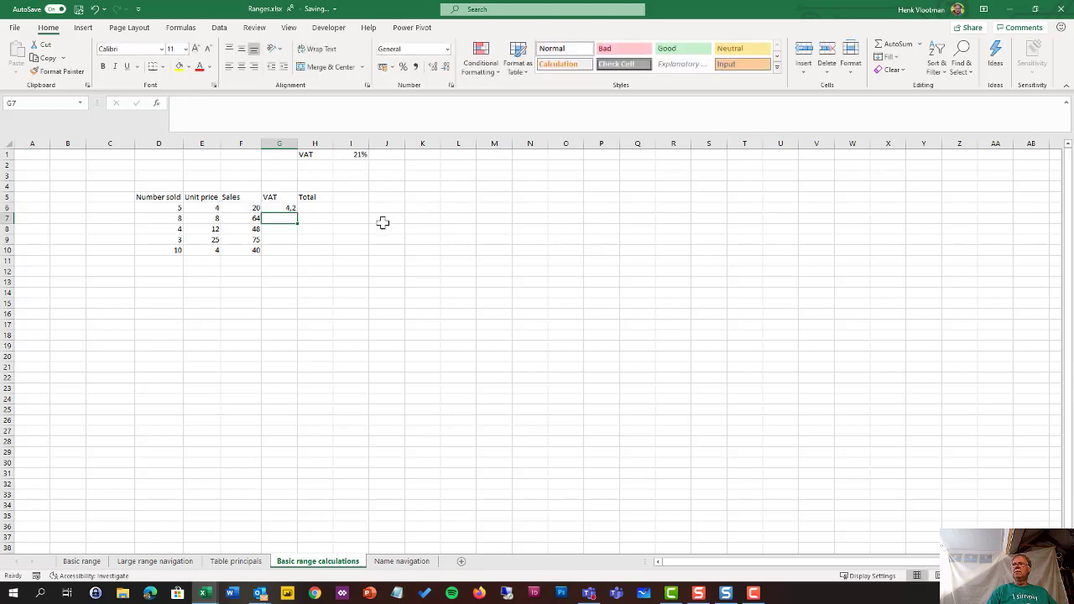
pyautogui.click(287, 208)
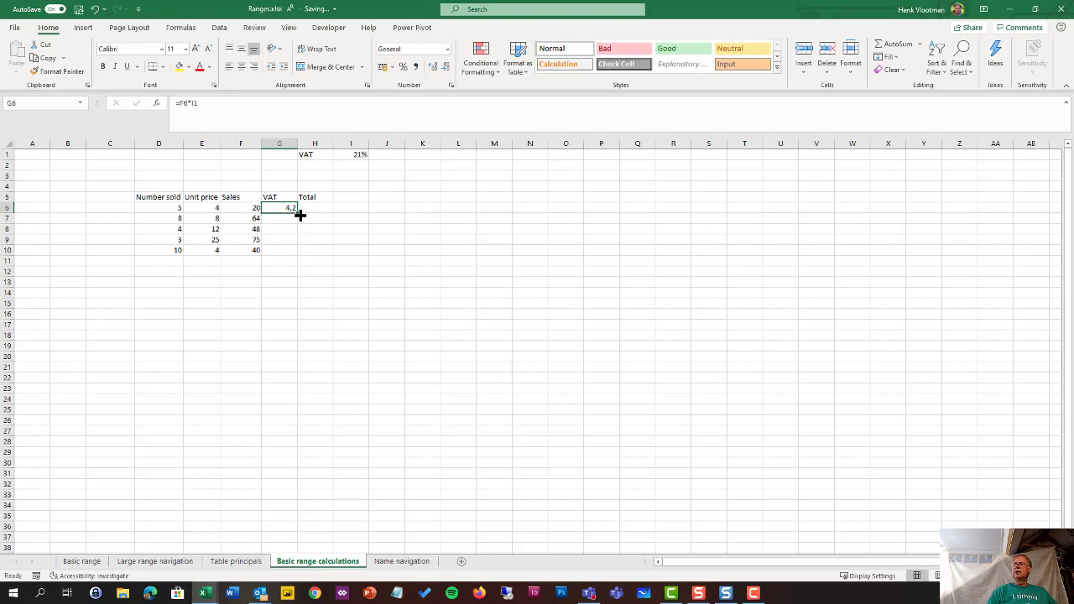
pyautogui.moveTo(299, 215); pyautogui.dragTo(296, 252)
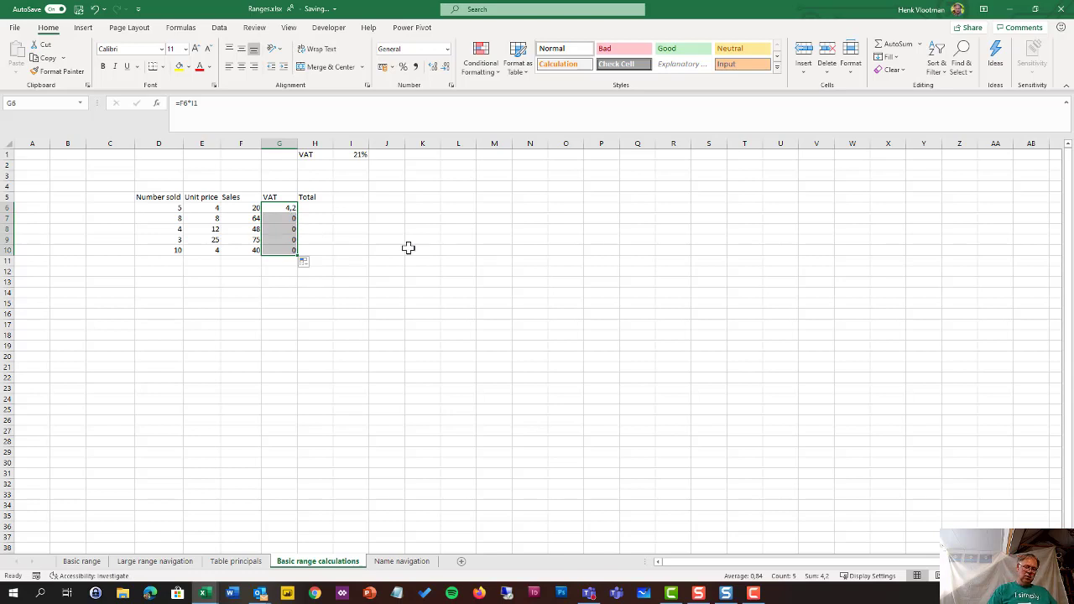
# - Inspect which cells the copied VAT formula in G7 refers to, leaving the formula unedited
pyautogui.click(283, 218)
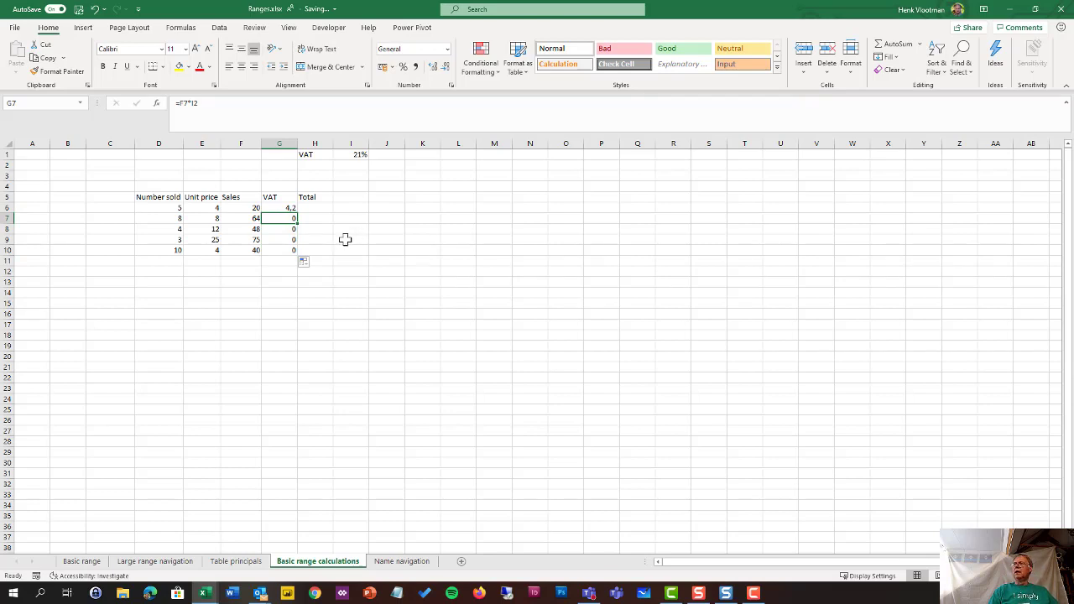
pyautogui.press('F2')
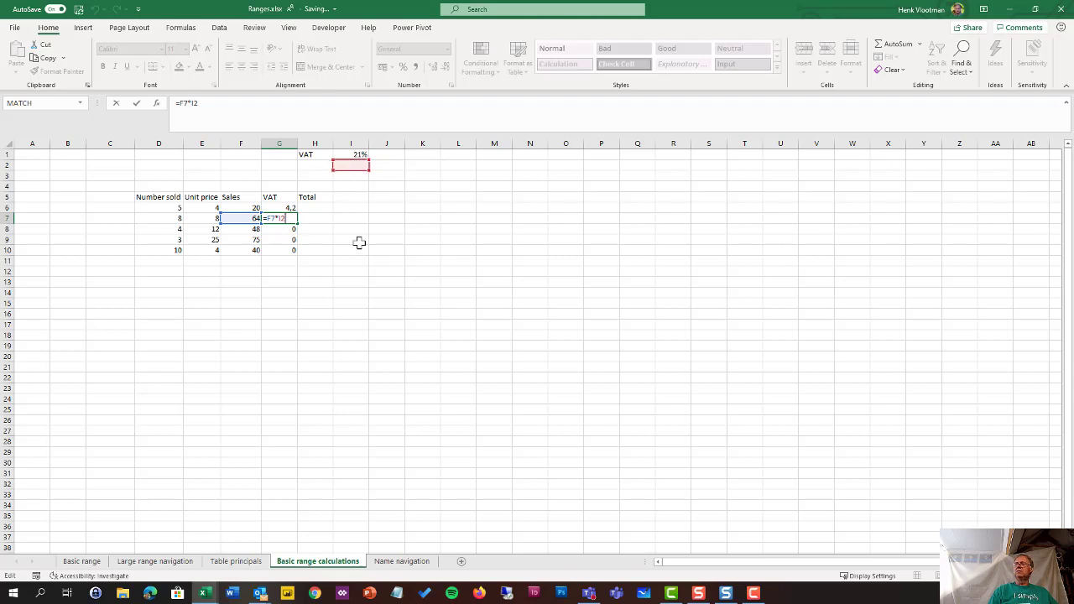
pyautogui.press('Escape')
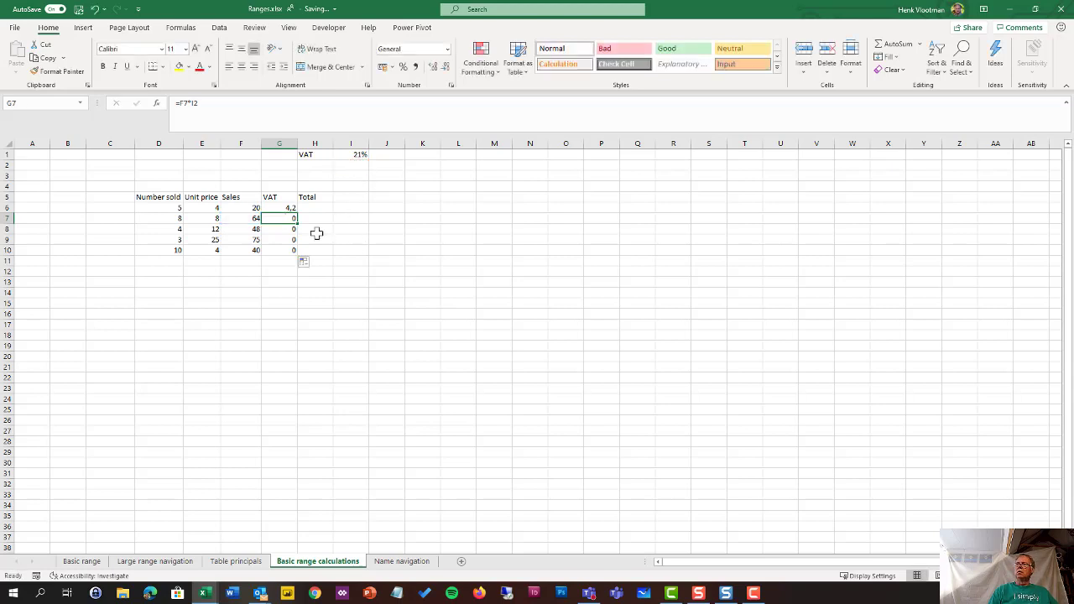
# - Make the VAT rate reference in G6 absolute so the formula reads =F6*$I$1
pyautogui.click(285, 208)
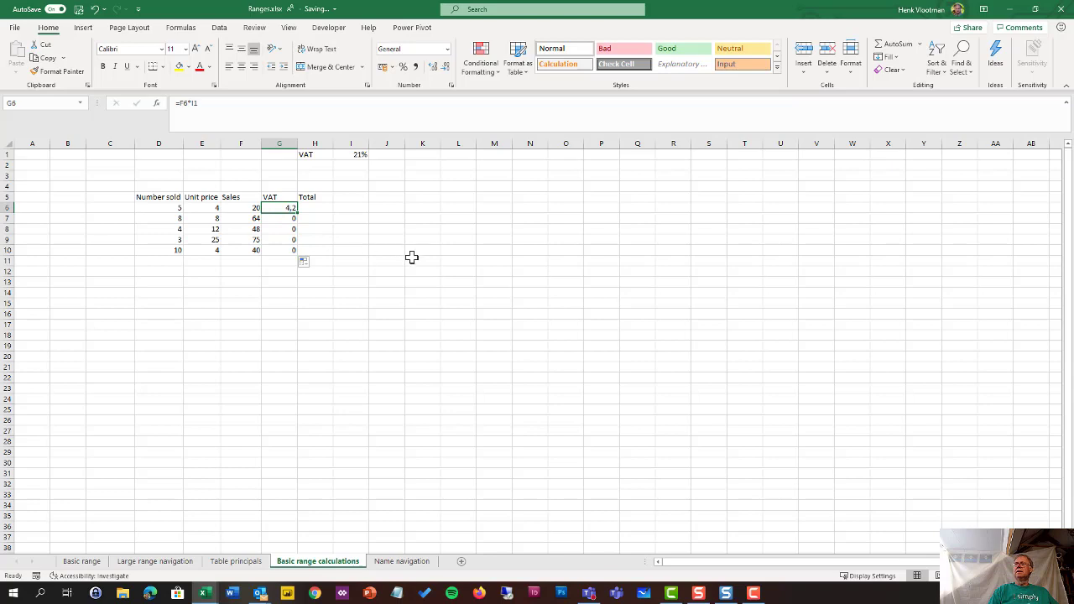
pyautogui.click(196, 103)
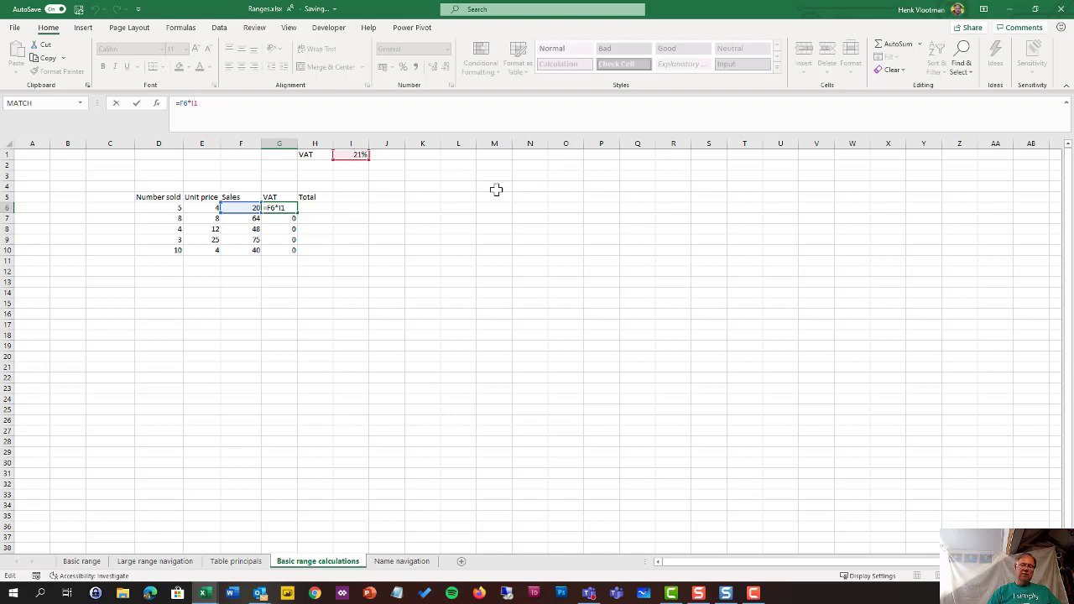
pyautogui.press('F4')
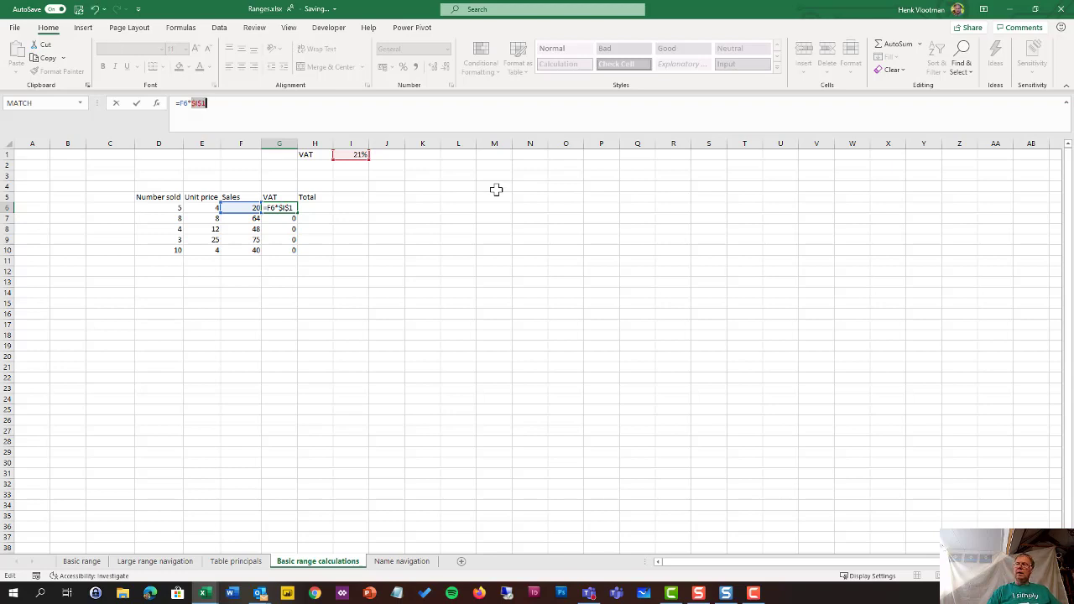
pyautogui.press('Return')
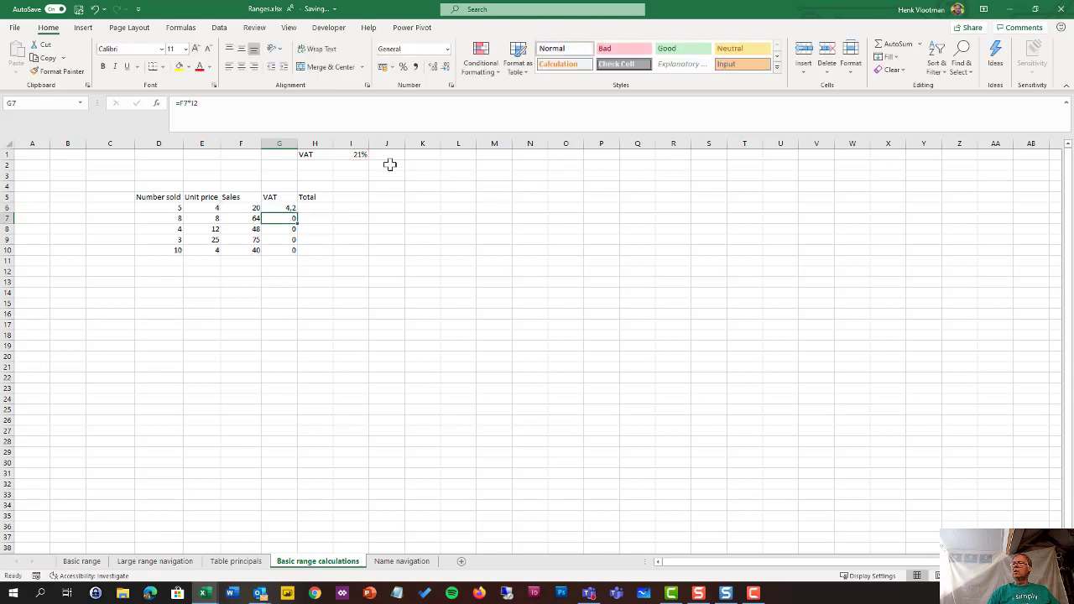
# - Fill the formula =F6*$I$1 from G6 down through G10, and check the copies by switching the sheet to formulas and back to values
pyautogui.click(287, 208)
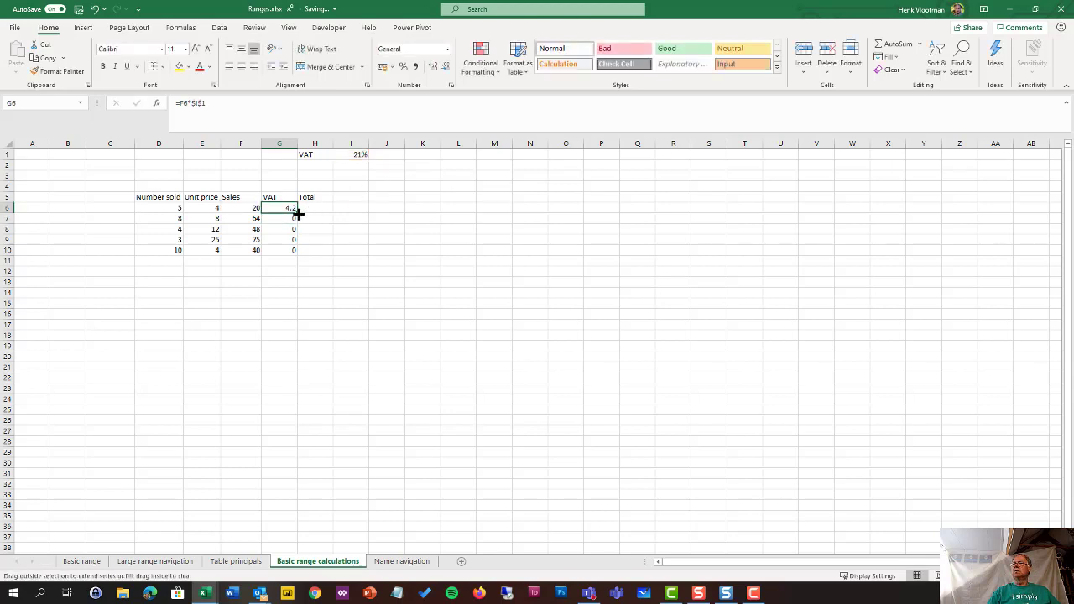
pyautogui.doubleClick(298, 214)
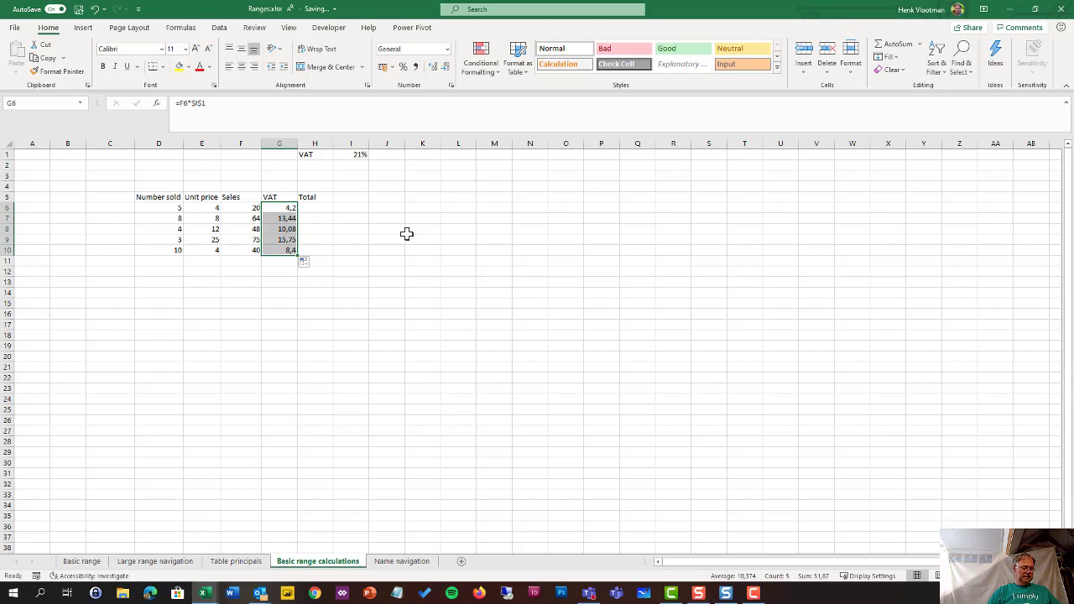
pyautogui.hotkey('ctrl', '`')
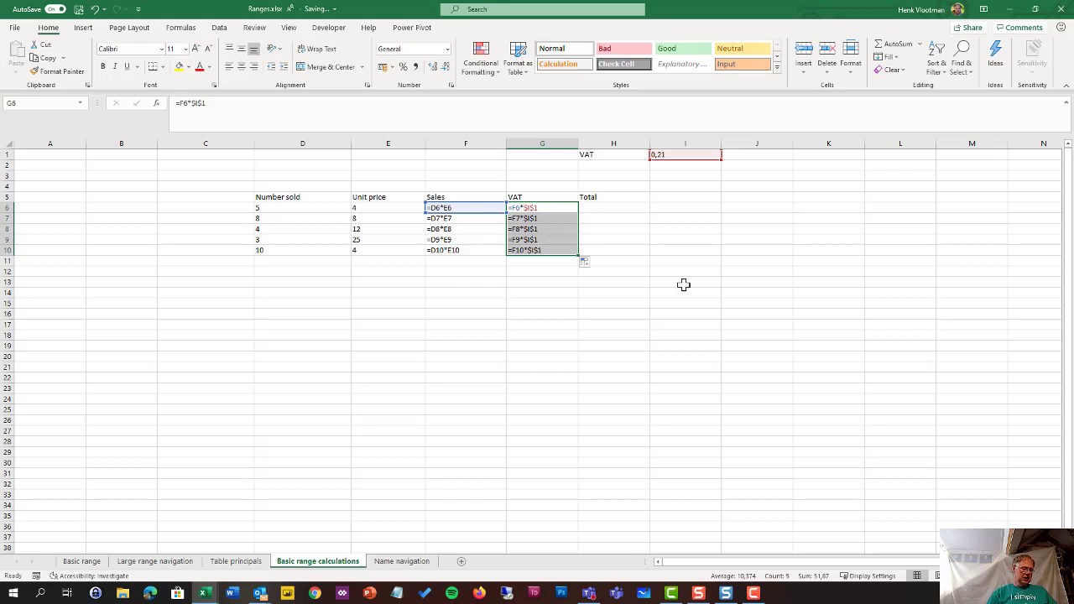
pyautogui.hotkey('ctrl', '`')
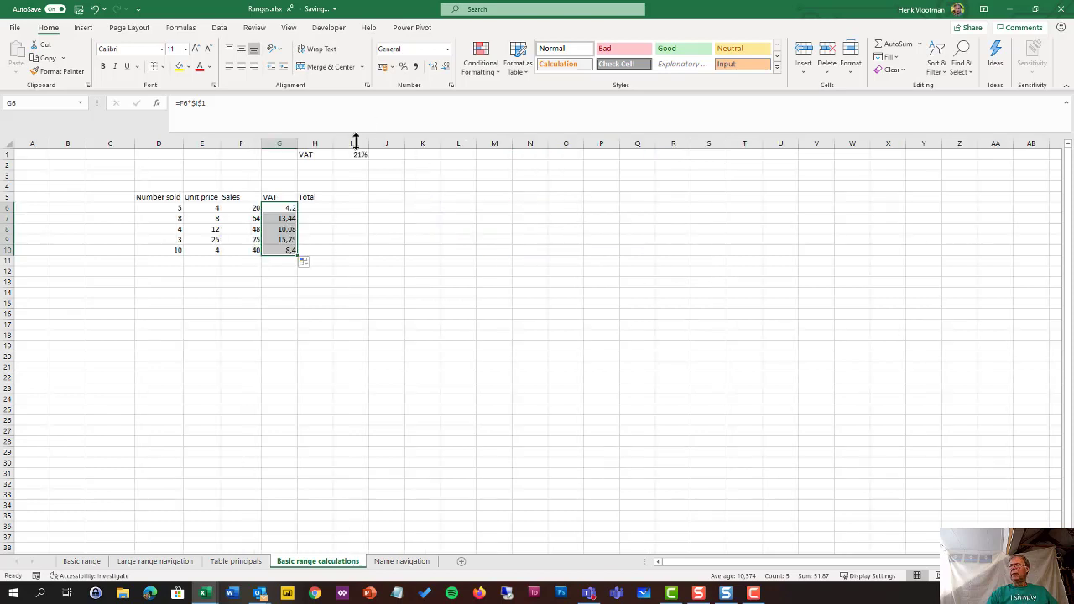
# - Try the formula =F6*G6 in the first Total cell, H6, and fill it down the Total column
pyautogui.click(314, 207)
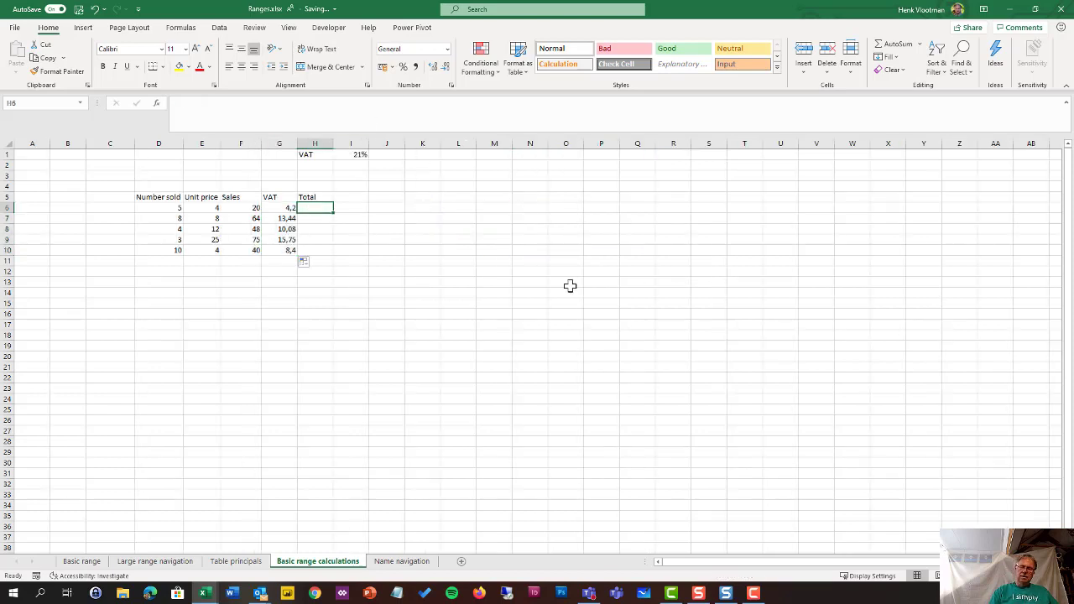
pyautogui.write('=')
pyautogui.press('Left')
pyautogui.press('Left')
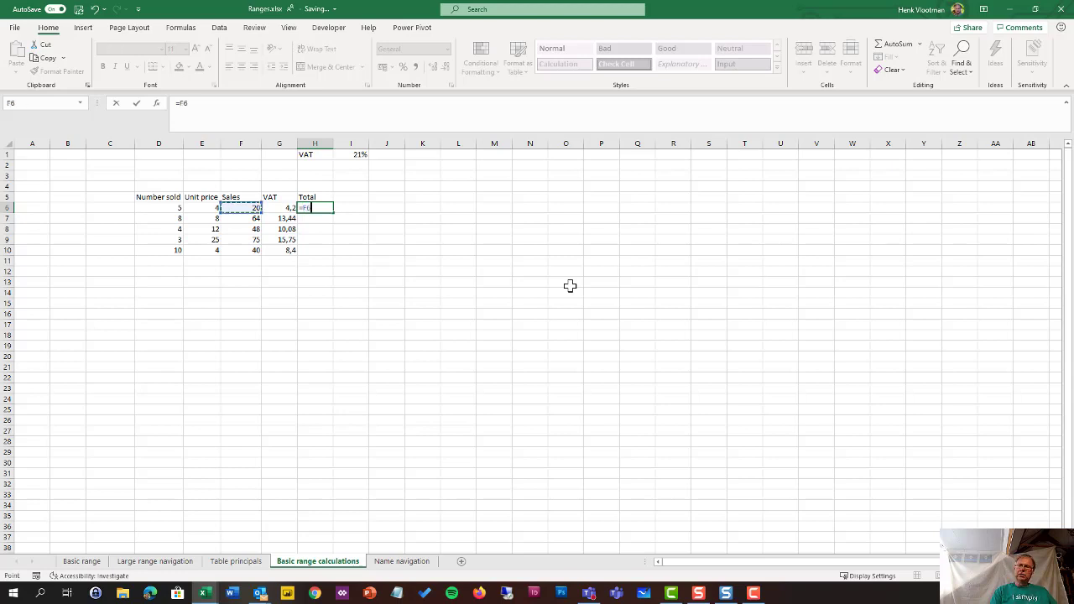
pyautogui.write('*')
pyautogui.press('Right')
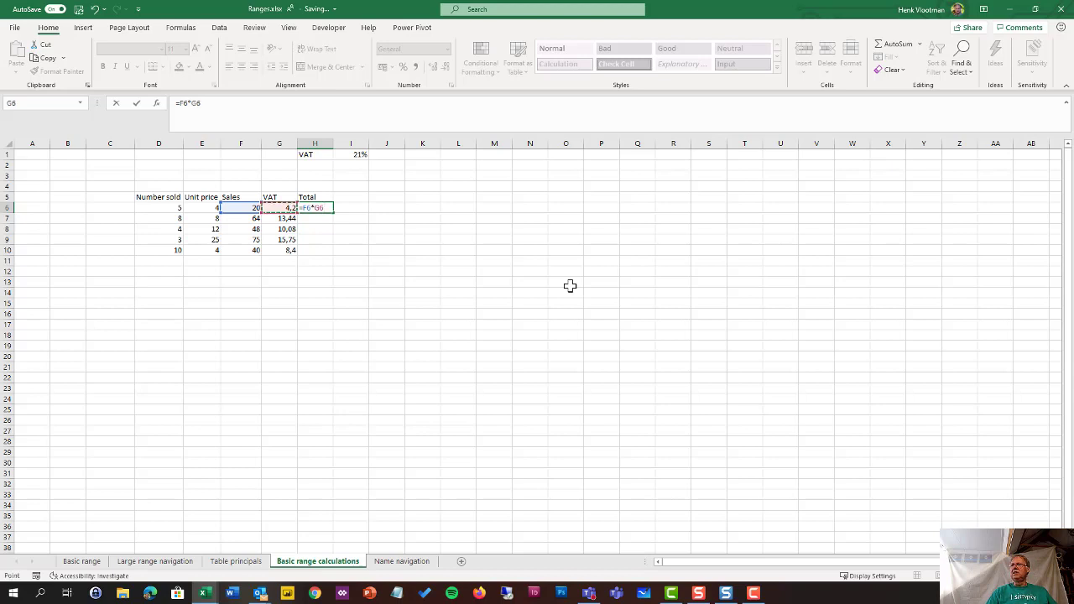
pyautogui.press('Return')
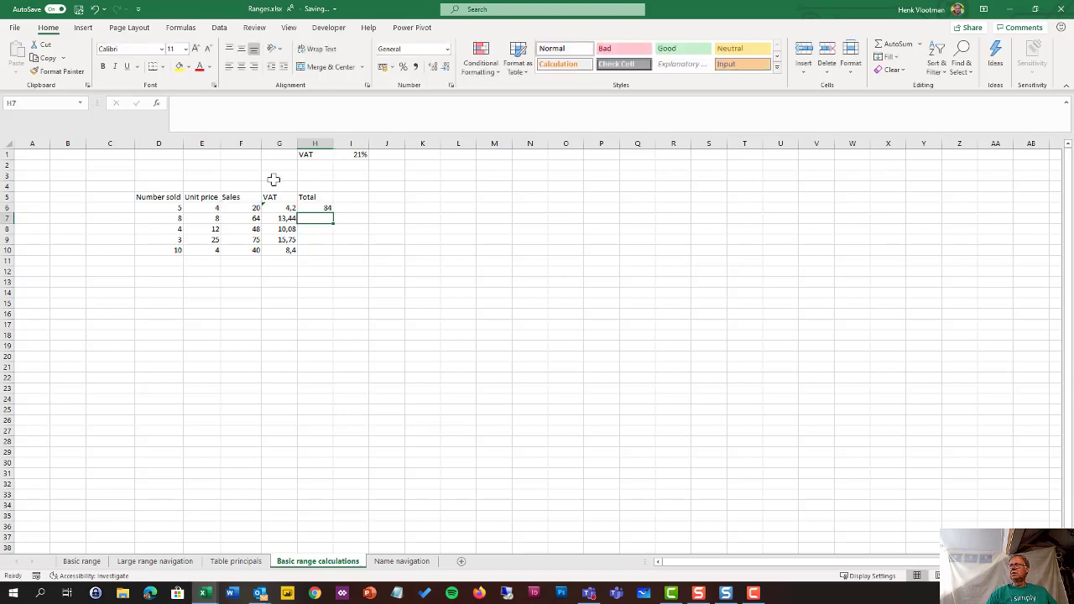
pyautogui.click(321, 208)
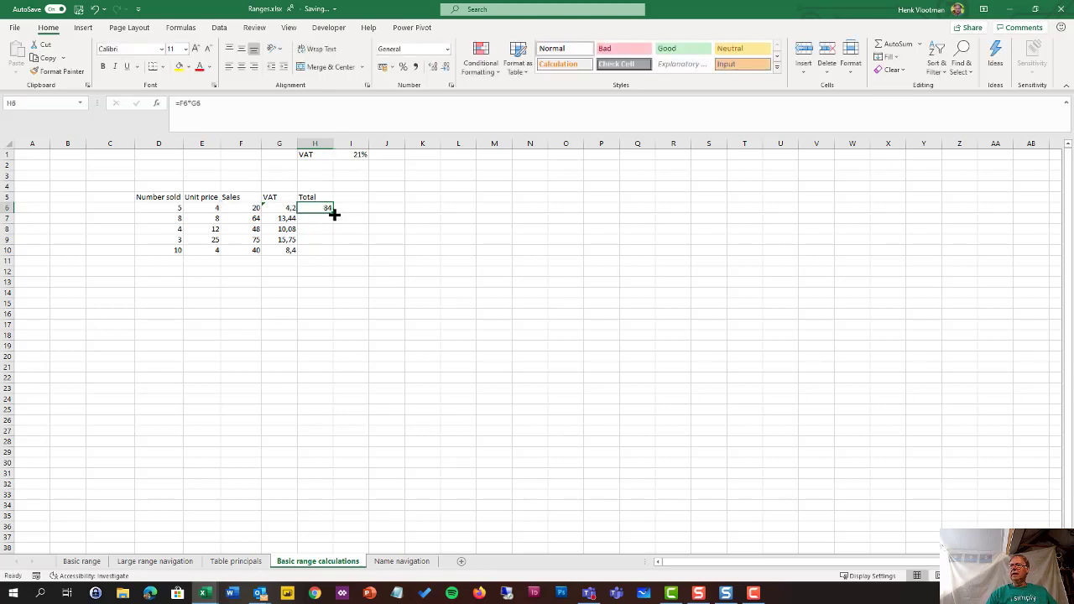
pyautogui.doubleClick(333, 214)
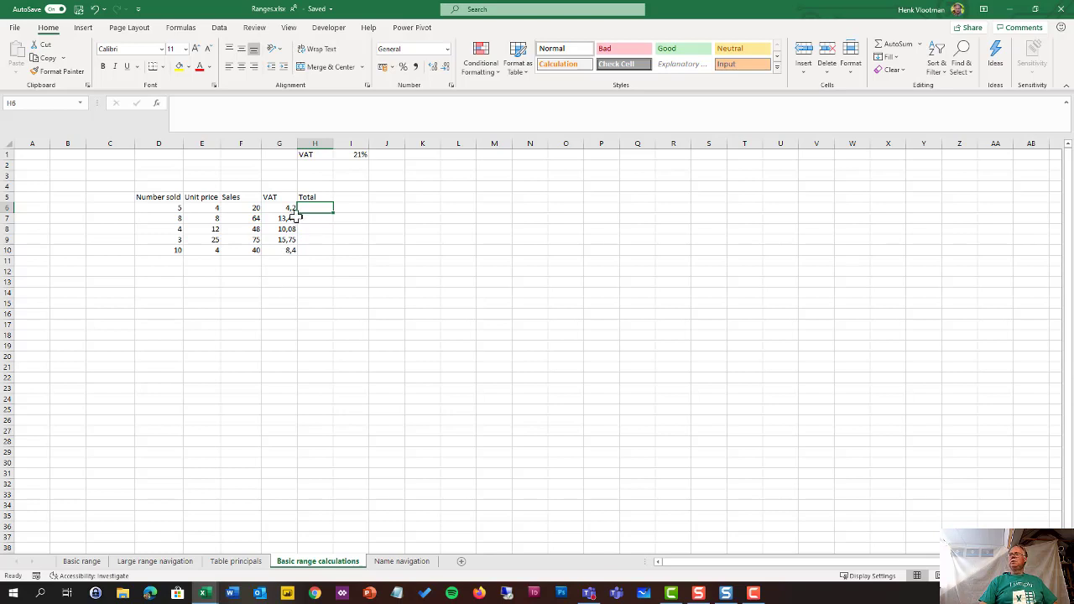
# - Give the VAT rate cell I1 the range name VAT
pyautogui.click(353, 155)
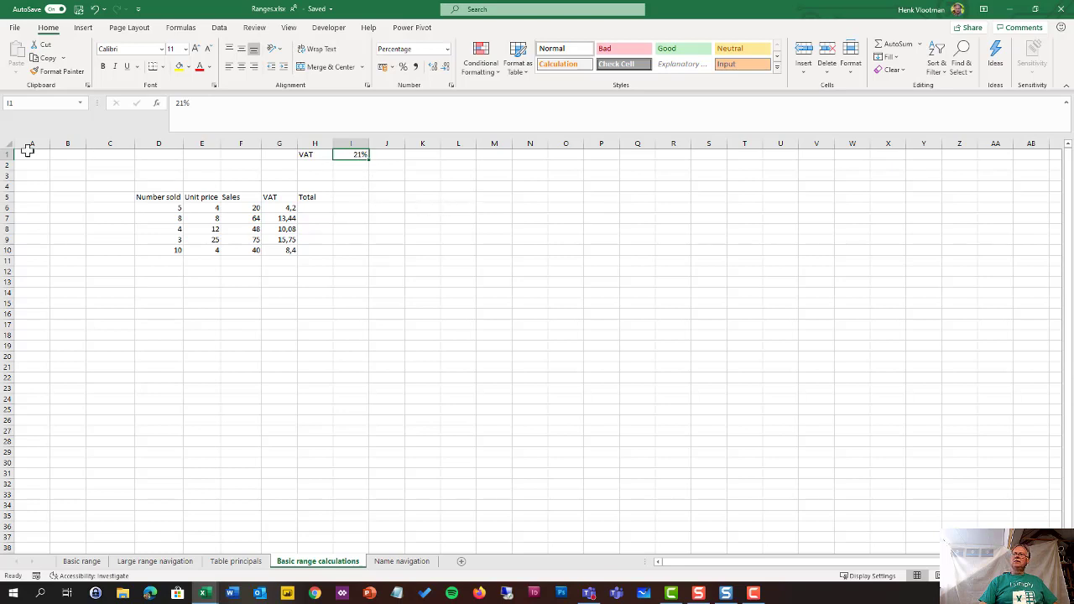
pyautogui.click(20, 104)
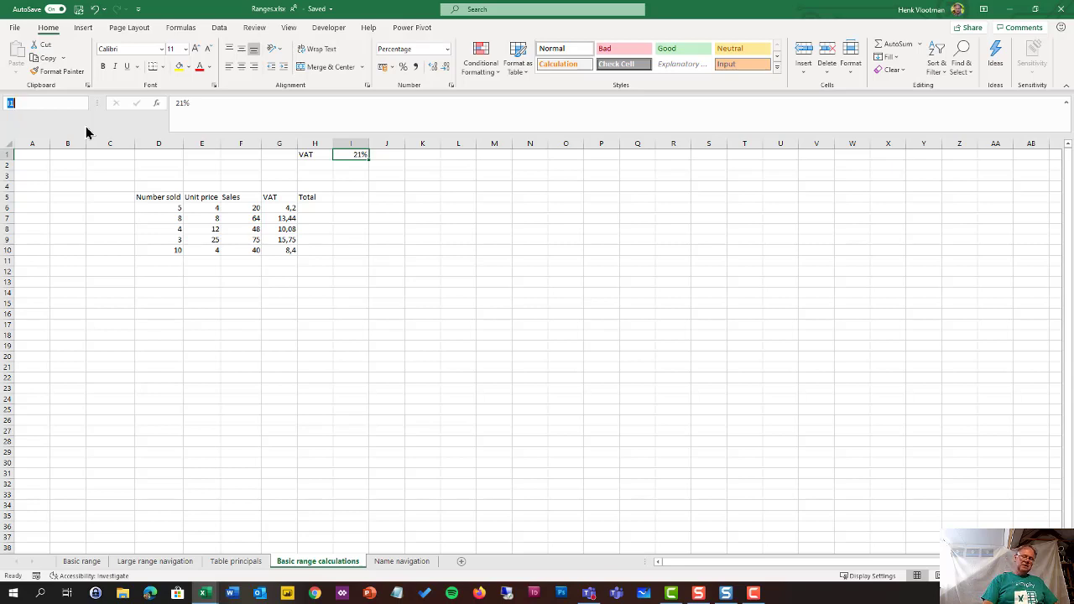
pyautogui.write('VAT')
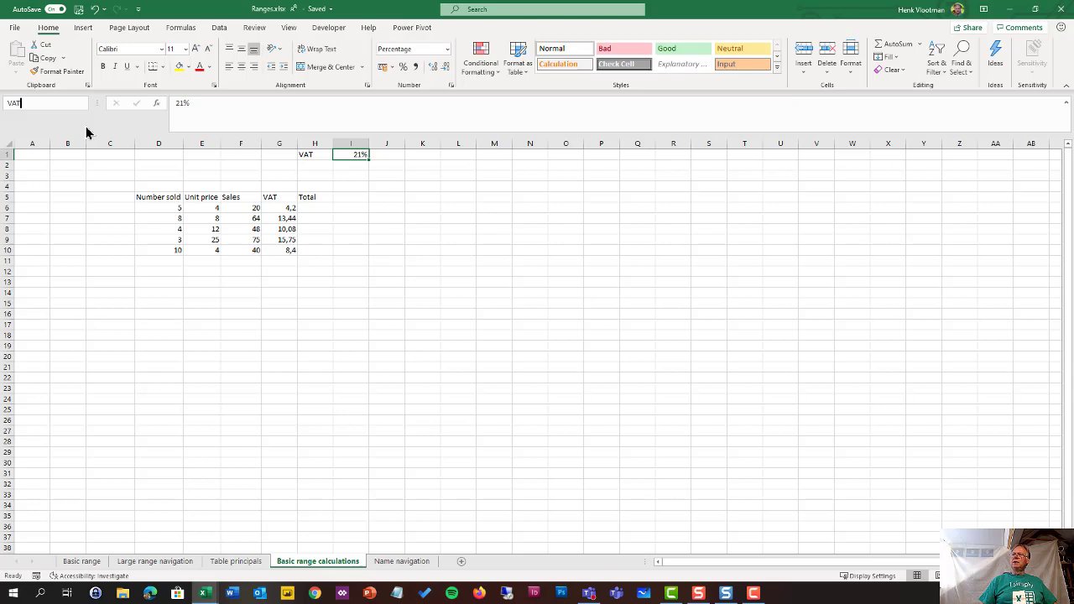
pyautogui.press('Return')
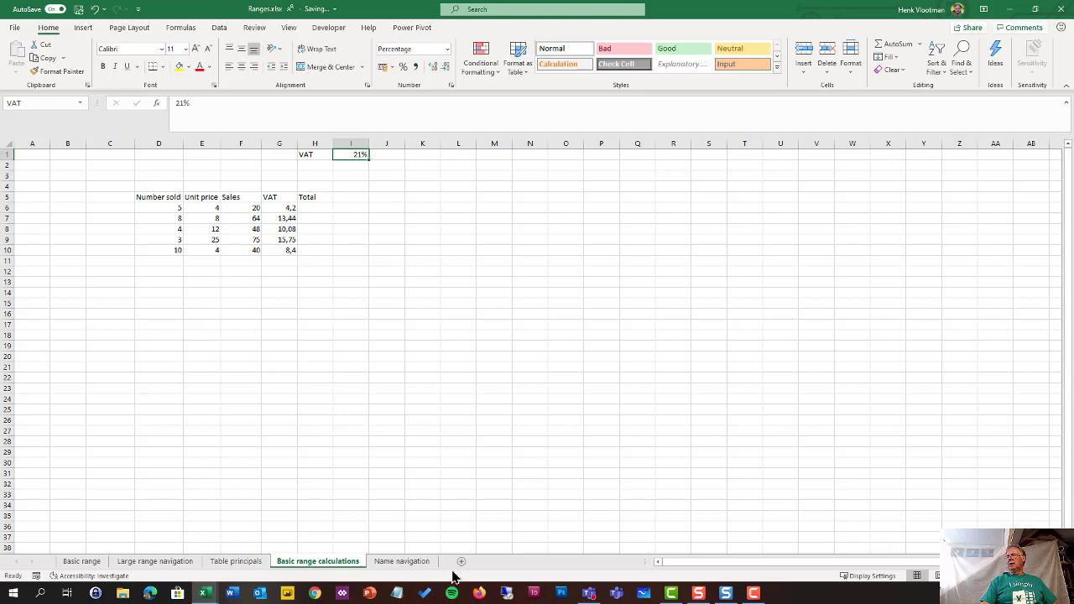
# - Switch to the Name navigation sheet and jump from there to the cell named VAT using its range name
pyautogui.click(391, 565)
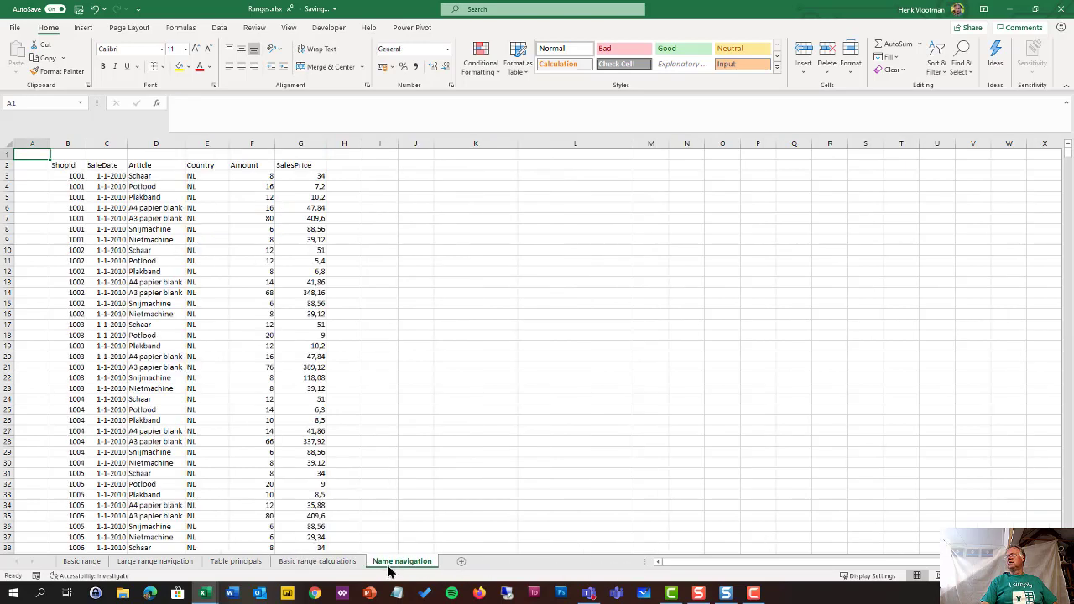
pyautogui.click(903, 486)
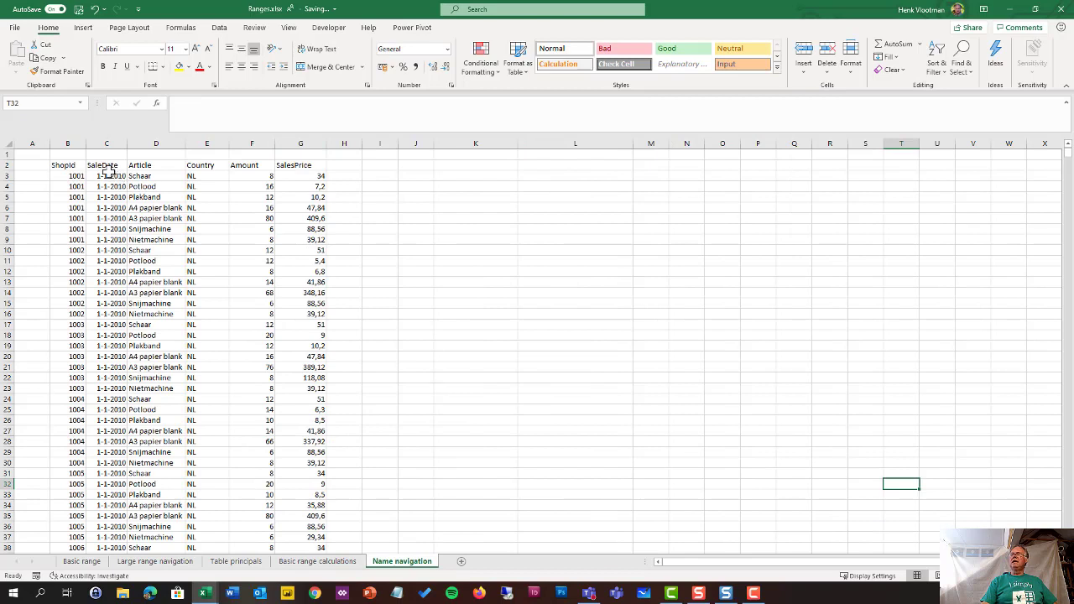
pyautogui.click(80, 103)
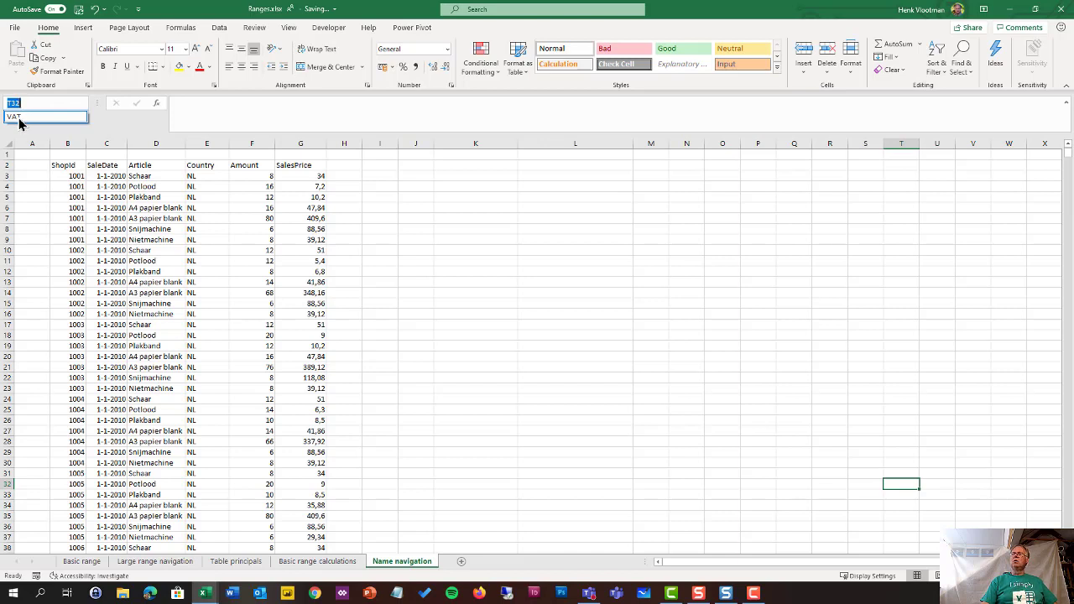
pyautogui.click(20, 118)
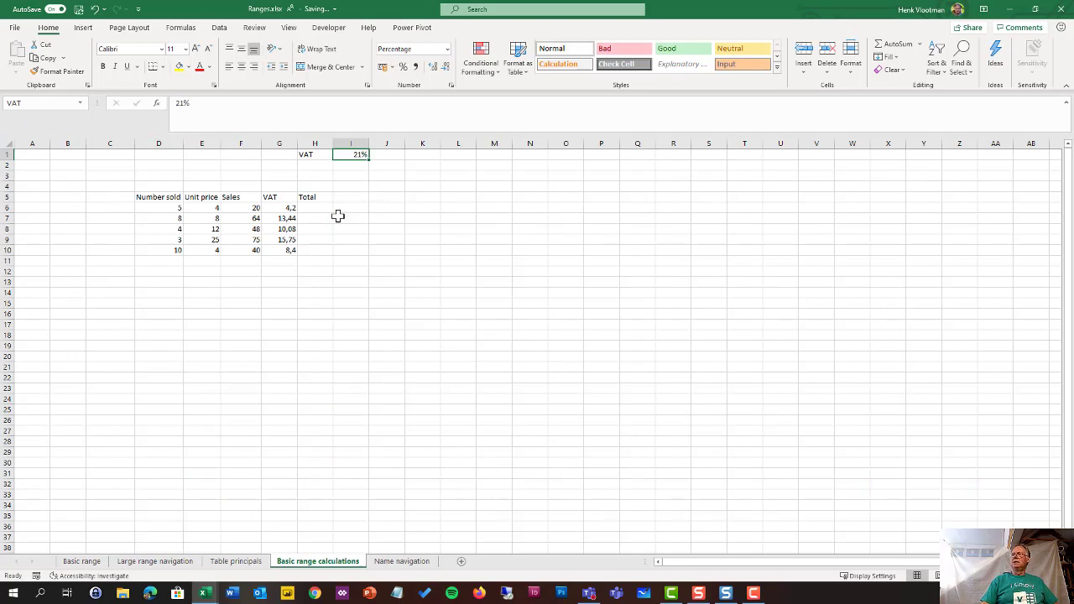
# - Enter the formula =G6*VAT in the first Total cell, H6, using the named cell, and fill it down through H10
pyautogui.click(310, 208)
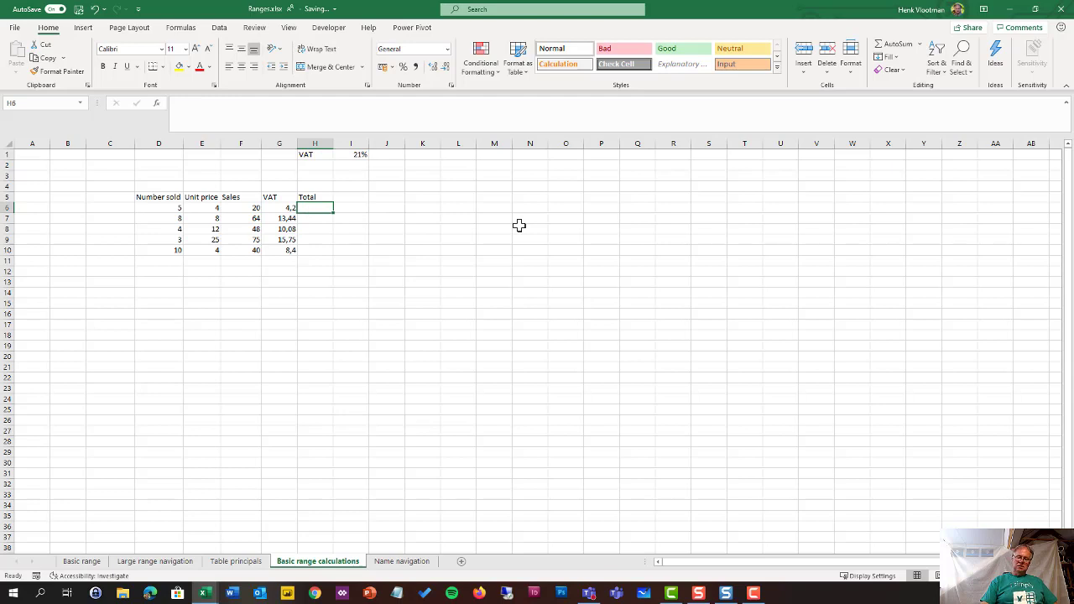
pyautogui.write('=')
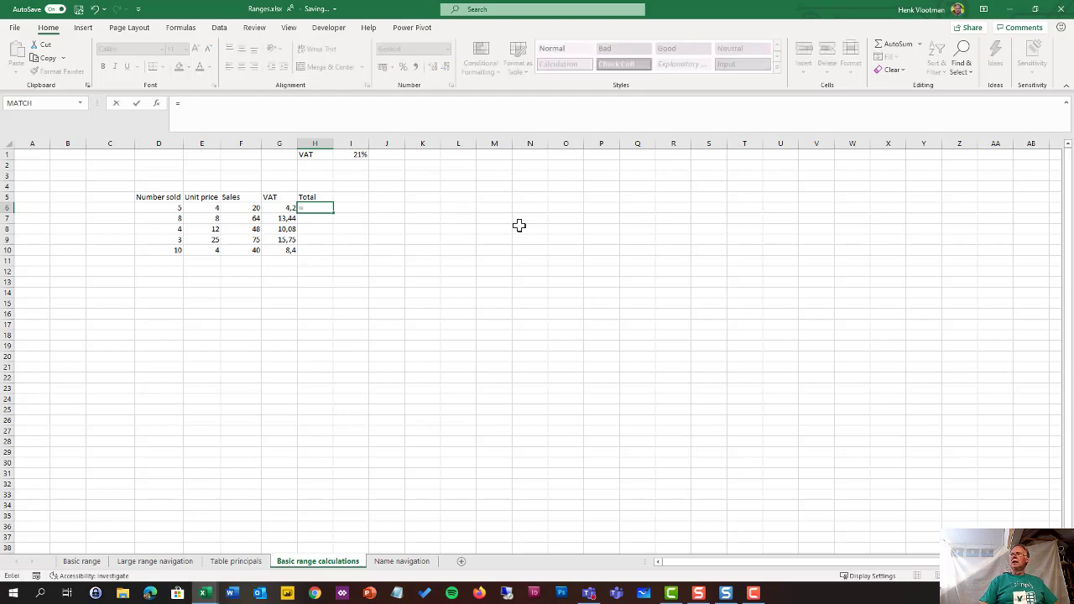
pyautogui.click(285, 208)
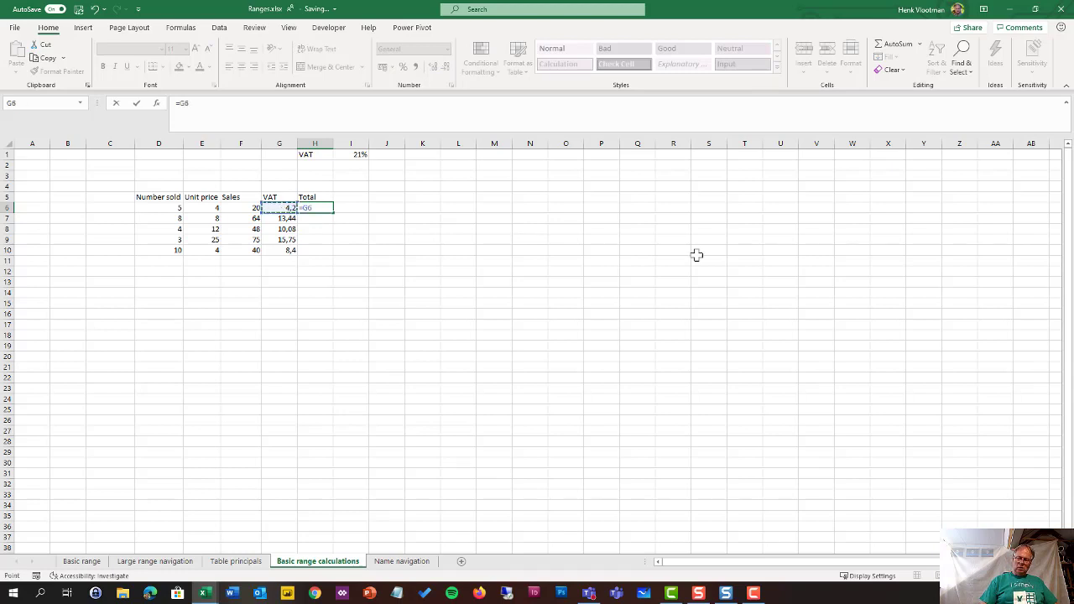
pyautogui.write('*')
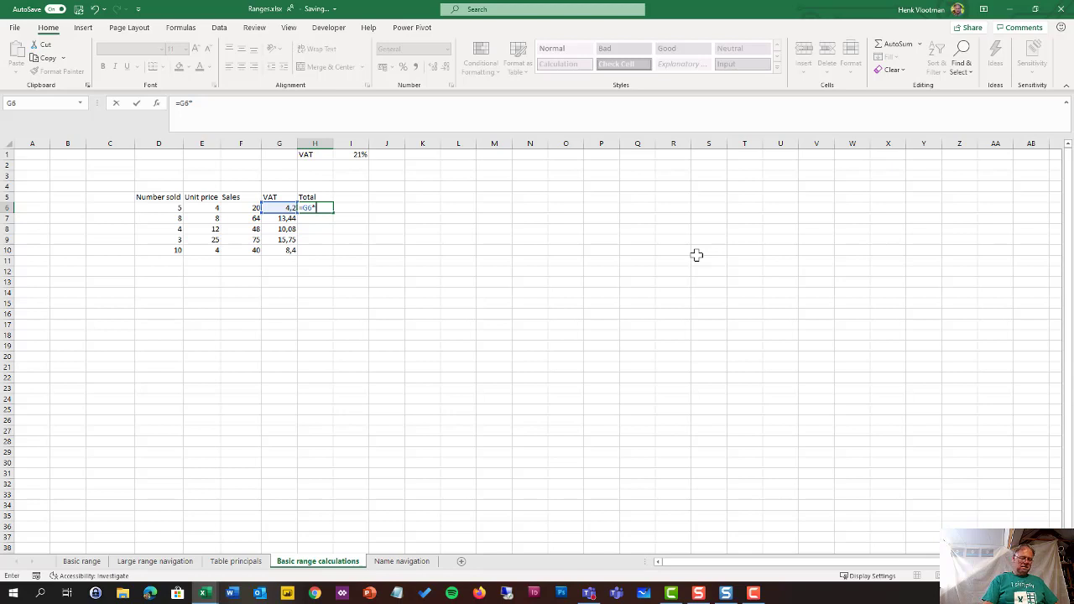
pyautogui.write('VA')
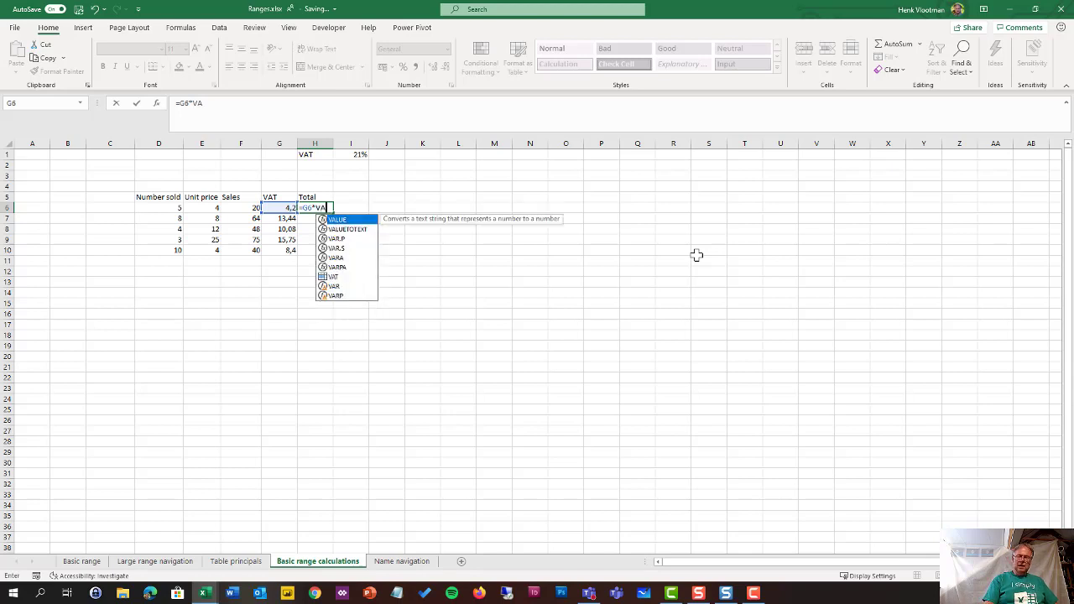
pyautogui.write('T')
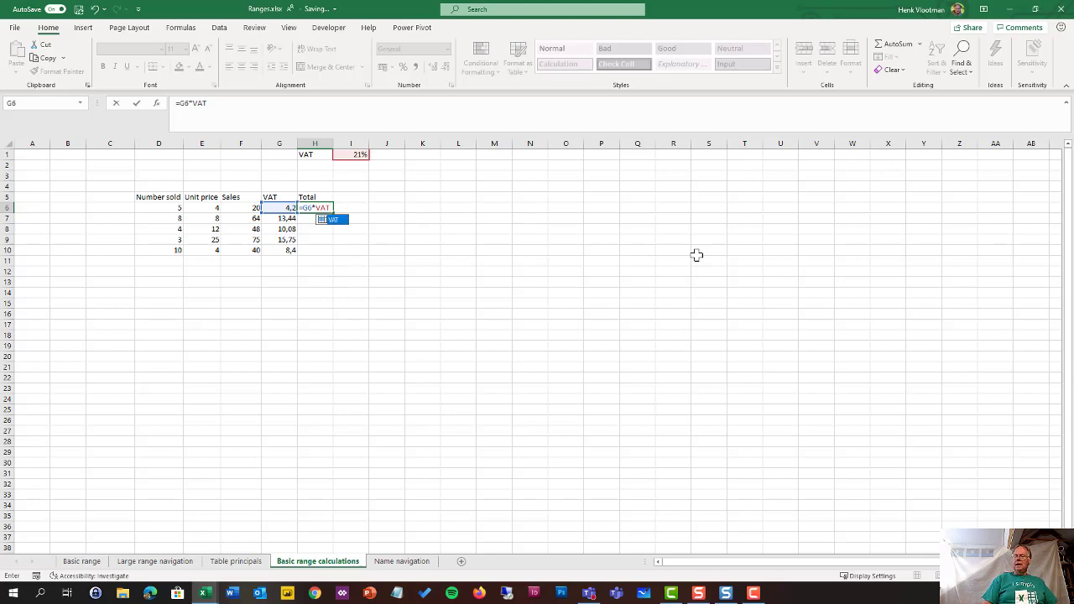
pyautogui.press('Return')
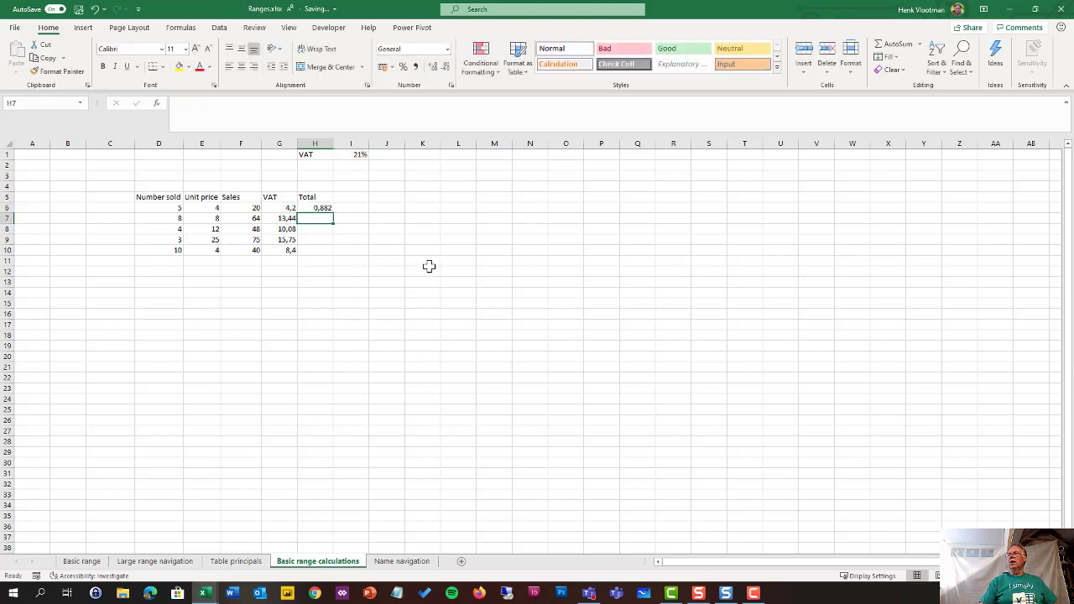
pyautogui.click(318, 209)
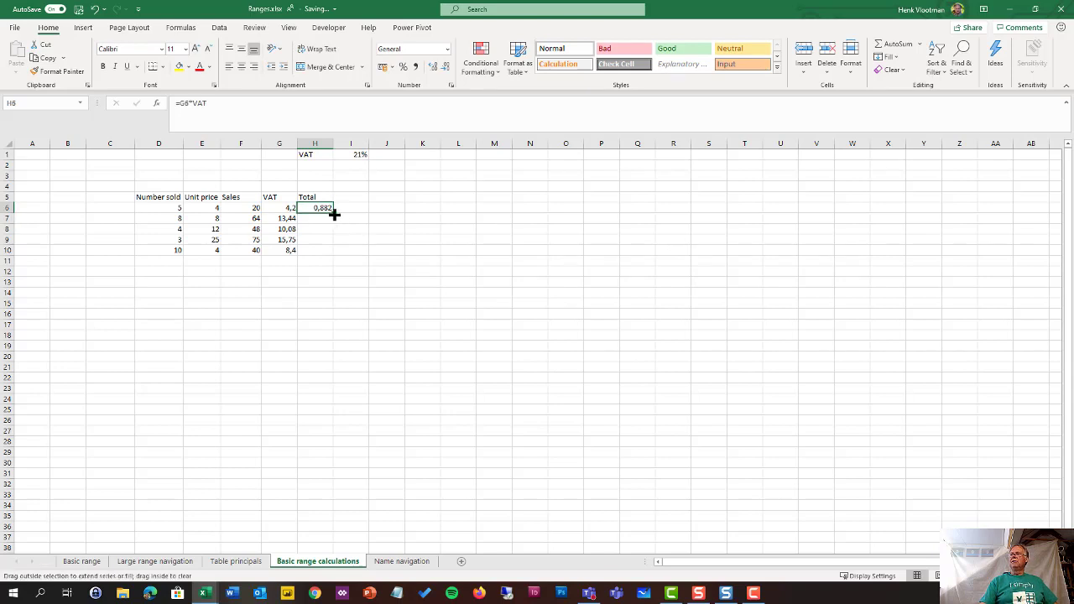
pyautogui.doubleClick(335, 214)
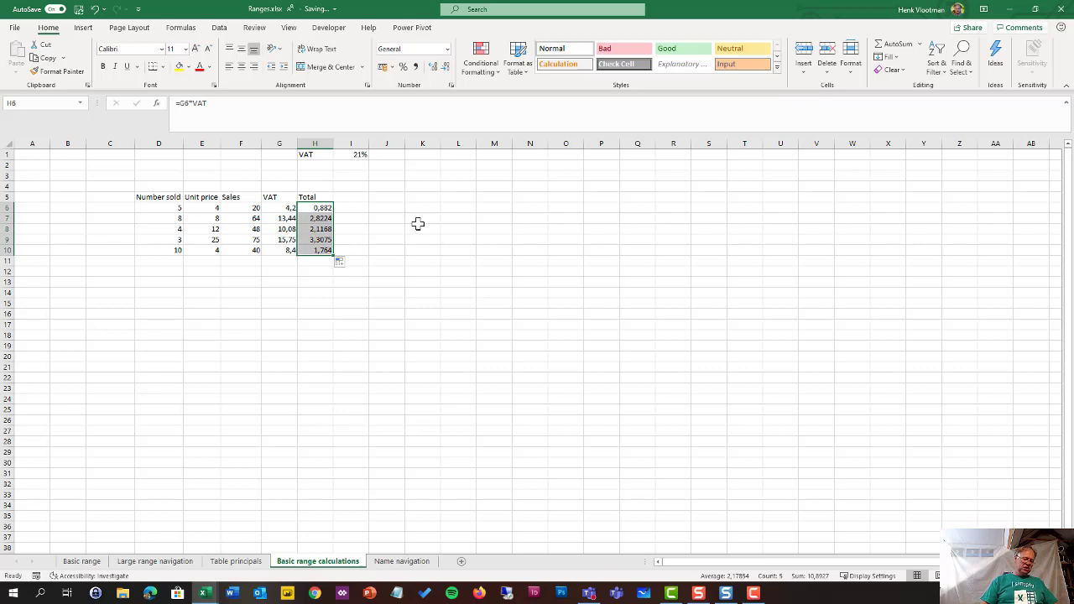
# - Show the sheet's formulas and return to values, and examine the VAT name's definition in the Name Manager
pyautogui.hotkey('ctrl', '`')
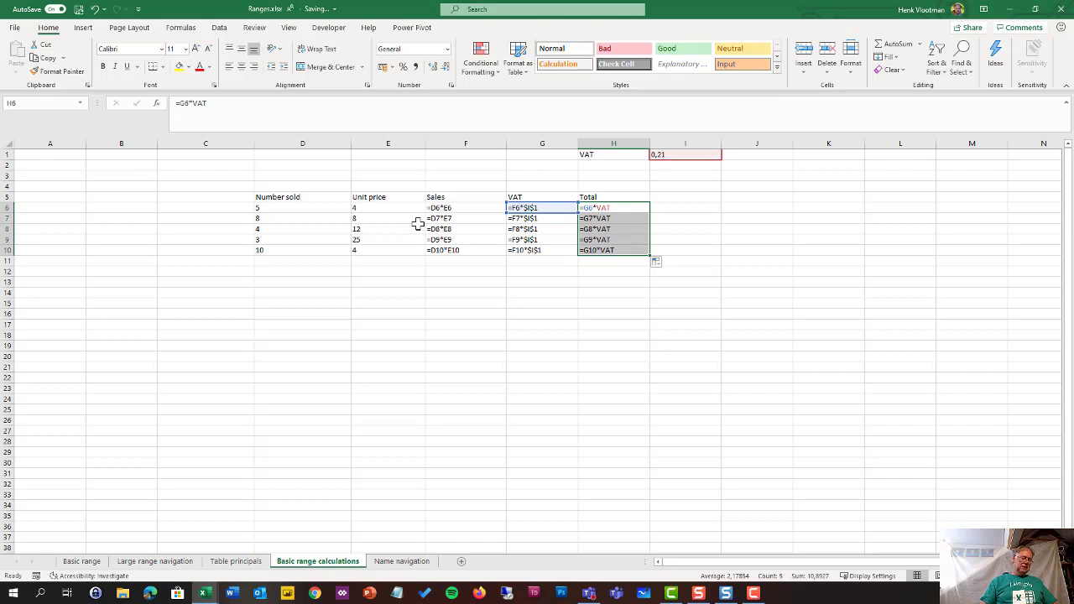
pyautogui.hotkey('ctrl', '`')
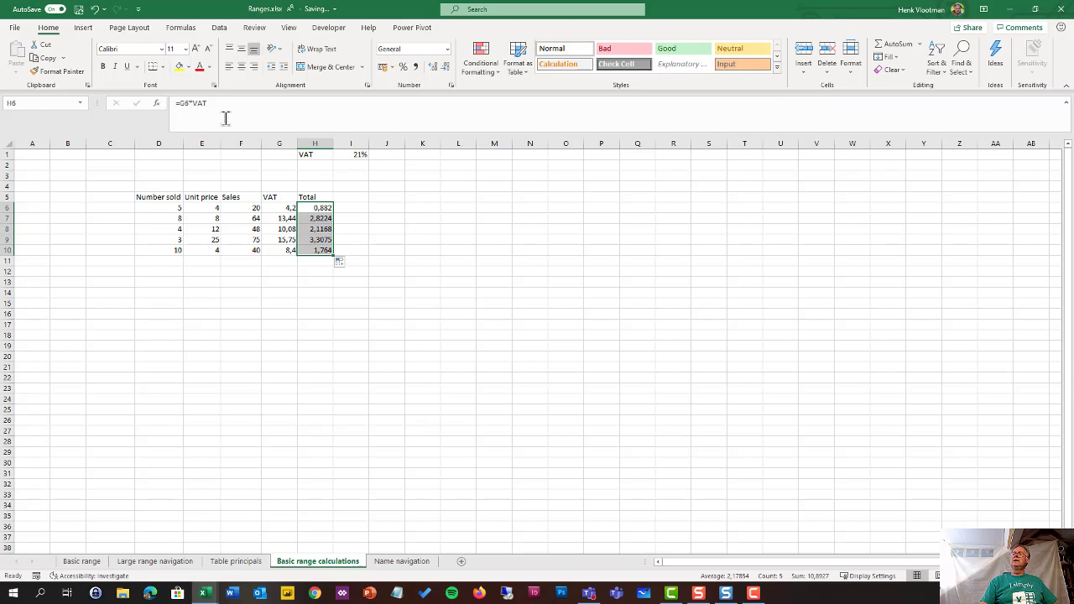
pyautogui.click(179, 28)
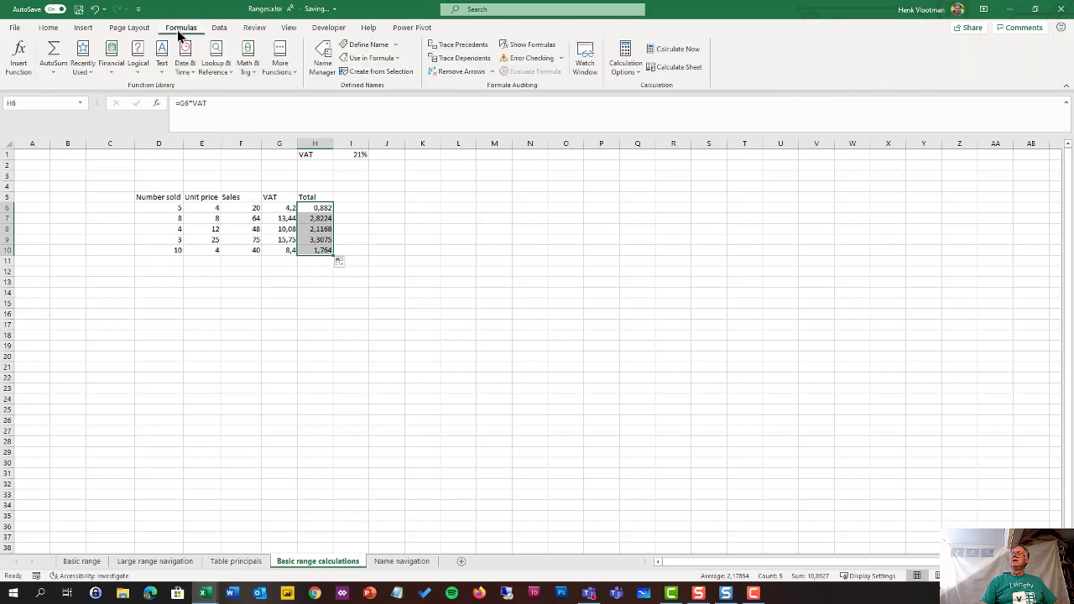
pyautogui.click(319, 68)
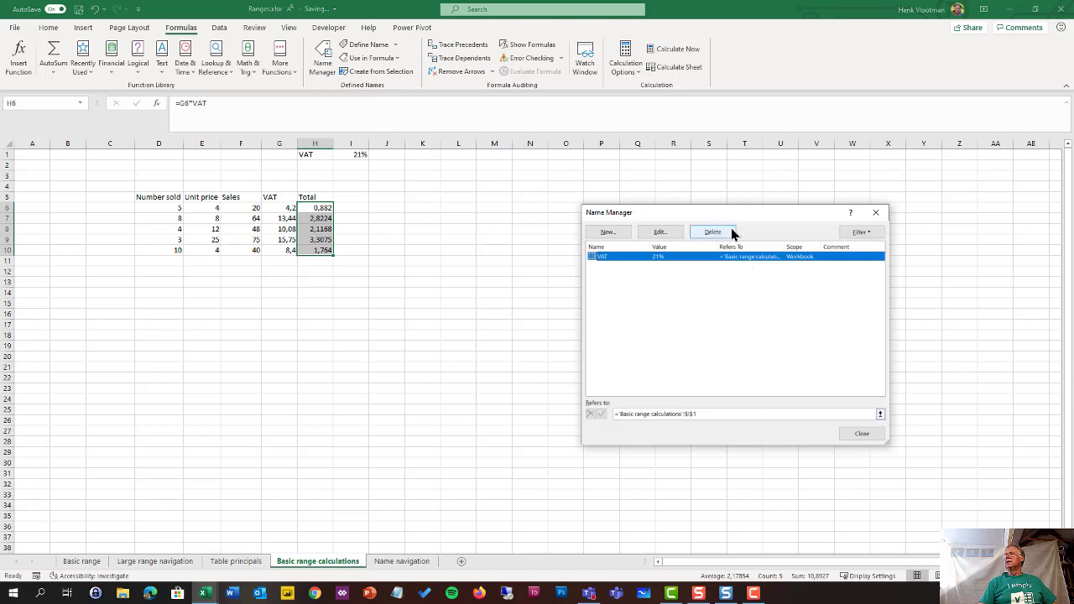
pyautogui.moveTo(737, 217); pyautogui.dragTo(595, 173)
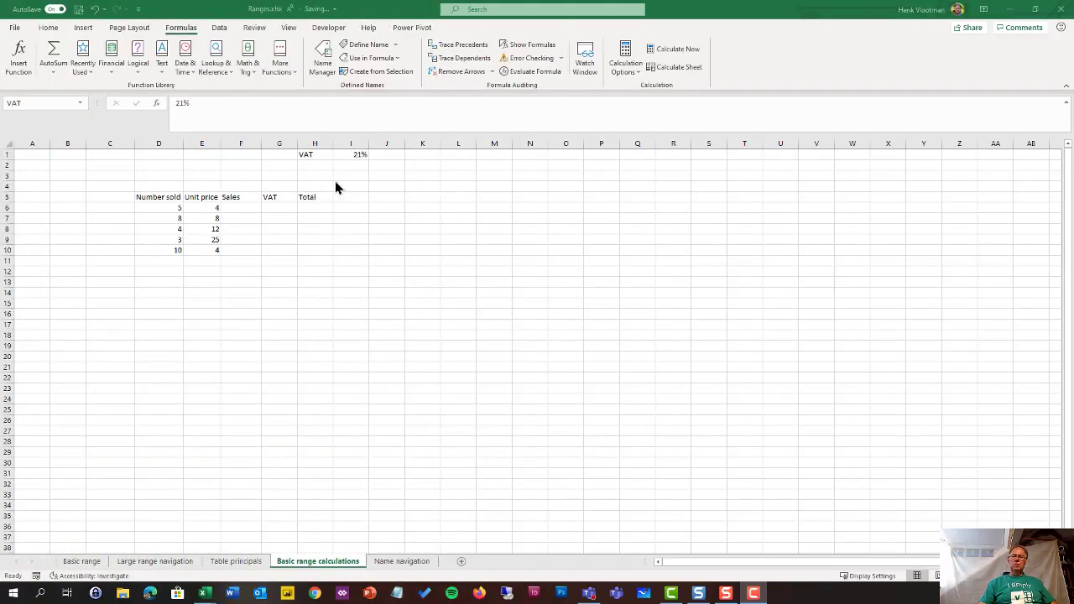
# - Give the Number sold values in D6:D10 the range name NumberSold
pyautogui.click(356, 157)
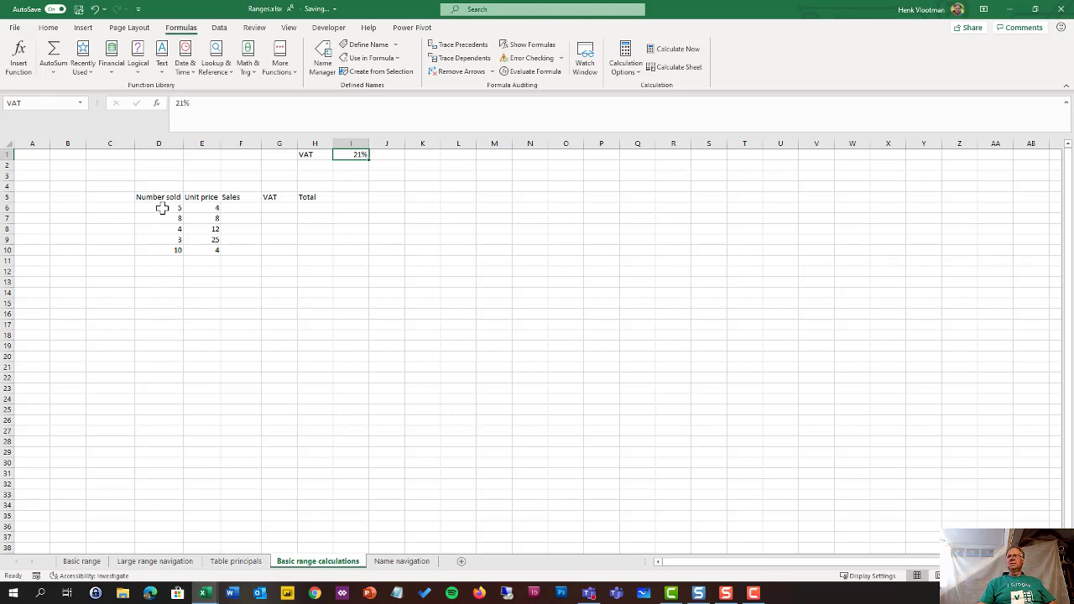
pyautogui.moveTo(162, 208); pyautogui.dragTo(157, 250)
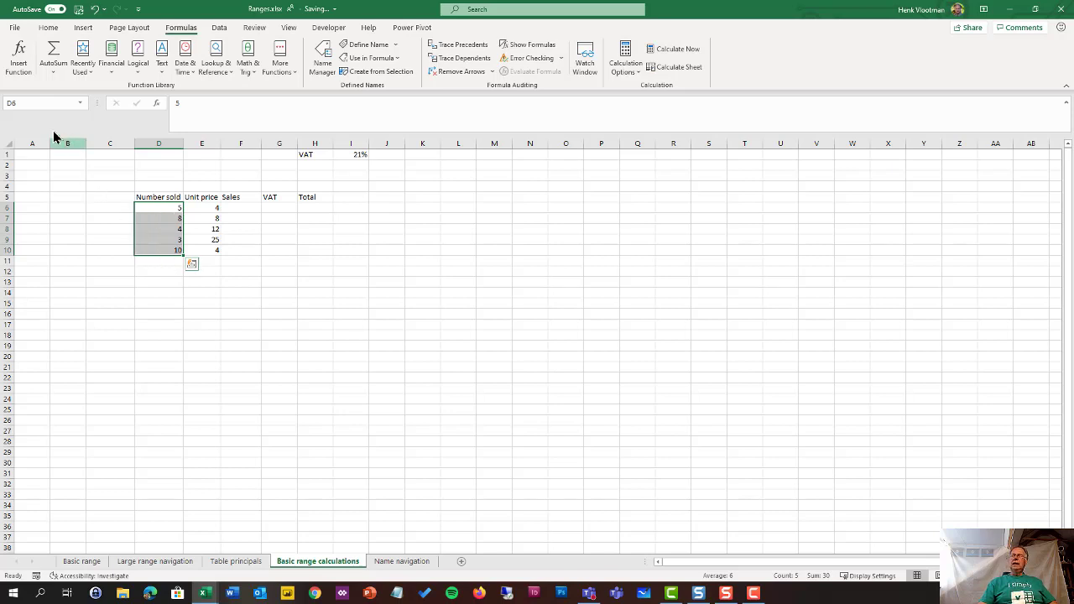
pyautogui.click(27, 102)
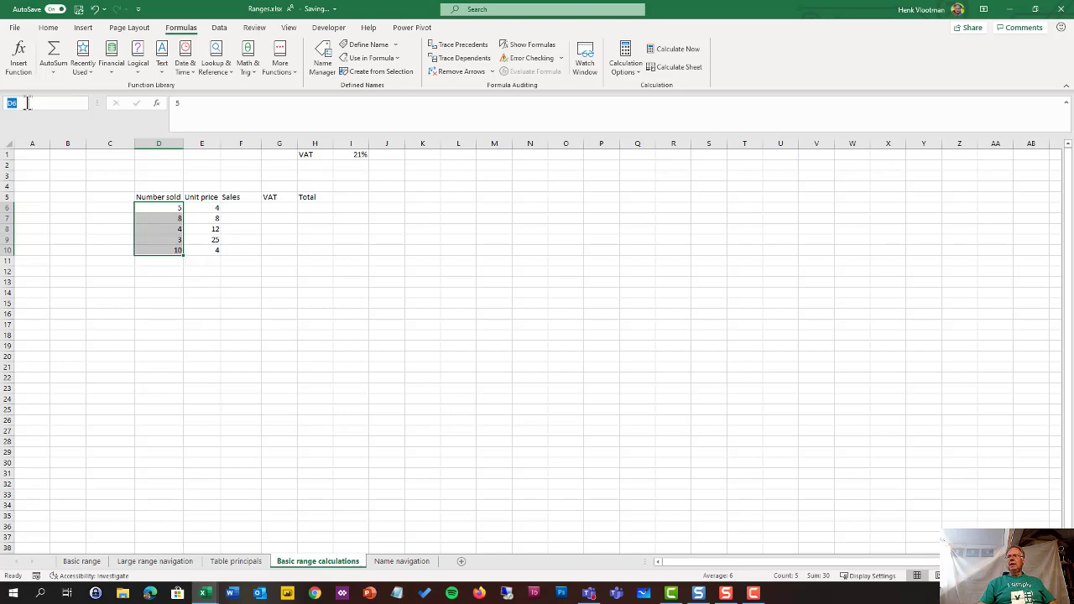
pyautogui.write('Numb')
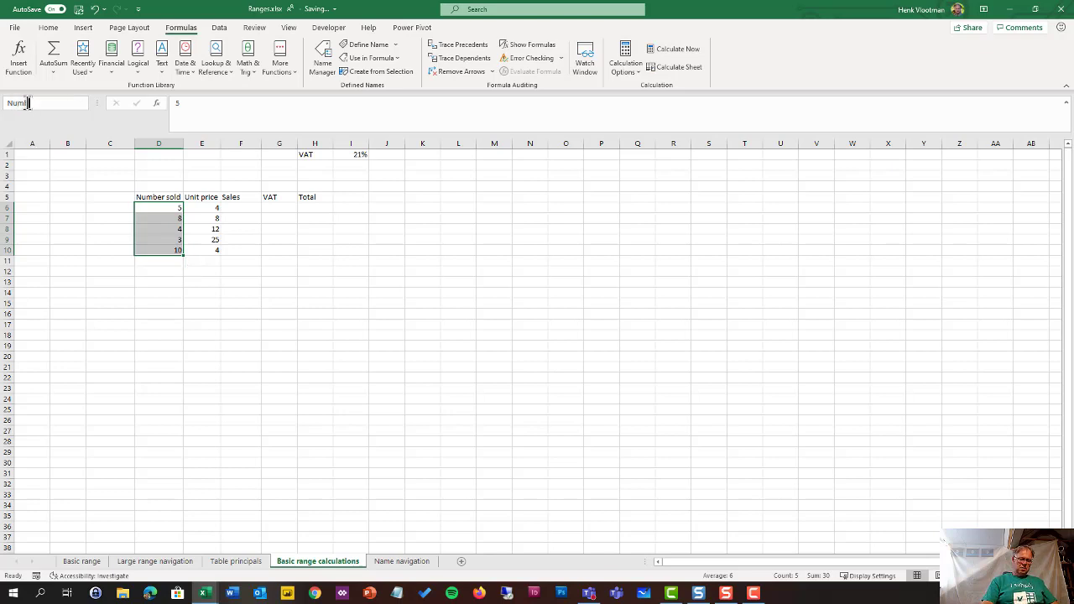
pyautogui.write('erSold')
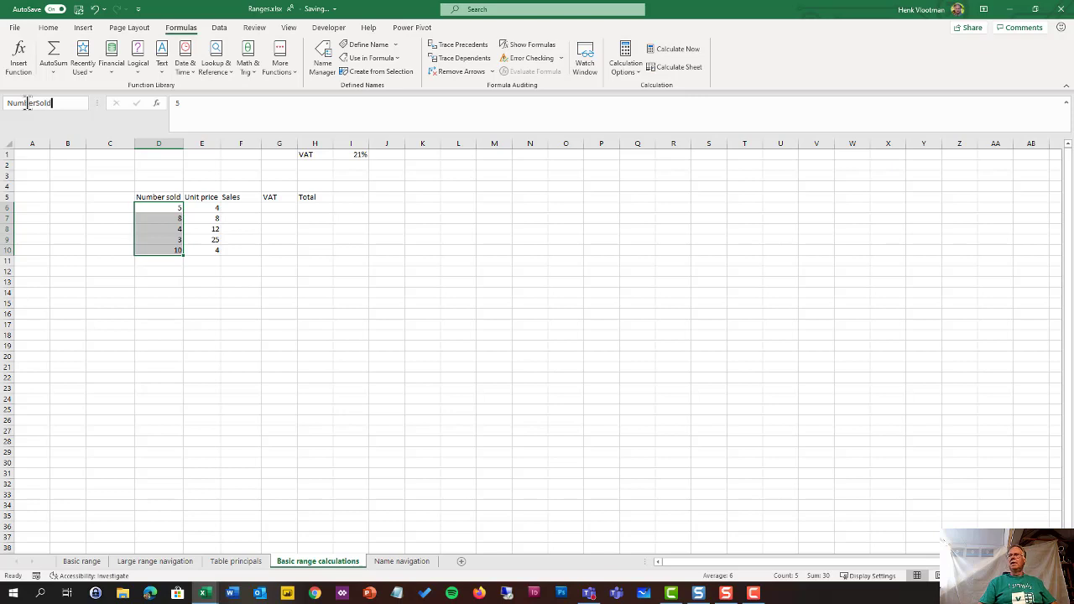
pyautogui.press('Return')
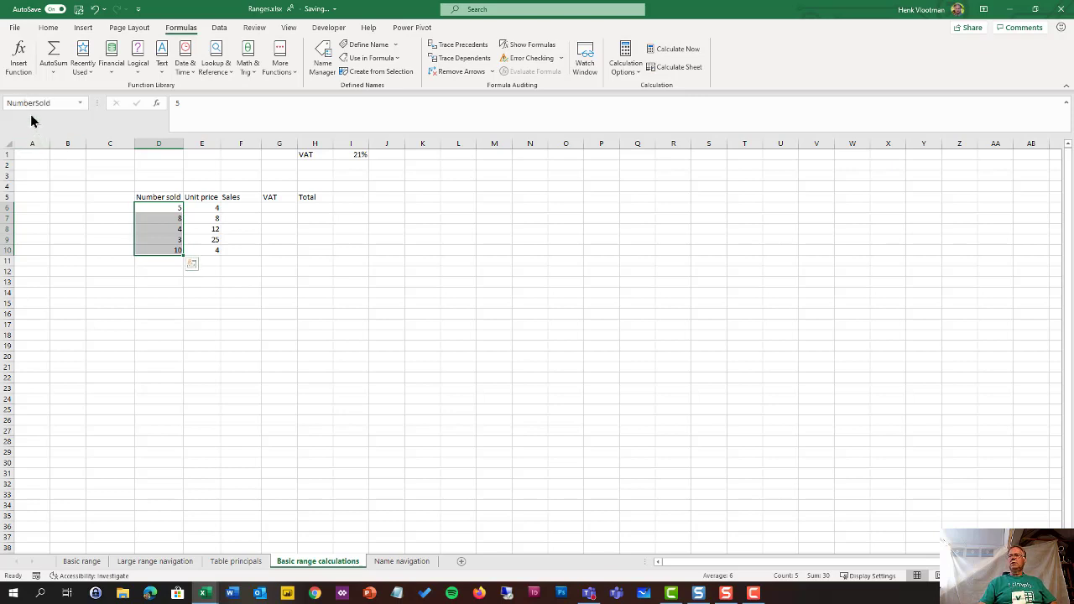
# - Give the Unit price values in E6:E10 the range name UnitPrice
pyautogui.moveTo(211, 206); pyautogui.dragTo(206, 250)
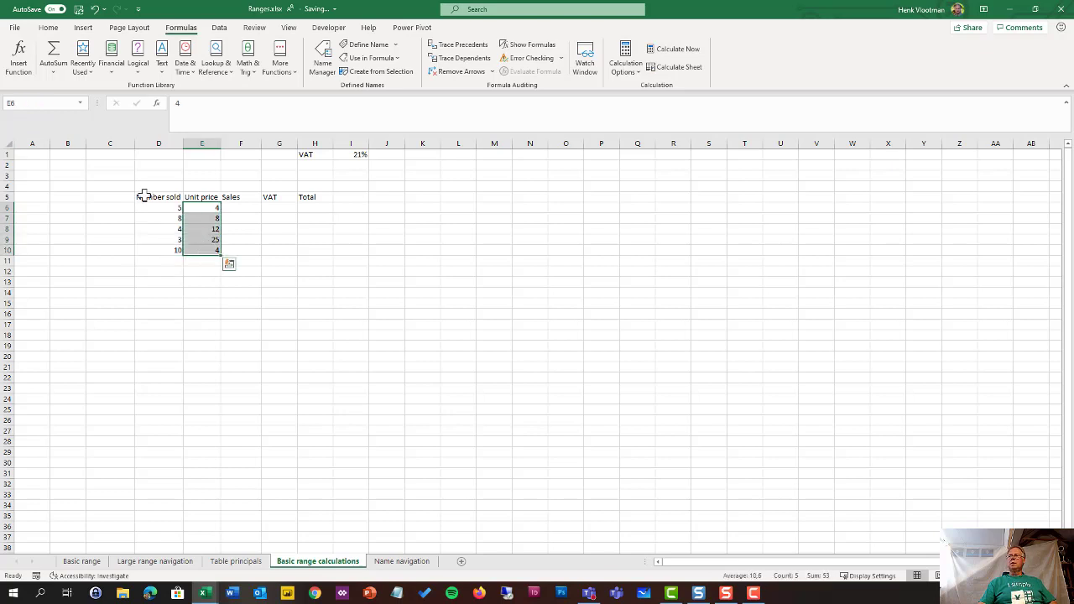
pyautogui.click(30, 102)
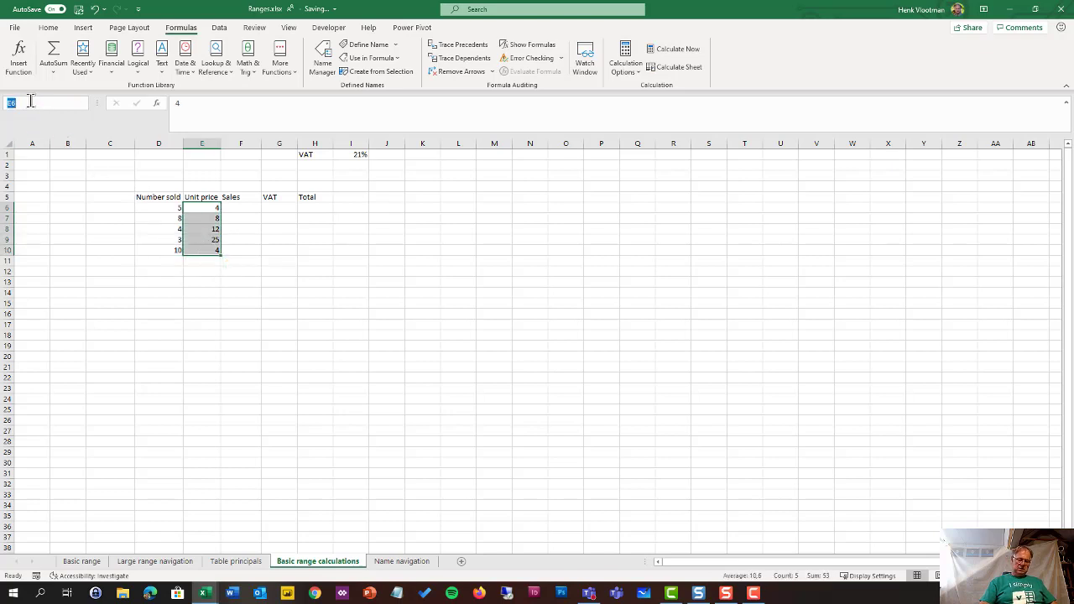
pyautogui.write('UnitPrice')
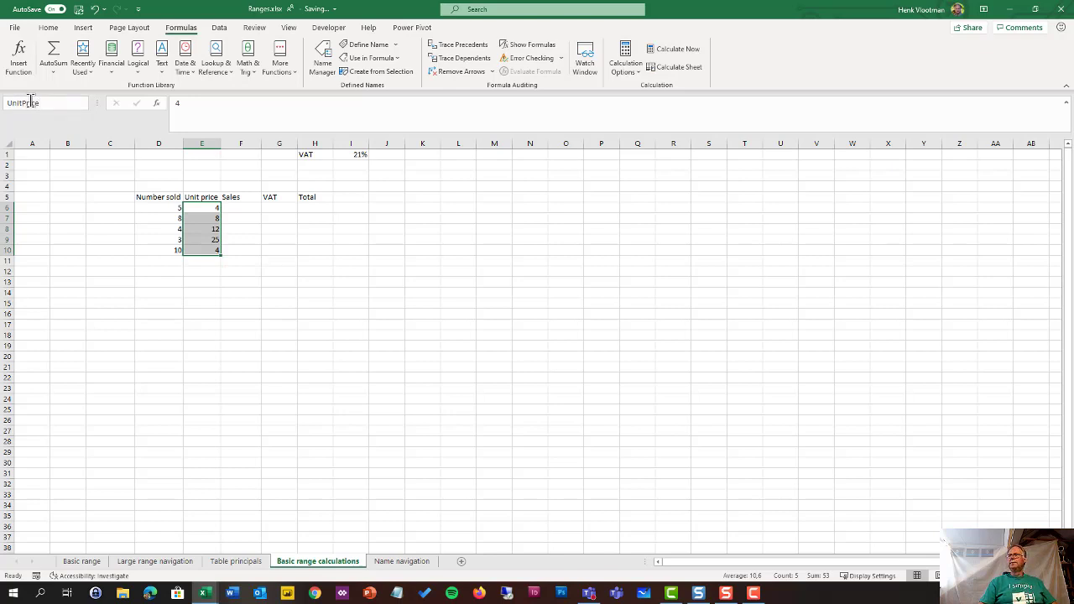
pyautogui.press('Return')
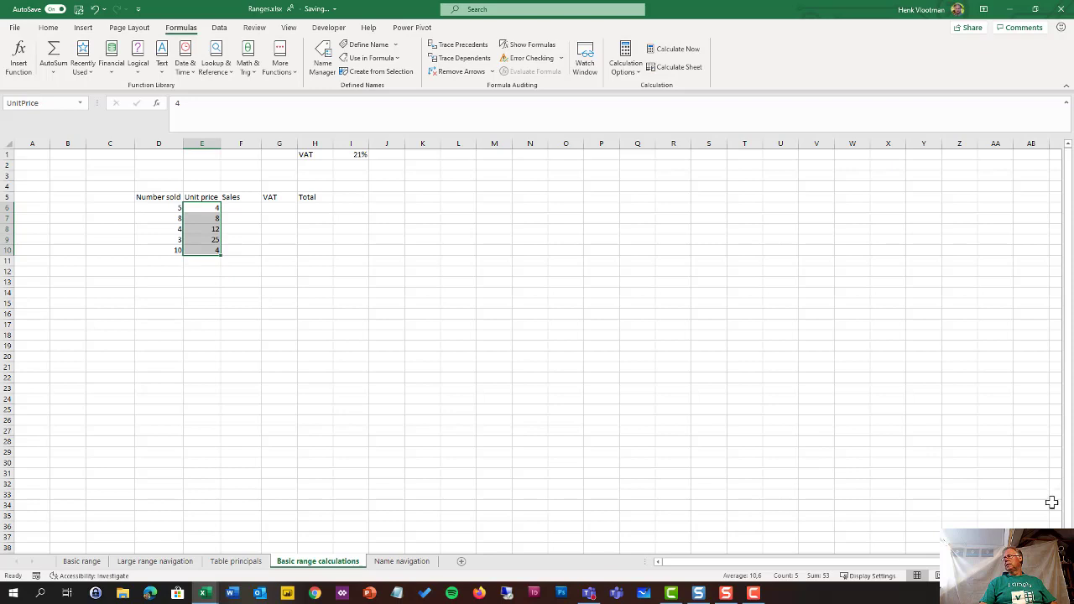
# - Jump from an empty cell far from the data to the UnitPrice range using its range name
pyautogui.click(1026, 504)
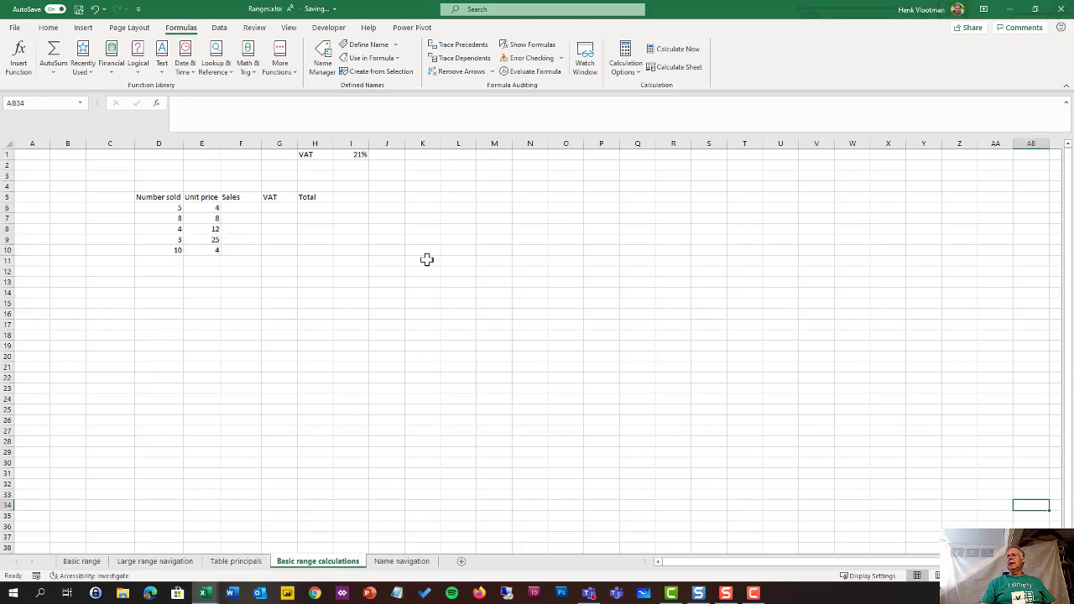
pyautogui.click(81, 104)
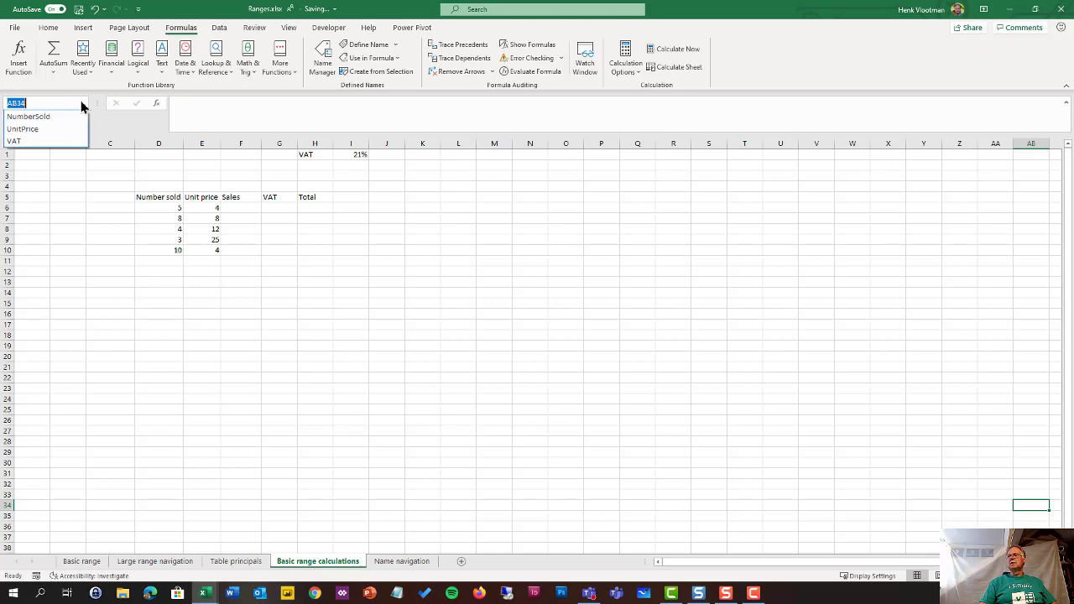
pyautogui.click(33, 130)
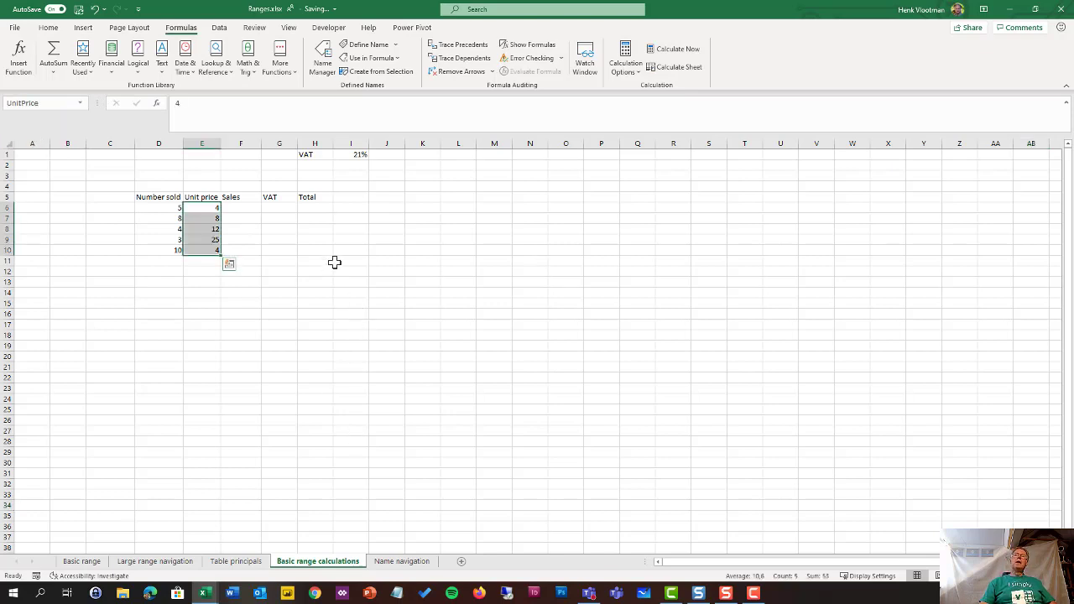
# - Enter the formula =NumberSold*UnitPrice in the first Sales cell, F6, pasting both range names from the list of defined names
pyautogui.click(241, 207)
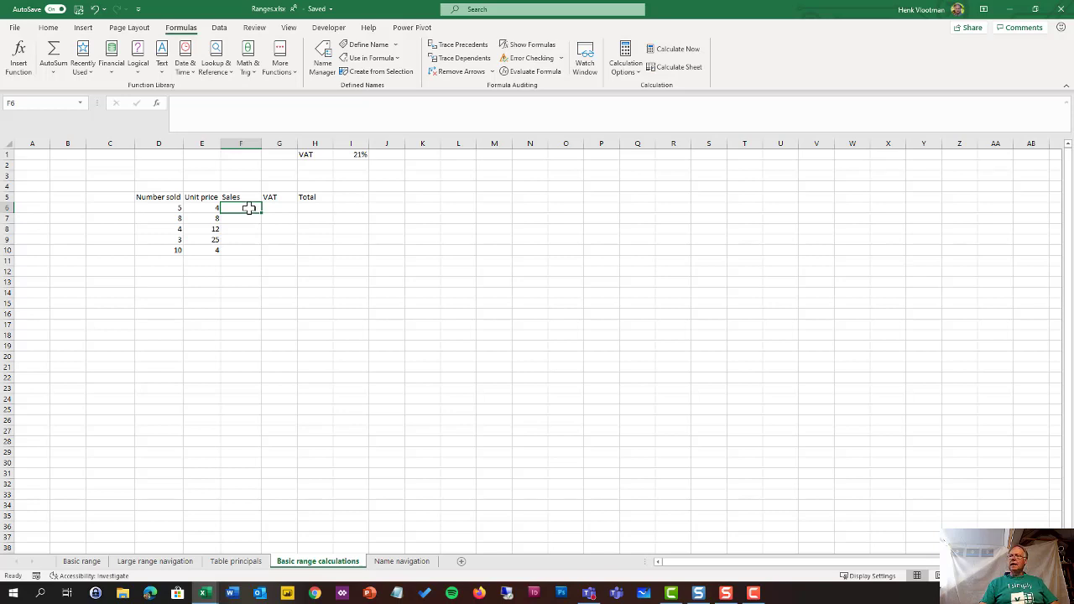
pyautogui.press('F3')
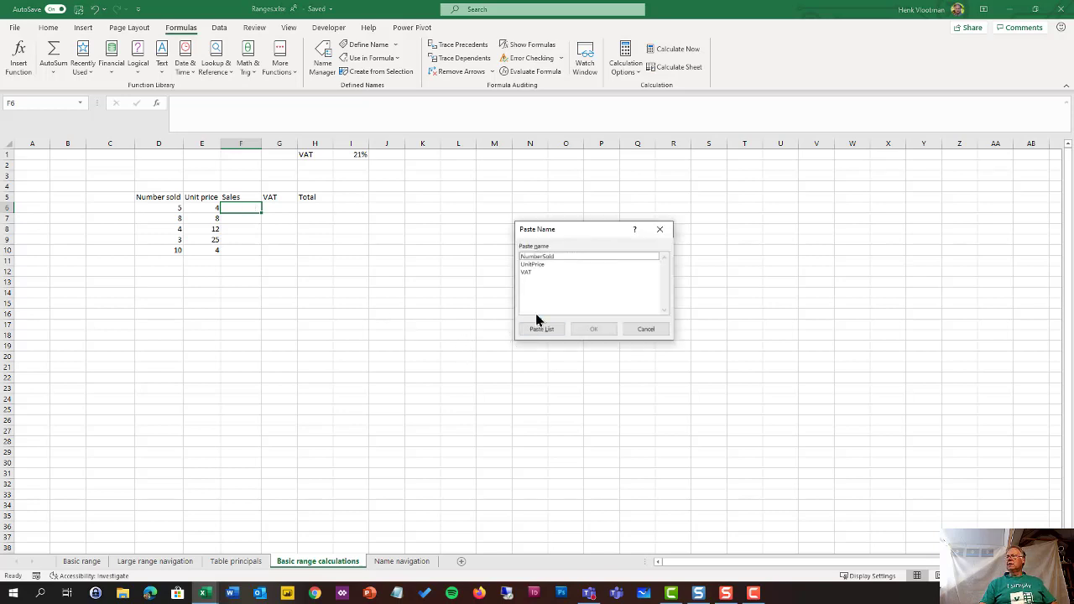
pyautogui.click(546, 257)
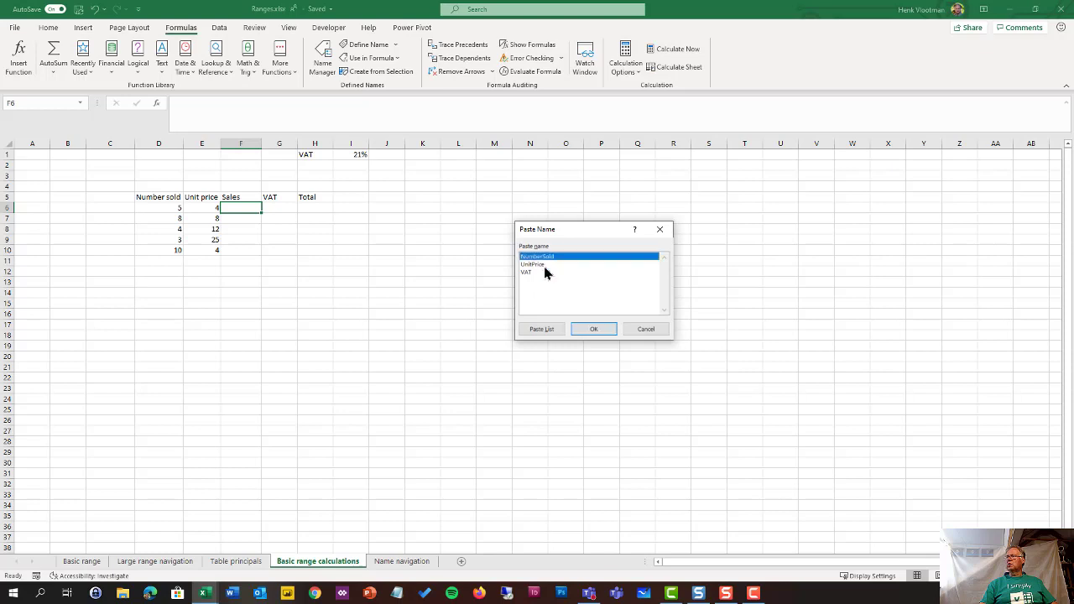
pyautogui.click(591, 329)
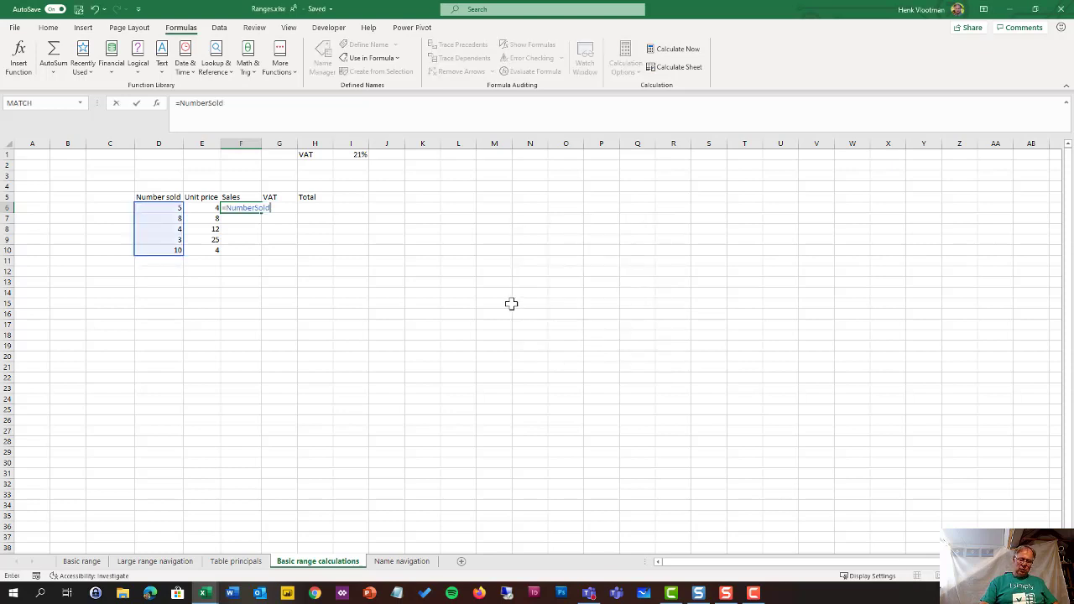
pyautogui.write('*')
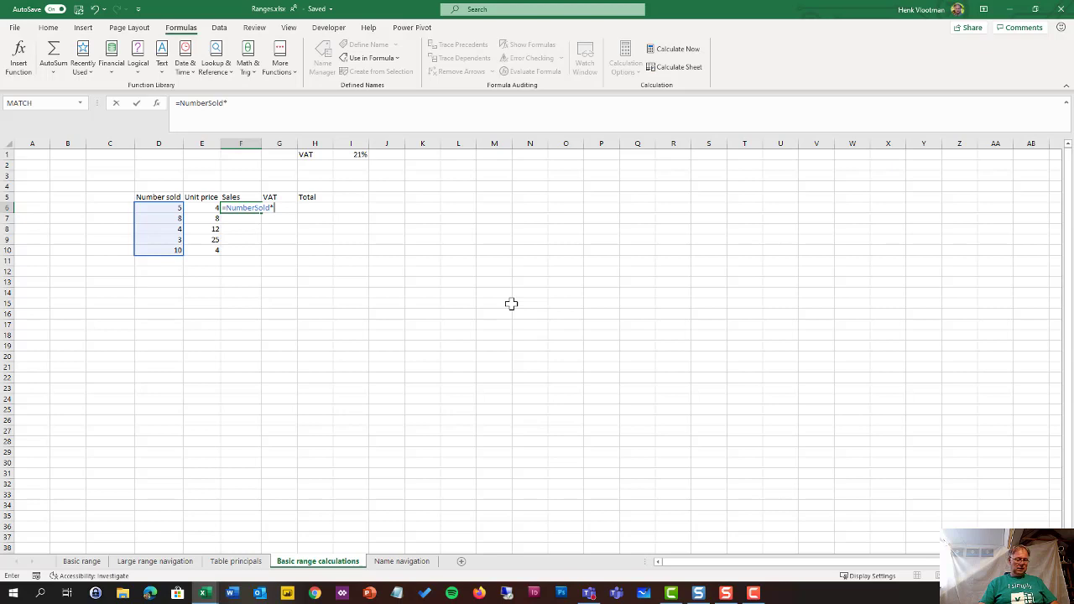
pyautogui.press('F3')
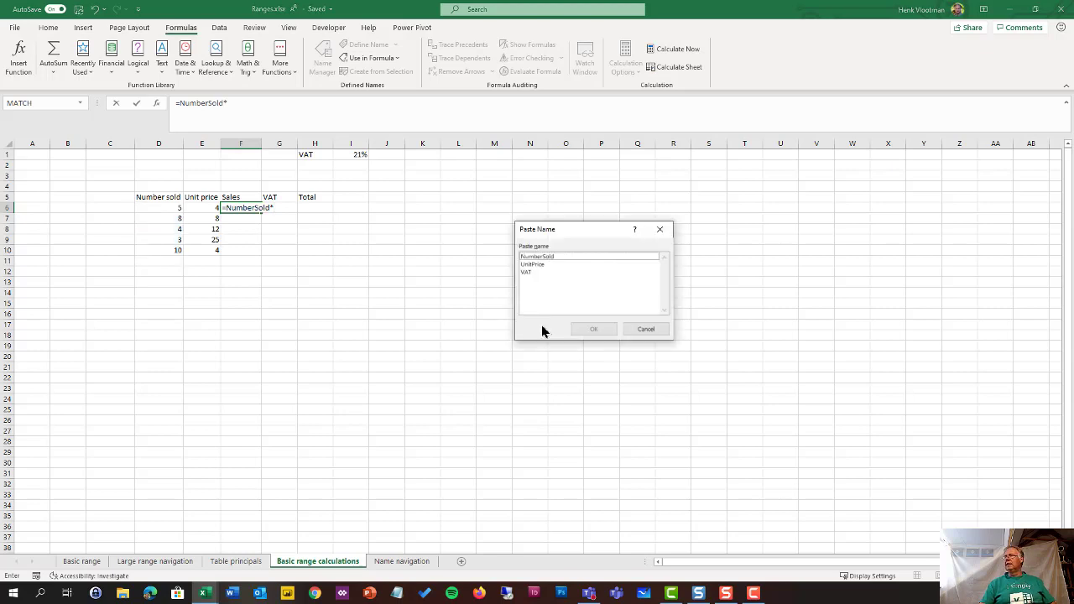
pyautogui.click(537, 265)
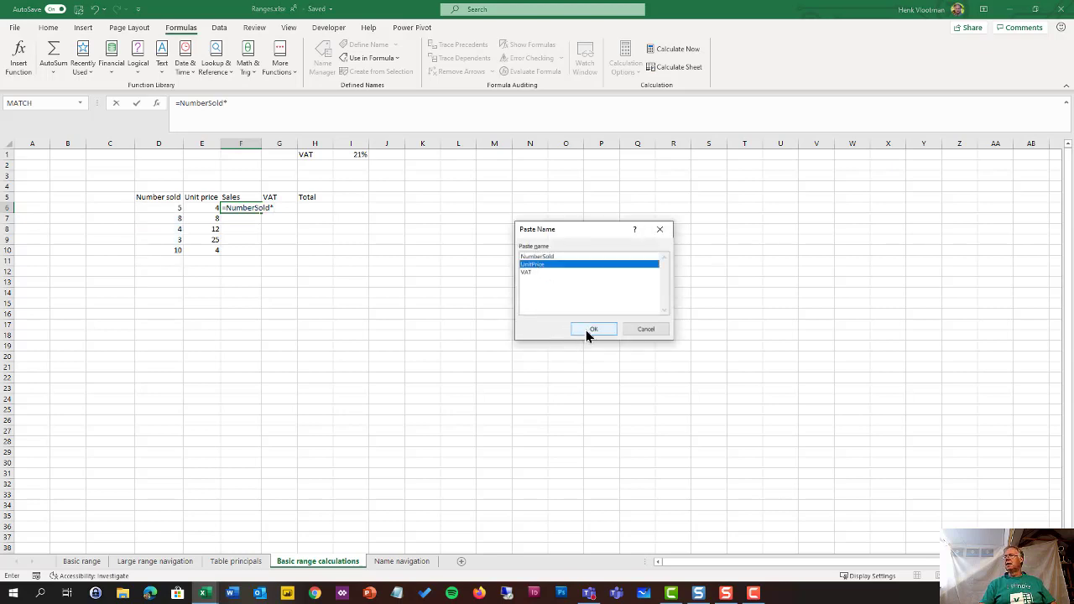
pyautogui.click(592, 329)
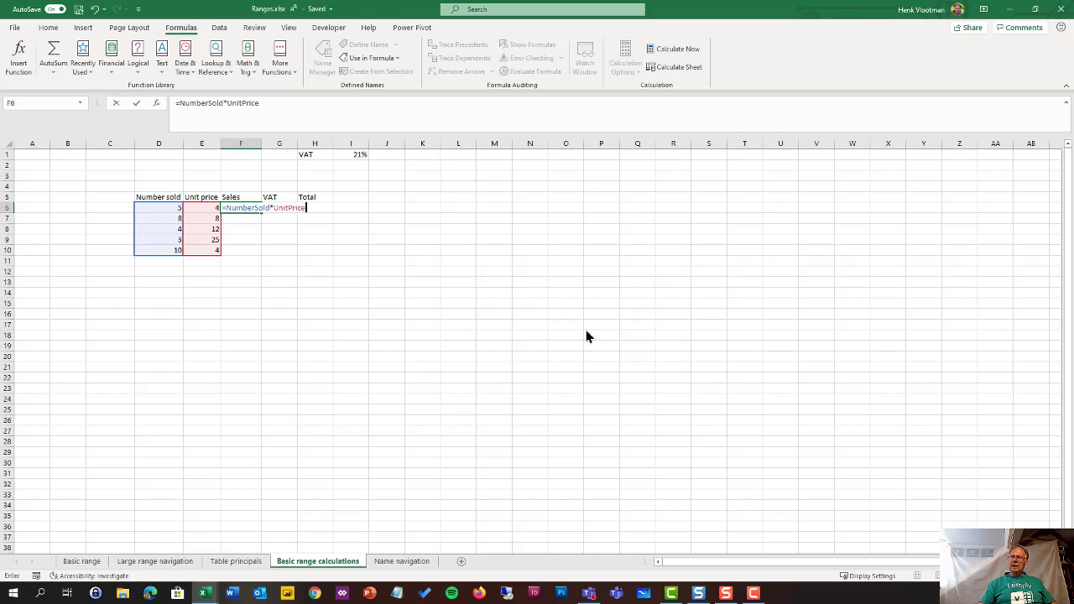
pyautogui.press('Return')
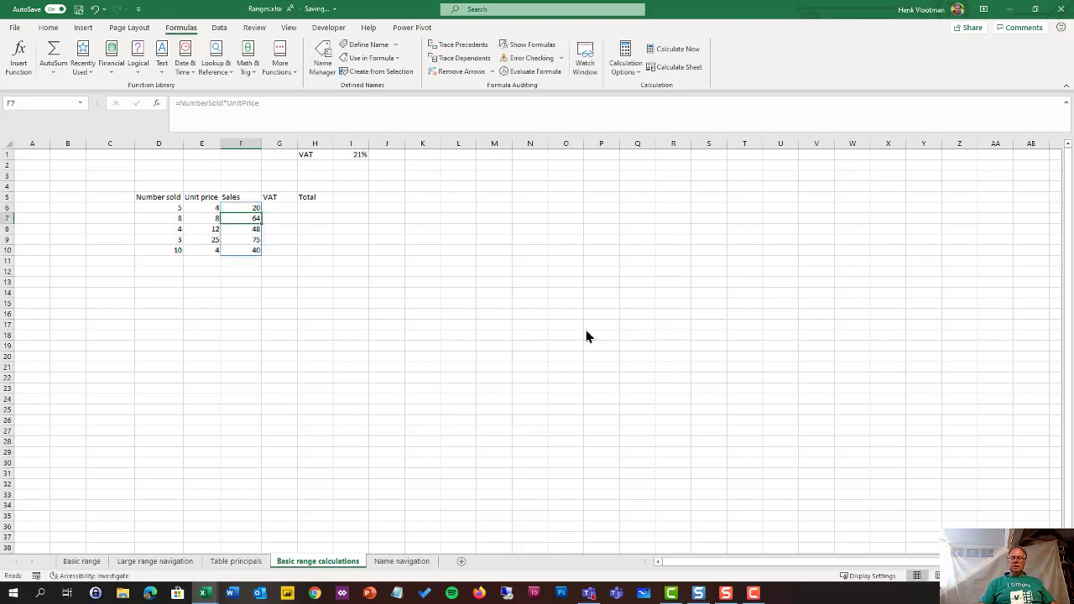
# - Go through the Sales cells F6 to F10 and back to F6, examining the formula behind each one
pyautogui.press('Up')
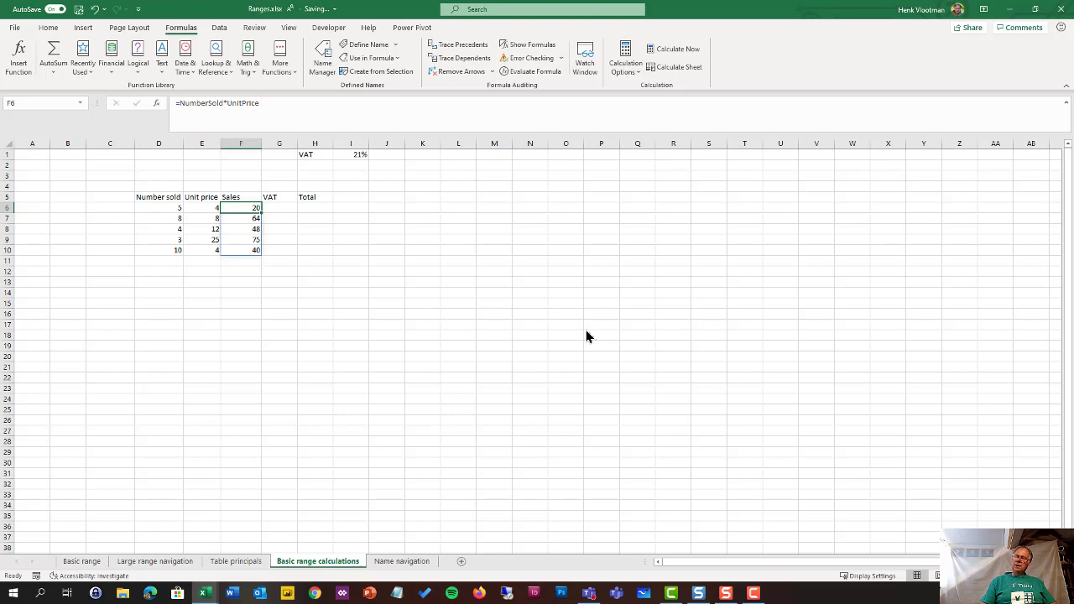
pyautogui.press('Return')
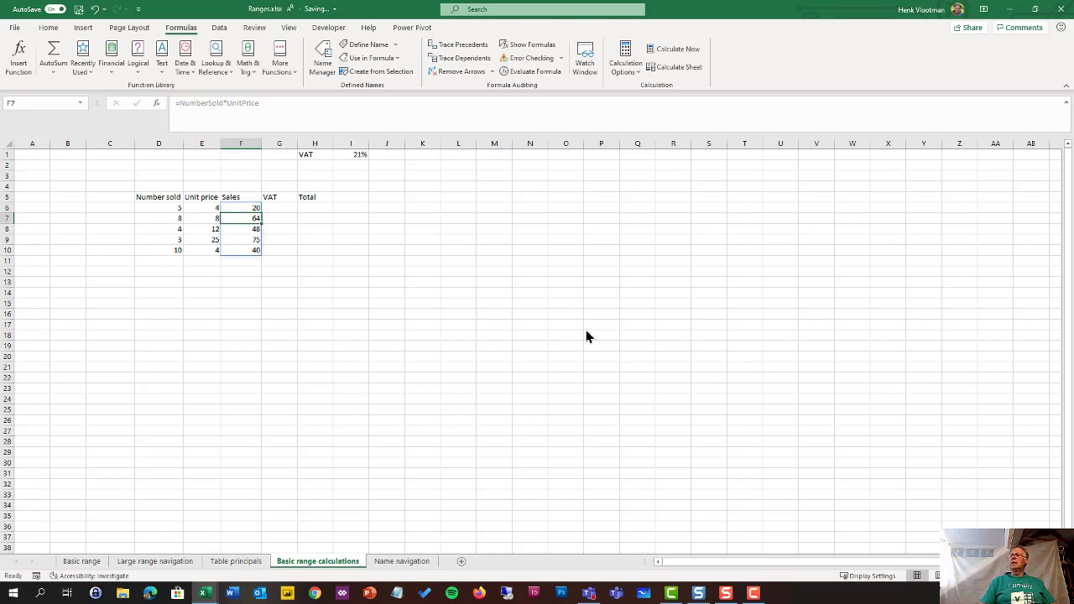
pyautogui.press('Return')
pyautogui.press('Return')
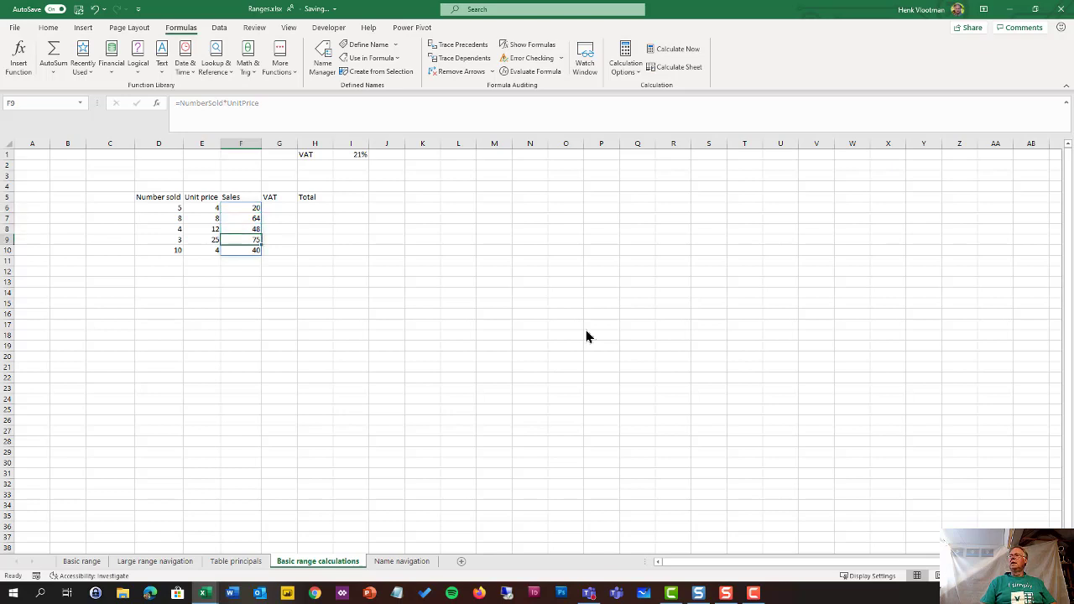
pyautogui.press('Return')
pyautogui.hotkey('shift', 'Return')
pyautogui.hotkey('shift', 'Return')
pyautogui.hotkey('shift', 'Return')
pyautogui.hotkey('shift', 'Return')
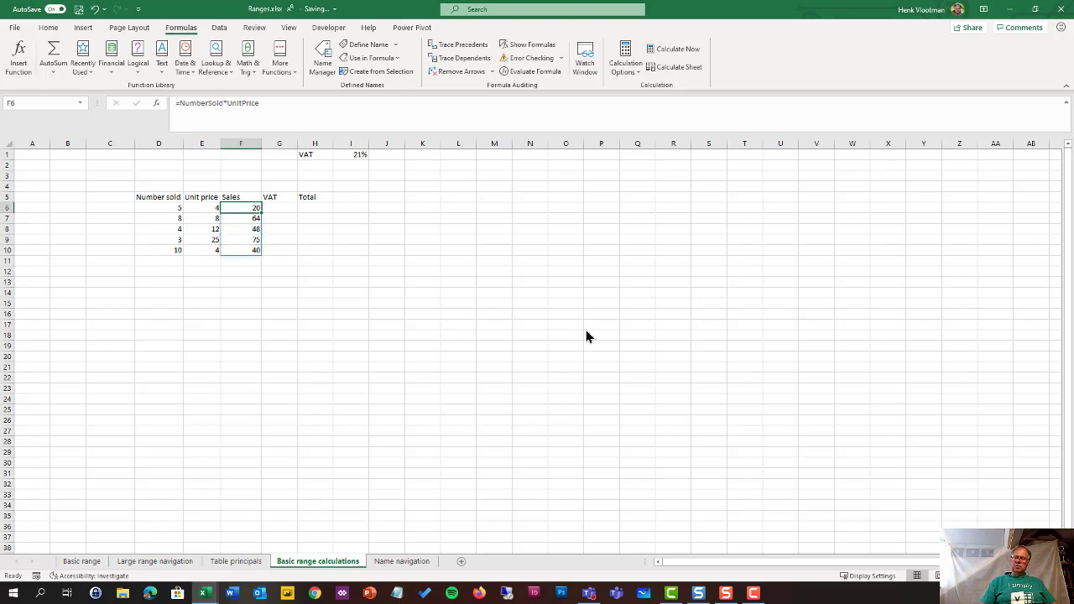
# - Delete the Sales formula in F6, undo the deletion, and move down the Sales column
pyautogui.press('Delete')
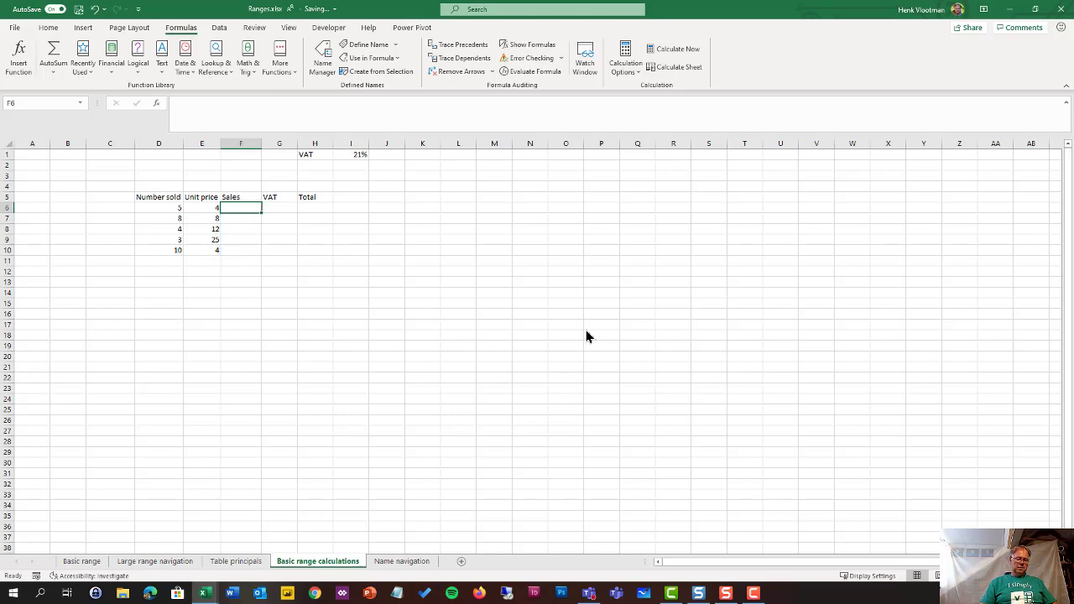
pyautogui.hotkey('ctrl', 'z')
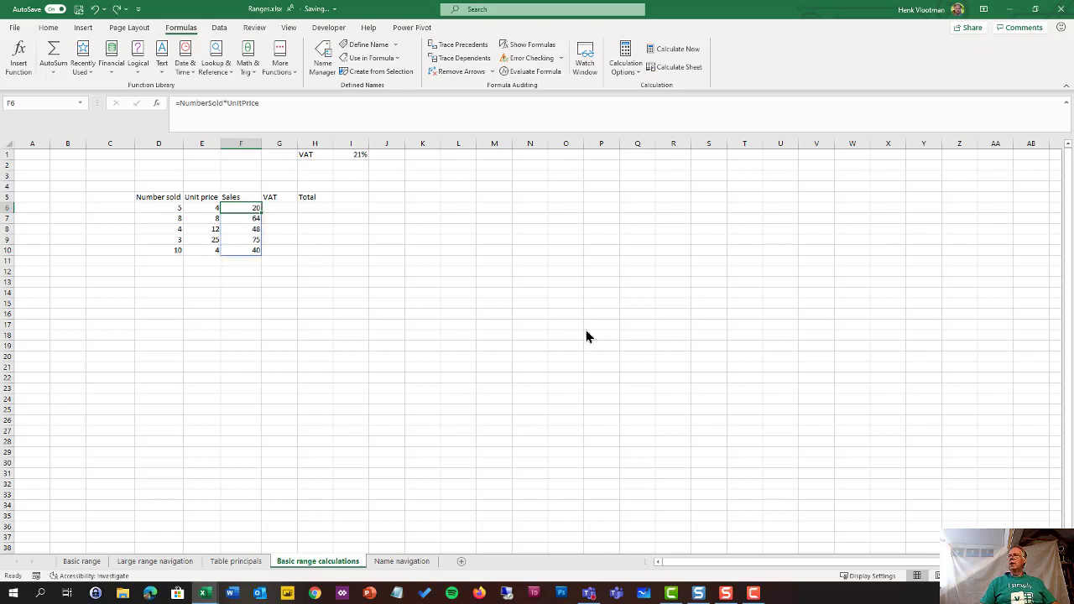
pyautogui.press('Return')
pyautogui.press('Return')
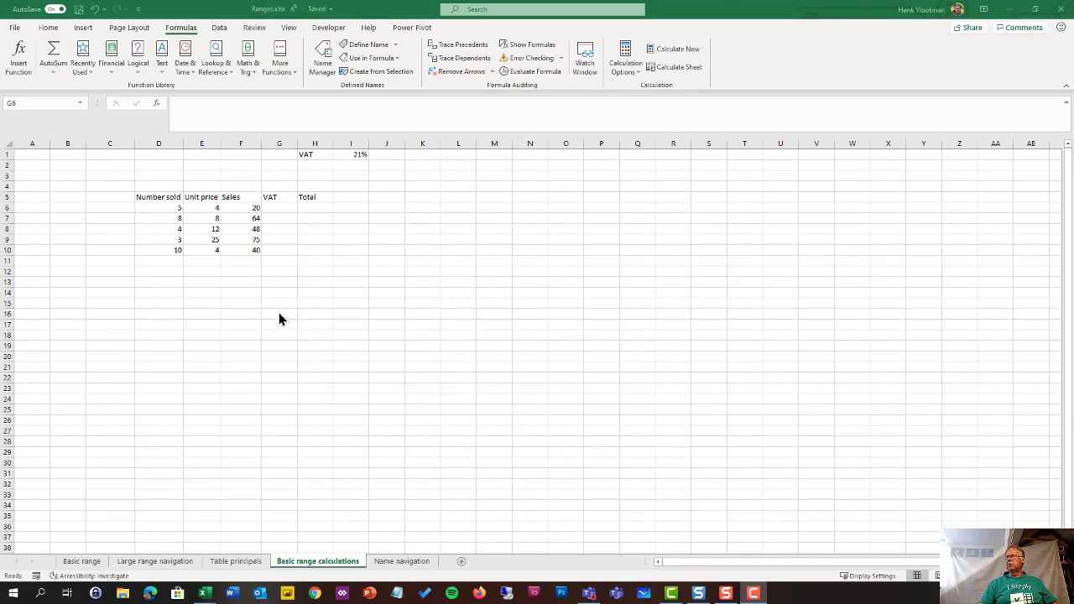
# - Check the VAT rate cell I1, then show the sheet's formulas and return to values
pyautogui.press('ctrl')
pyautogui.click(362, 158)
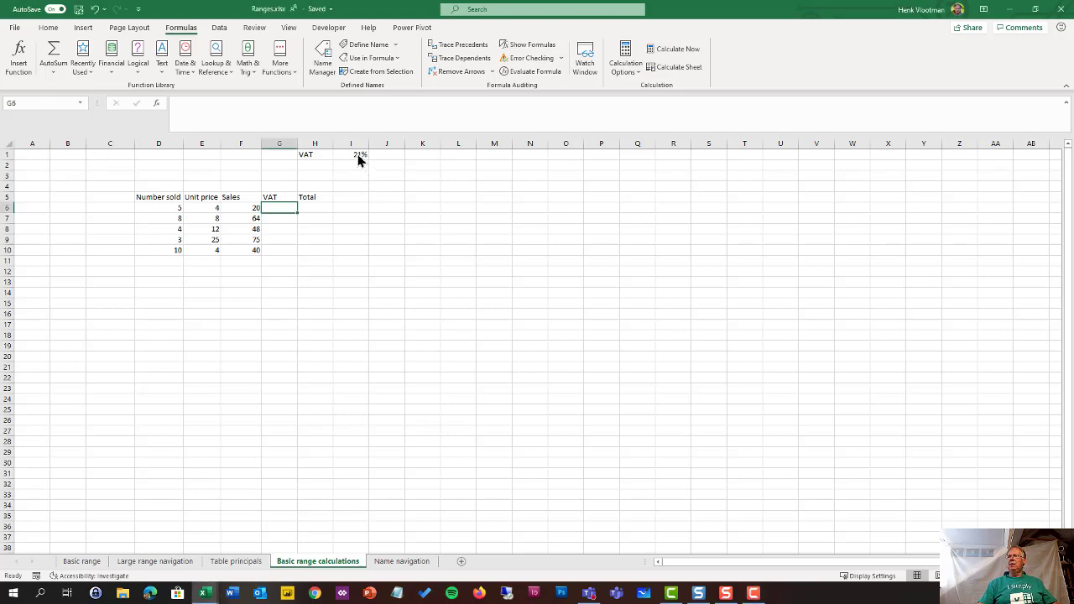
pyautogui.click(355, 155)
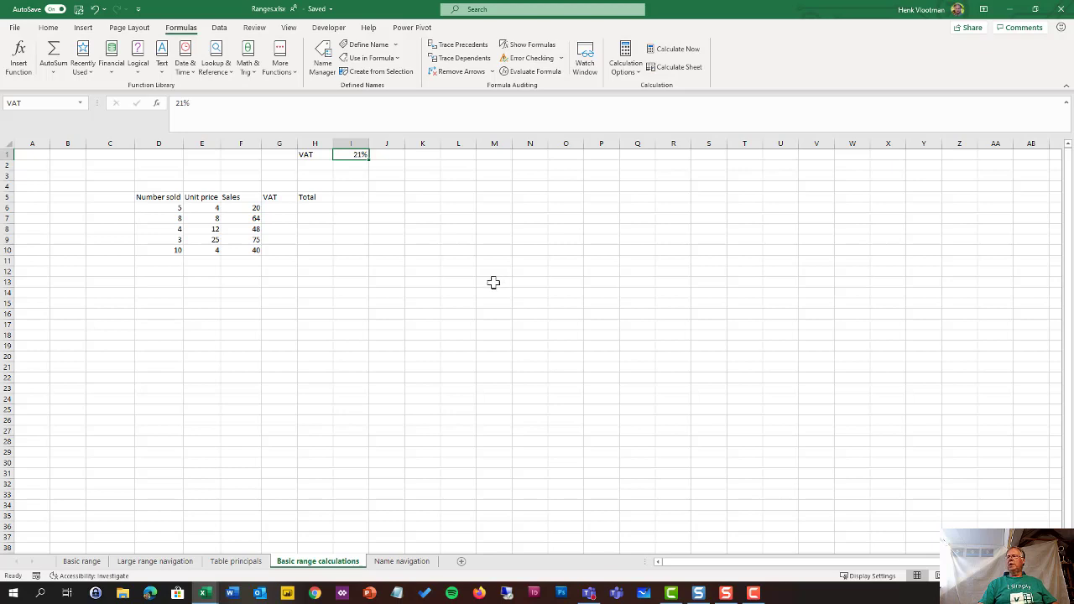
pyautogui.hotkey('ctrl', '`')
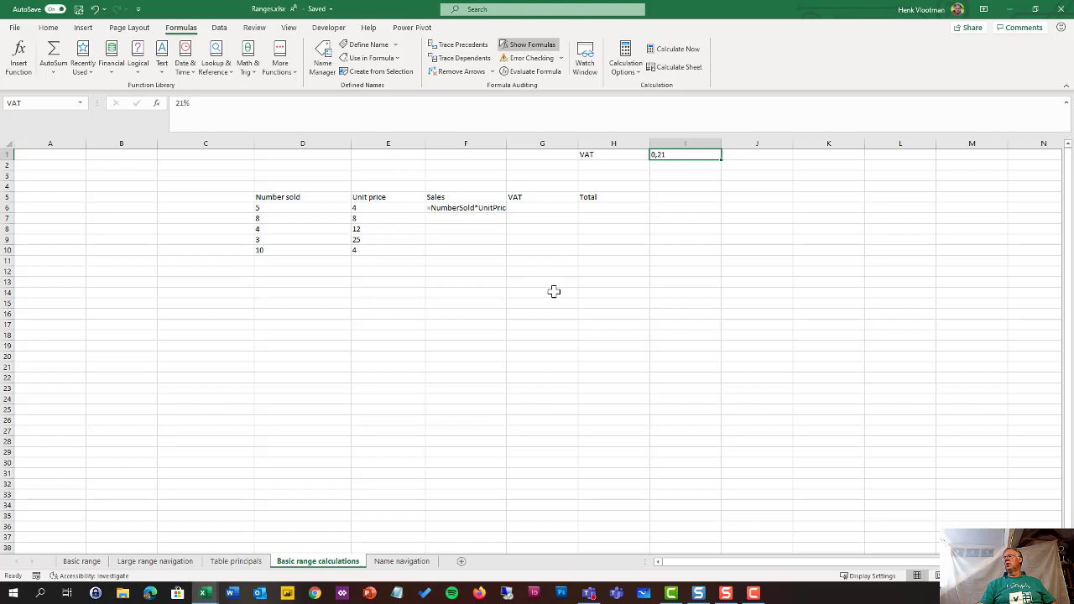
pyautogui.hotkey('ctrl', '`')
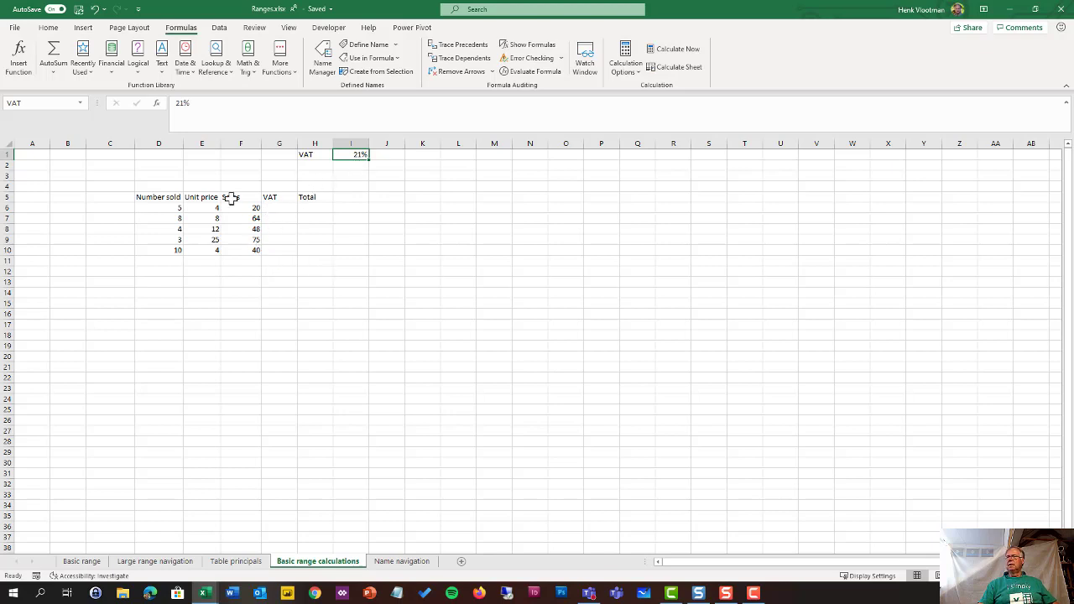
# - Name the Sales results in F6 to F10 as the range Sales
pyautogui.moveTo(237, 207); pyautogui.dragTo(225, 253)
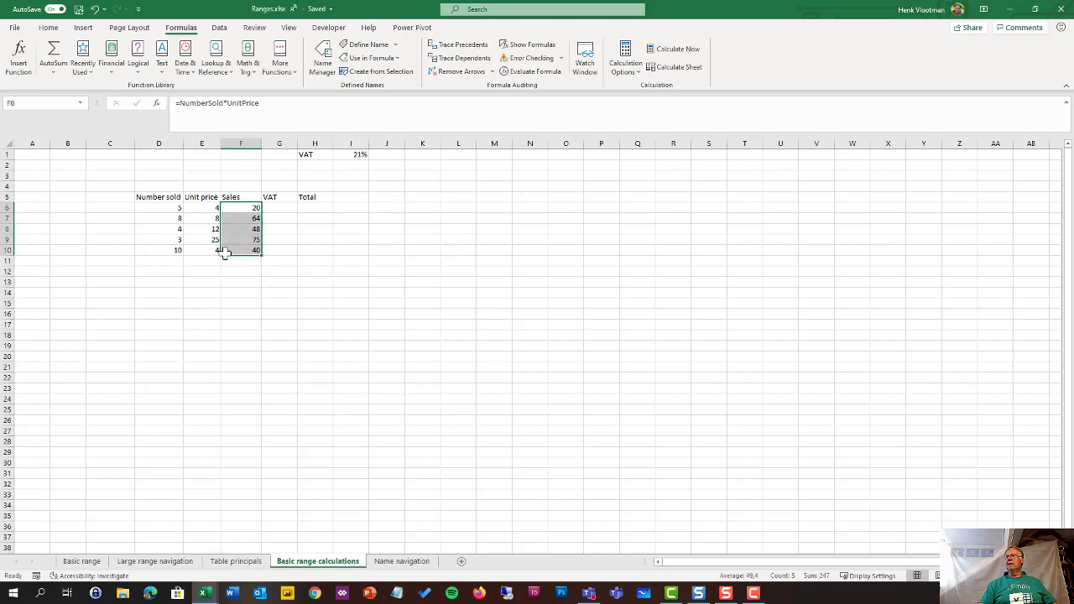
pyautogui.click(23, 103)
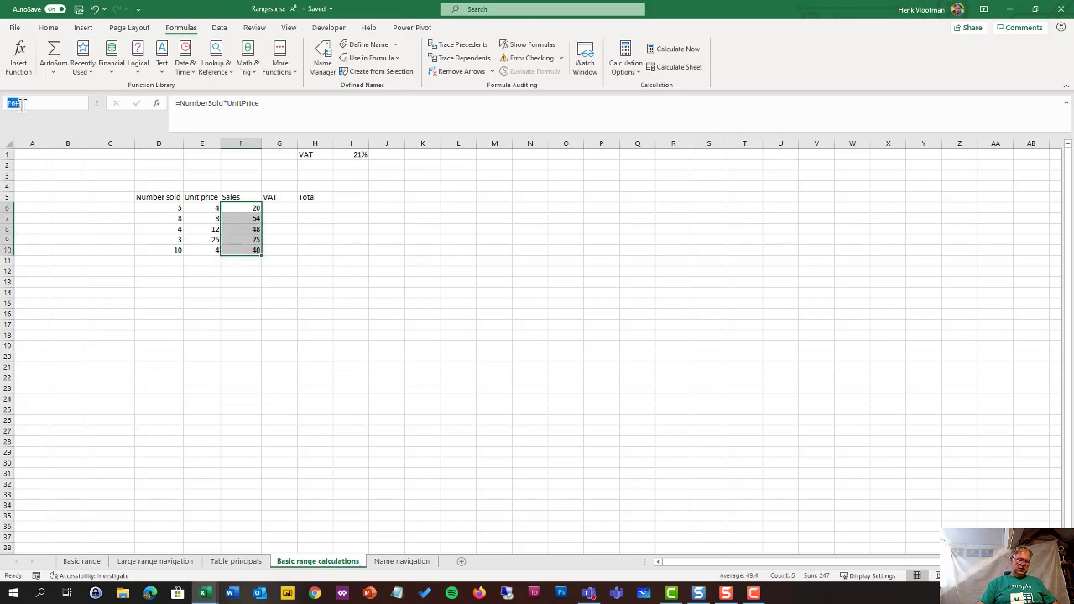
pyautogui.write('Sale')
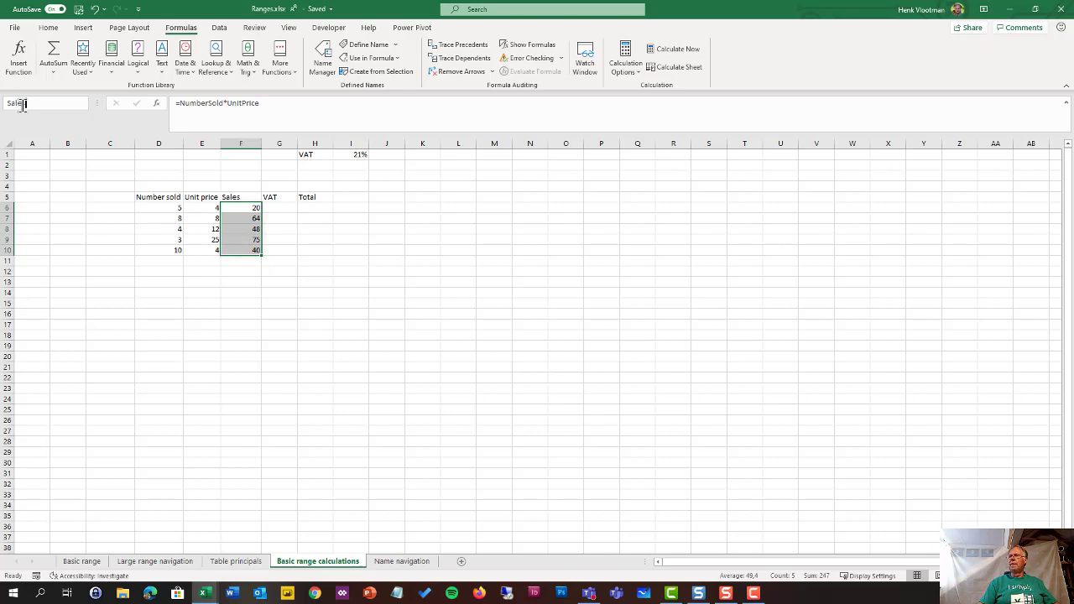
pyautogui.write('s')
pyautogui.press('Return')
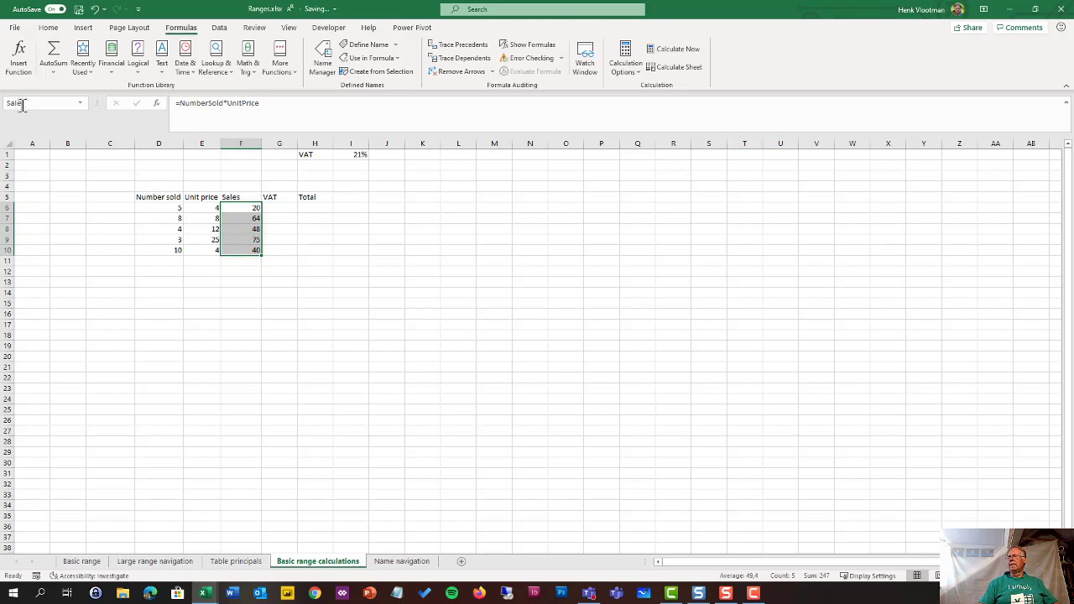
# - Enter the formula =Sales*VAT in the first VAT cell, G6, pasting both names from the list of defined names
pyautogui.click(287, 210)
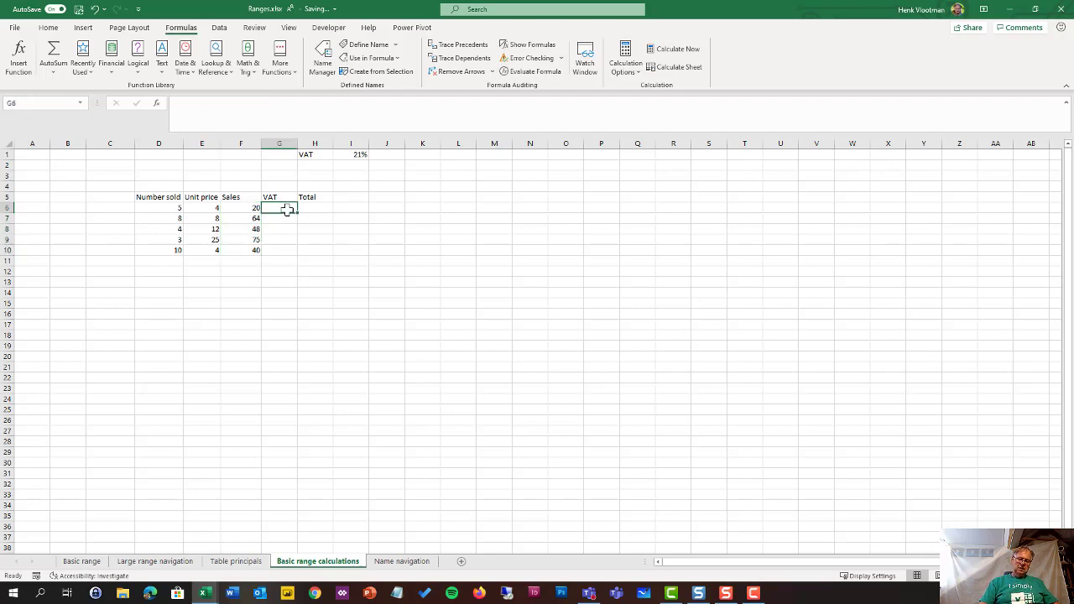
pyautogui.press('F3')
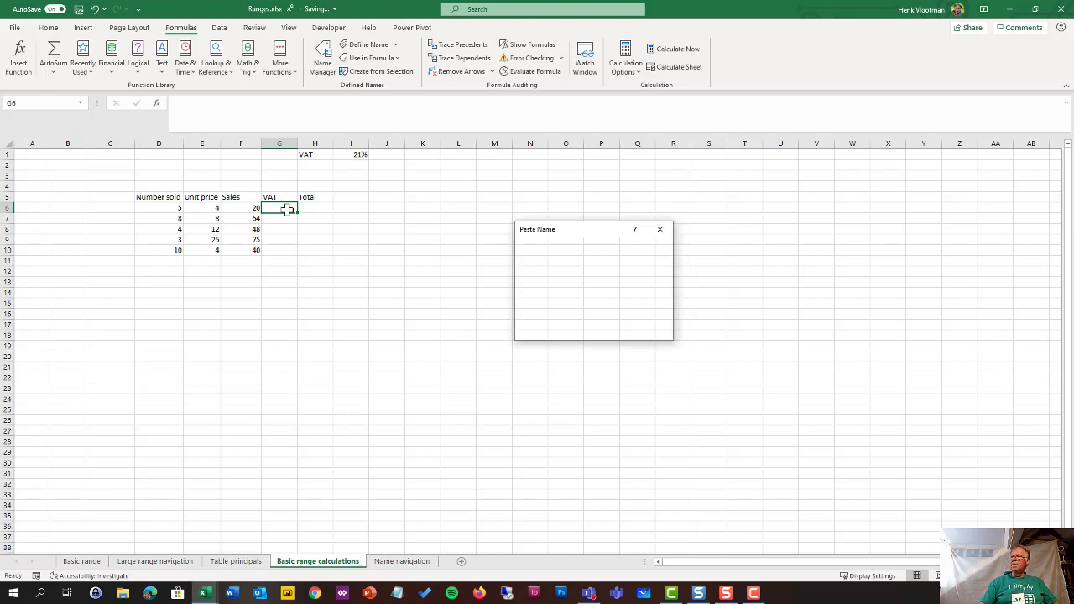
pyautogui.click(526, 264)
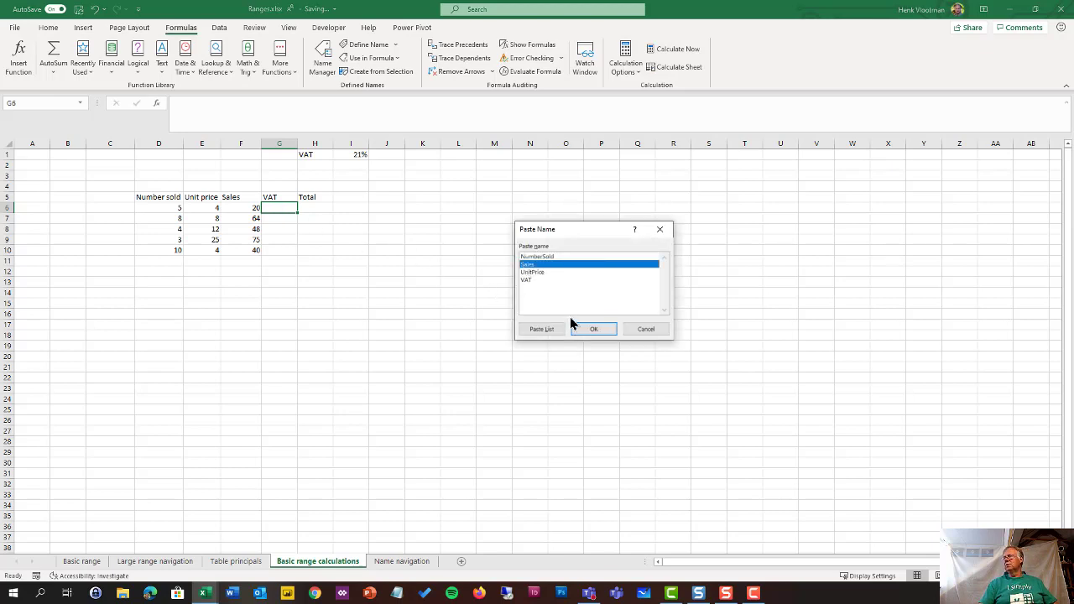
pyautogui.click(593, 329)
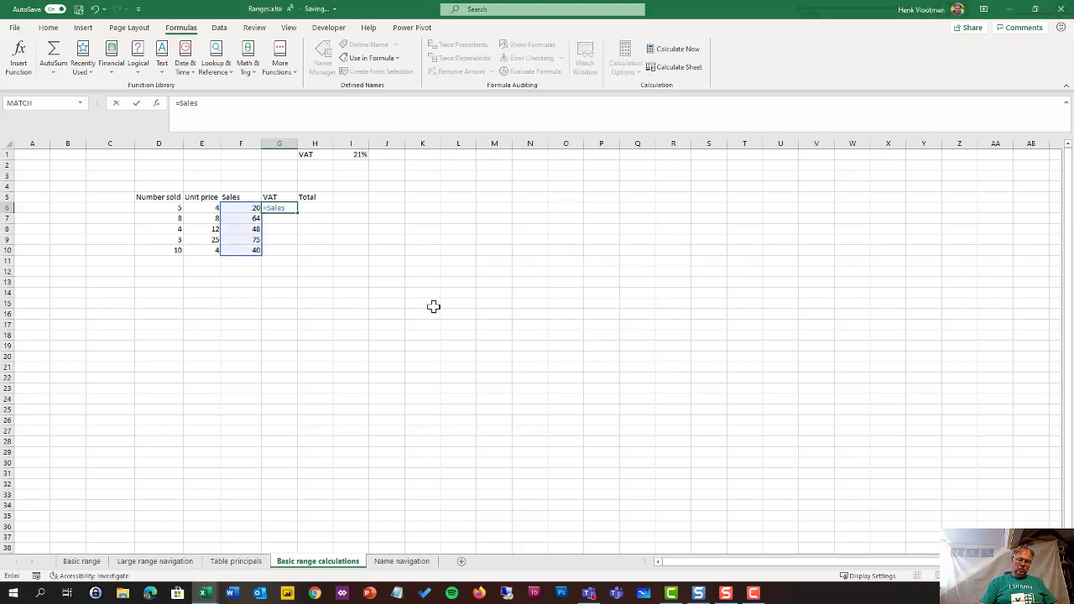
pyautogui.write('*')
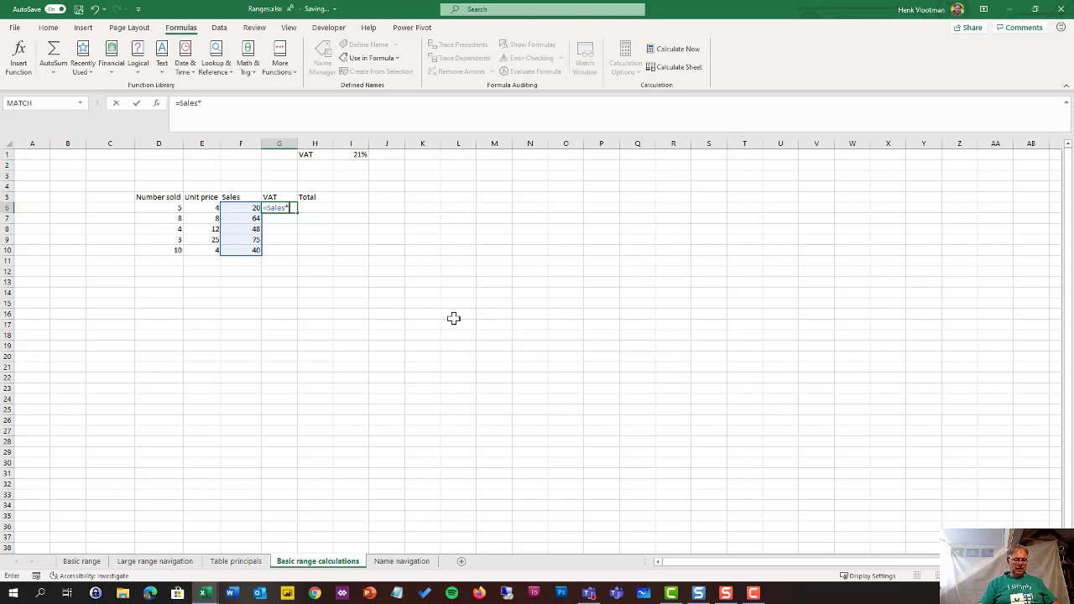
pyautogui.press('F3')
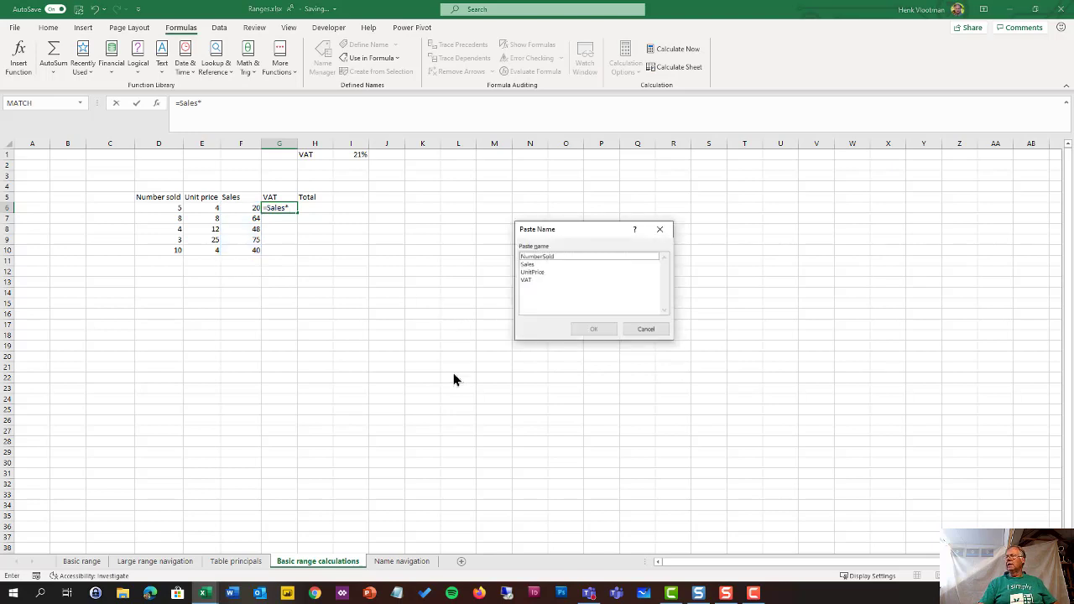
pyautogui.click(527, 282)
pyautogui.click(593, 329)
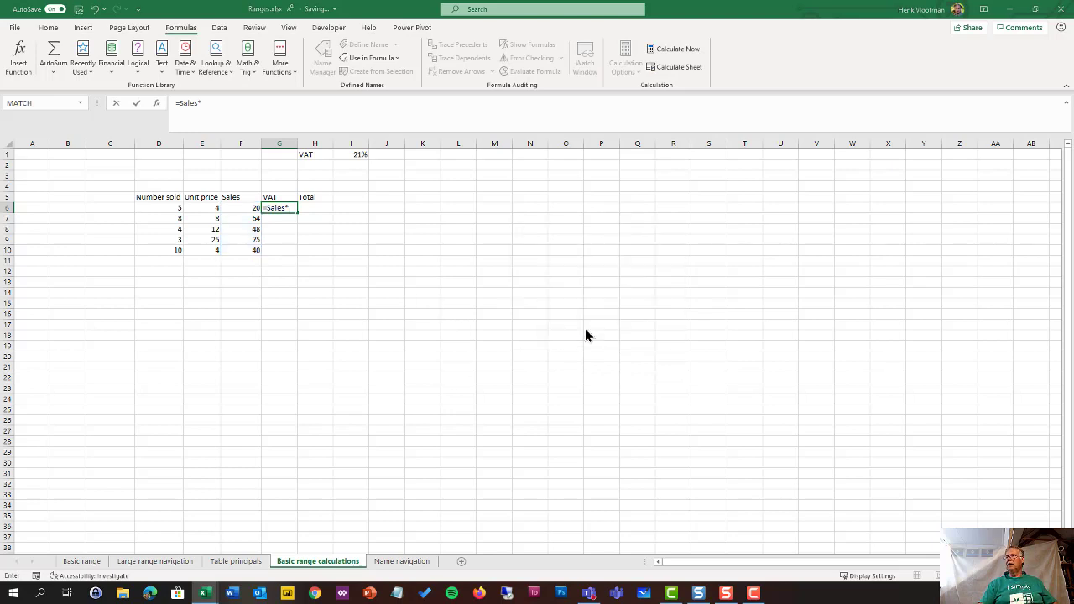
pyautogui.press('Return')
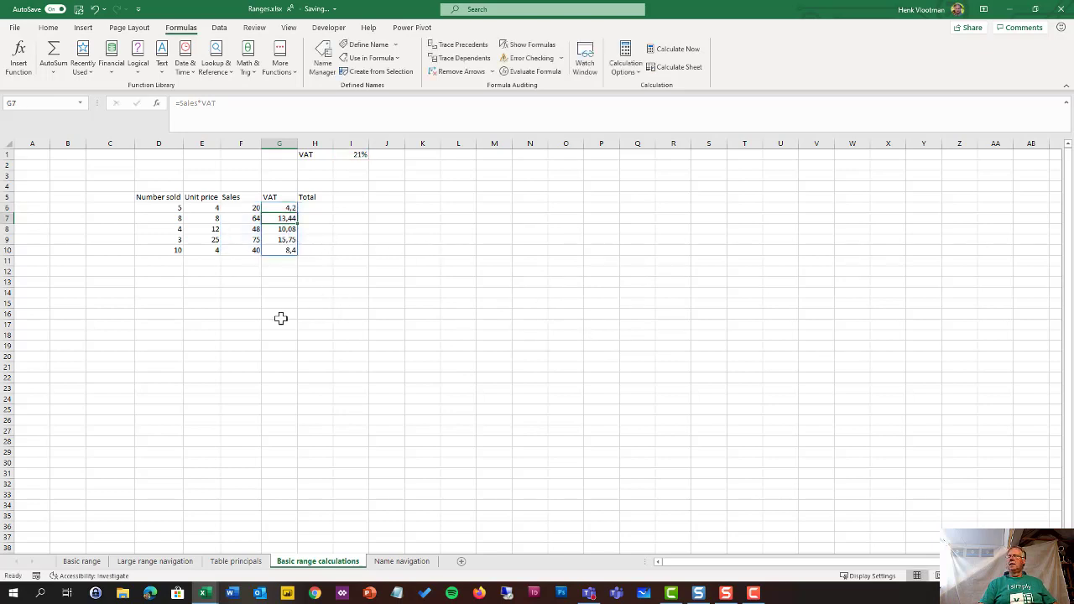
# - Name the VAT results in G6 to G10 as the range ColVAT
pyautogui.moveTo(289, 209); pyautogui.dragTo(279, 250)
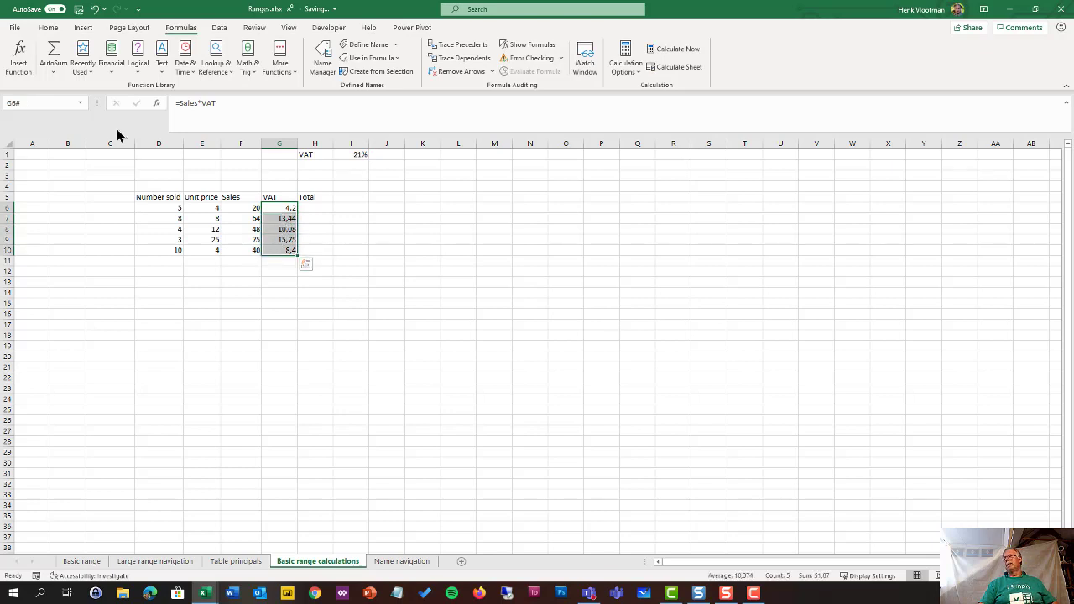
pyautogui.click(29, 104)
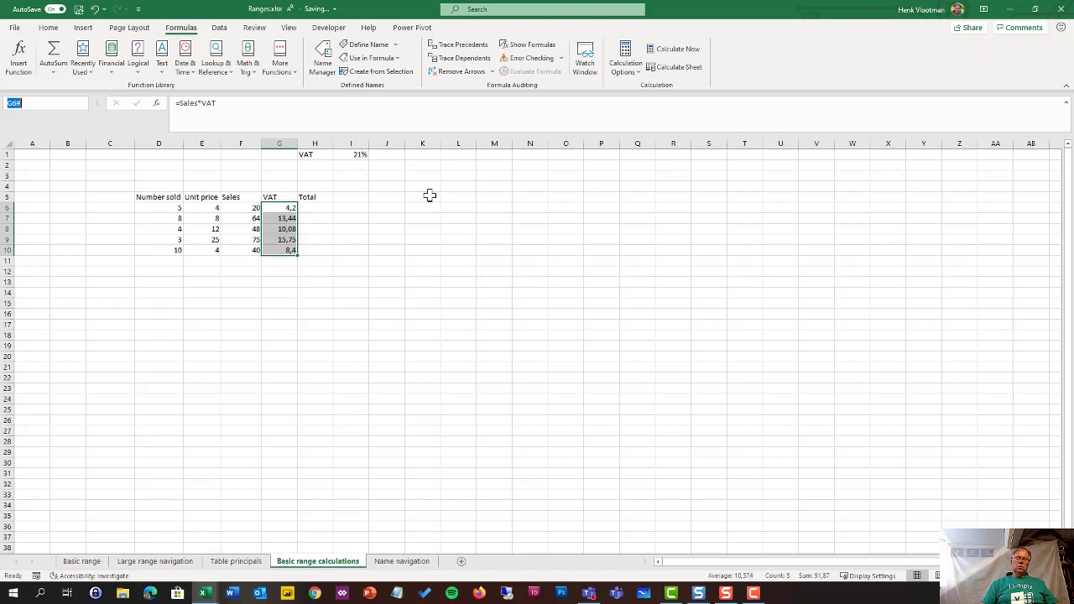
pyautogui.write('C')
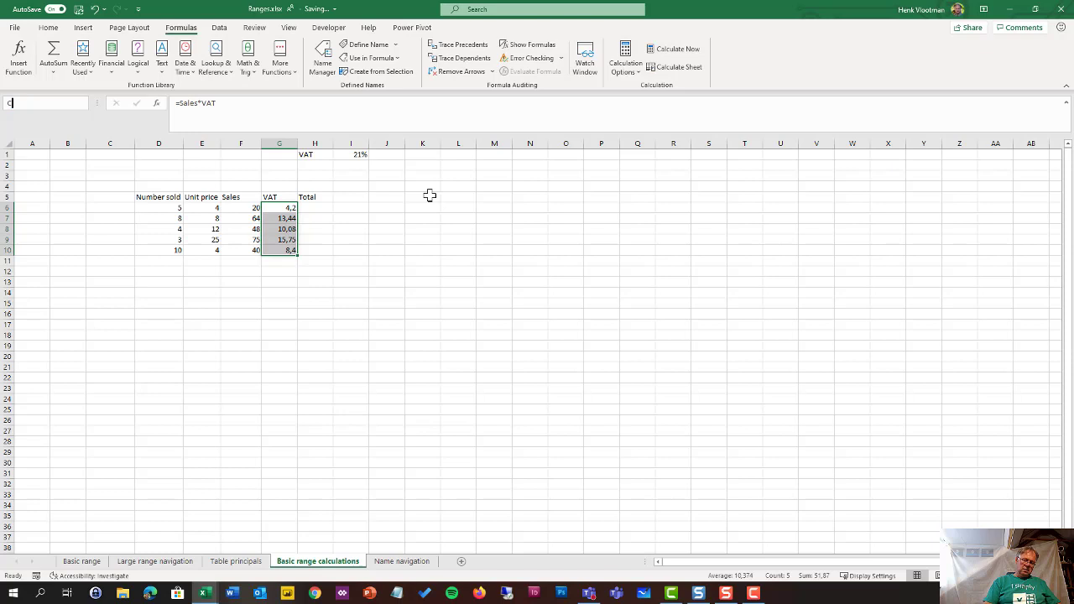
pyautogui.write('olVAT')
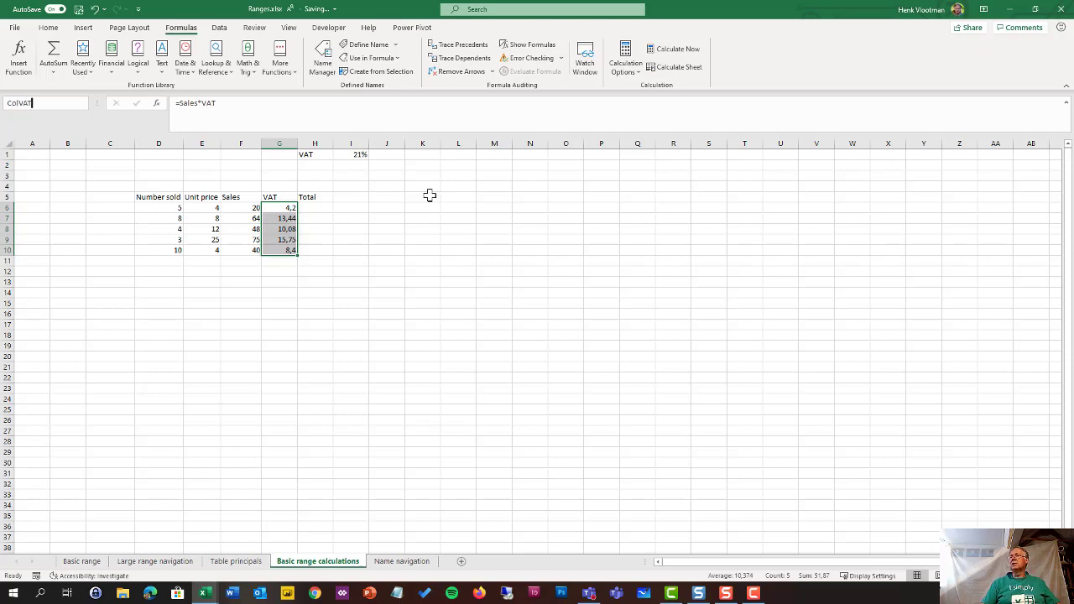
pyautogui.press('Return')
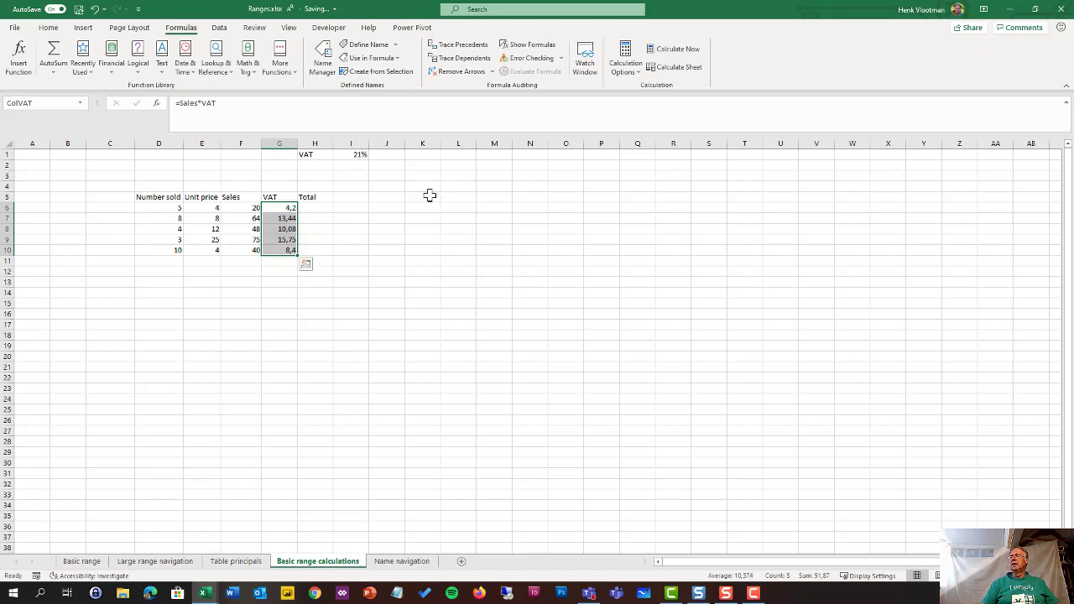
# - Enter the formula =Sales*ColVAT in the first Total cell, H6, pasting both names from the list of defined names
pyautogui.click(315, 208)
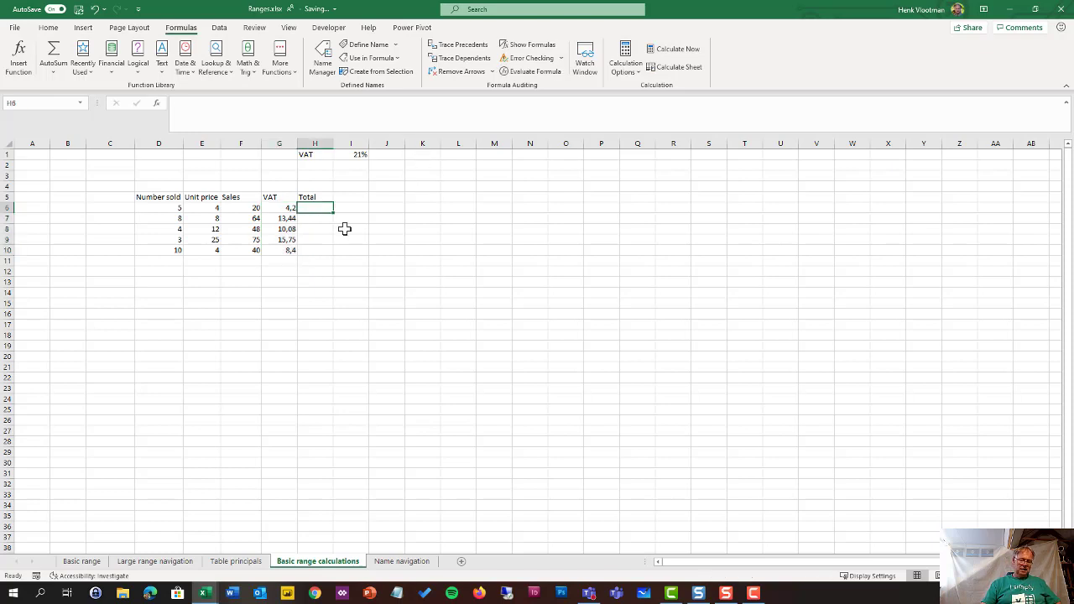
pyautogui.press('F3')
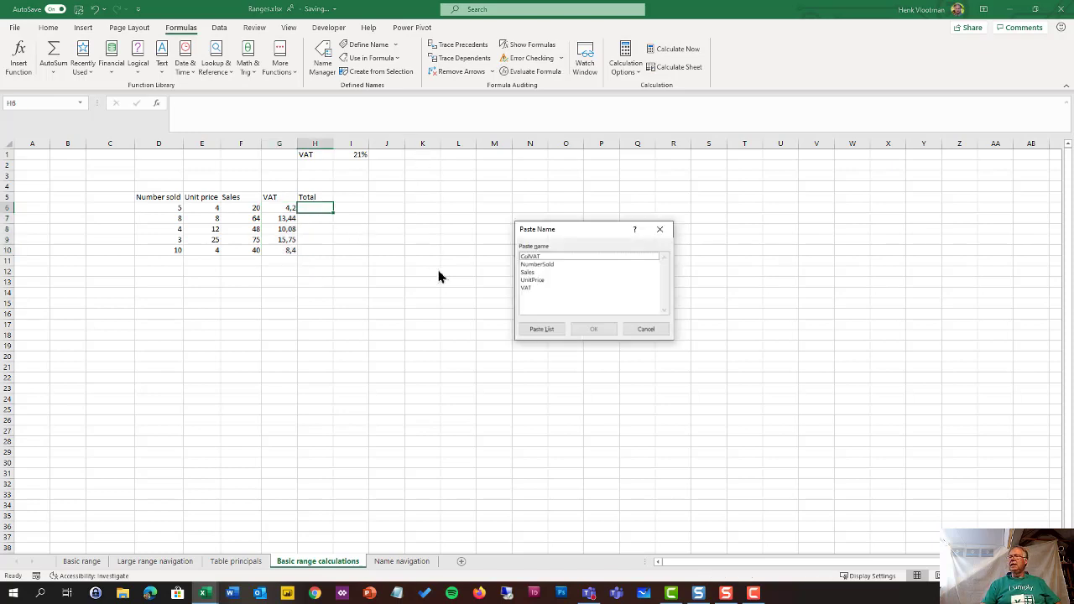
pyautogui.click(529, 273)
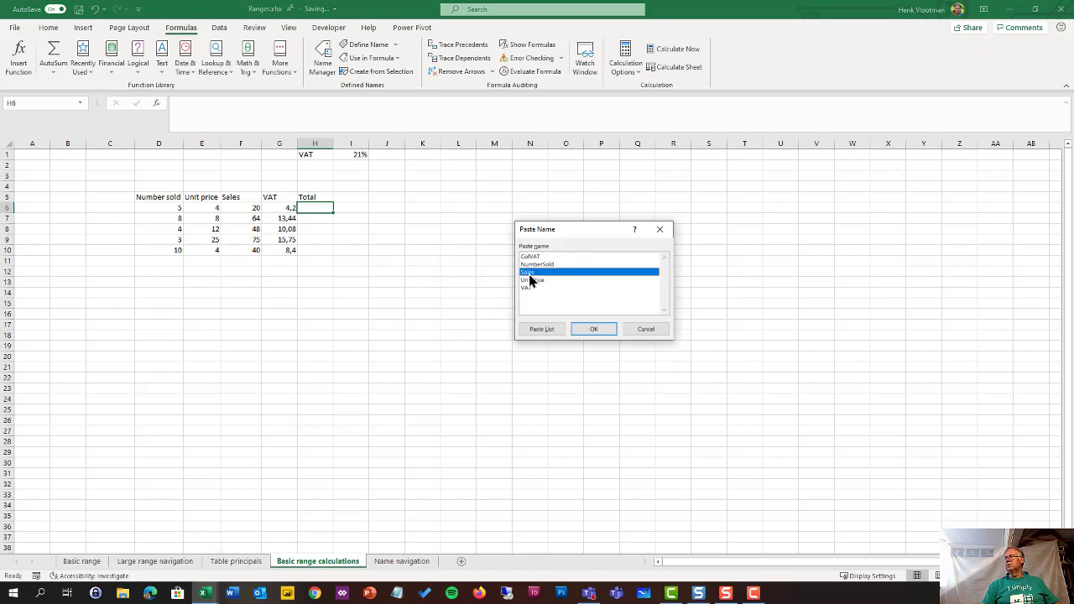
pyautogui.click(582, 331)
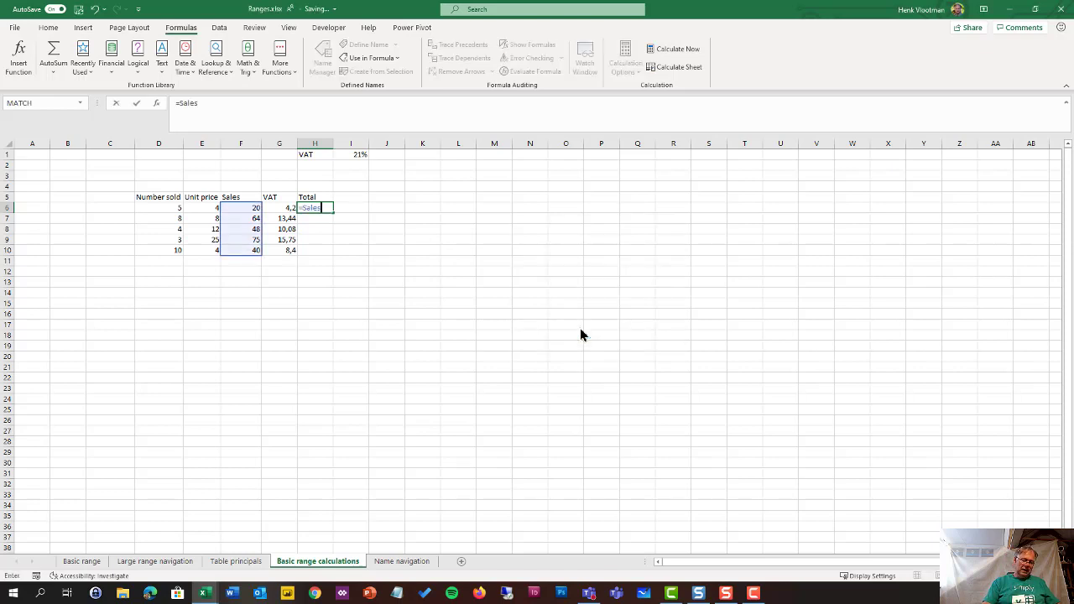
pyautogui.write('*')
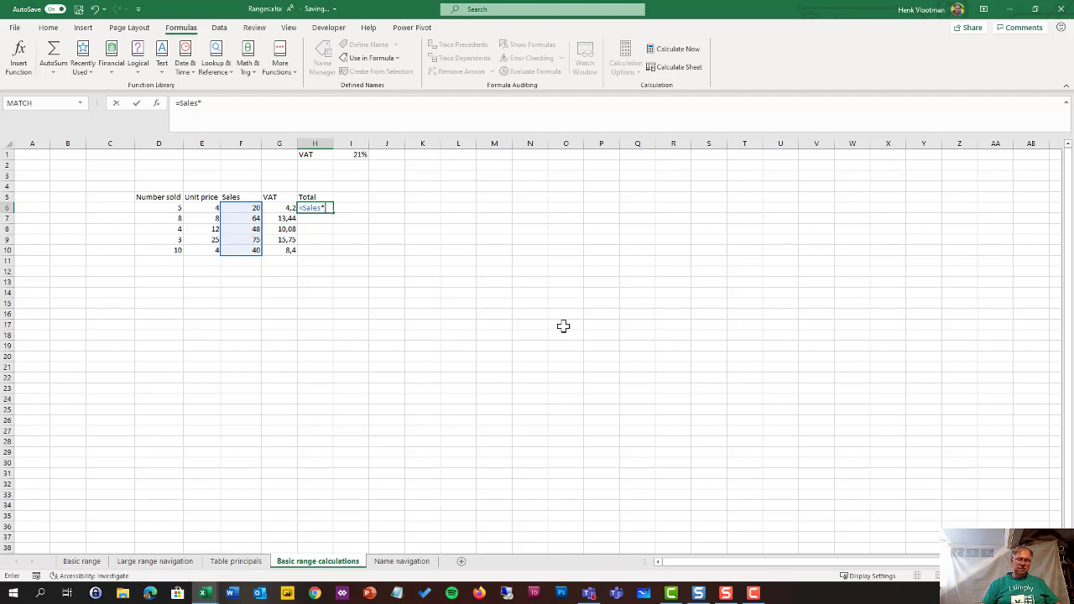
pyautogui.press('F3')
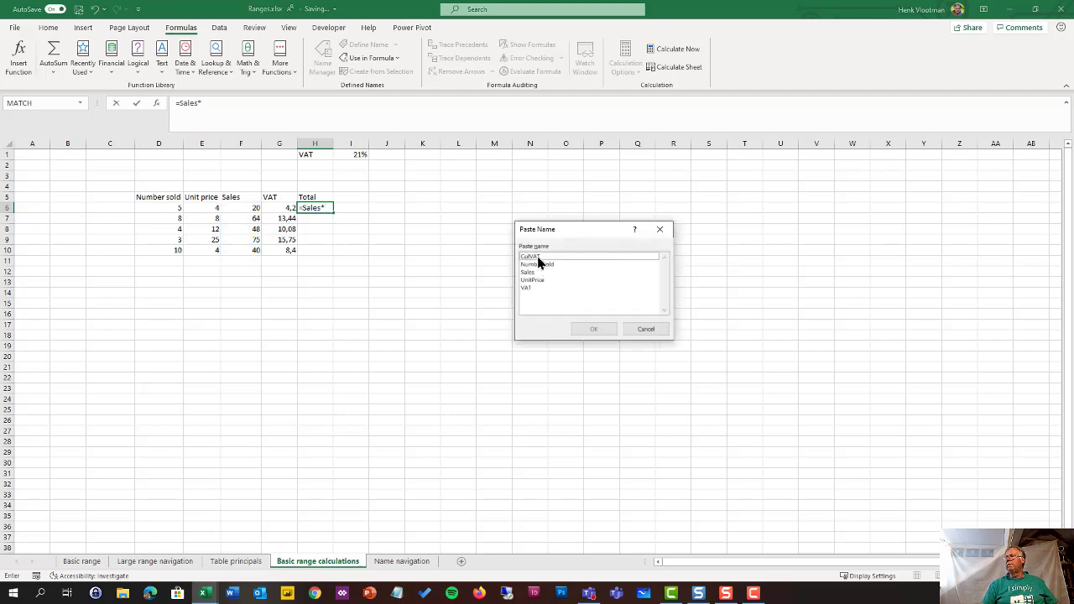
pyautogui.click(537, 256)
pyautogui.click(593, 329)
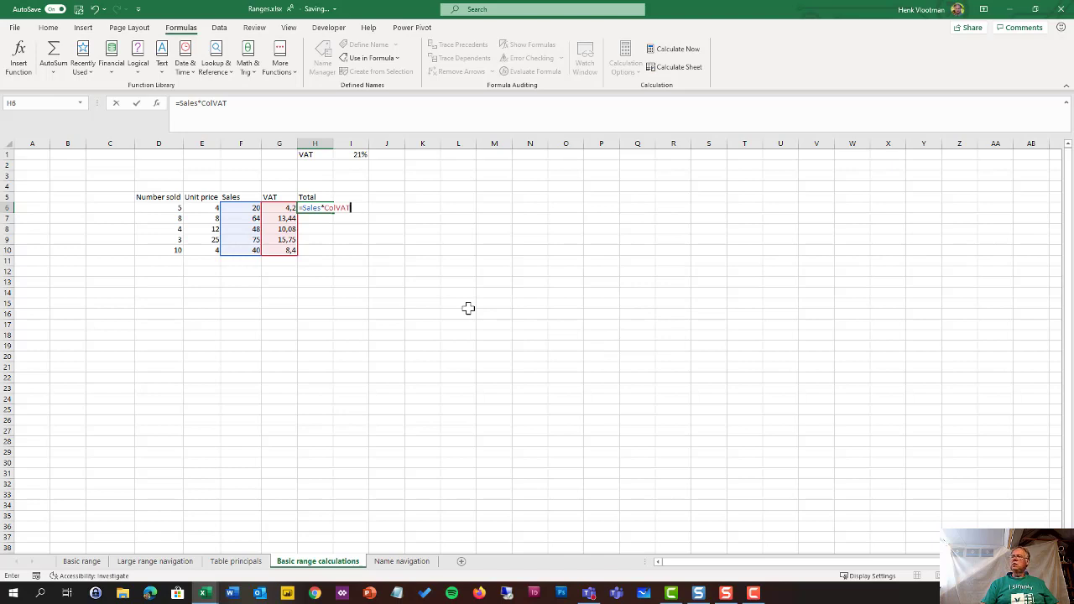
pyautogui.press('Return')
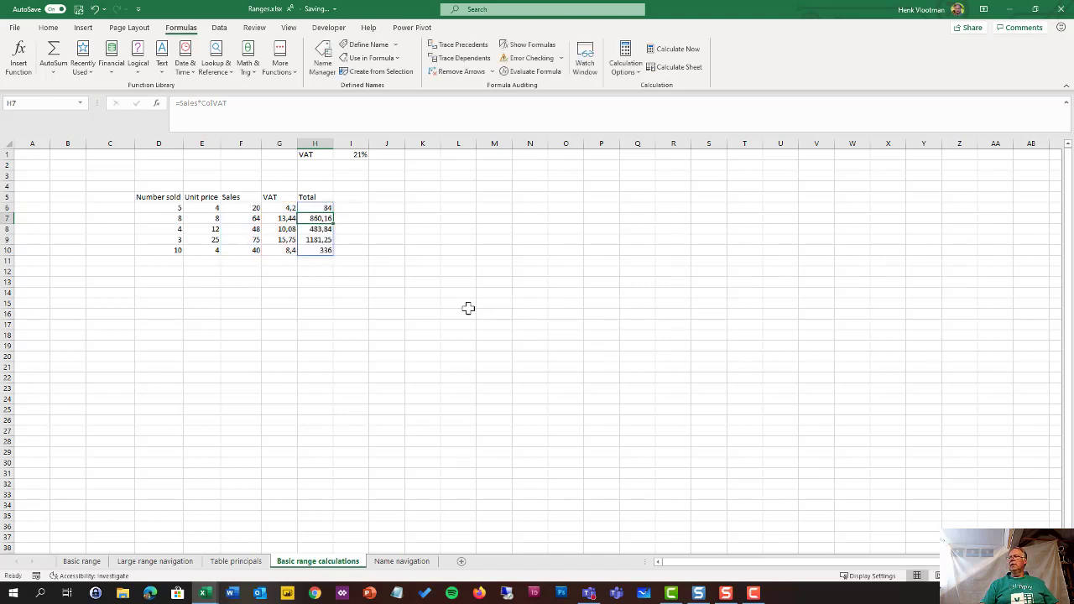
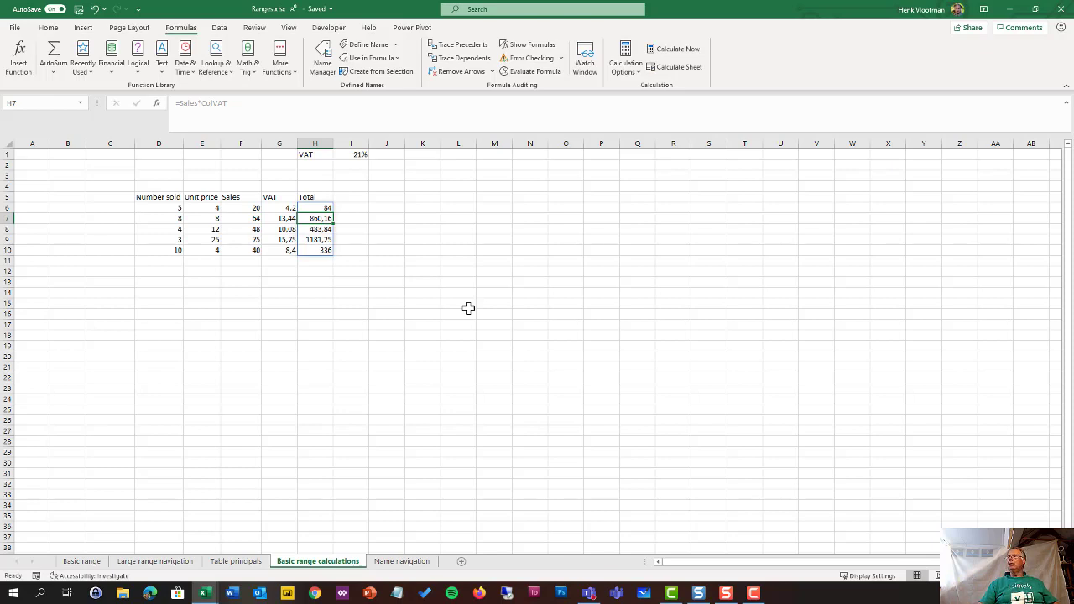
# - Select A1, show the sheet's formulas to examine the three named-range calculations, and return to values
pyautogui.hotkey('ctrl', '`')
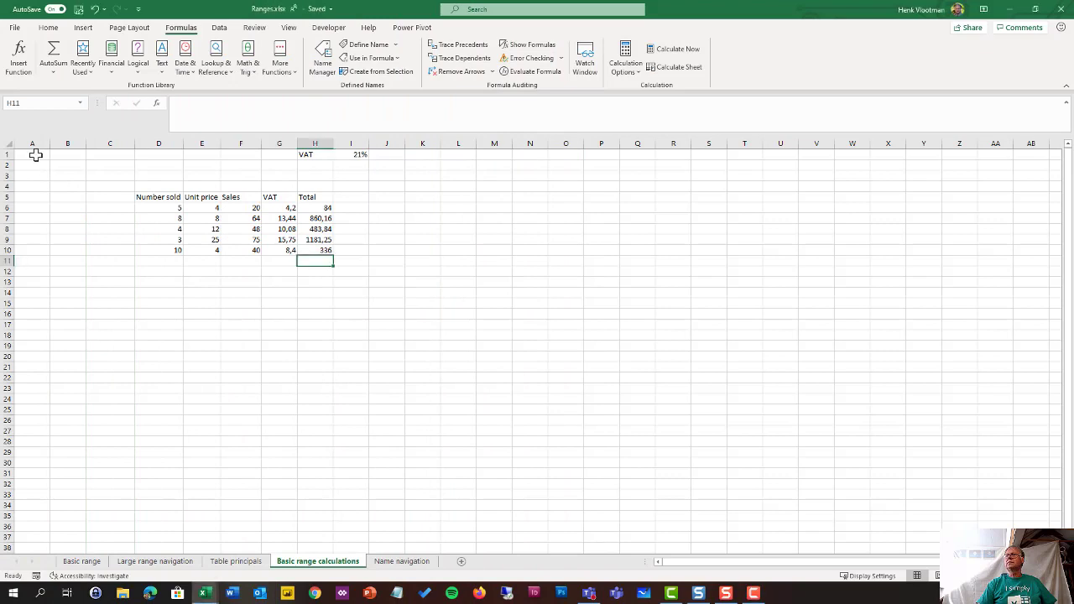
pyautogui.click(36, 156)
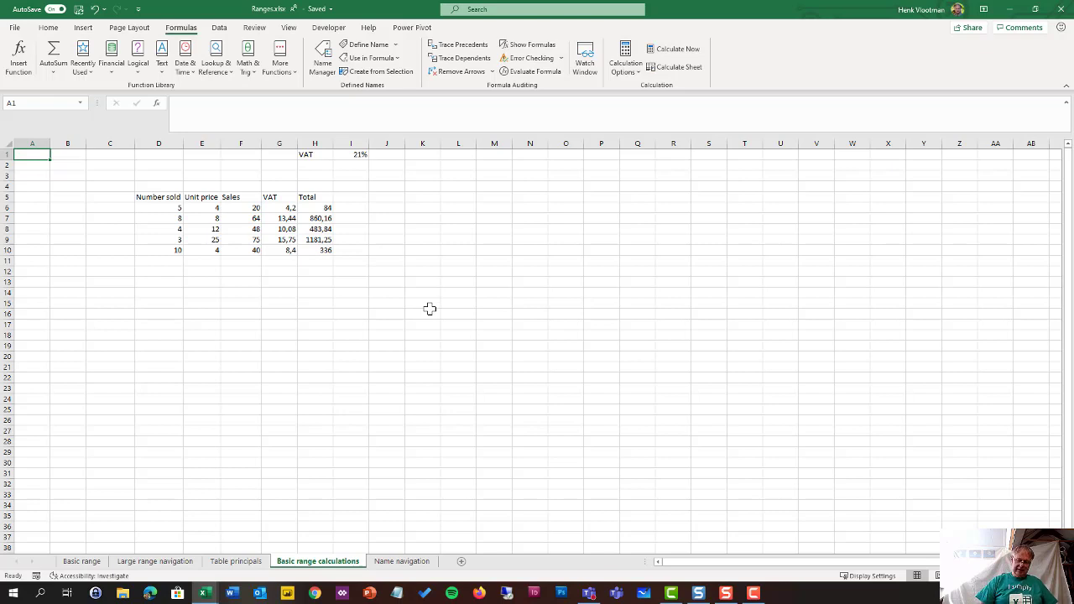
pyautogui.hotkey('ctrl', '`')
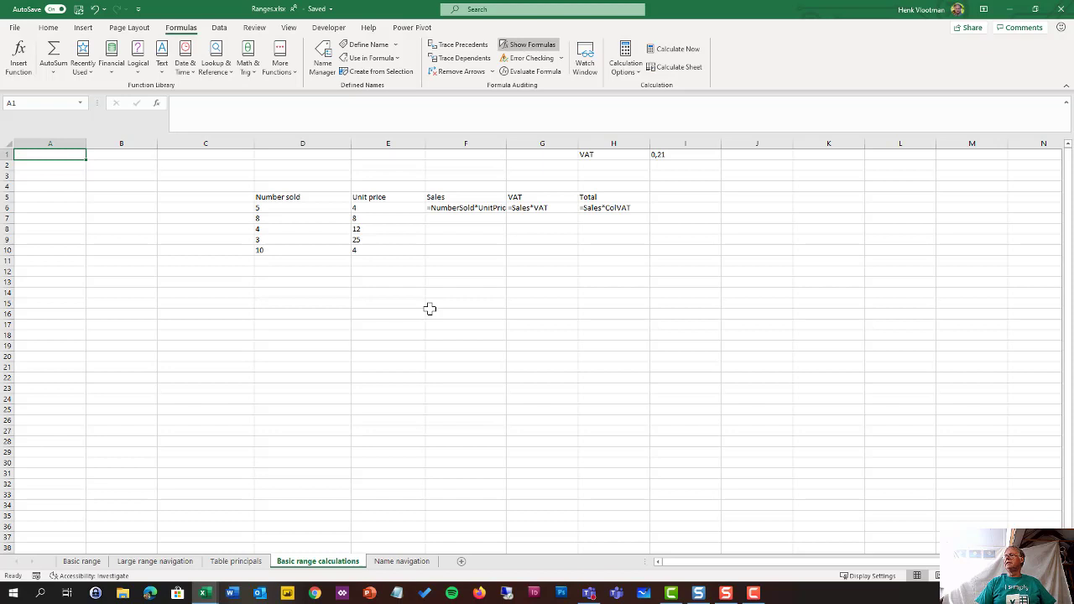
pyautogui.hotkey('ctrl', '`')
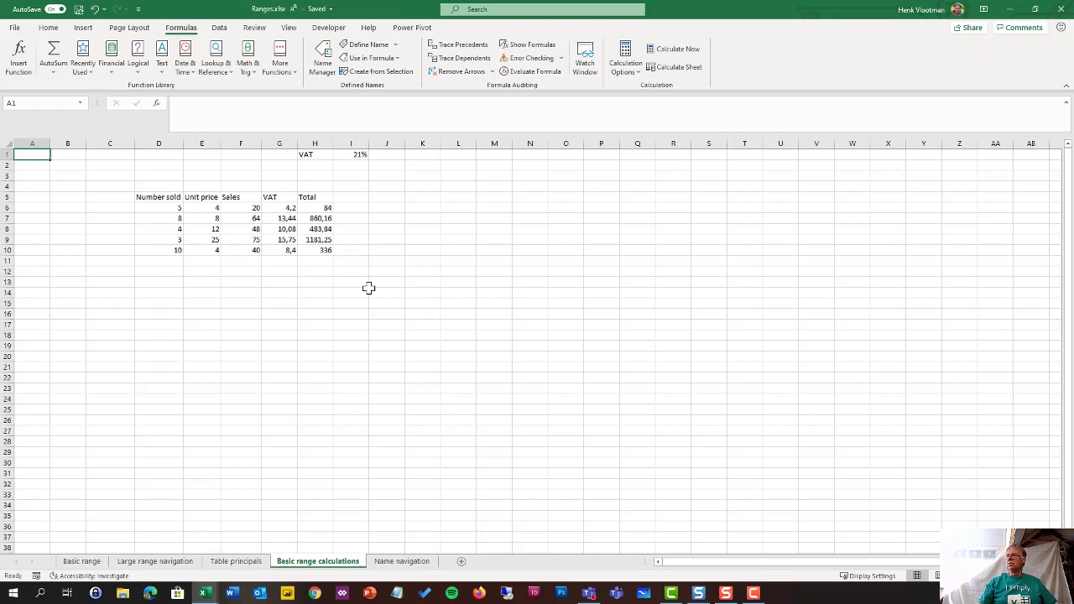
# - Sum the Total column in H11 with AutoSum, entering =SUM(H6#), and check the cell's formula
pyautogui.click(309, 262)
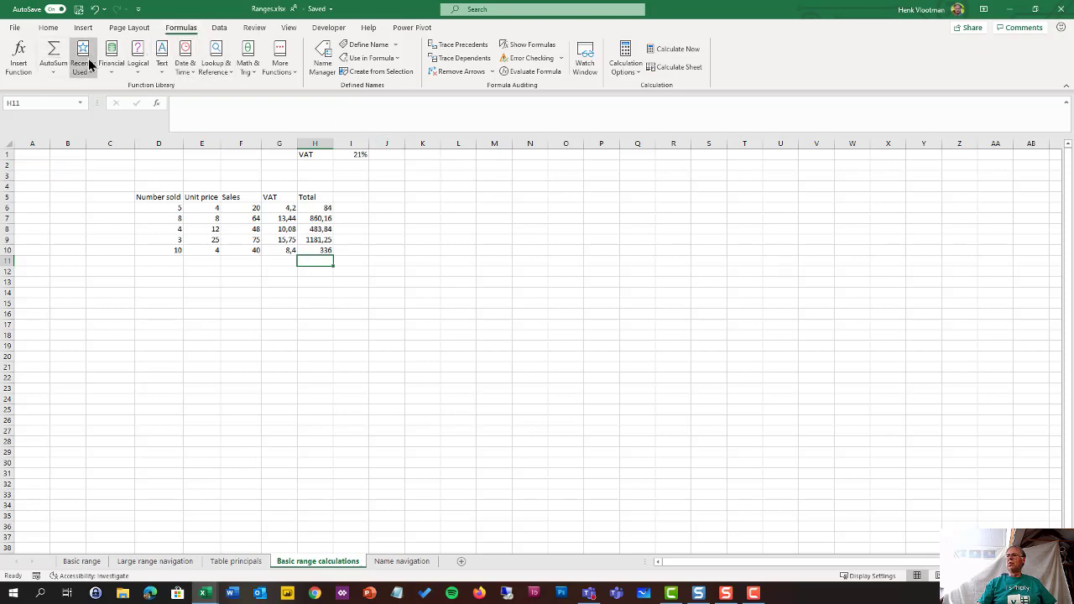
pyautogui.click(48, 28)
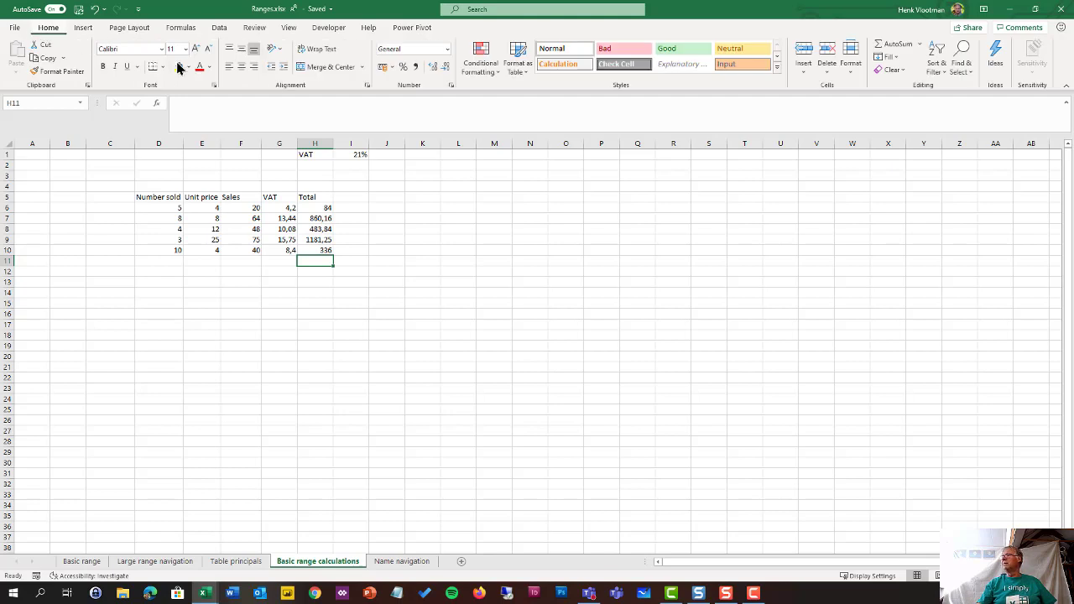
pyautogui.click(900, 46)
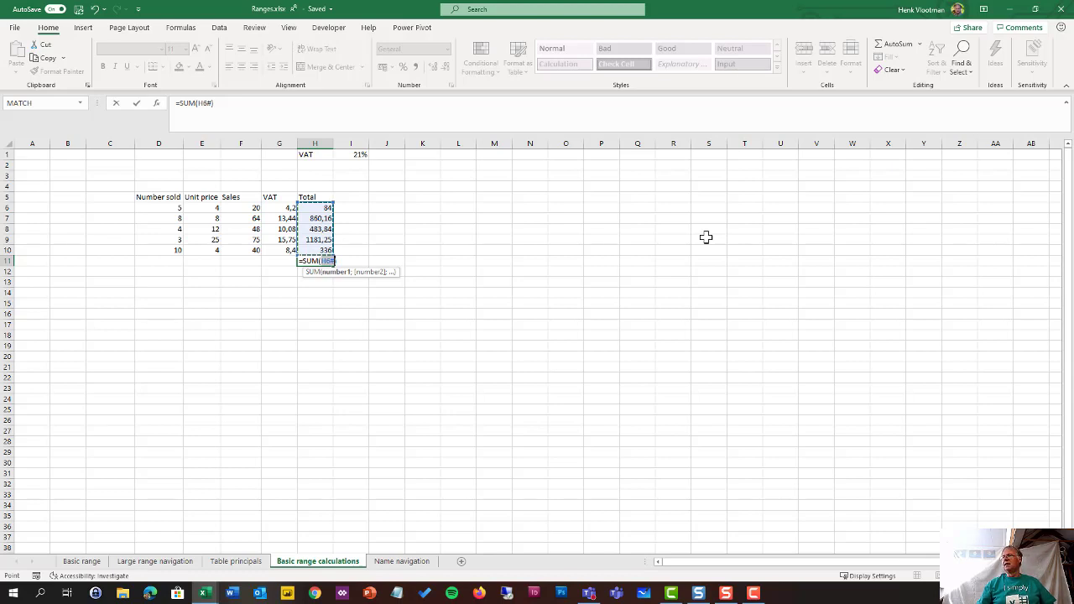
pyautogui.write(')')
pyautogui.press('Return')
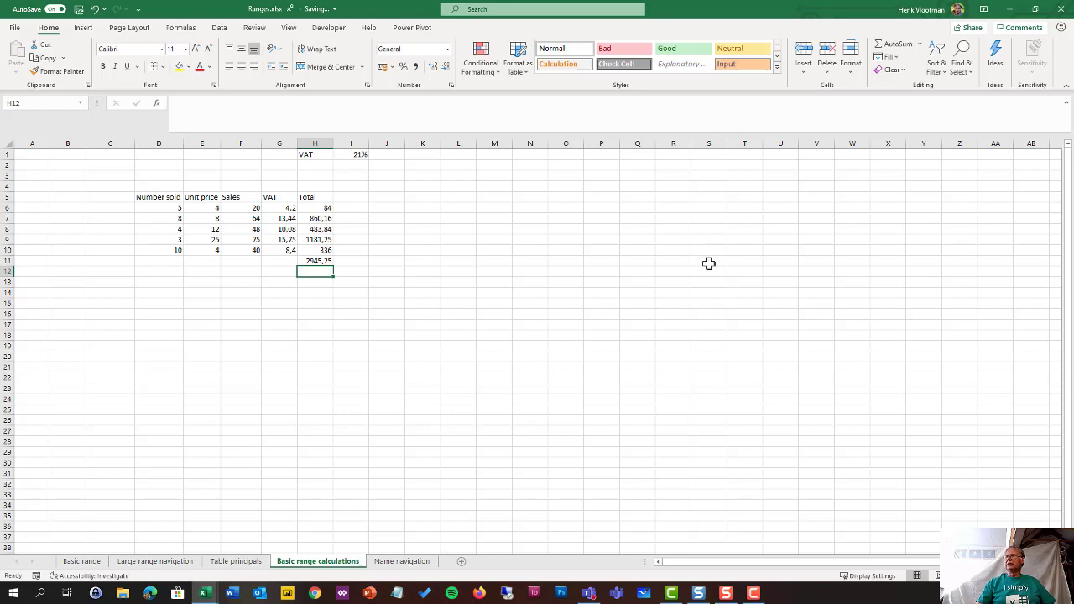
pyautogui.click(327, 261)
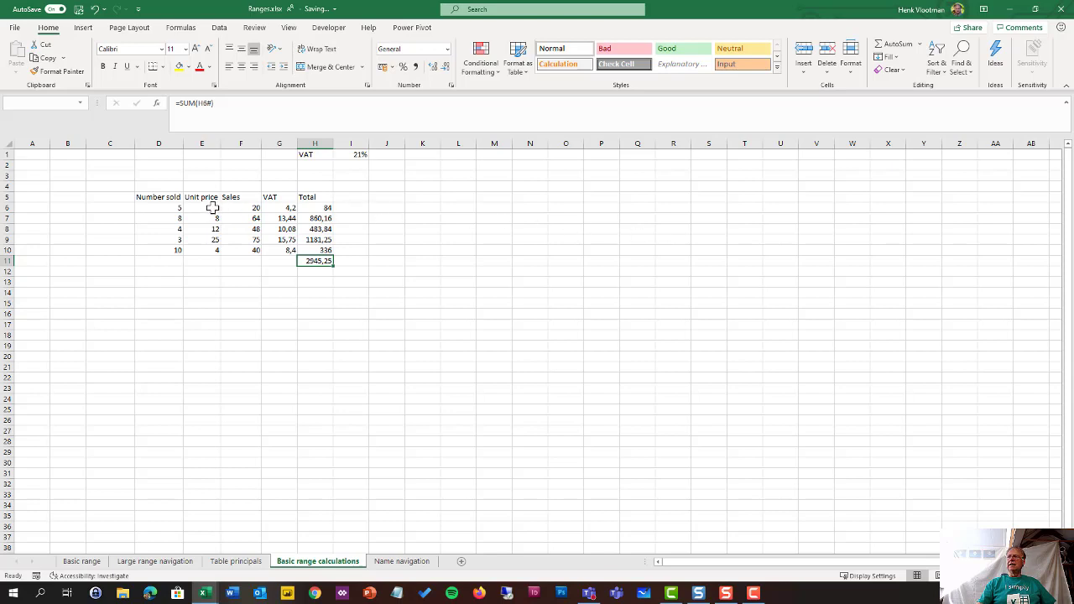
# - Select the whole contiguous data range around E6 and view its quick analysis options, then dismiss them
pyautogui.doubleClick(213, 209)
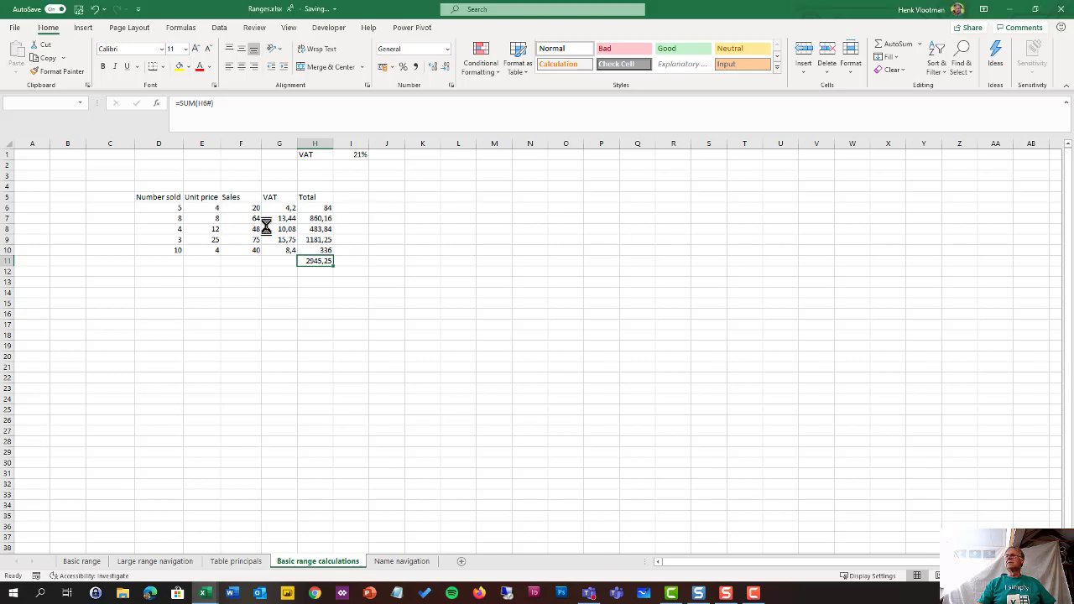
pyautogui.press('Escape')
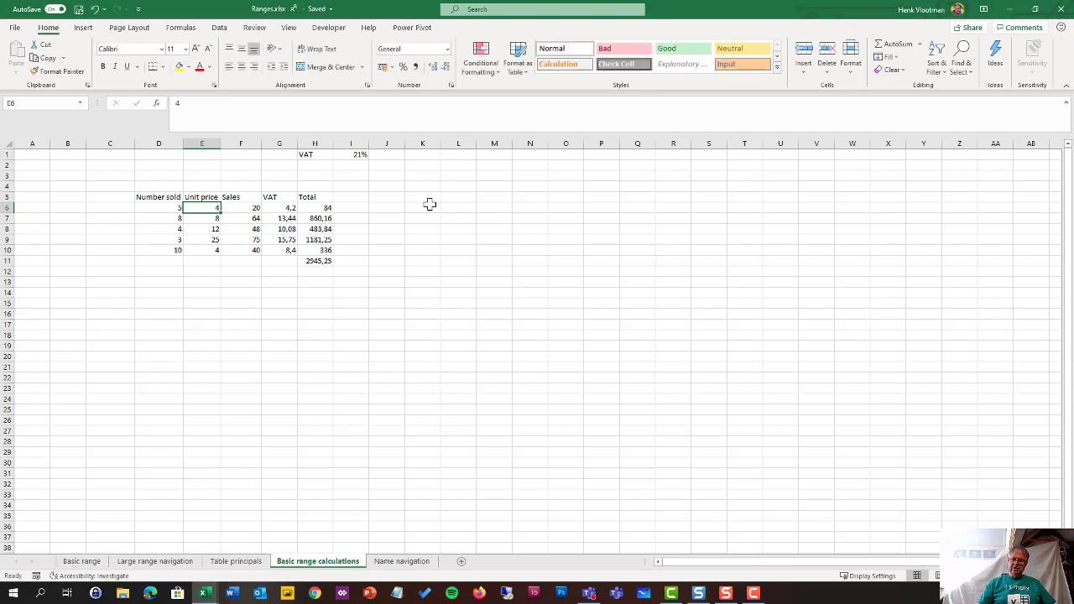
pyautogui.hotkey('ctrl', 'a')
pyautogui.hotkey('ctrl', 'q')
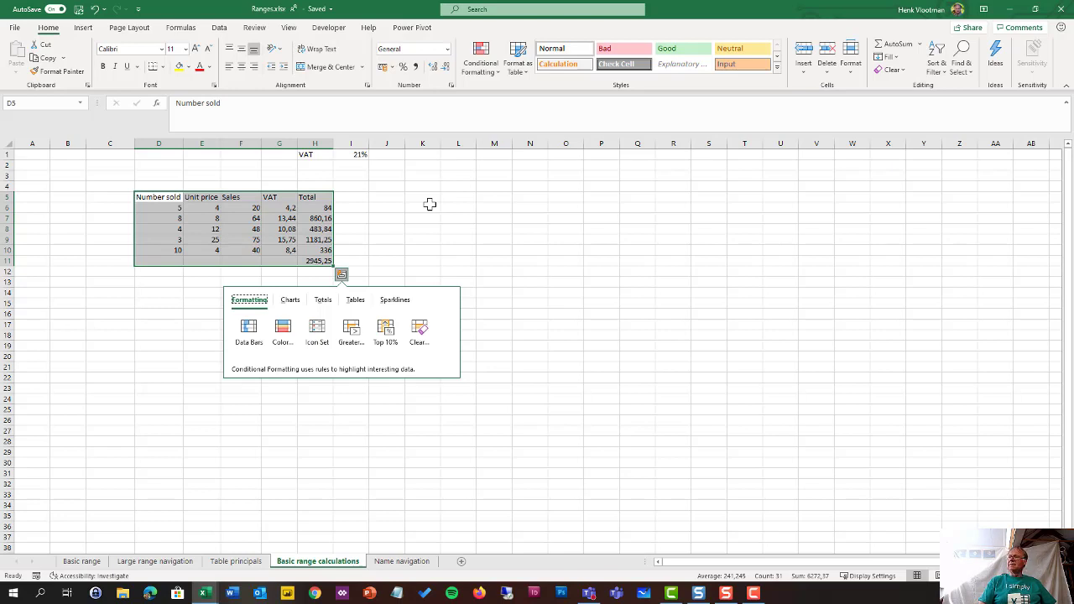
pyautogui.press('Escape')
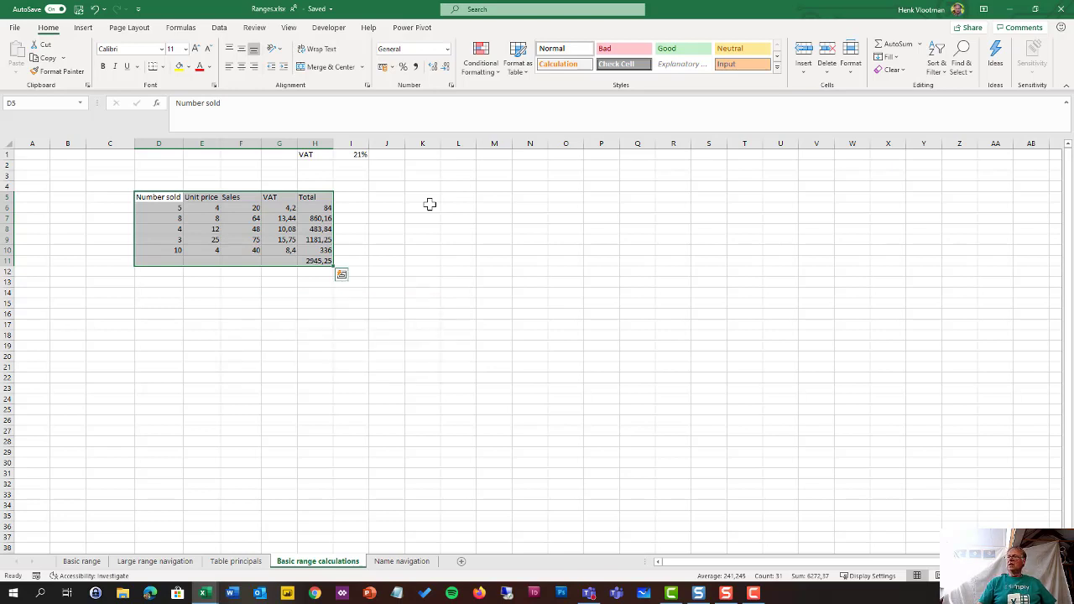
# - Move the sum from H11 to H13 and select the contiguous range around G7 to check its extent
pyautogui.click(322, 260)
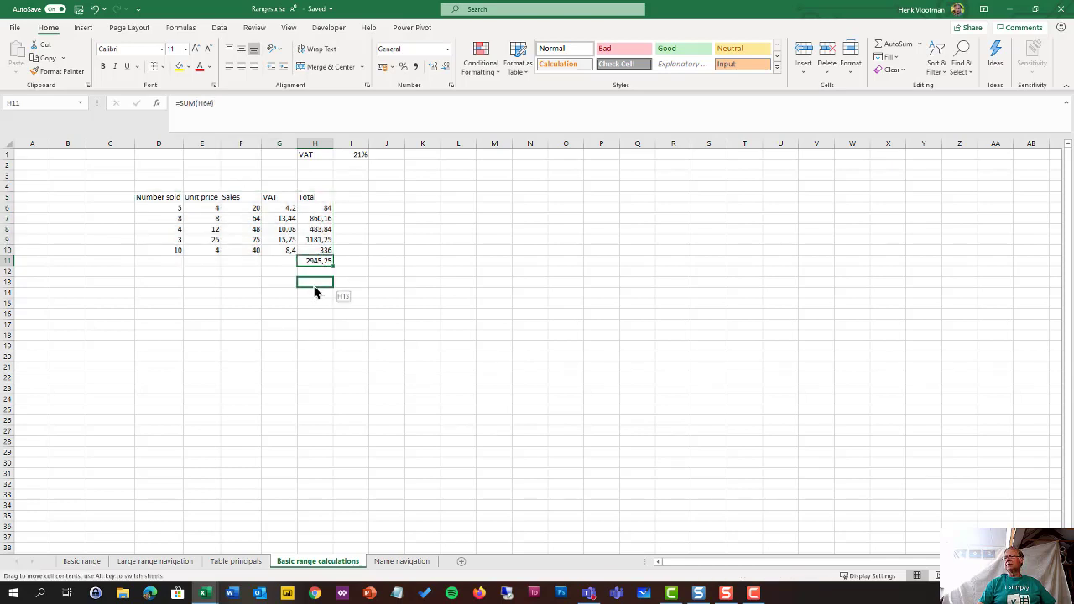
pyautogui.moveTo(314, 285); pyautogui.dragTo(314, 285)
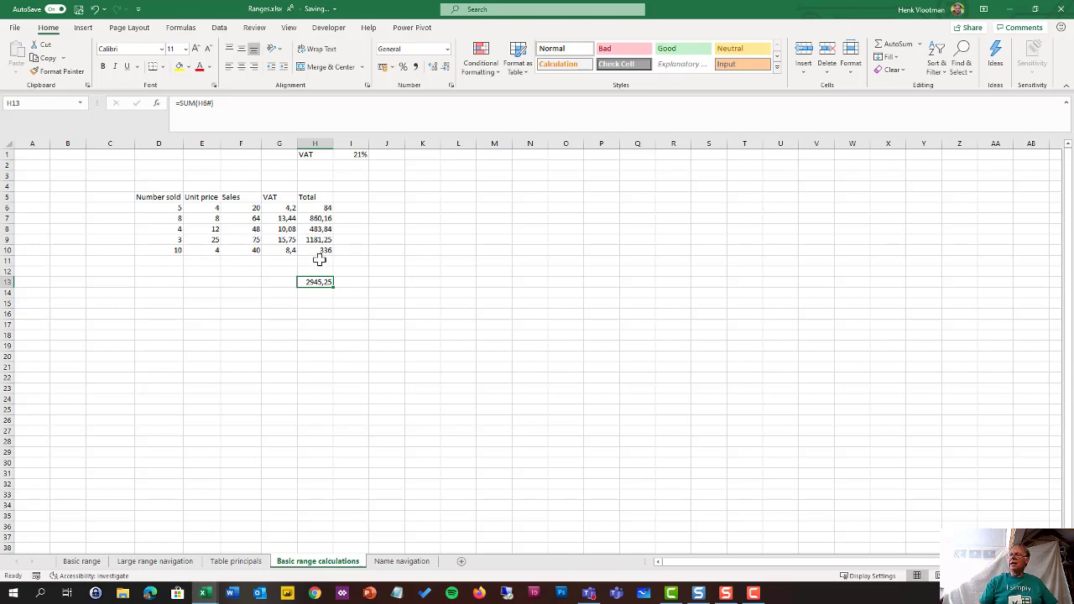
pyautogui.click(285, 220)
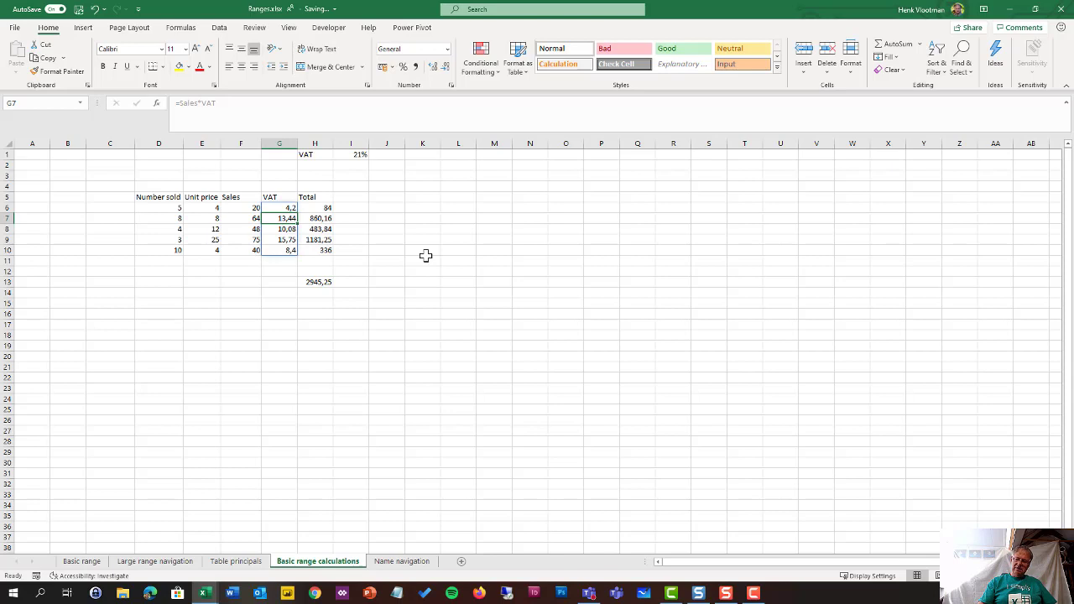
pyautogui.hotkey('ctrl', 'a')
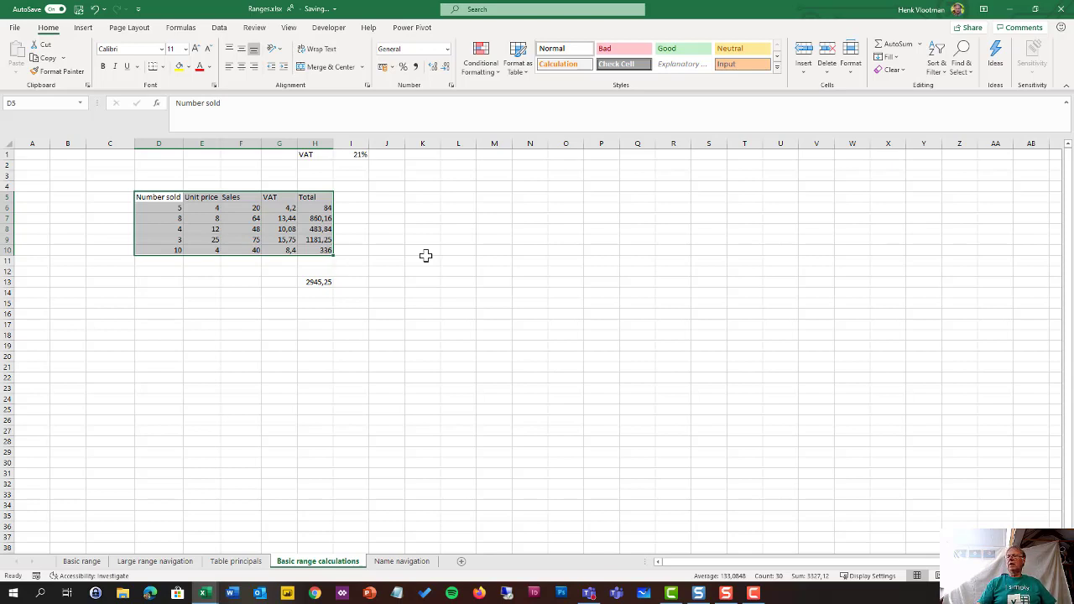
# - Move the Total column's sum from H13 to H3, above the data range
pyautogui.click(323, 229)
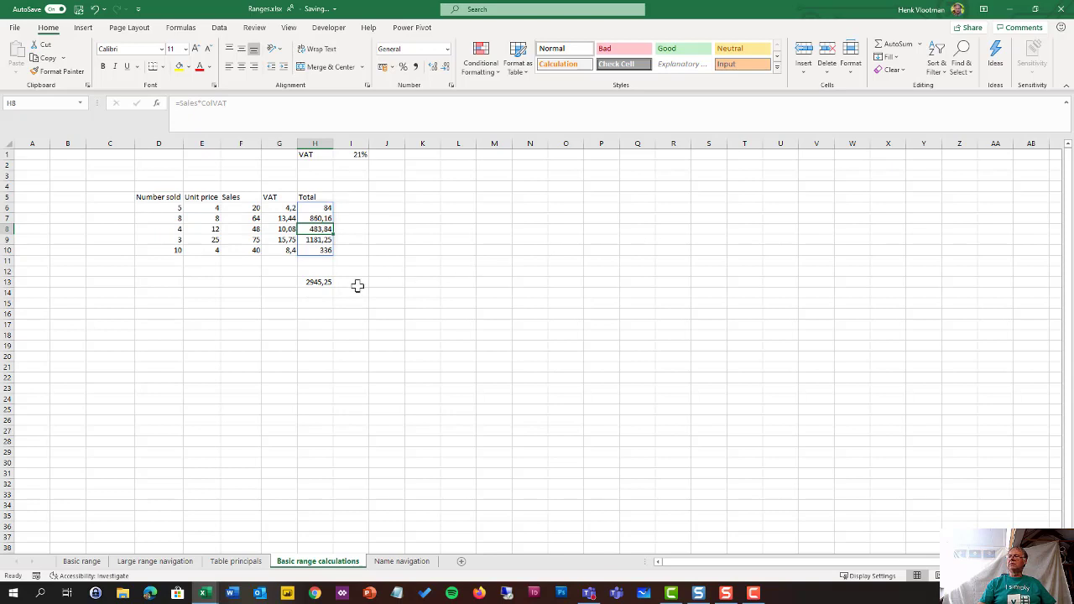
pyautogui.click(324, 282)
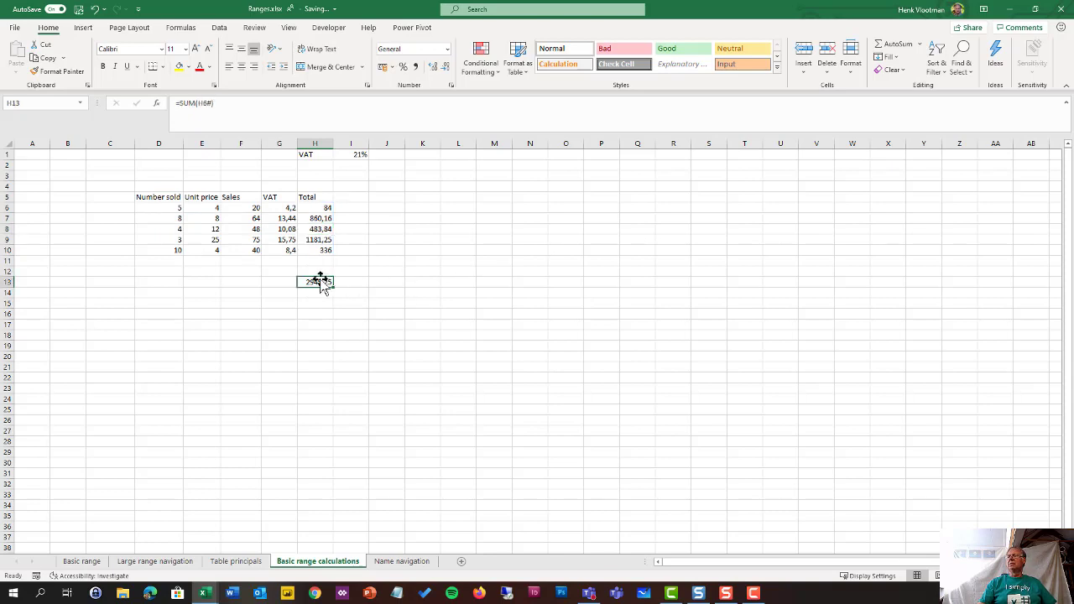
pyautogui.moveTo(322, 281); pyautogui.dragTo(317, 181)
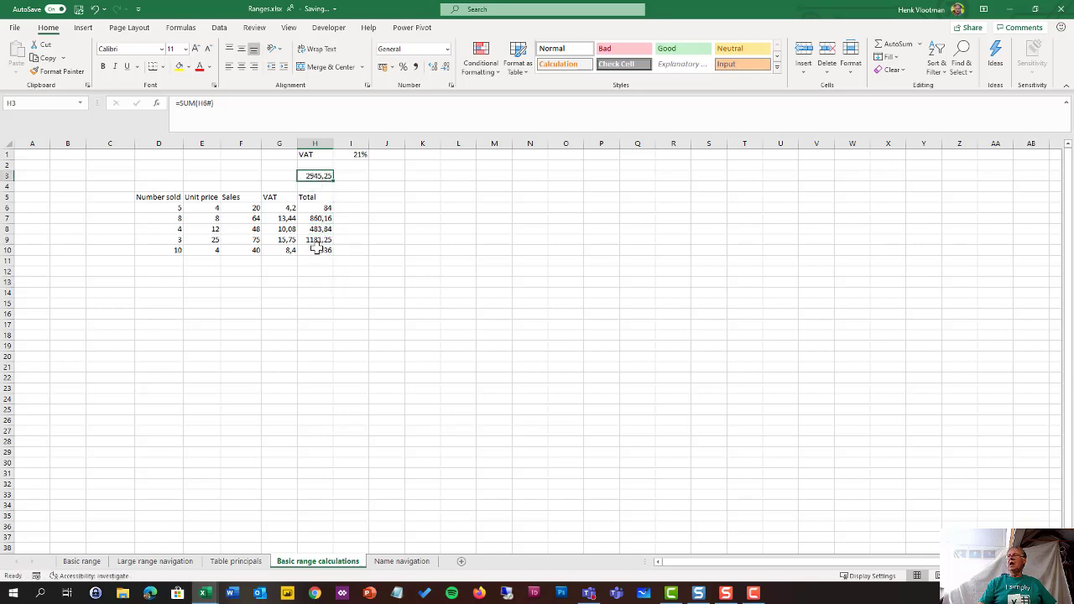
pyautogui.scroll(-1, 318, 248)
pyautogui.scroll(1, 318, 248)
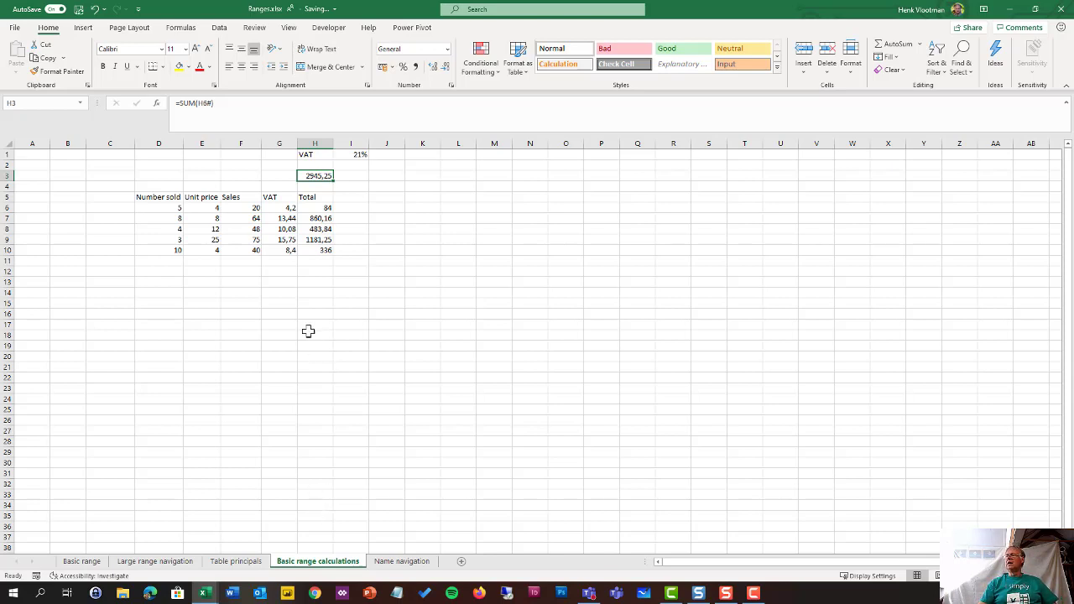
pyautogui.scroll(-3, 308, 331)
pyautogui.scroll(3, 308, 330)
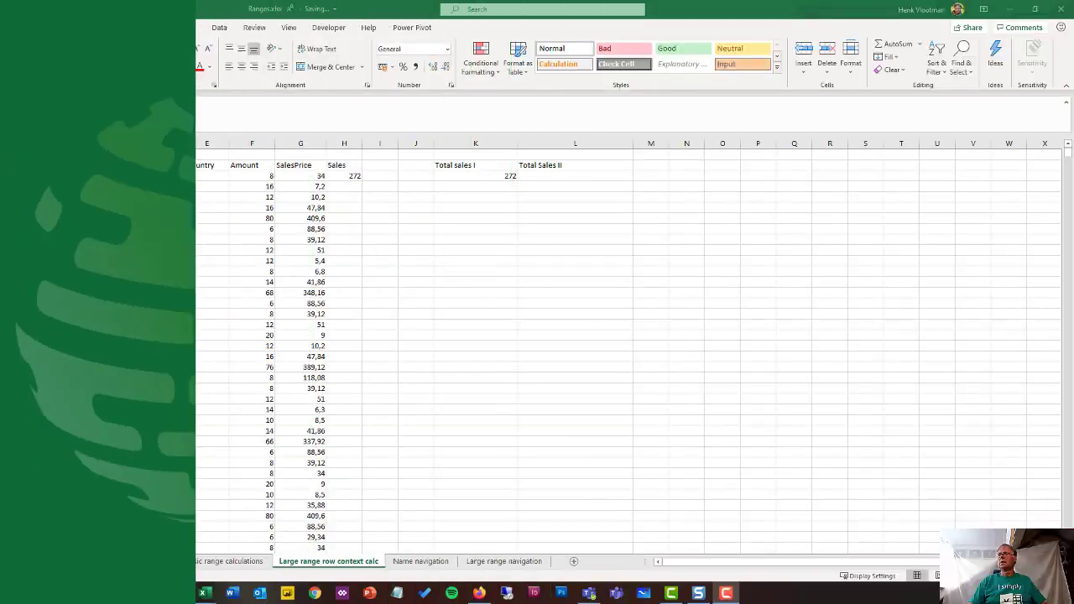
# - Select the entire sales data range from B2 on the Large range row context calc sheet, inspect its last rows, and return to B2
pyautogui.click(44, 156)
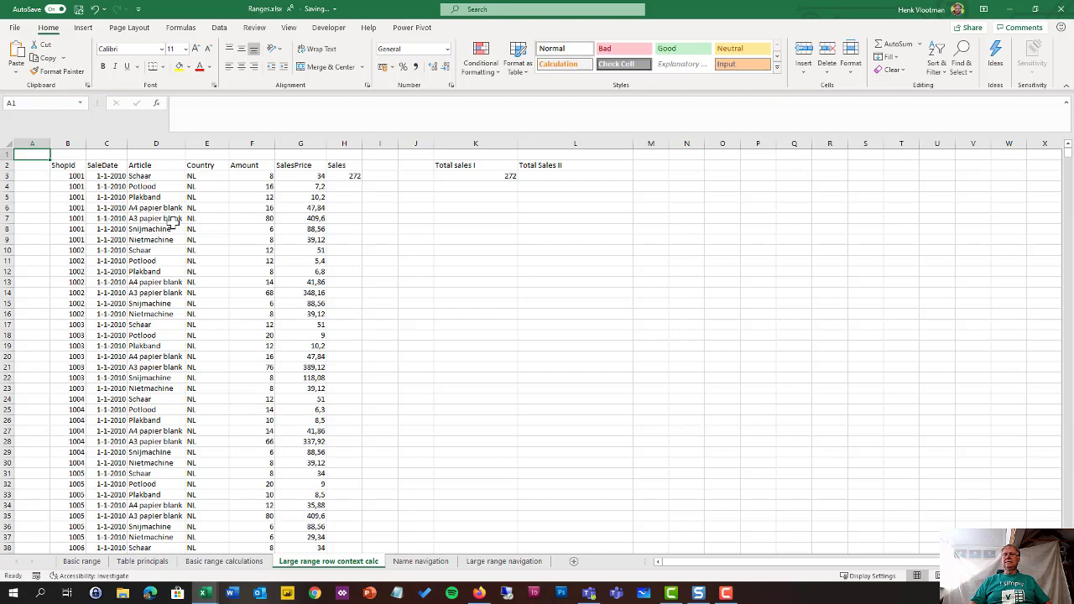
pyautogui.click(67, 165)
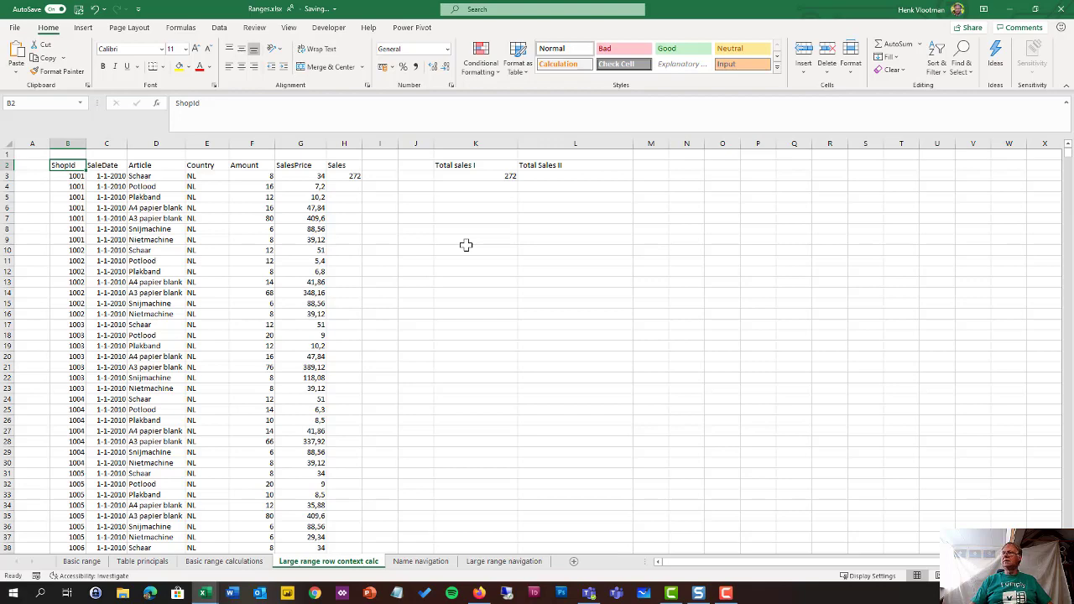
pyautogui.hotkey('ctrl', 'a')
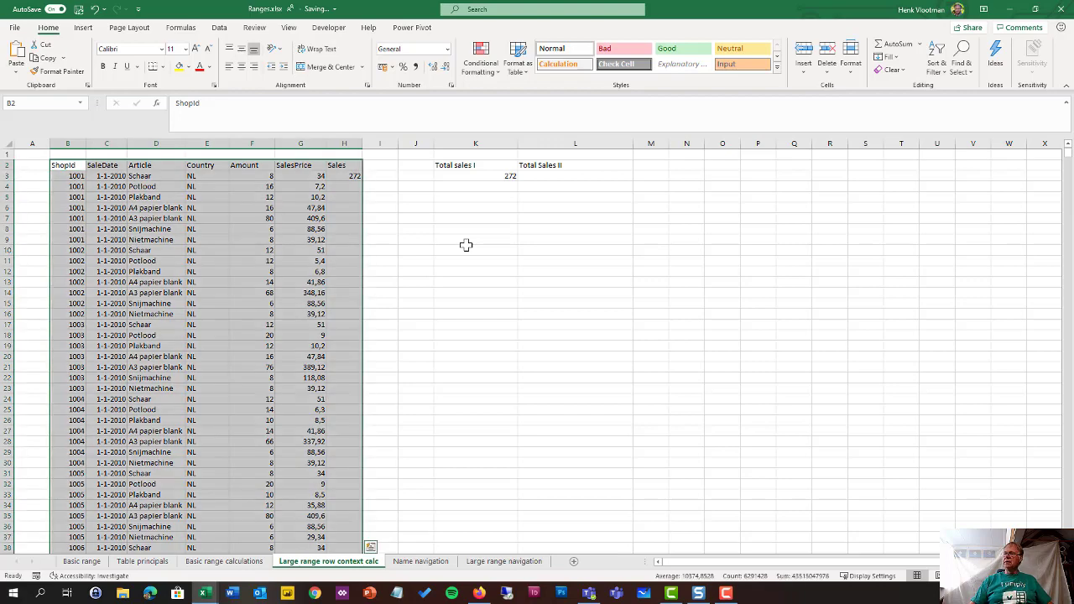
pyautogui.hotkey('ctrl', '.')
pyautogui.hotkey('ctrl', '.')
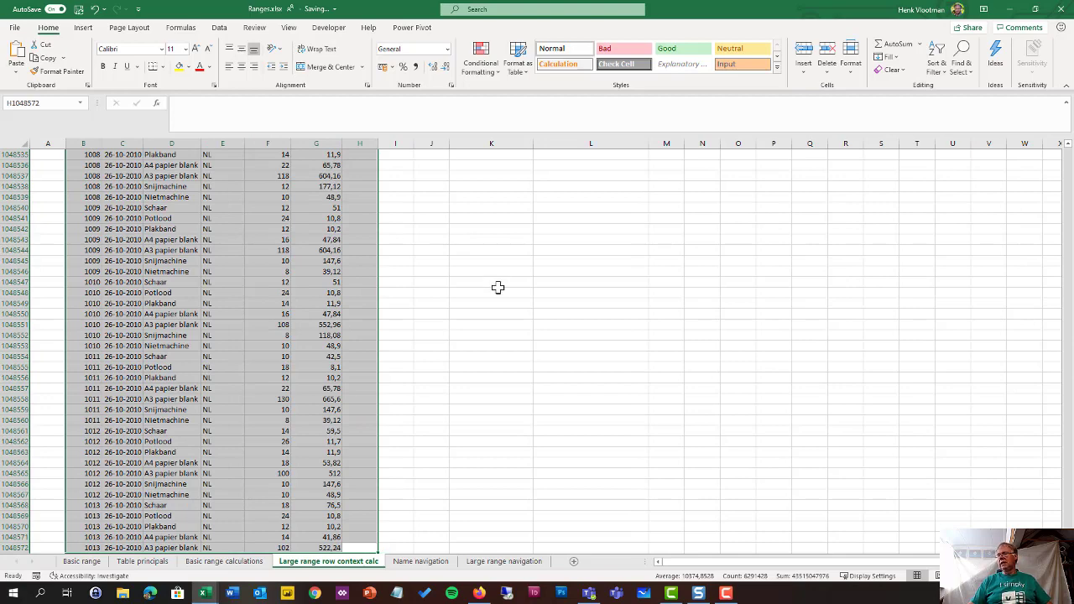
pyautogui.scroll(-5, 503, 294)
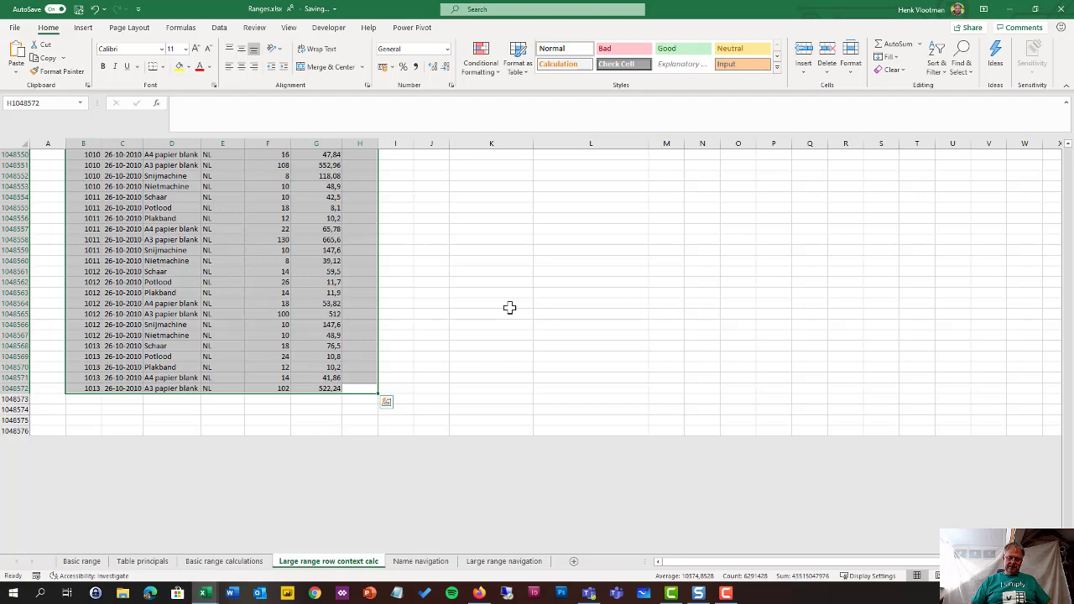
pyautogui.hotkey('ctrl', '.')
pyautogui.hotkey('ctrl', '.')
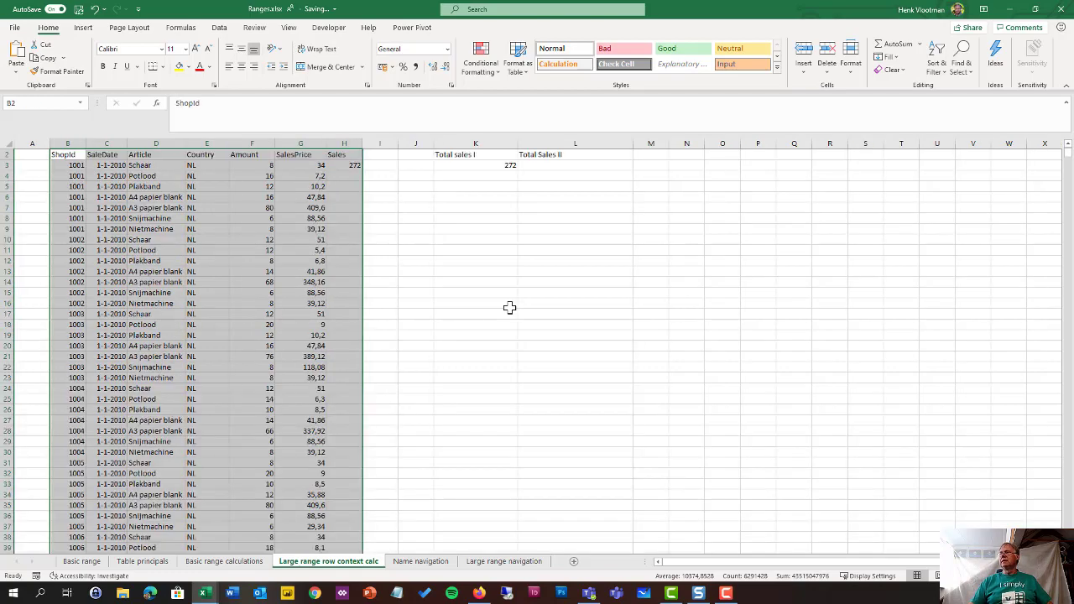
pyautogui.scroll(1, 461, 267)
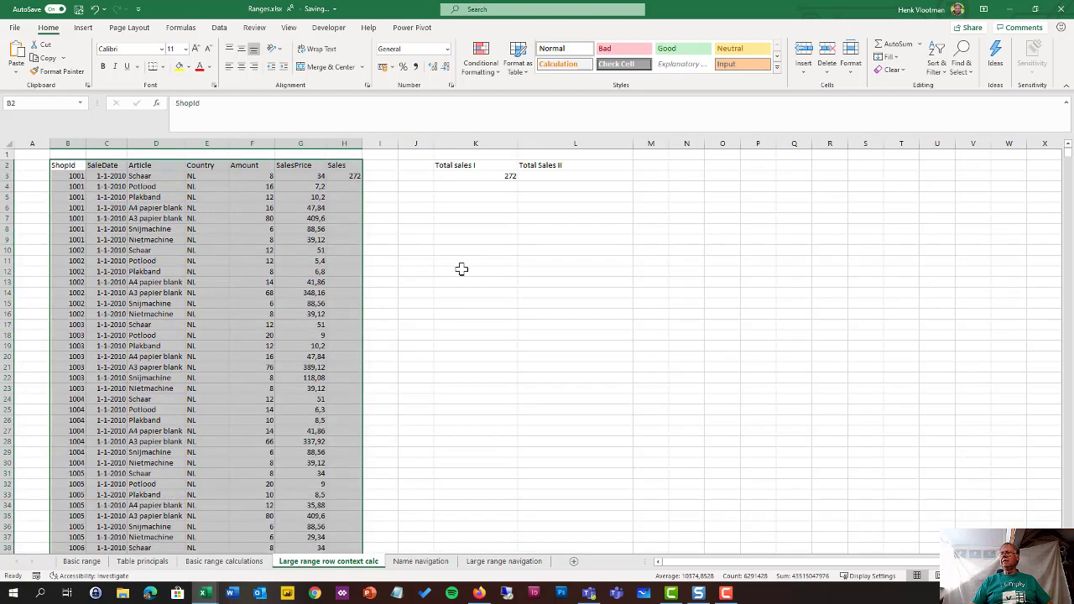
# - Review the formula =F3*G3 in the first Sales cell, H3, and fill it down the whole Sales column
pyautogui.click(342, 177)
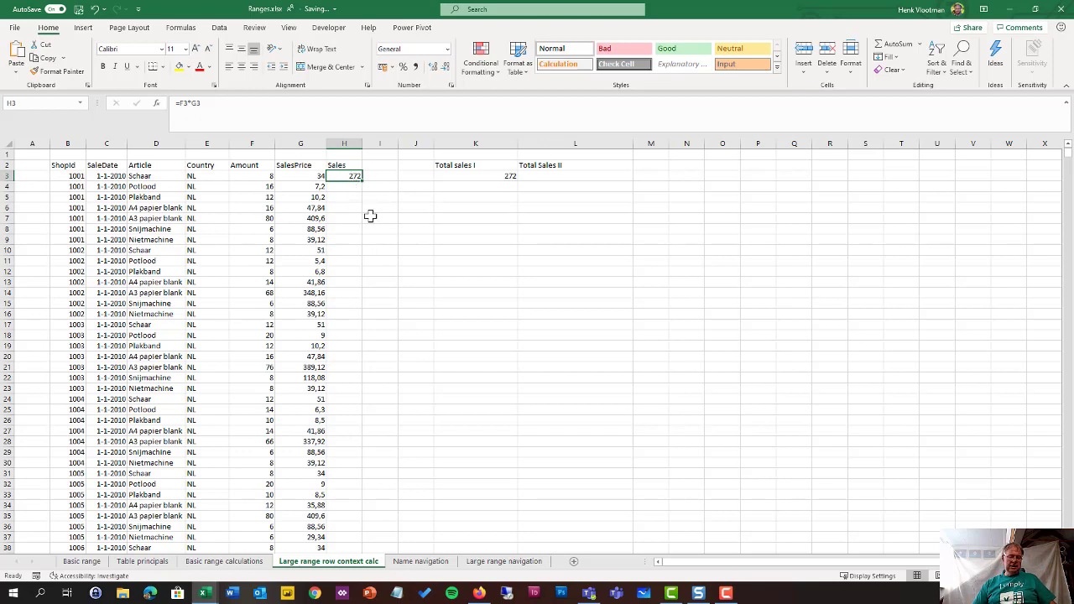
pyautogui.press('F2')
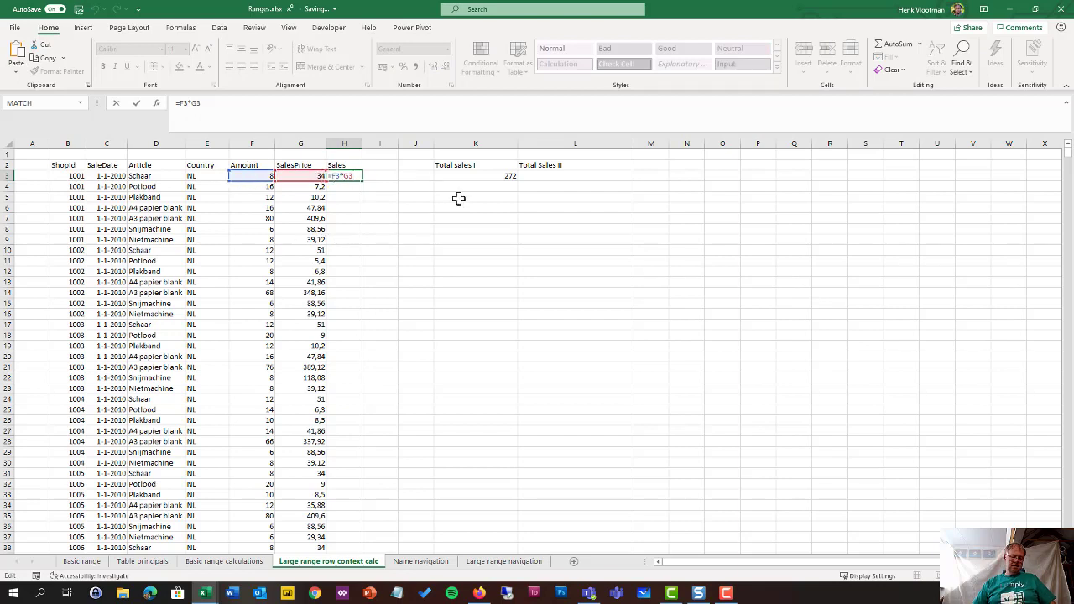
pyautogui.press('Escape')
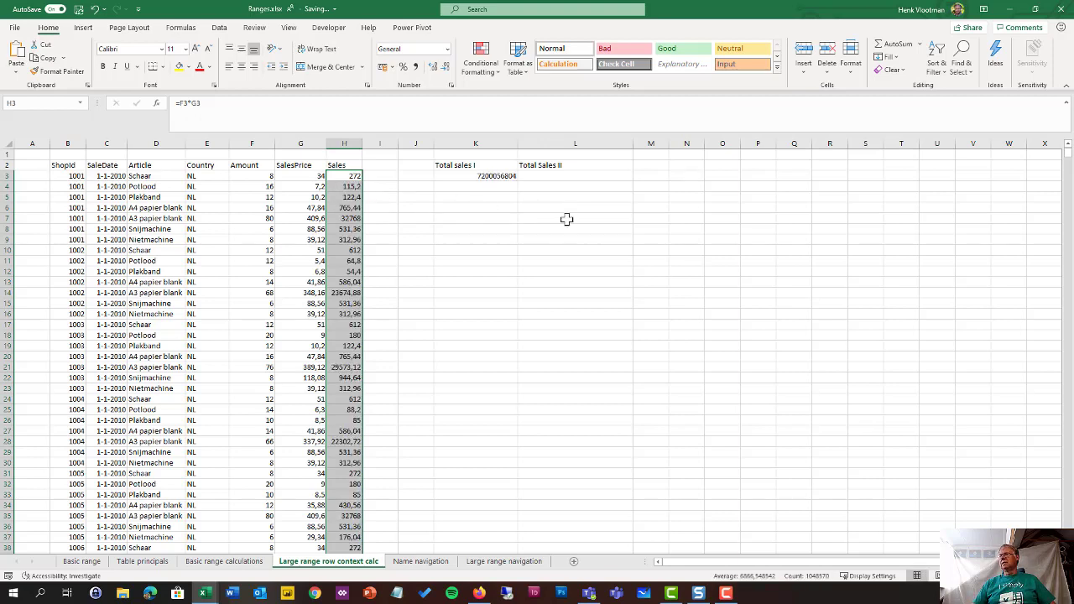
# - Clear the Total sales I formula in K3 and check the Sales column's extent from H3 to its last row, returning to K3
pyautogui.click(497, 177)
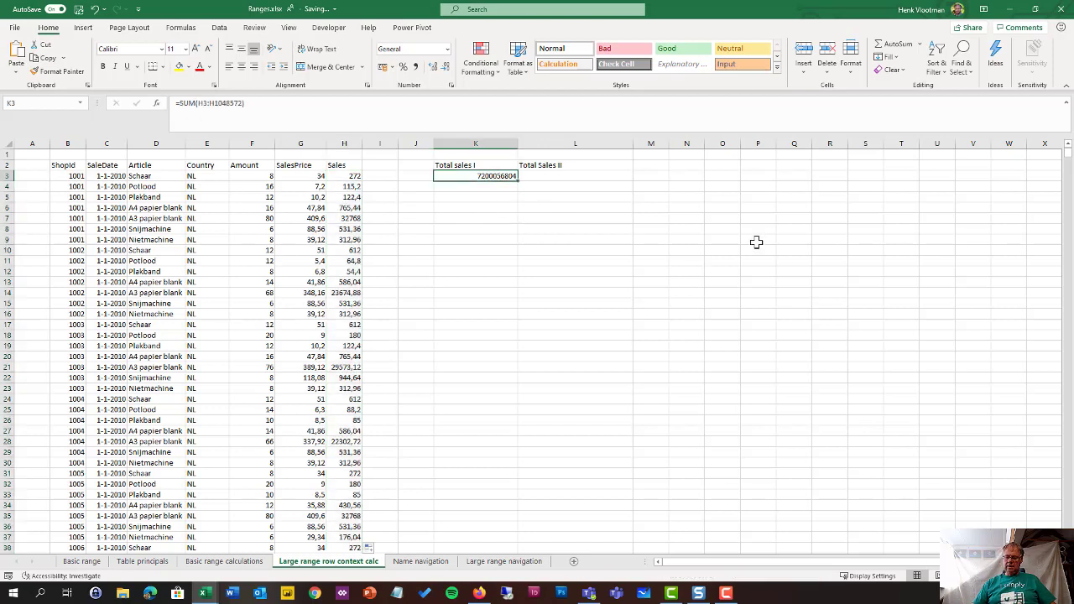
pyautogui.press('Delete')
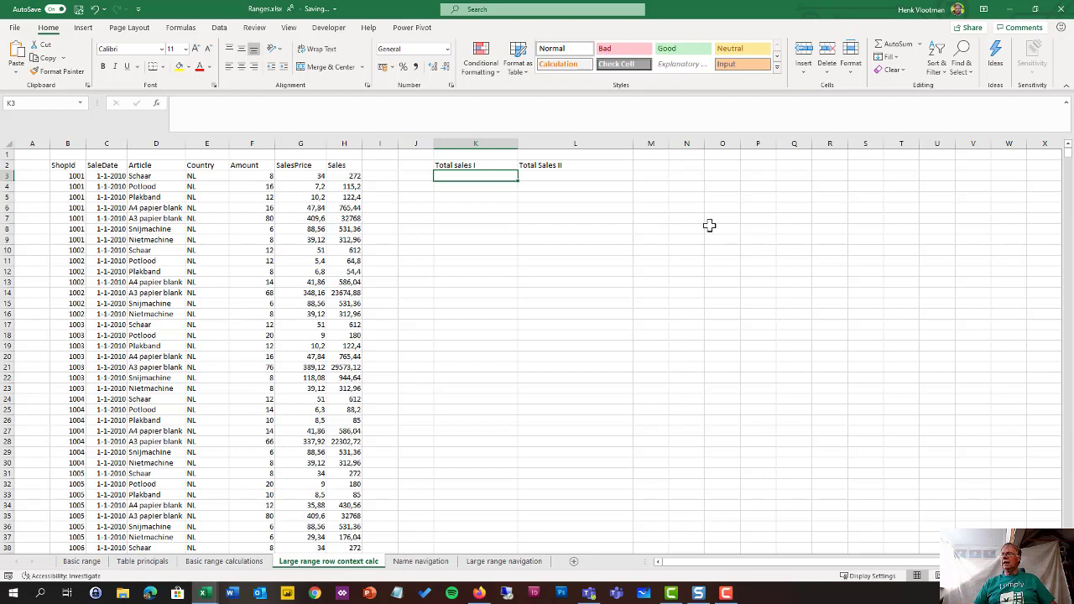
pyautogui.click(349, 176)
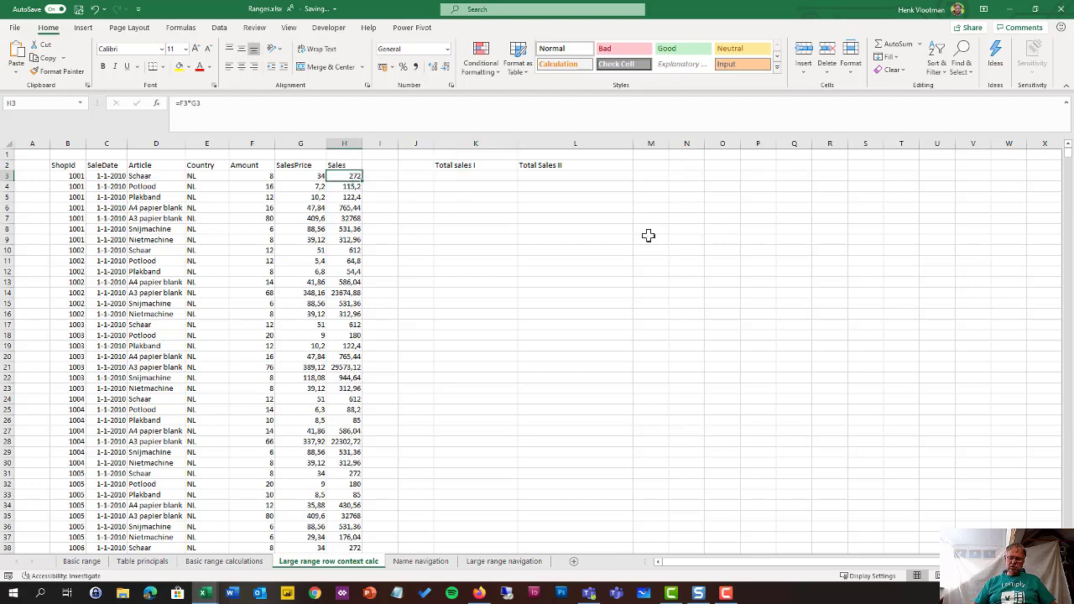
pyautogui.hotkey('ctrl', 'shift', 'Down')
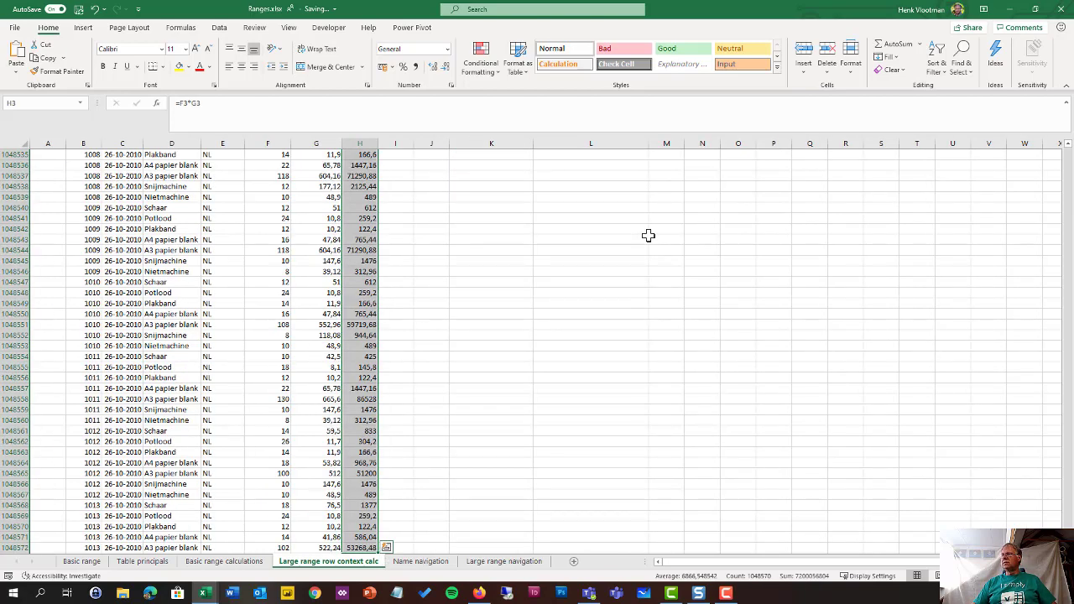
pyautogui.hotkey('ctrl', 'Up')
pyautogui.press('Down')
pyautogui.press('Right')
pyautogui.press('Right')
pyautogui.press('Right')
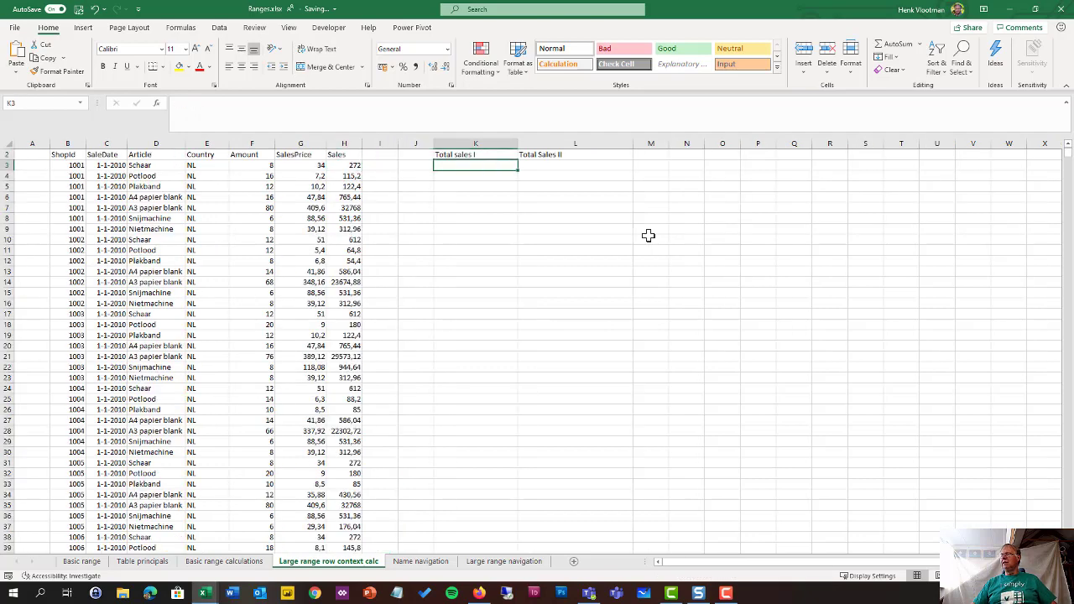
# - Total the whole Sales column in K3 with the formula =SUM(H3:H1048572) and check the cell's formula
pyautogui.click(269, 103)
pyautogui.write('=sum')
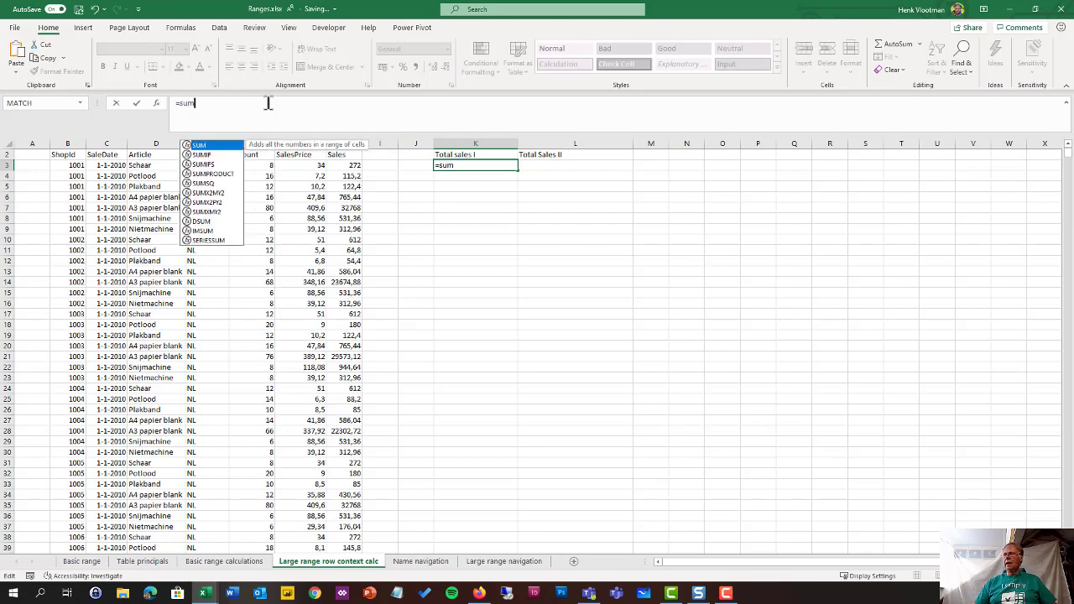
pyautogui.press('Tab')
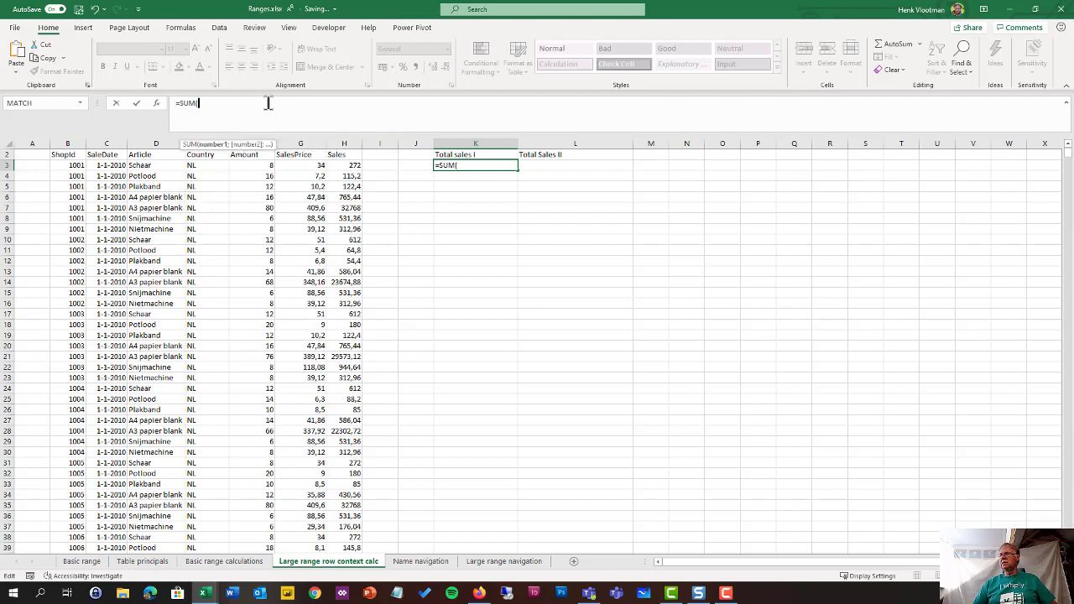
pyautogui.click(350, 165)
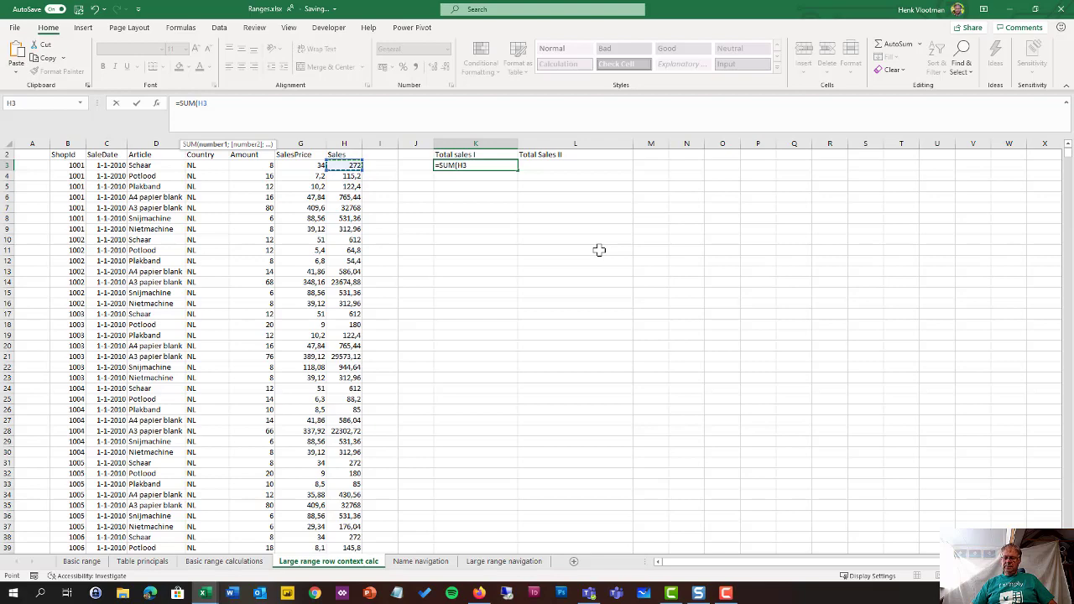
pyautogui.hotkey('ctrl', 'shift', 'Down')
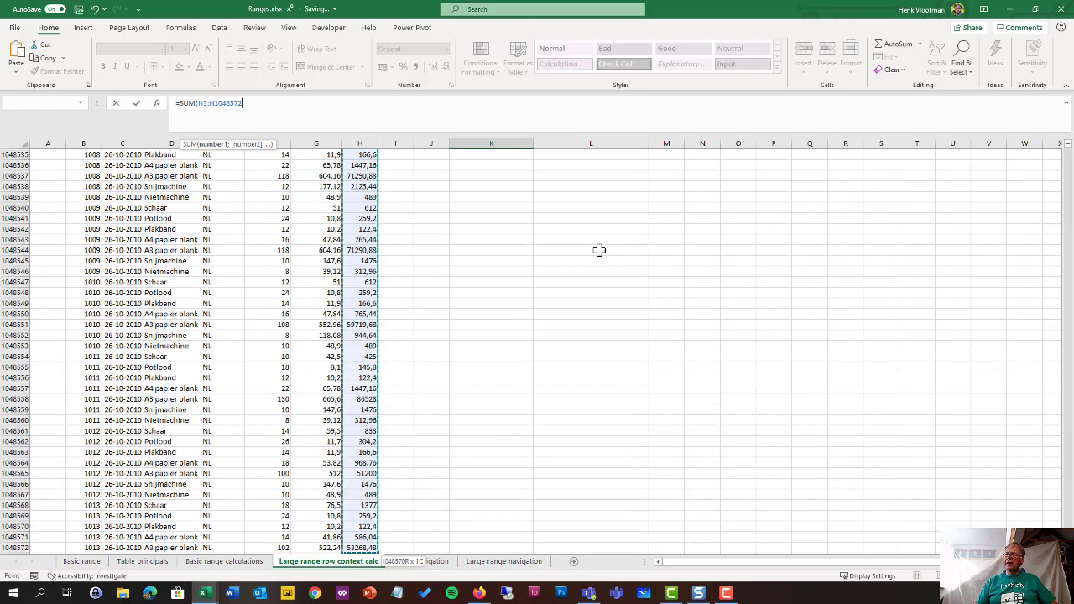
pyautogui.write(')')
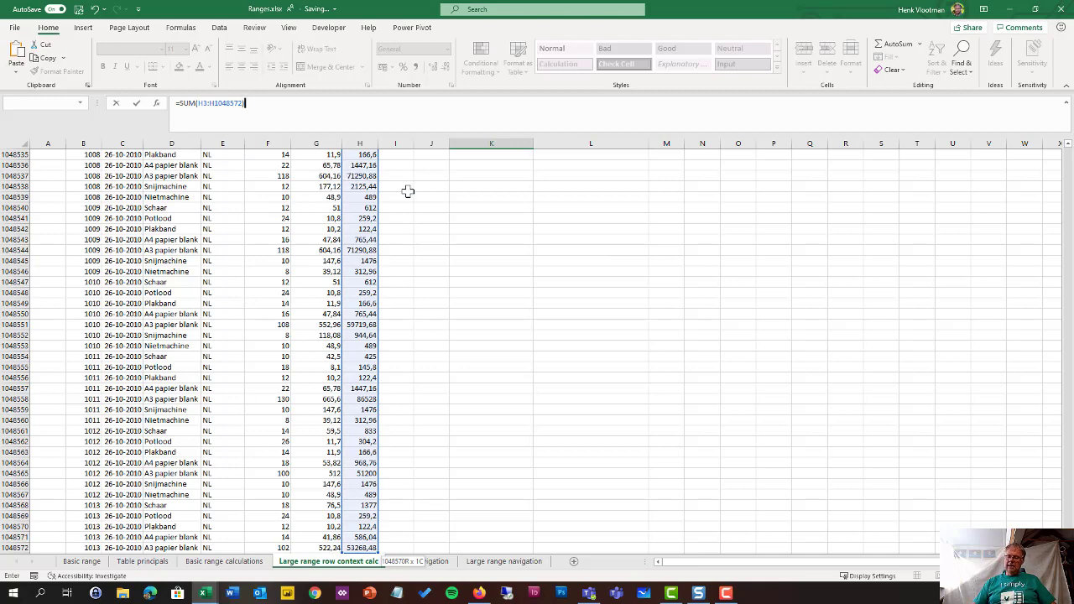
pyautogui.press('Escape')
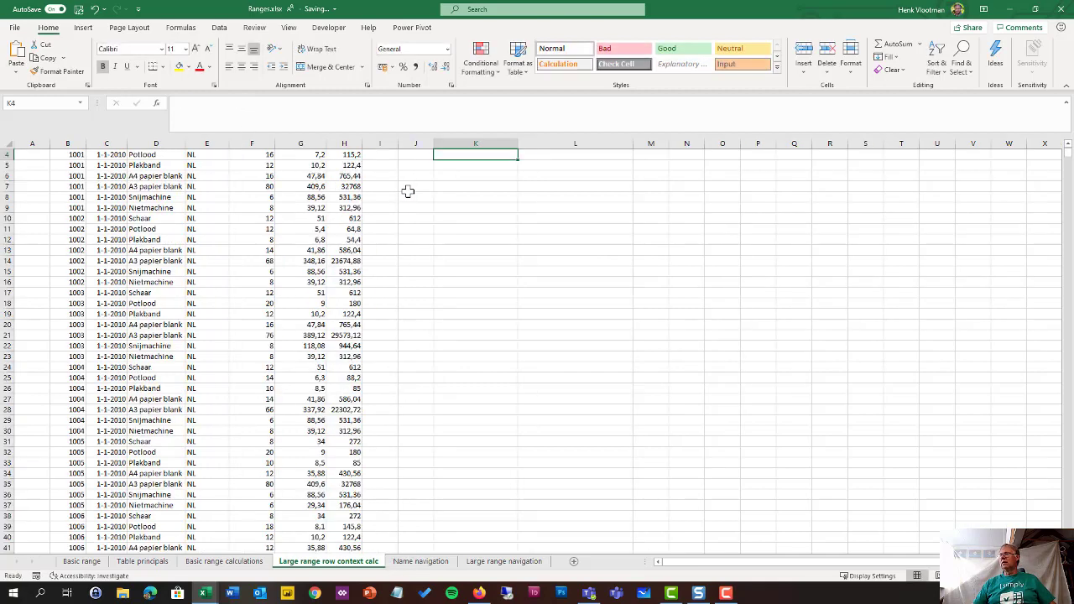
pyautogui.scroll(1, 487, 156)
pyautogui.click(470, 176)
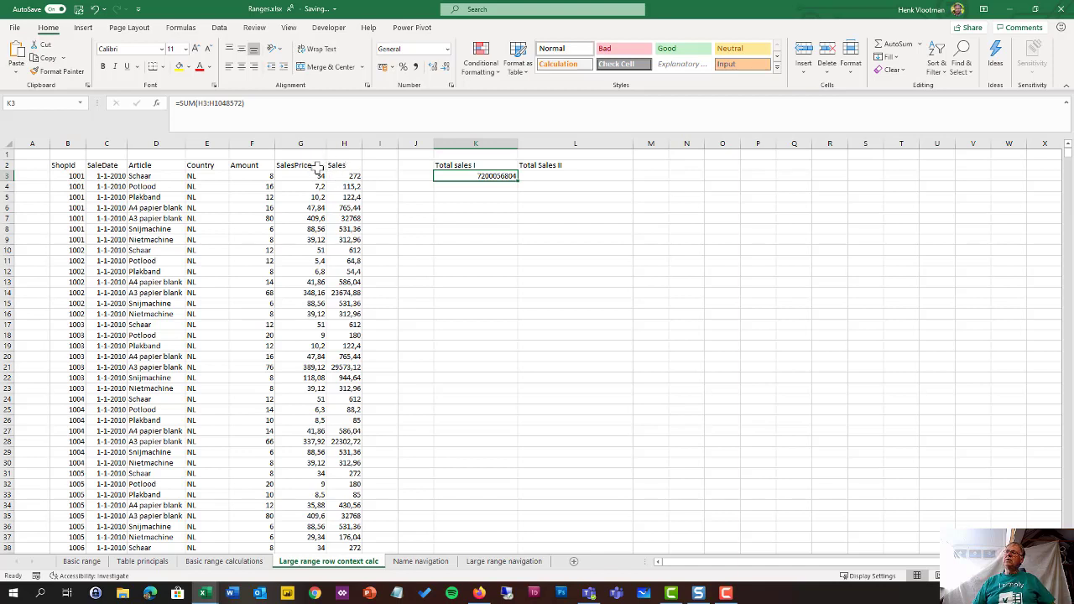
# - Go to the named range LrgAmount and check its last and first rows
pyautogui.click(78, 103)
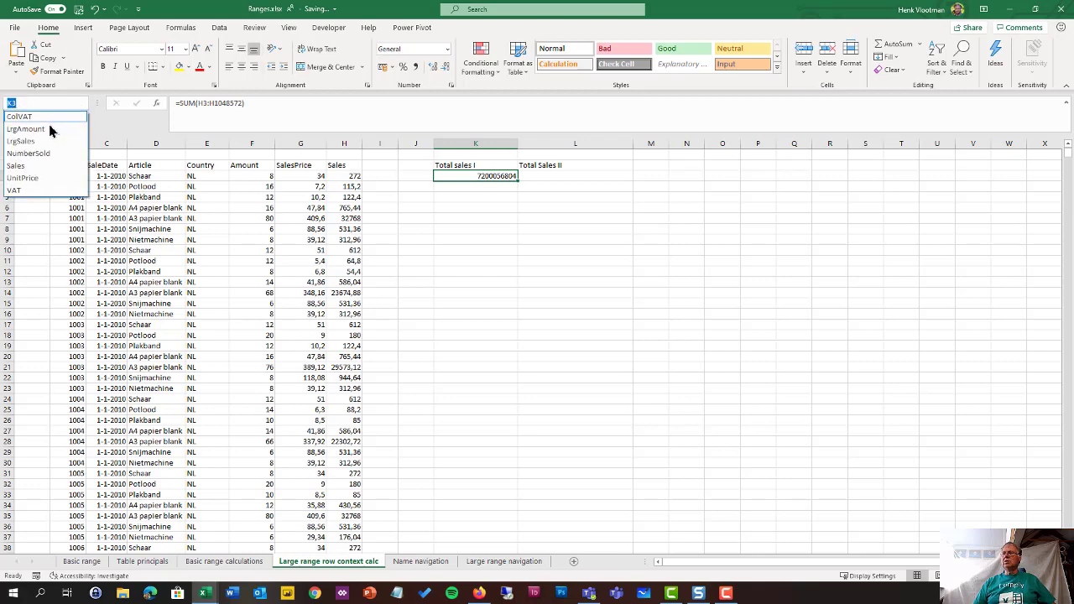
pyautogui.click(45, 129)
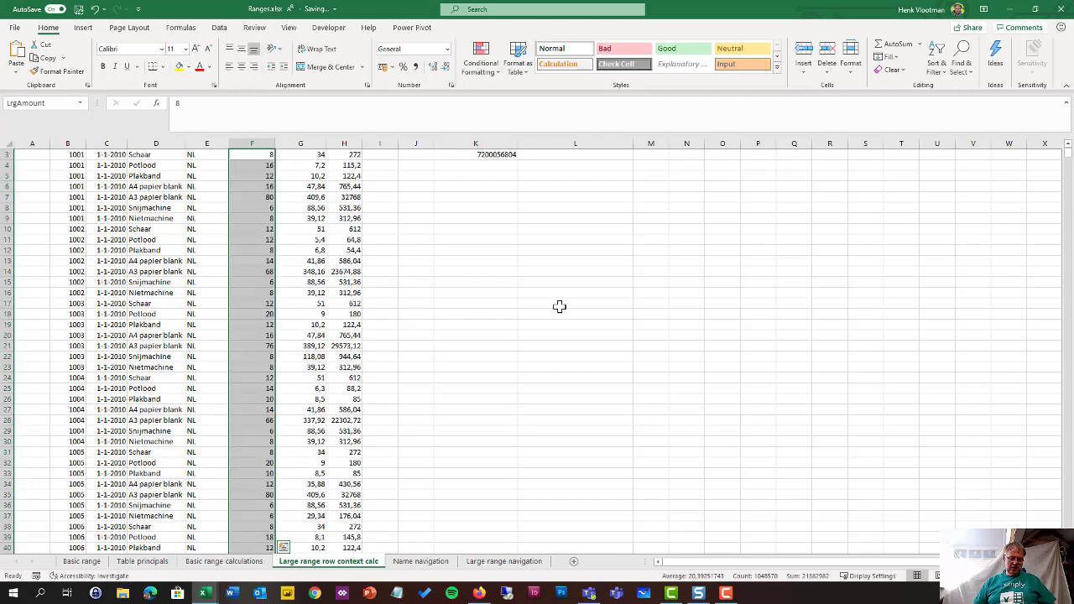
pyautogui.hotkey('ctrl', '.')
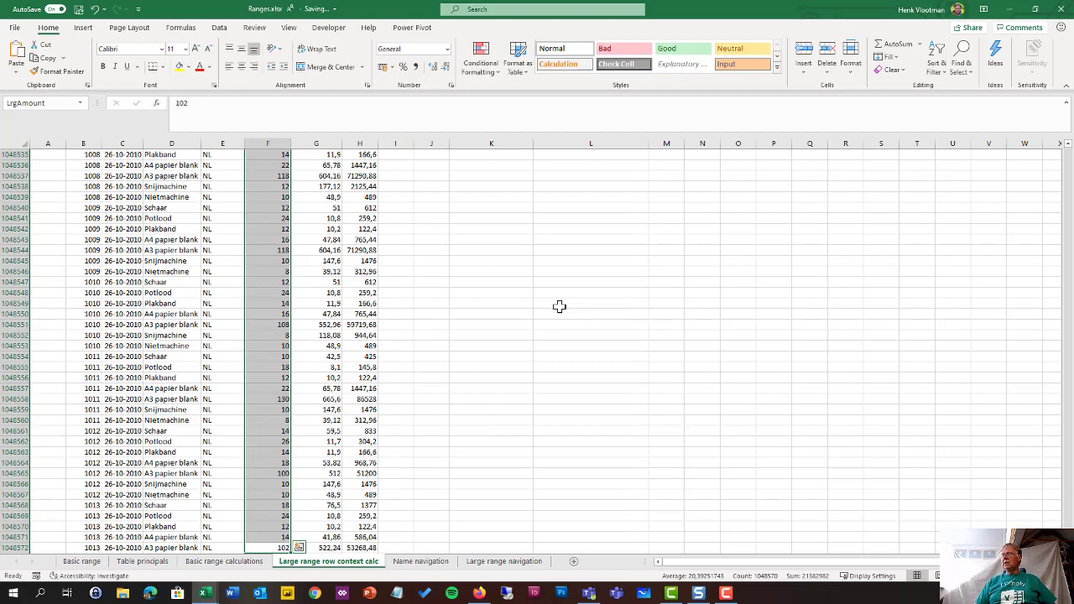
pyautogui.hotkey('ctrl', '.')
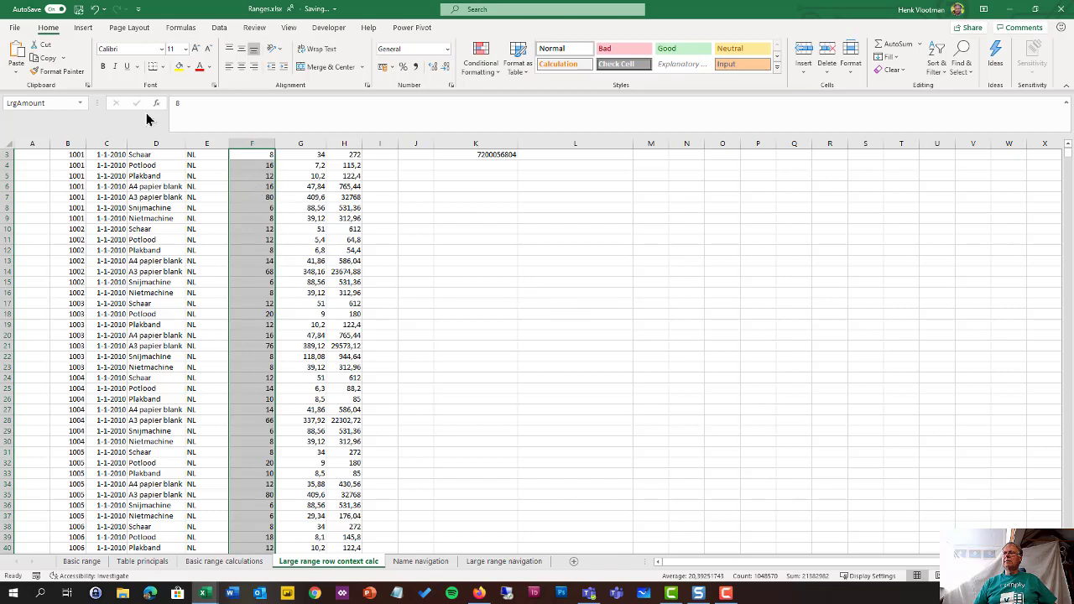
# - Go to the named range LrgSales, check both ends of the range, and return to the first SalesPrice cell, G3
pyautogui.click(82, 106)
pyautogui.click(88, 103)
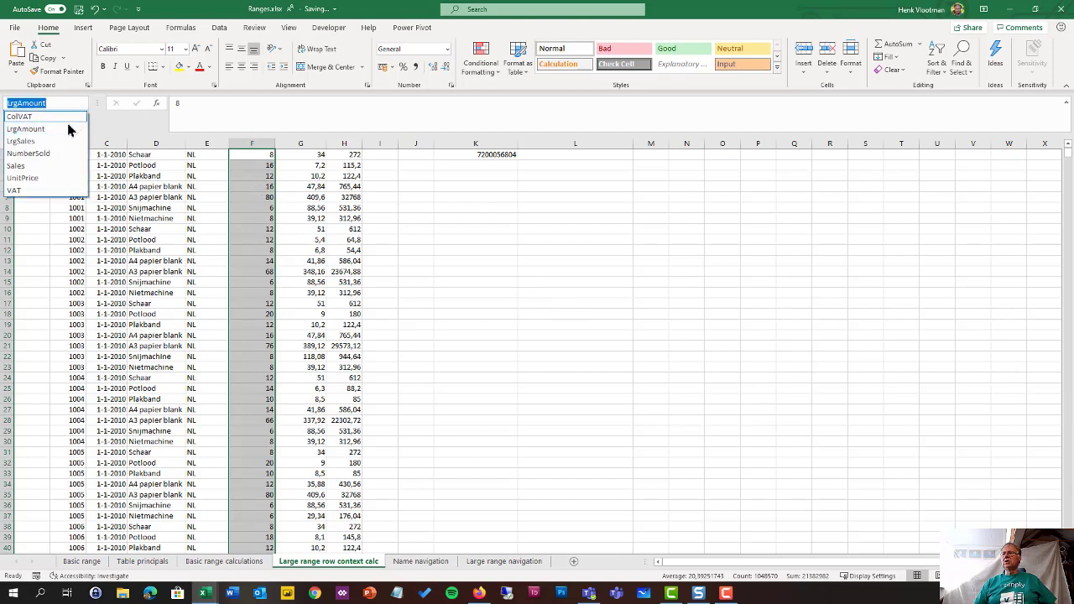
pyautogui.click(65, 143)
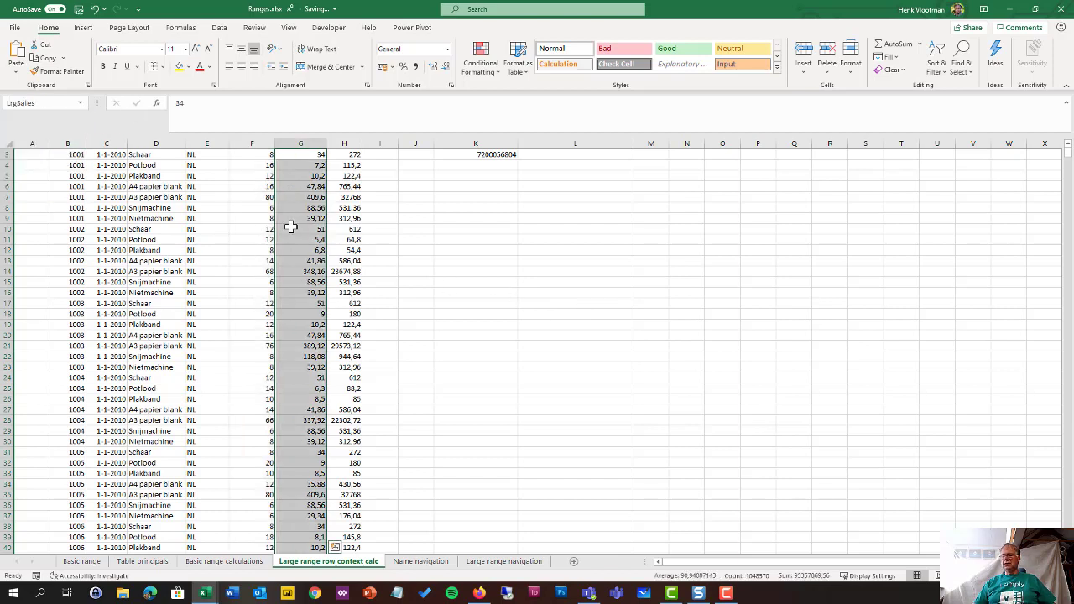
pyautogui.hotkey('ctrl', '.')
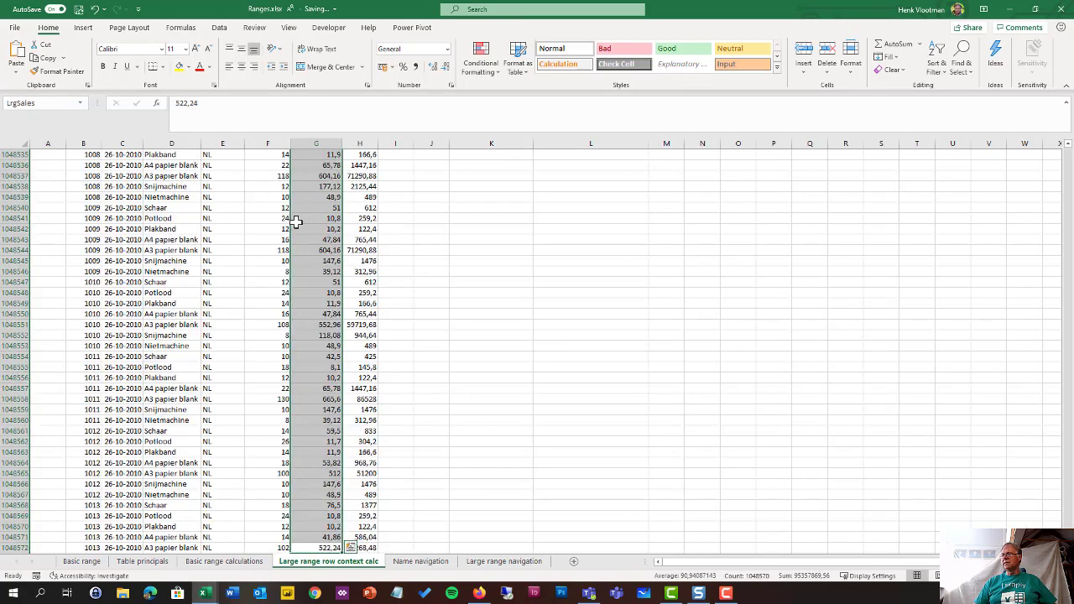
pyautogui.hotkey('ctrl', '.')
pyautogui.scroll(1, 361, 185)
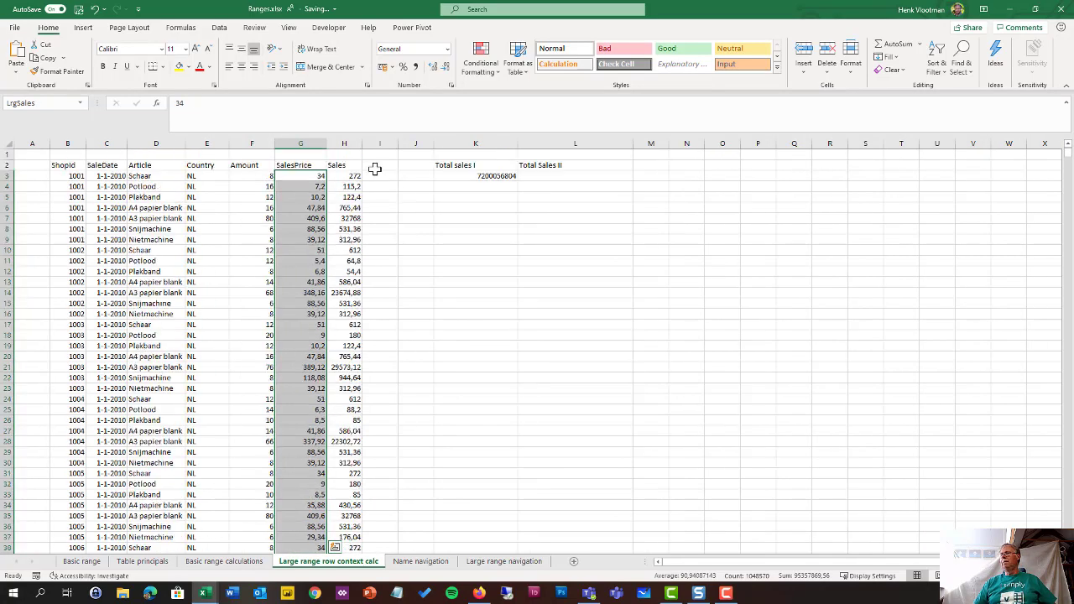
pyautogui.click(318, 175)
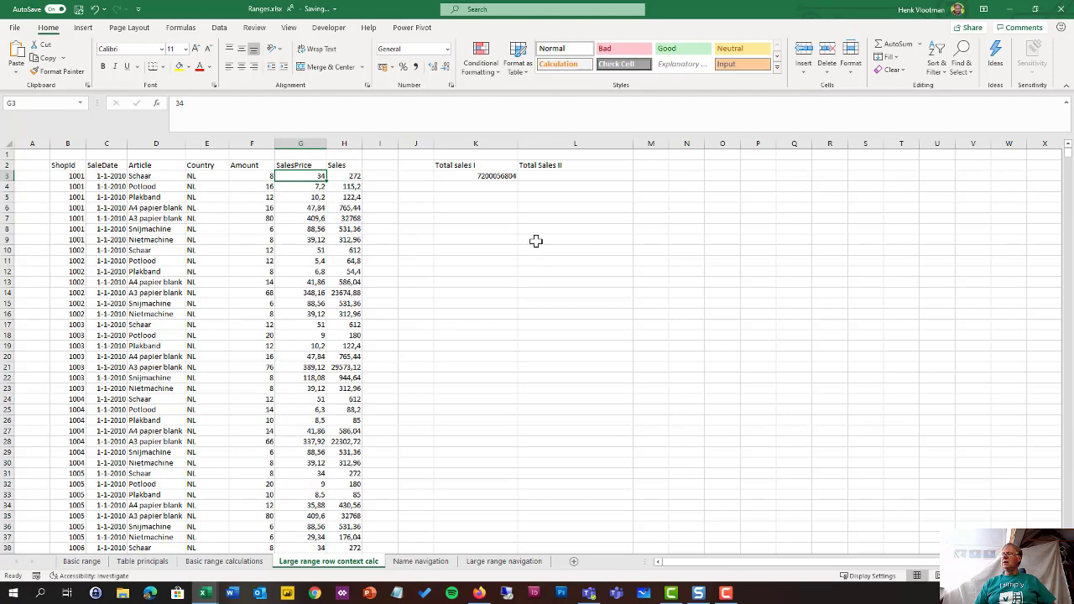
# - Calculate Total Sales II in L3 from the named ranges with the formula =SUM(LrgAmount*LrgSales)
pyautogui.click(549, 176)
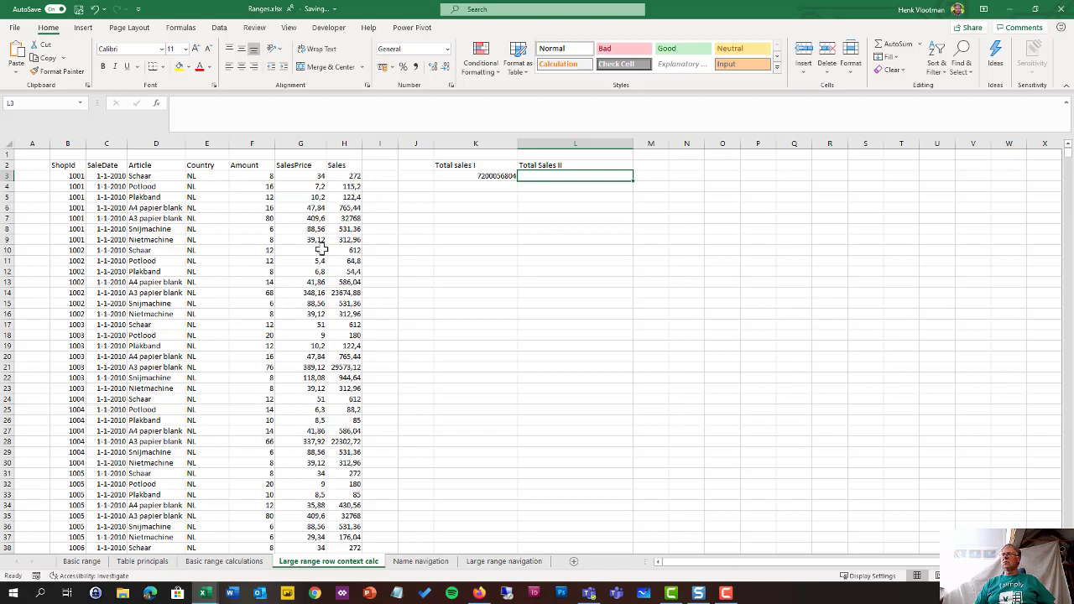
pyautogui.click(235, 109)
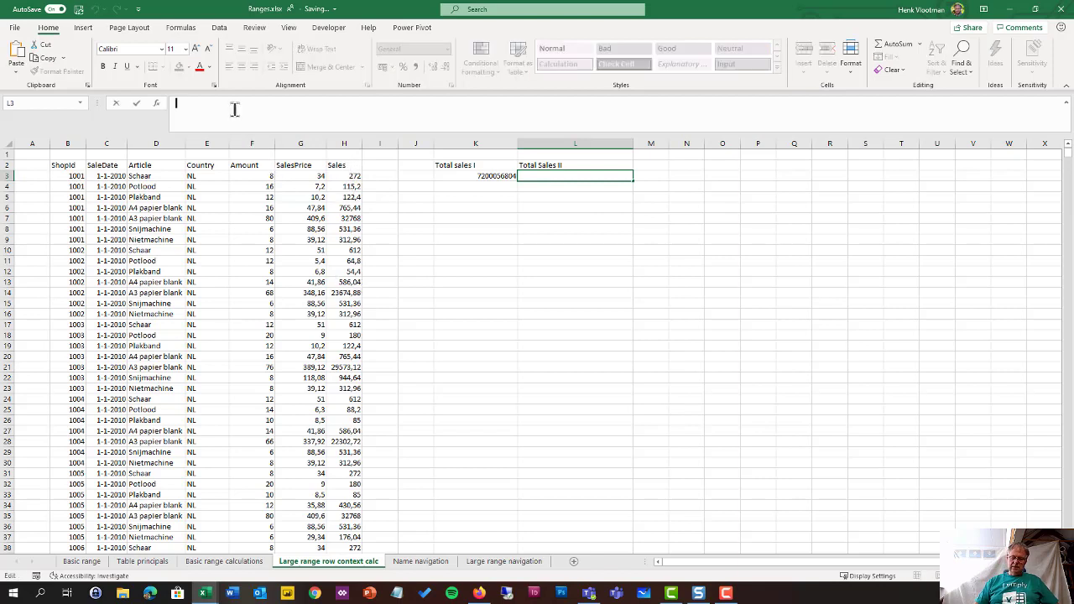
pyautogui.write('=Su')
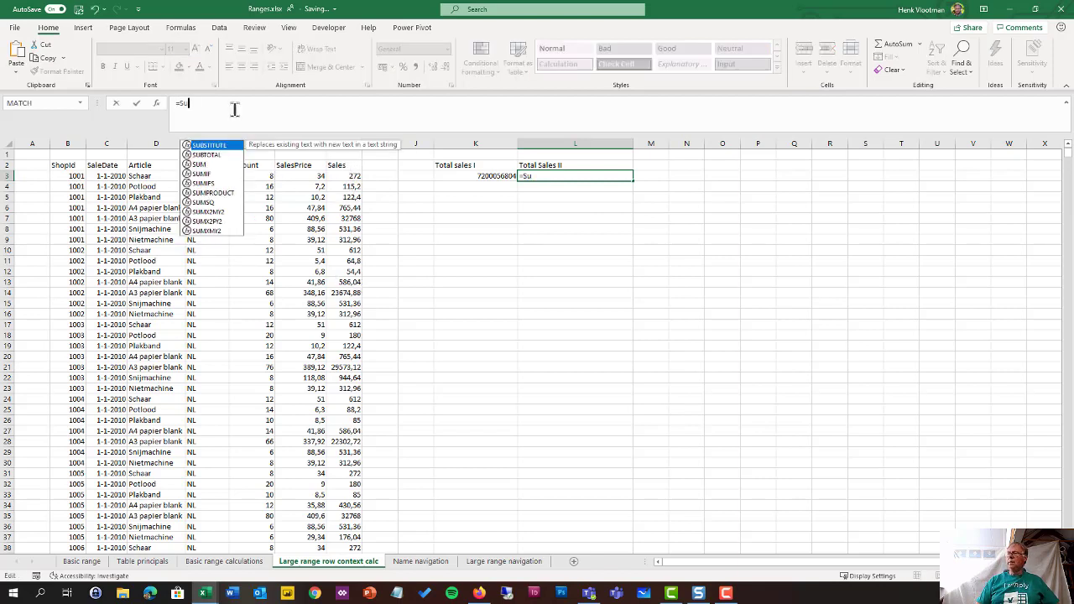
pyautogui.write('m')
pyautogui.press('Tab')
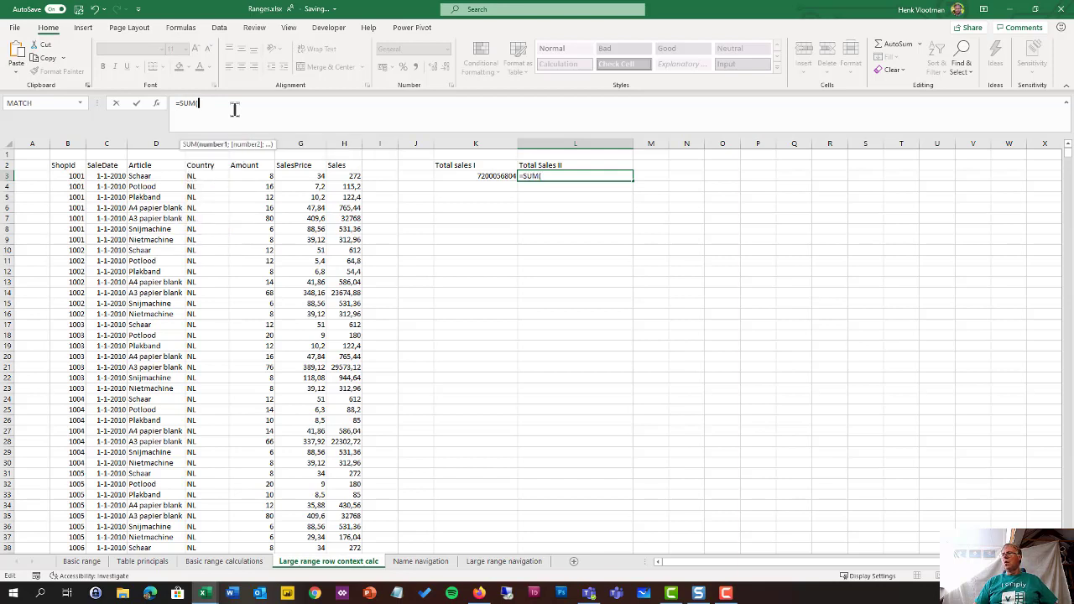
pyautogui.write('lrg')
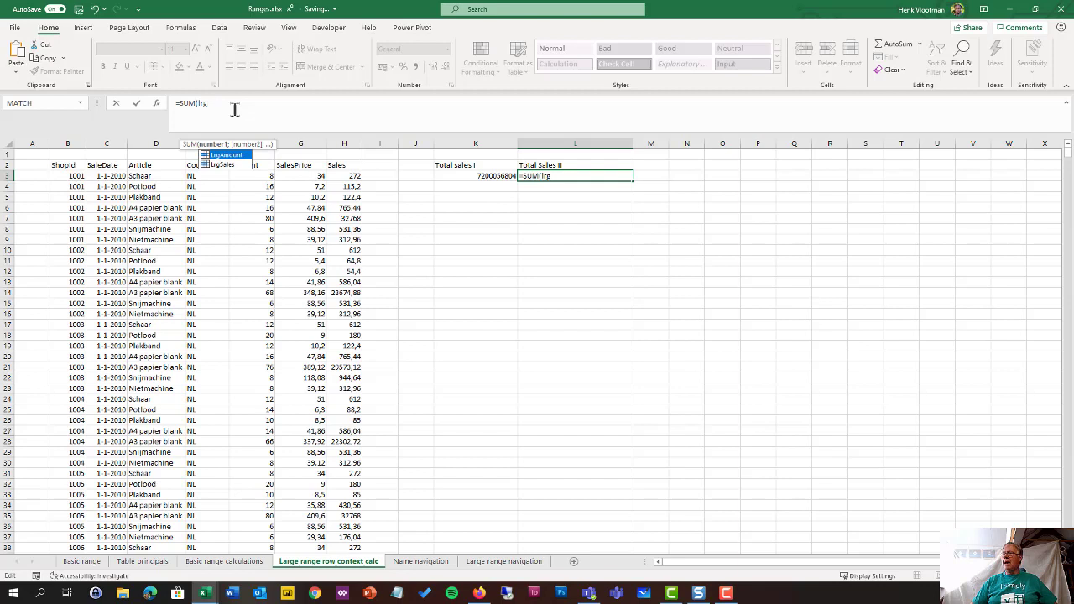
pyautogui.press('Tab')
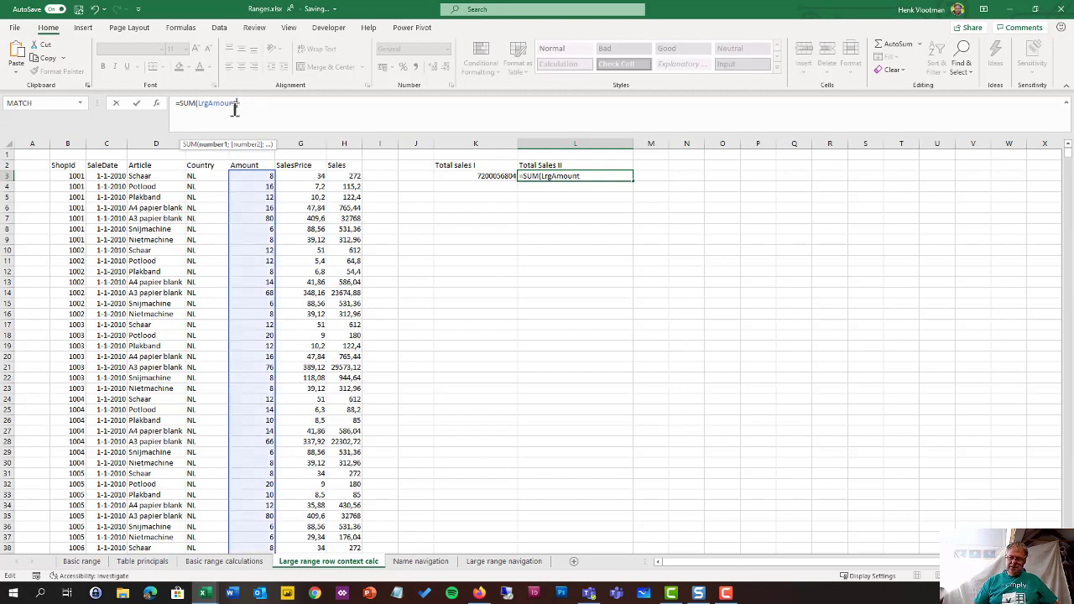
pyautogui.write('*le')
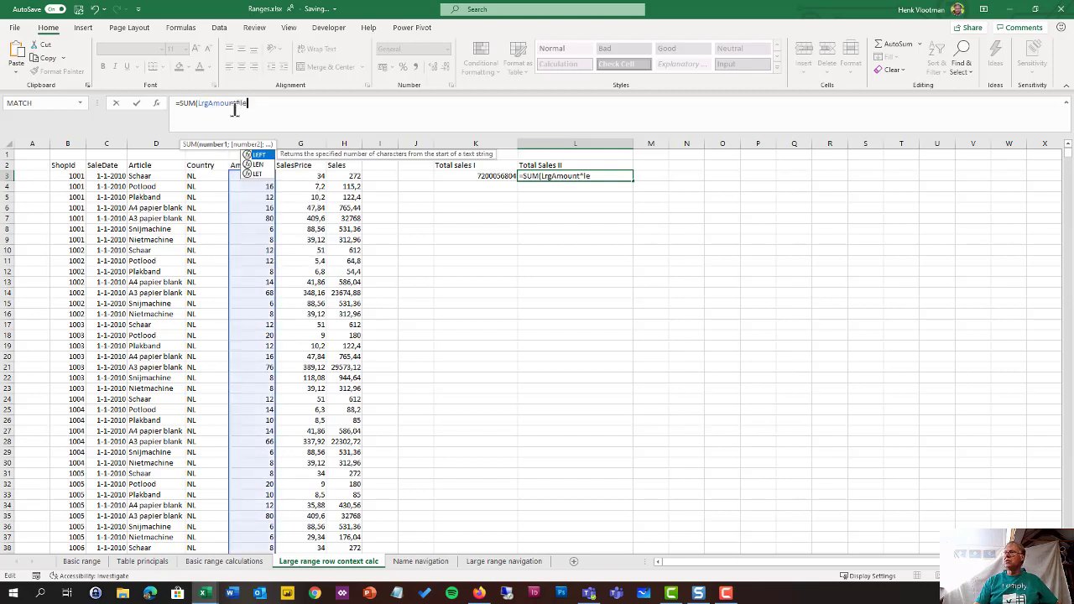
pyautogui.press('BackSpace')
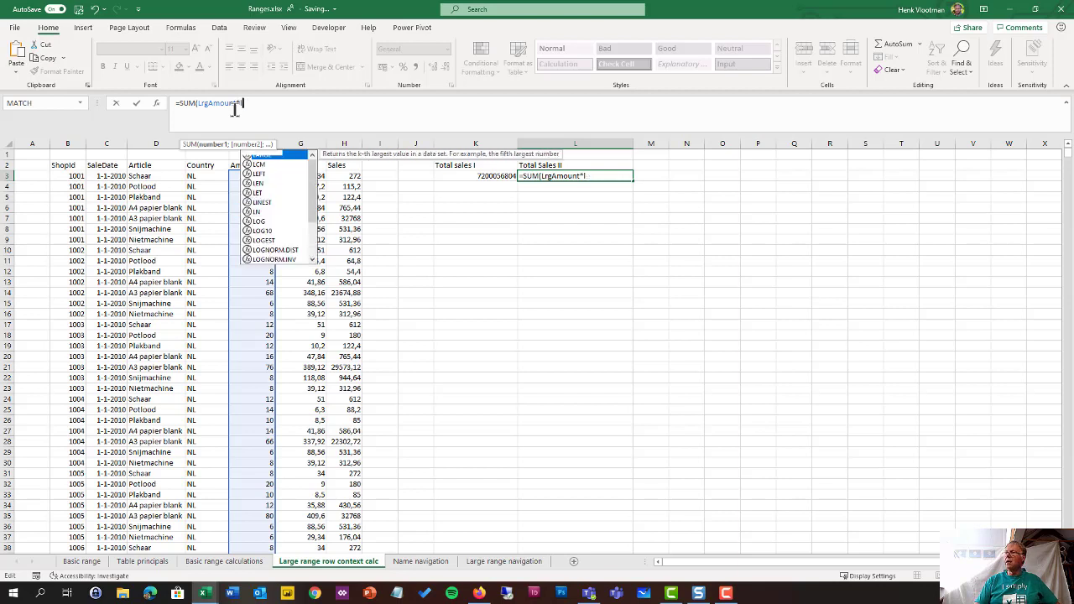
pyautogui.write('rg')
pyautogui.press('Down')
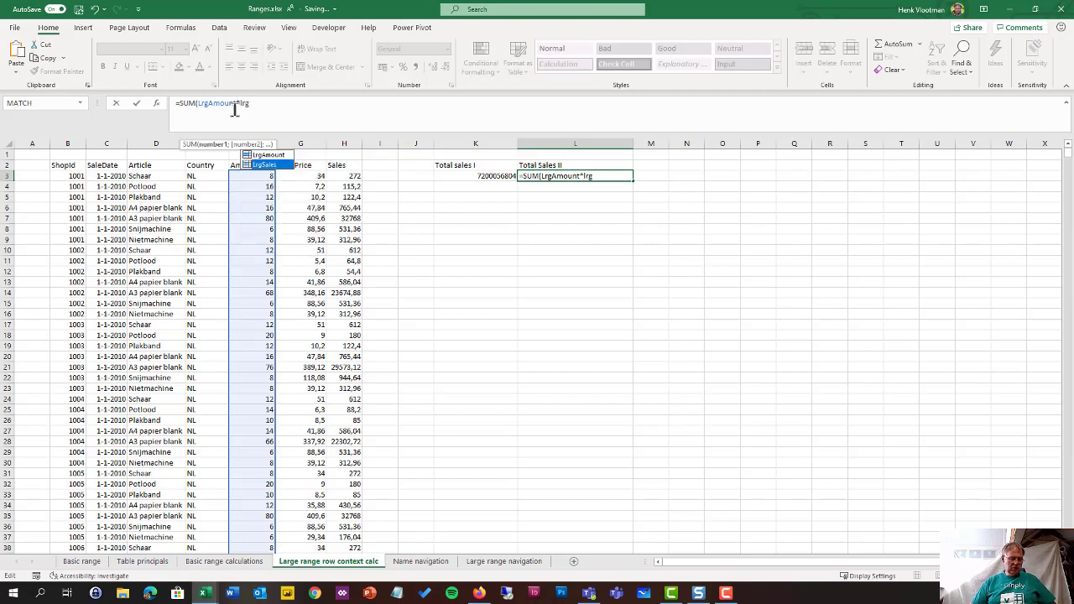
pyautogui.press('Tab')
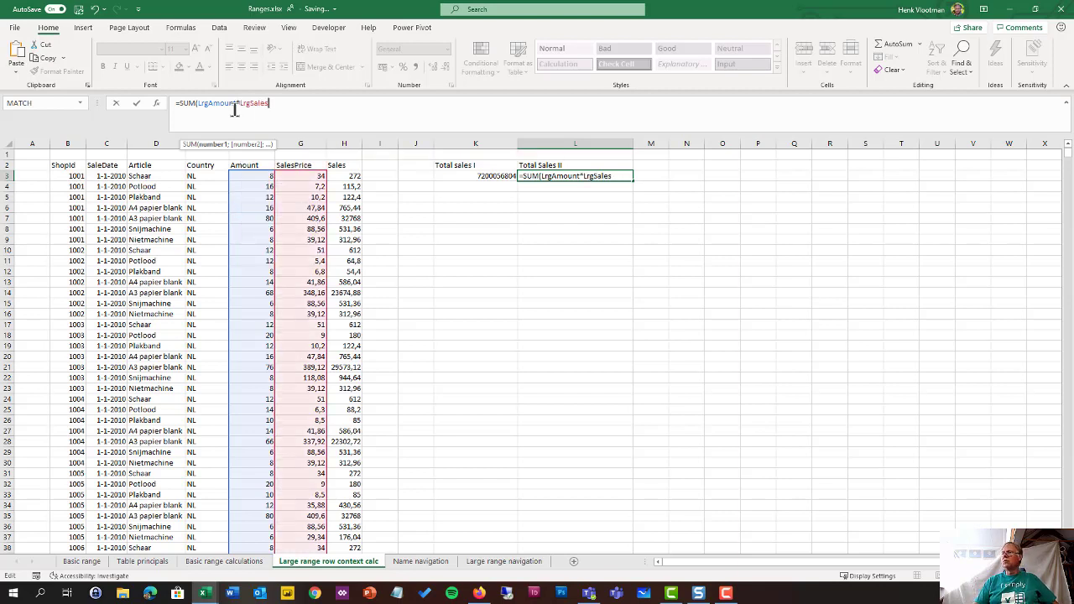
pyautogui.write(')')
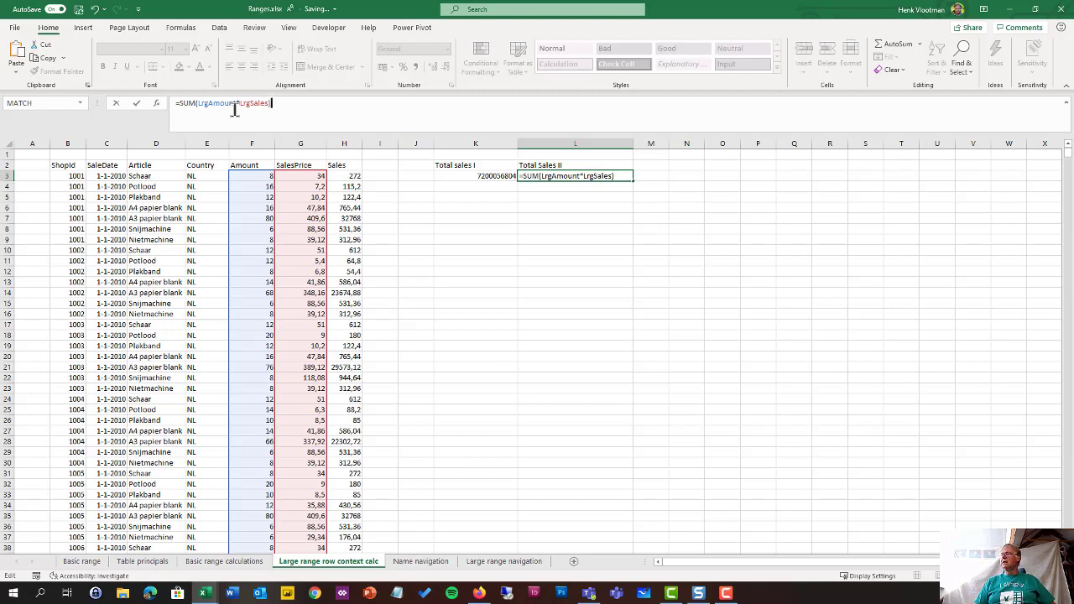
pyautogui.press('Return')
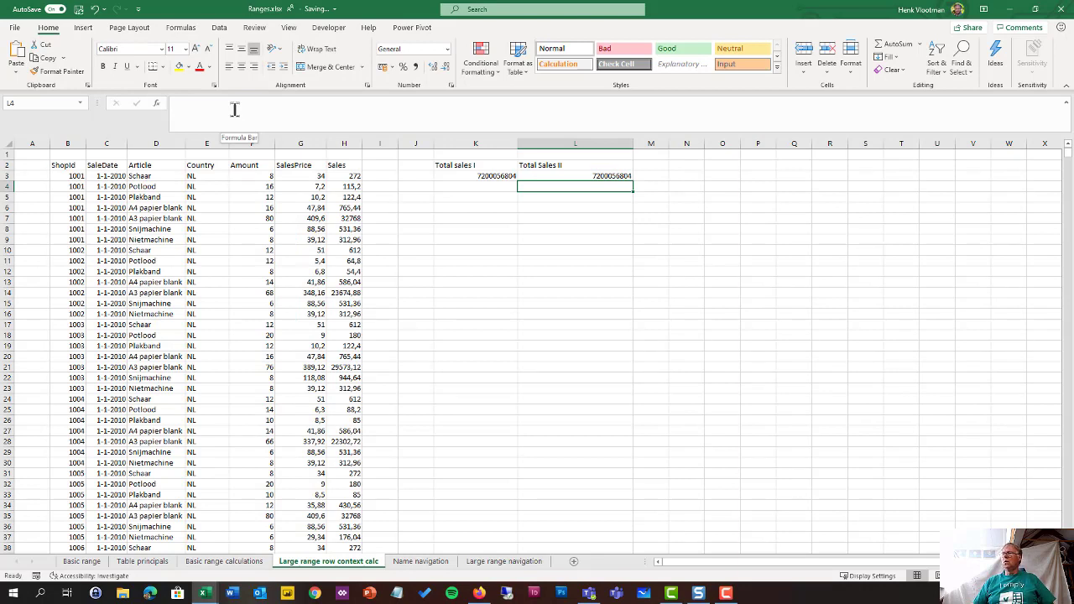
# - Compare the row formulas in the Sales column with both total formulas by showing all sheet formulas, and return to the values view
pyautogui.click(344, 177)
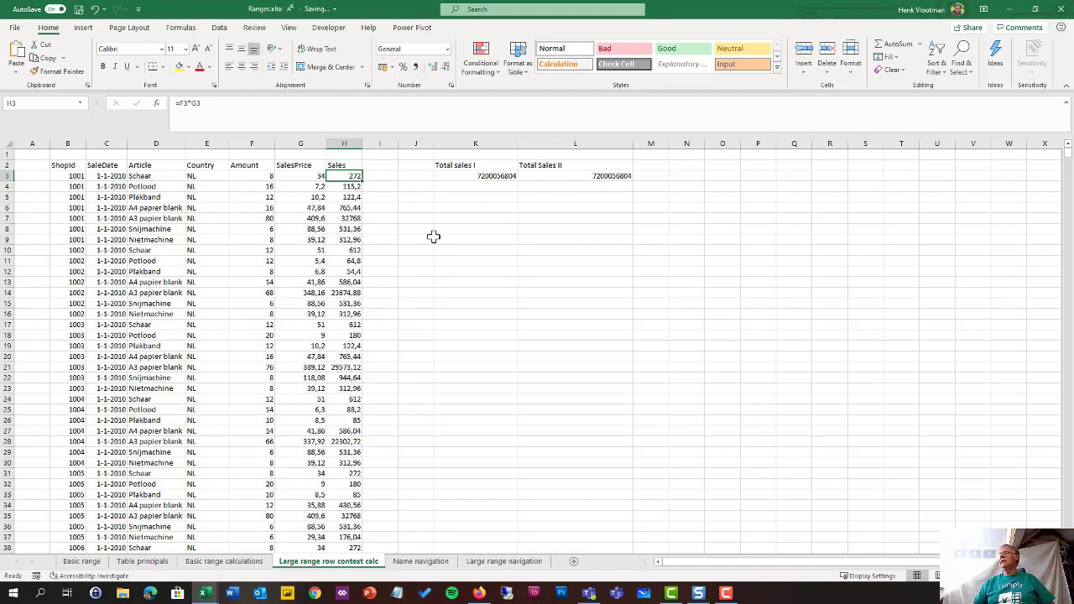
pyautogui.click(613, 176)
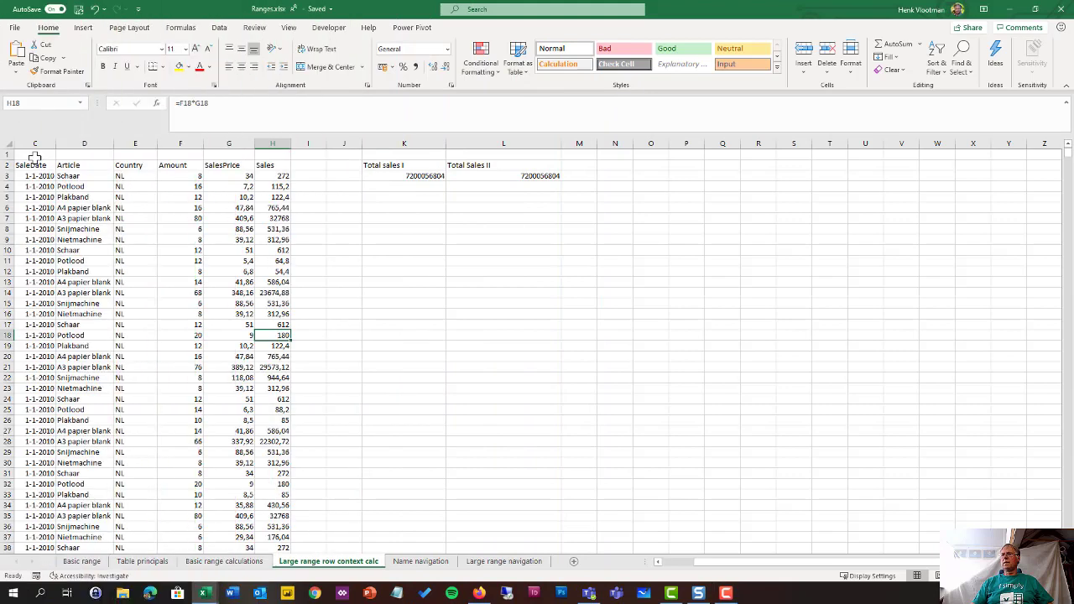
pyautogui.click(34, 154)
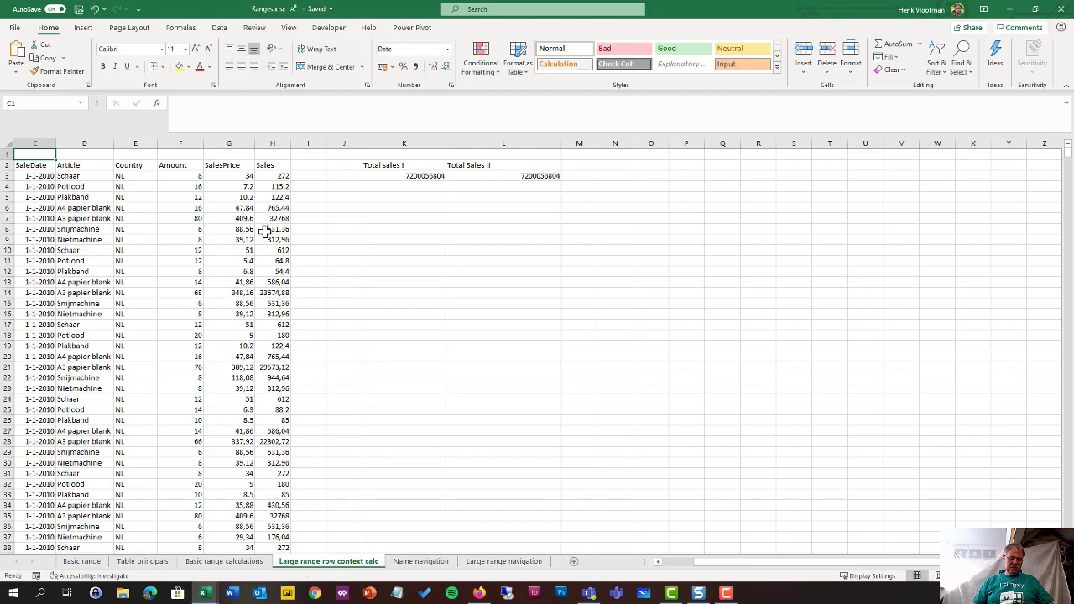
pyautogui.hotkey('ctrl', '`')
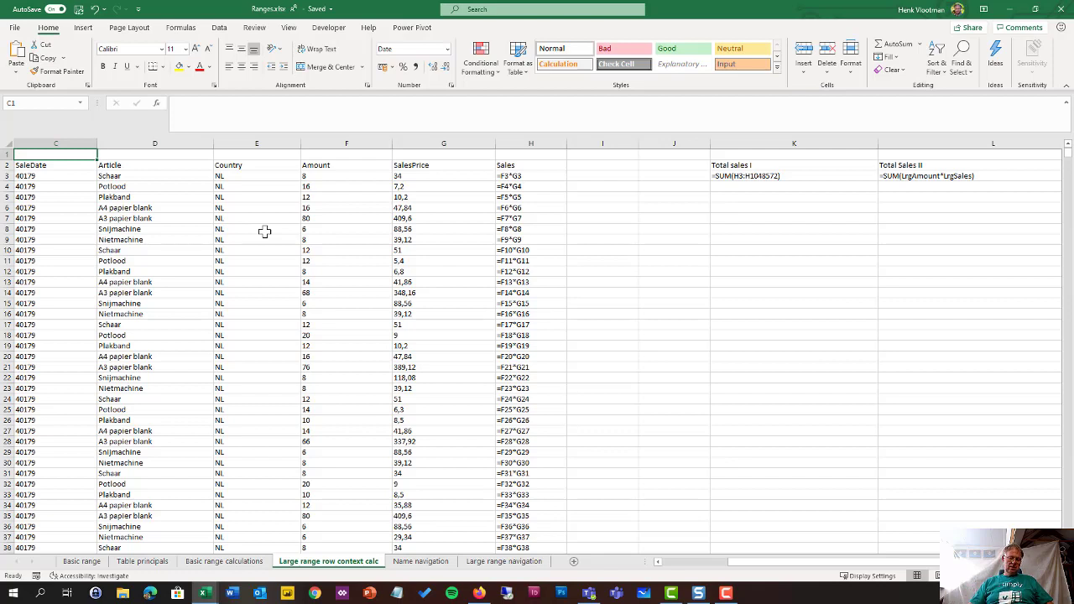
pyautogui.hotkey('ctrl', '`')
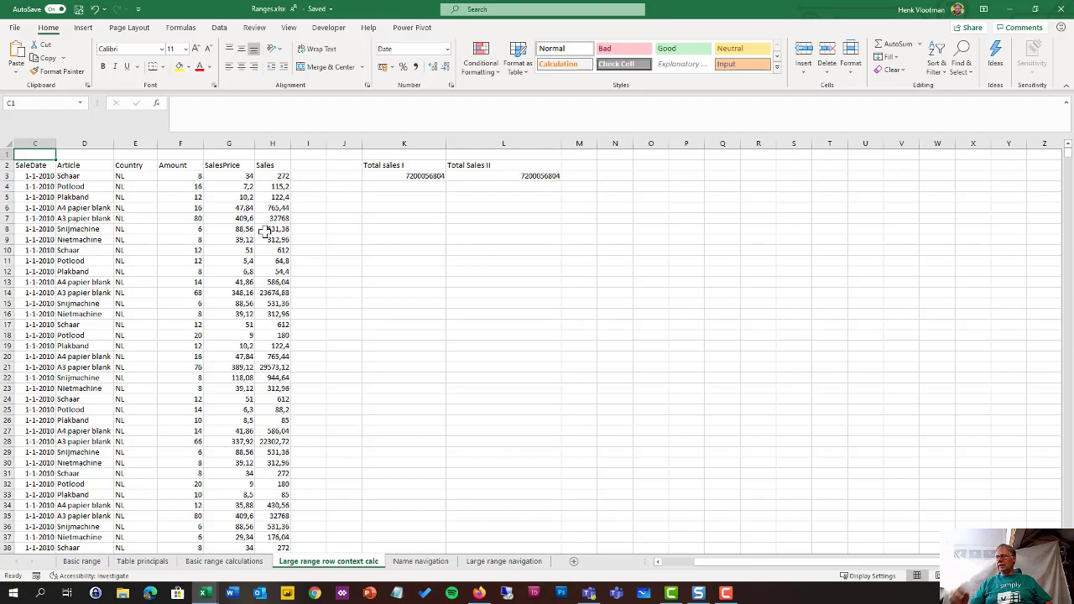
# - Introduce a deviating formula in Sales cell H24 by changing it to =F24*G24+8
pyautogui.click(281, 400)
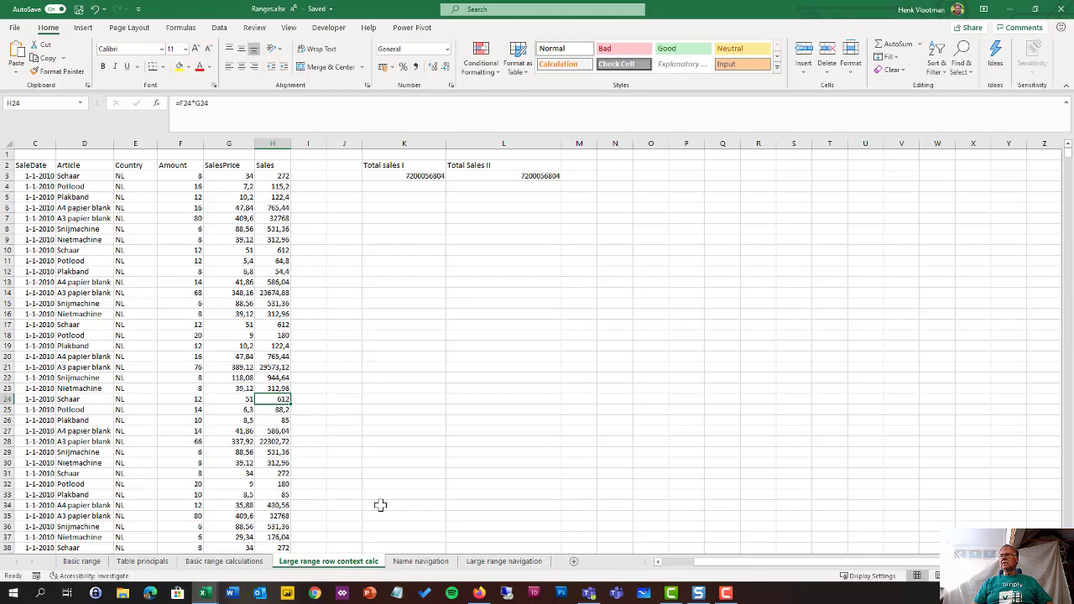
pyautogui.click(232, 102)
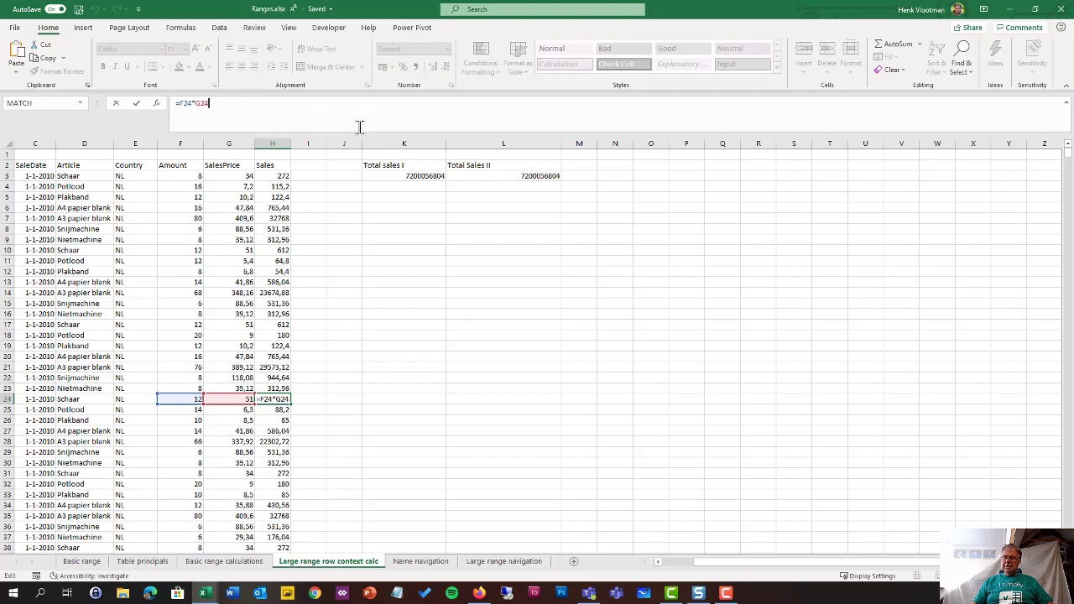
pyautogui.write('+8')
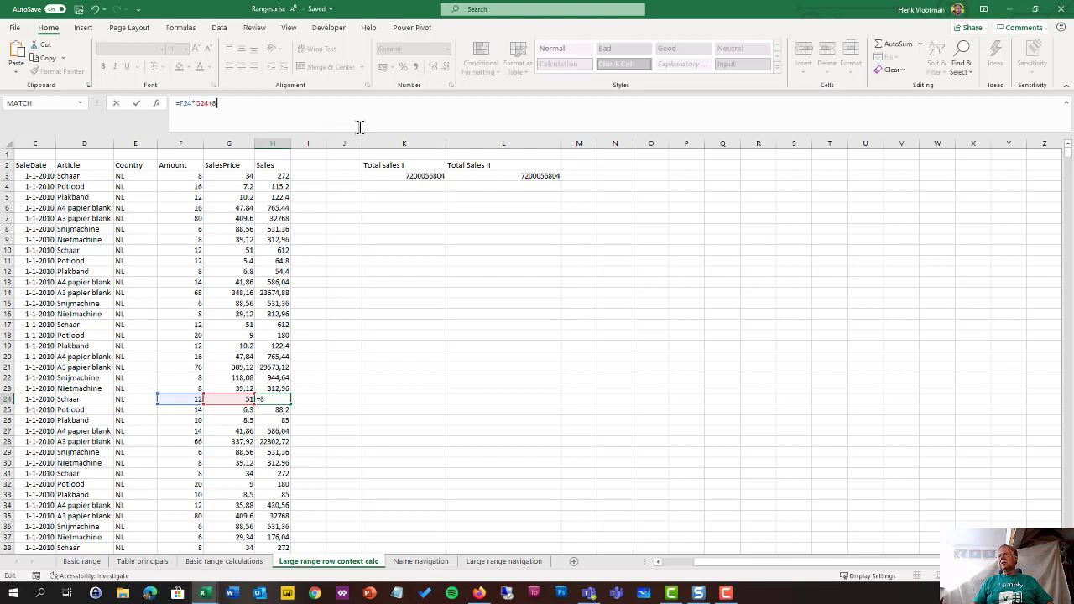
pyautogui.press('Return')
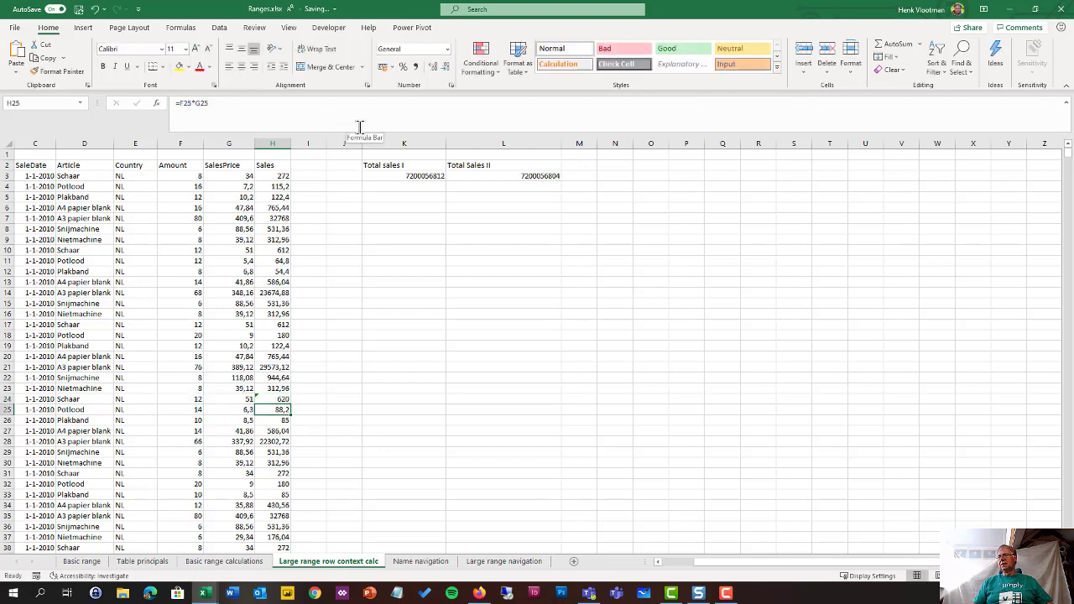
# - Inspect the deviating Sales cell H24 and restore its formula to =F24*G24
pyautogui.click(277, 399)
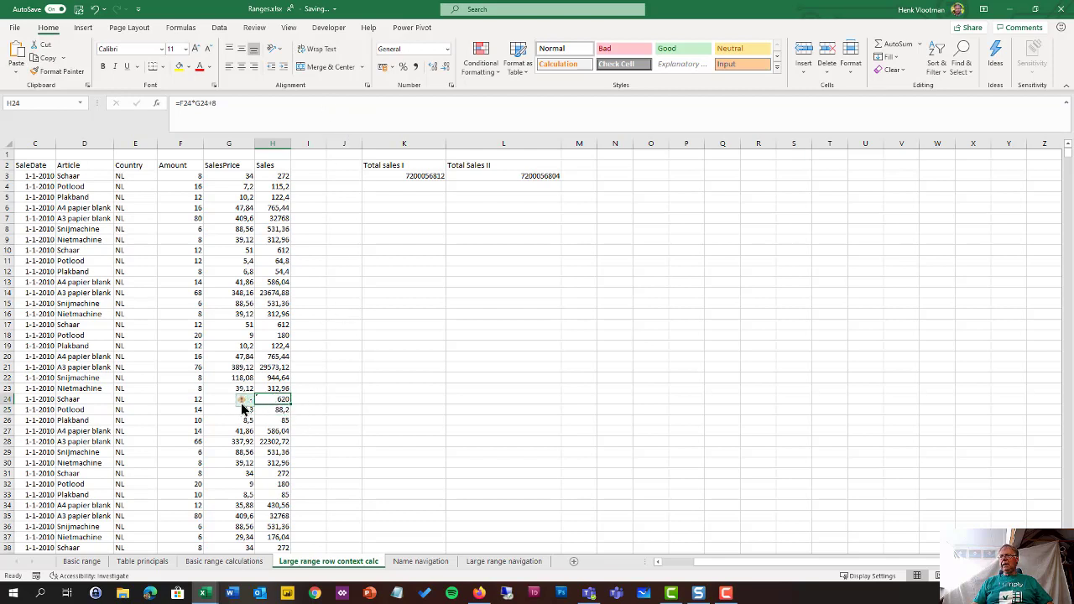
pyautogui.moveTo(243, 408)
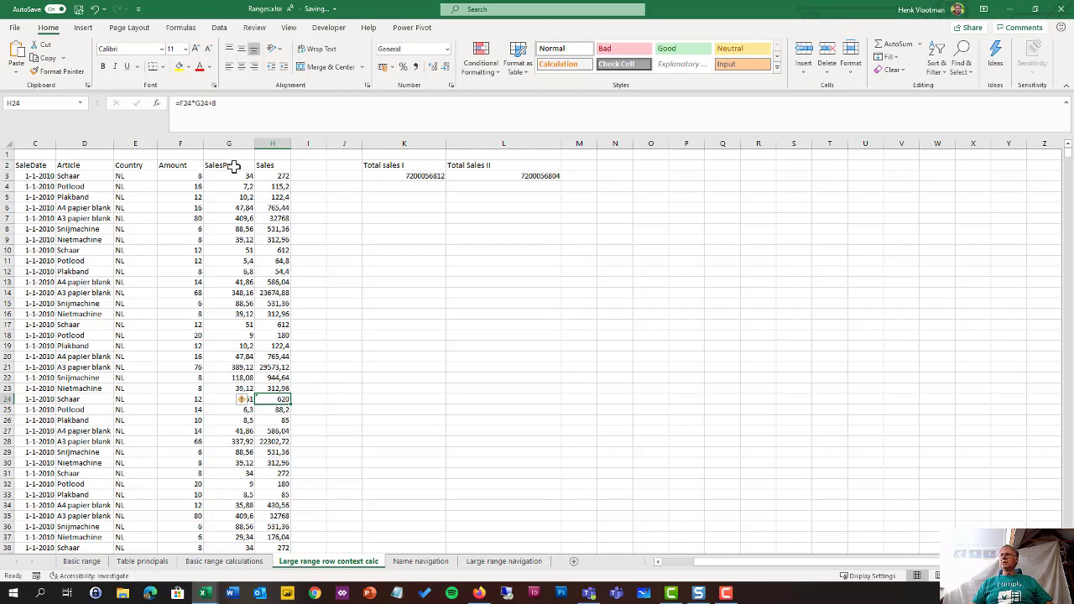
pyautogui.click(223, 105)
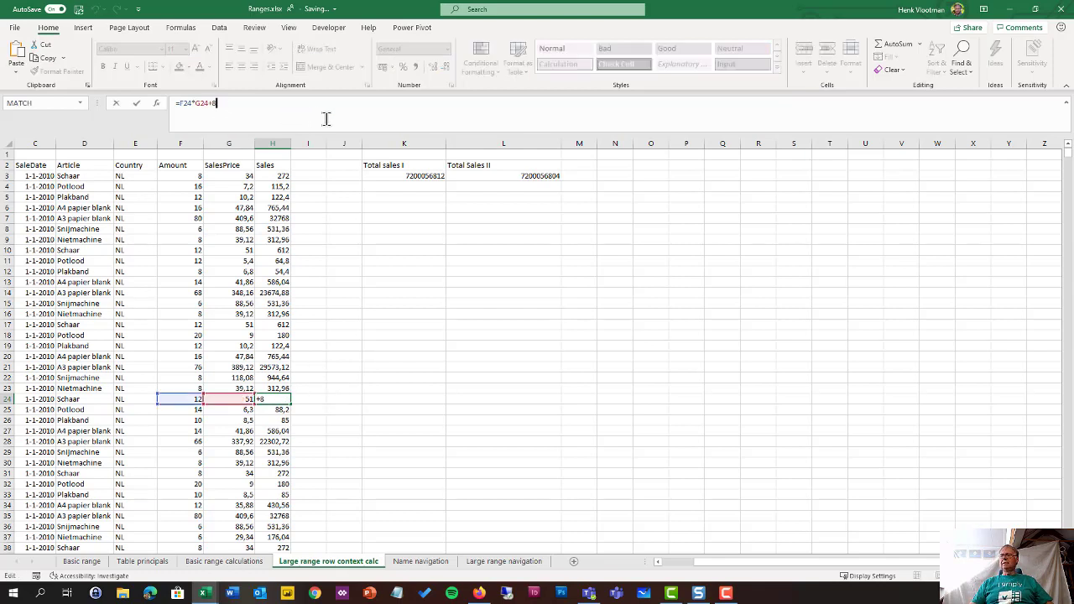
pyautogui.press('BackSpace')
pyautogui.press('BackSpace')
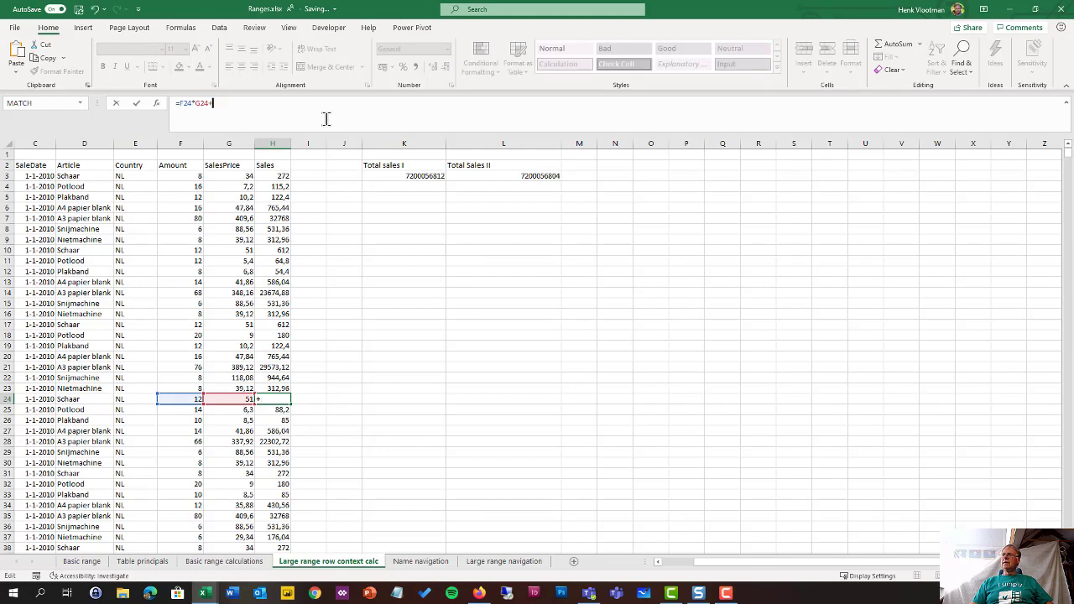
pyautogui.press('Return')
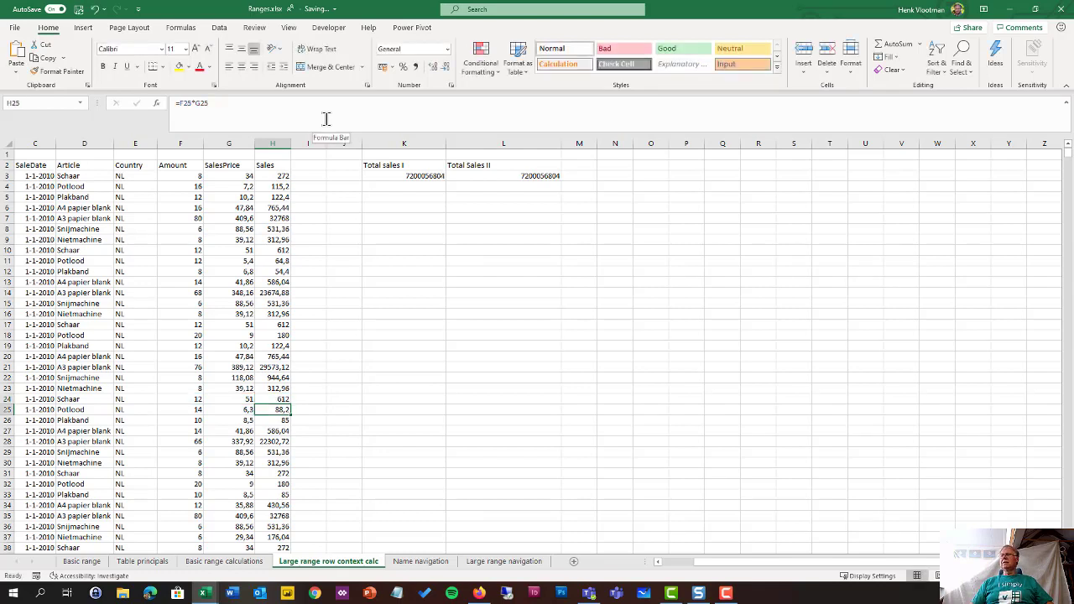
# - Add the column header Correction in cell I2, next to the Sales header
pyautogui.click(308, 164)
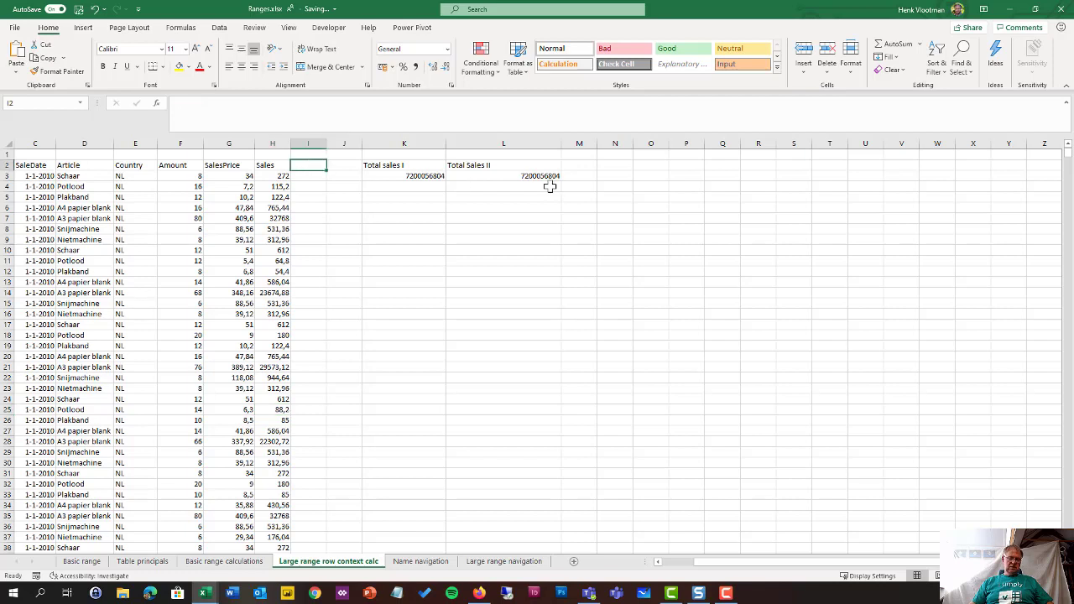
pyautogui.write('Correction')
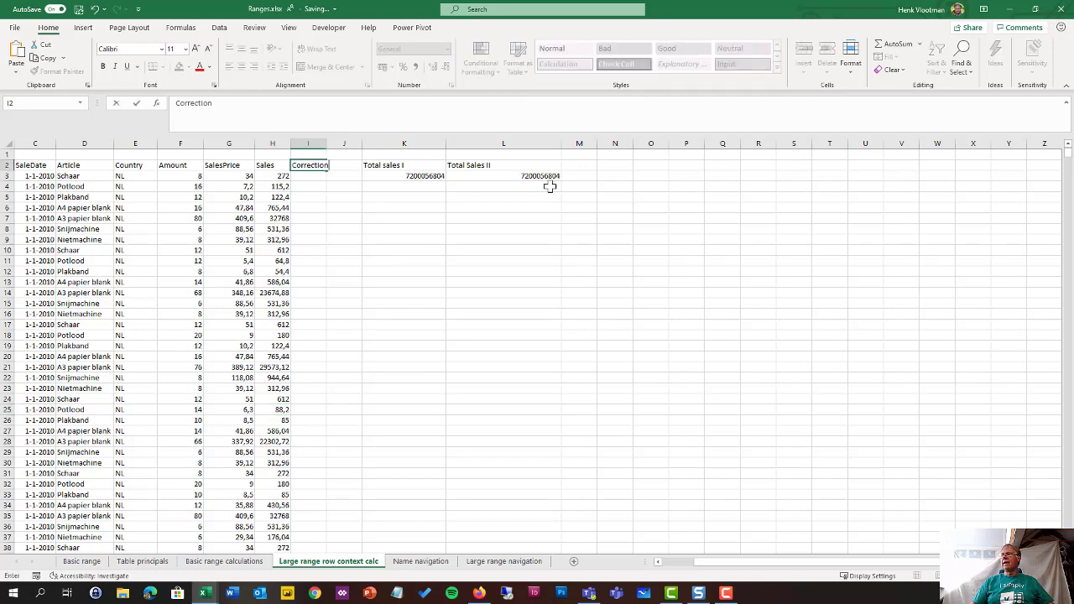
pyautogui.press('Return')
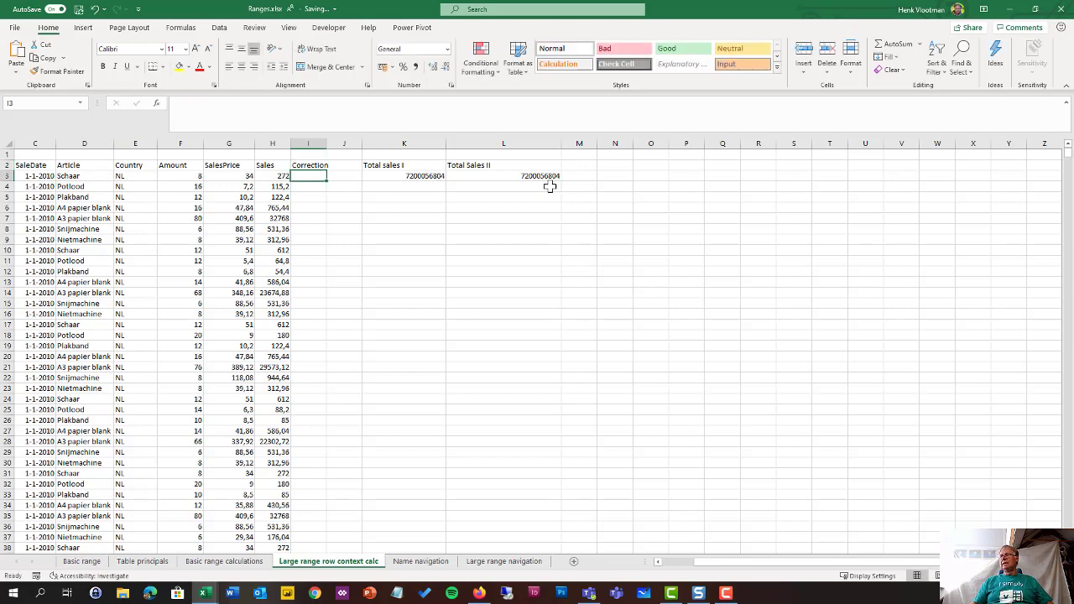
# - Enter a correction value of 8 in cell I17 of the Correction column
pyautogui.press('Down')
pyautogui.press('Down')
pyautogui.press('Down')
pyautogui.press('Down')
pyautogui.press('Down')
pyautogui.press('Down')
pyautogui.press('Down')
pyautogui.press('Down')
pyautogui.press('Down')
pyautogui.press('Down')
pyautogui.press('Down')
pyautogui.press('Down')
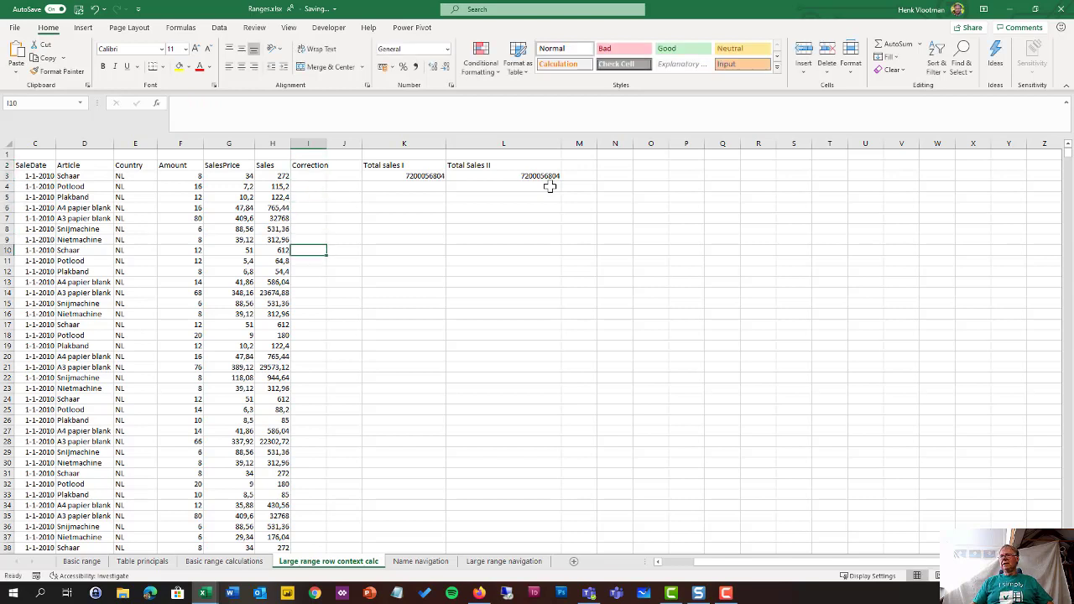
pyautogui.press('Down')
pyautogui.press('Down')
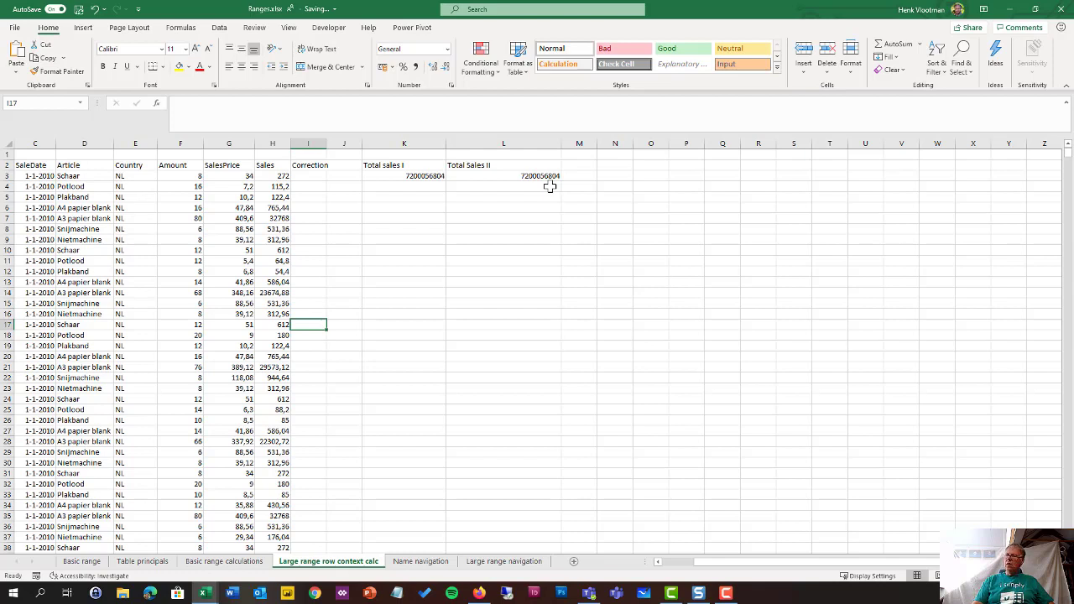
pyautogui.write('8')
pyautogui.press('Return')
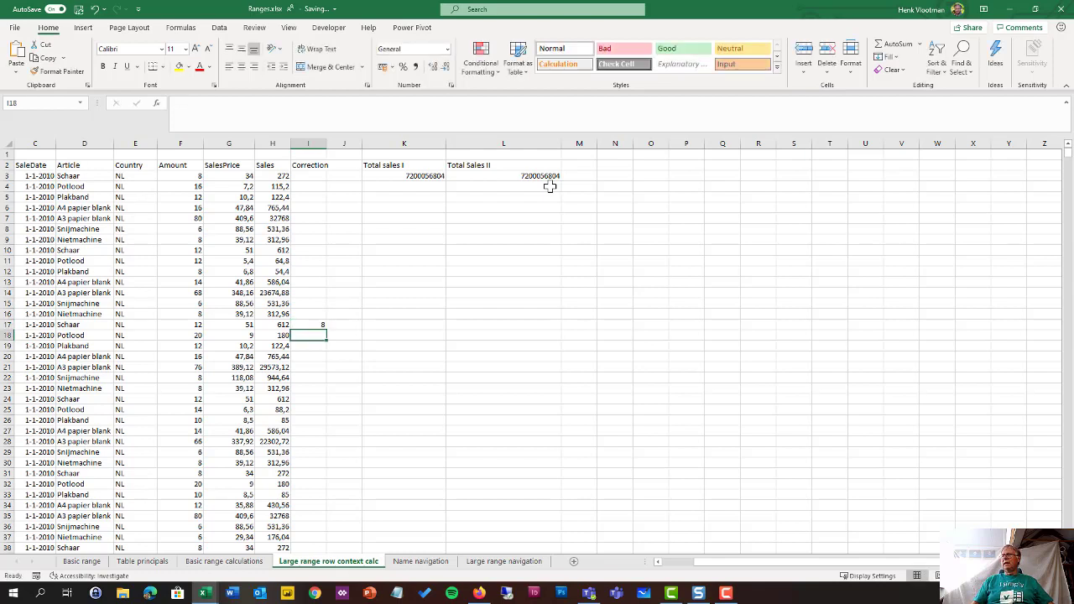
# - Change the Sales formula in H3 to =F3*G3+I3 and fill it down the entire Sales column
pyautogui.press('Up')
pyautogui.press('Up')
pyautogui.press('Up')
pyautogui.press('Up')
pyautogui.press('Up')
pyautogui.press('Up')
pyautogui.press('Up')
pyautogui.press('Up')
pyautogui.press('Up')
pyautogui.press('Up')
pyautogui.press('Up')
pyautogui.press('Up')
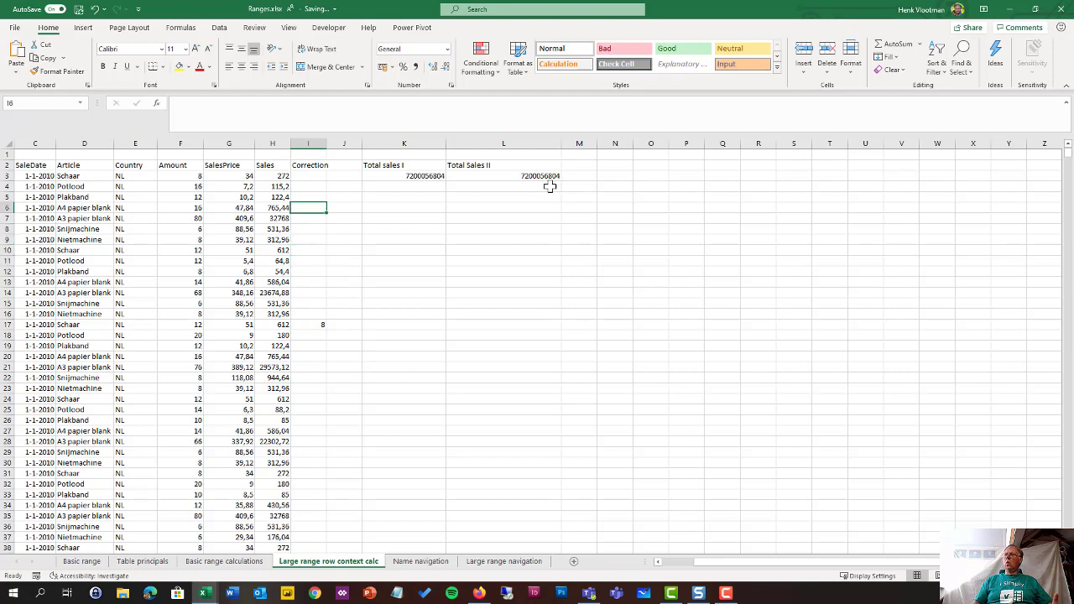
pyautogui.press('Up')
pyautogui.press('Up')
pyautogui.press('Up')
pyautogui.press('Left')
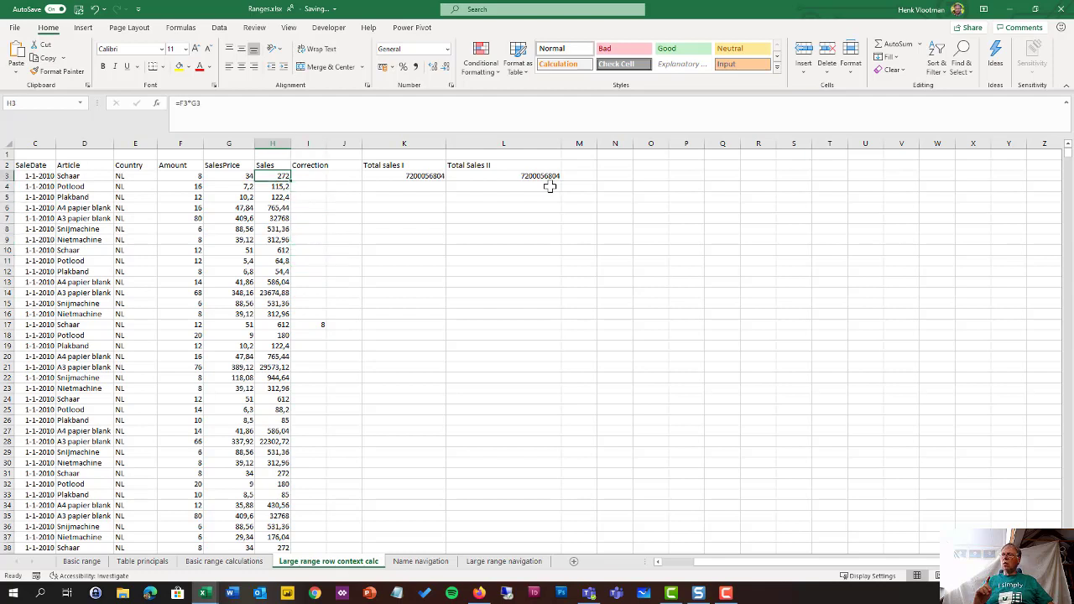
pyautogui.click(210, 102)
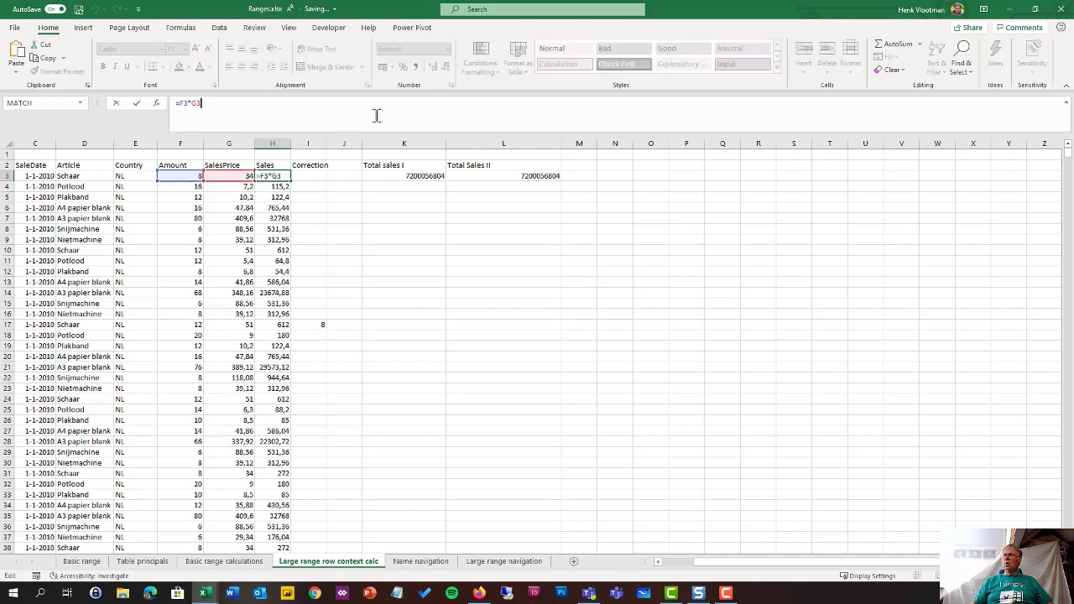
pyautogui.write('+')
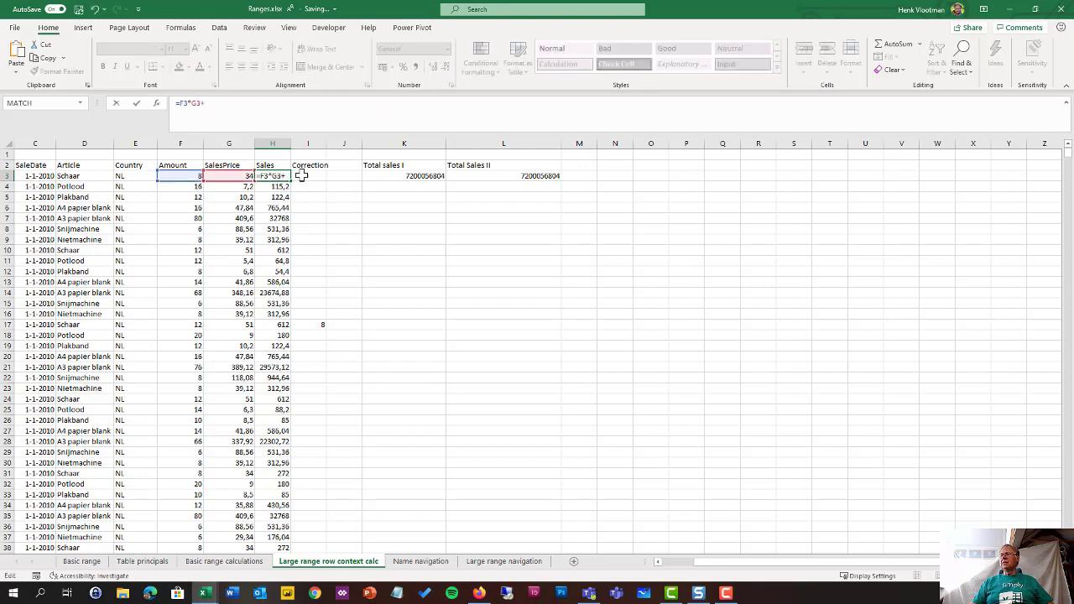
pyautogui.click(300, 176)
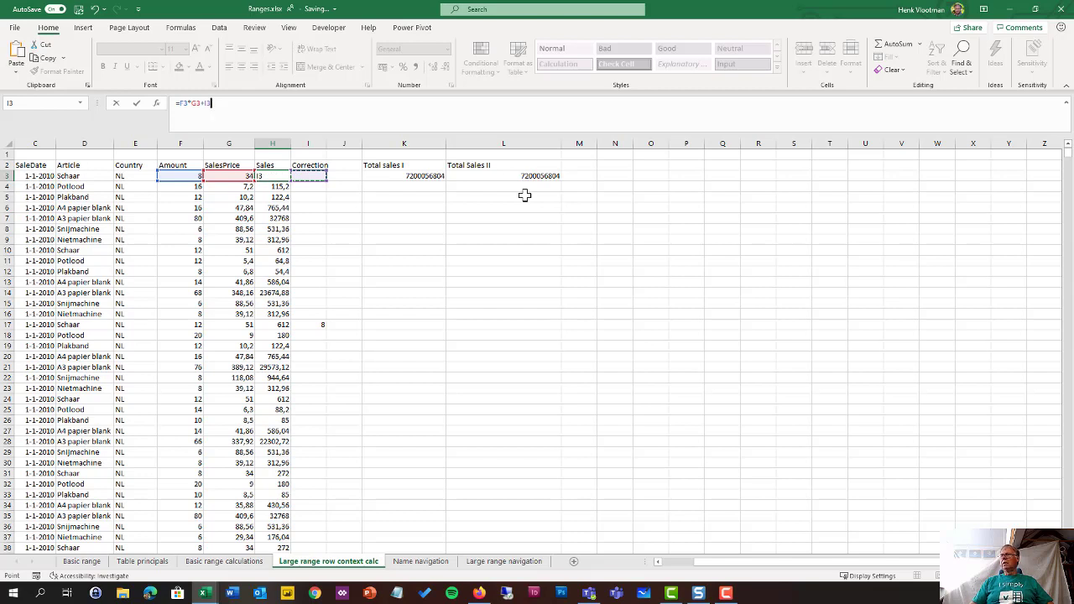
pyautogui.press('Return')
pyautogui.click(280, 176)
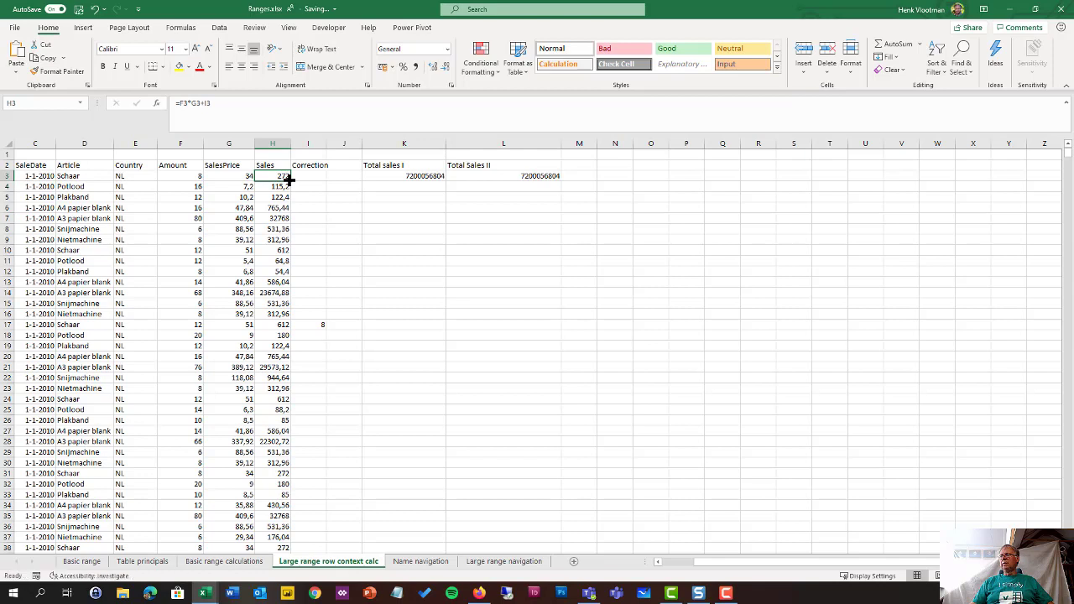
pyautogui.doubleClick(288, 179)
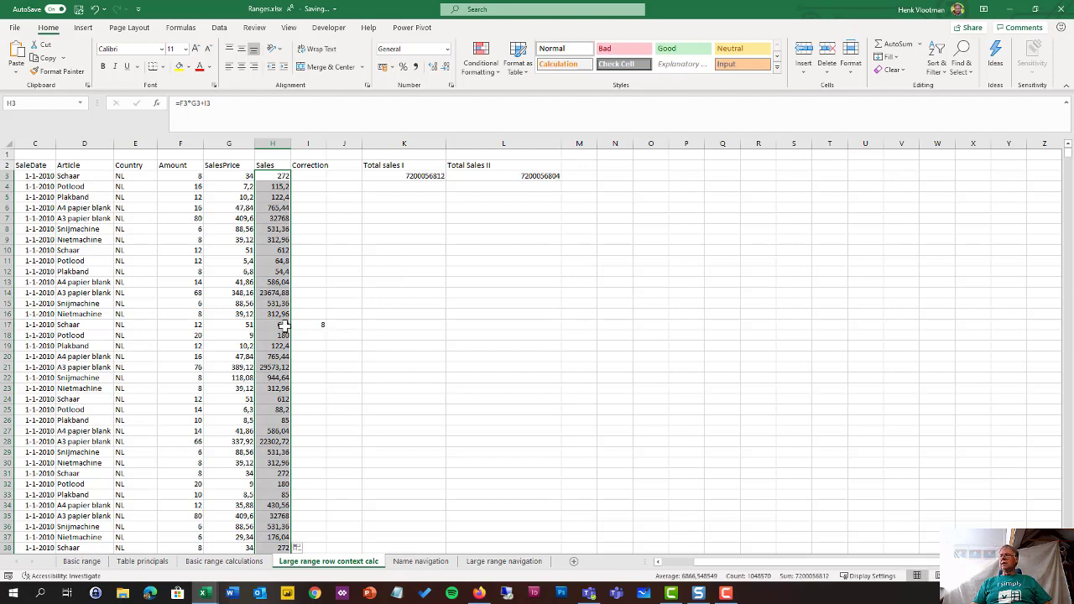
# - Inspect the corrected Sales cell H17 and clear the correction value in I17
pyautogui.click(282, 325)
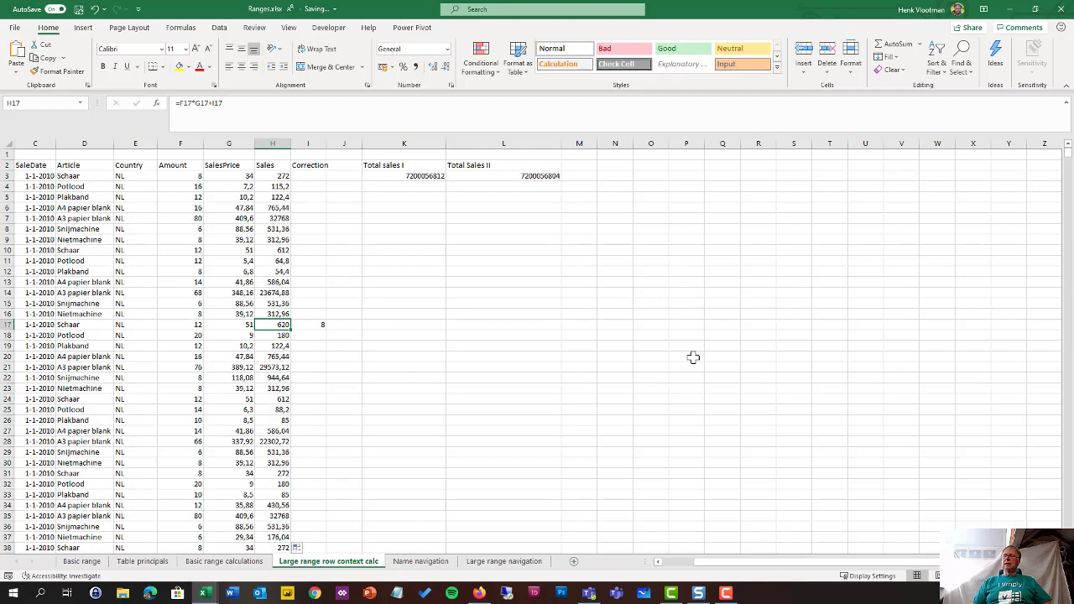
pyautogui.click(307, 325)
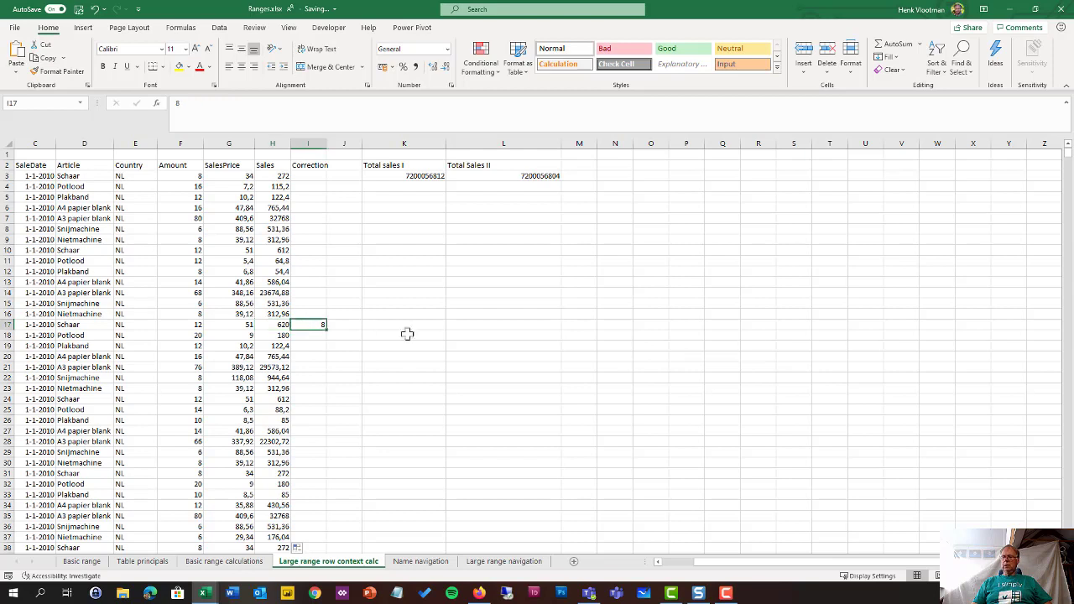
pyautogui.press('Delete')
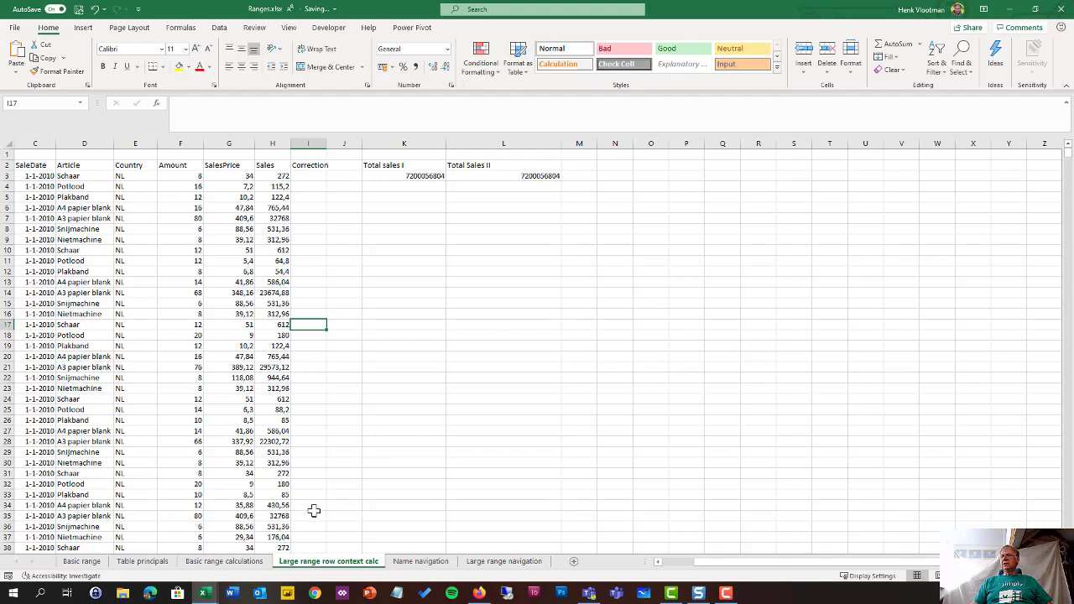
# - Enter a test correction of 25,56 in cell I175, clear it again, and return to cell A1
pyautogui.scroll(-13, 309, 481)
pyautogui.scroll(-20, 310, 481)
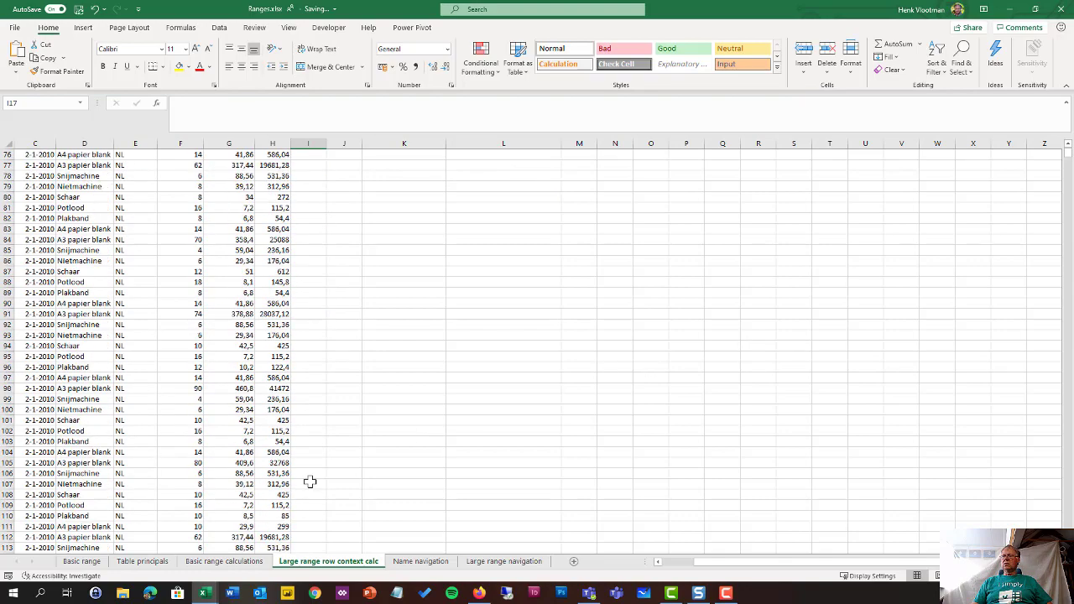
pyautogui.scroll(-5, 310, 481)
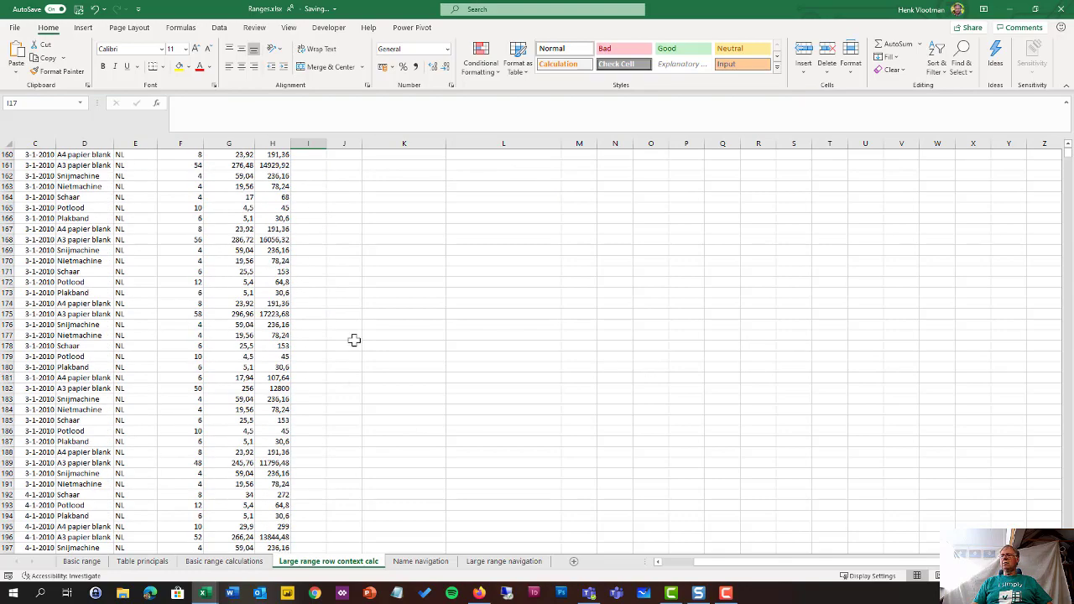
pyautogui.click(306, 315)
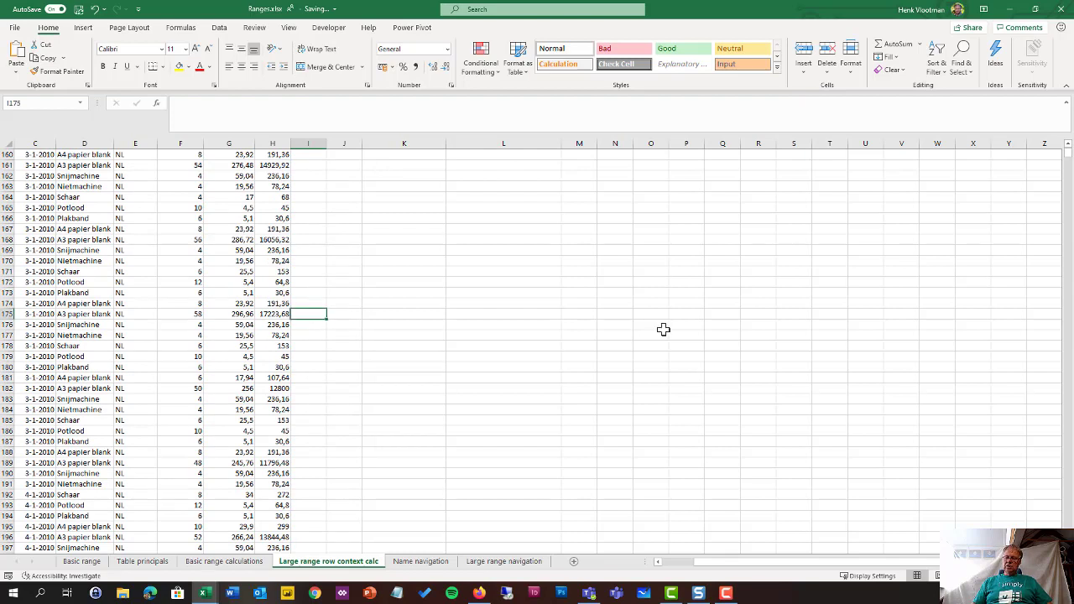
pyautogui.write('25')
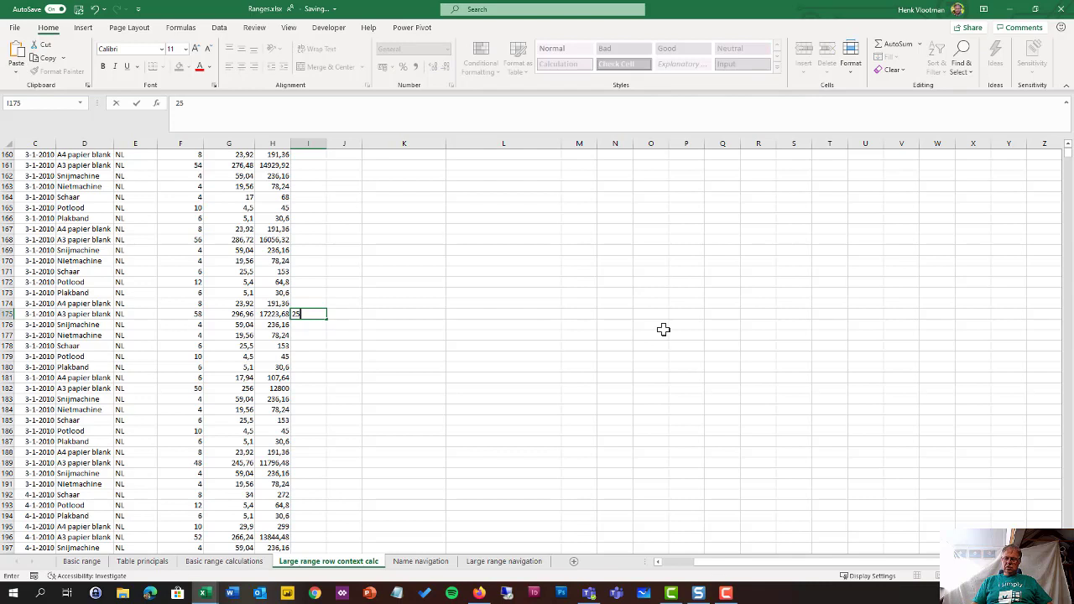
pyautogui.write(',56')
pyautogui.press('Return')
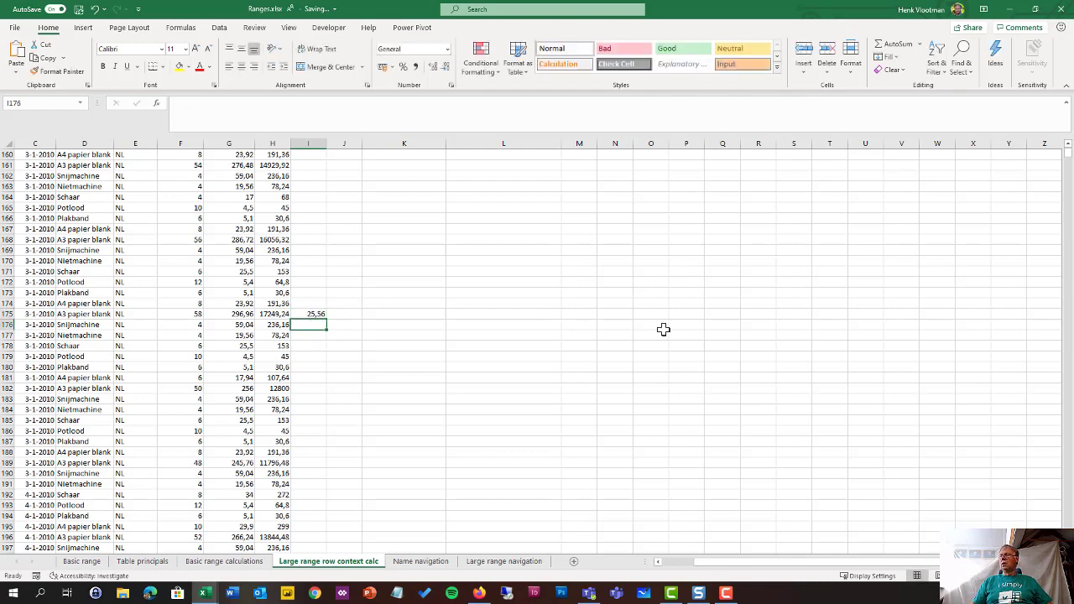
pyautogui.click(308, 314)
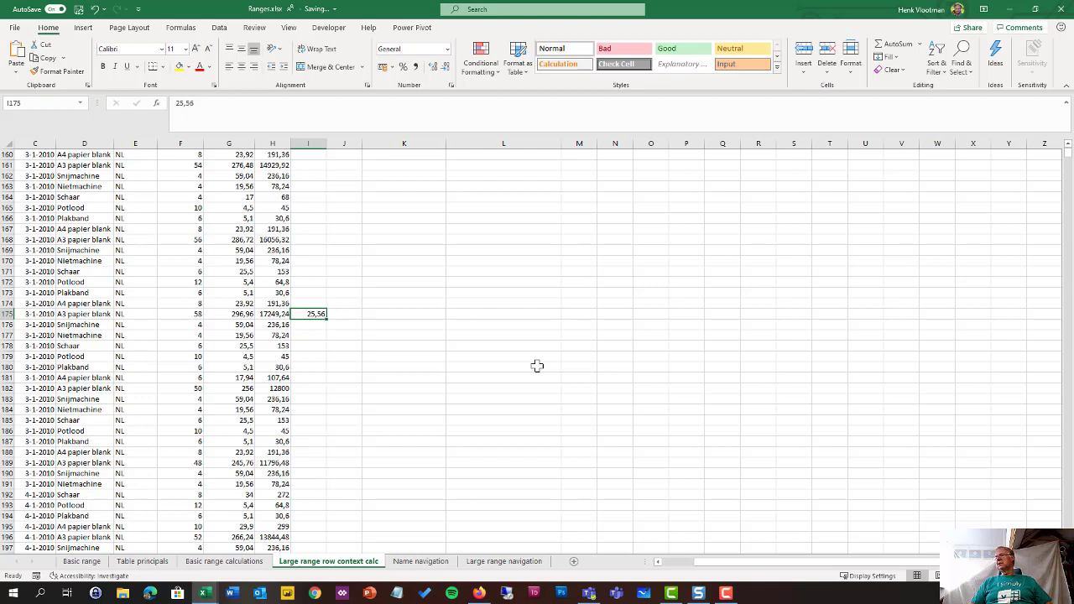
pyautogui.press('Delete')
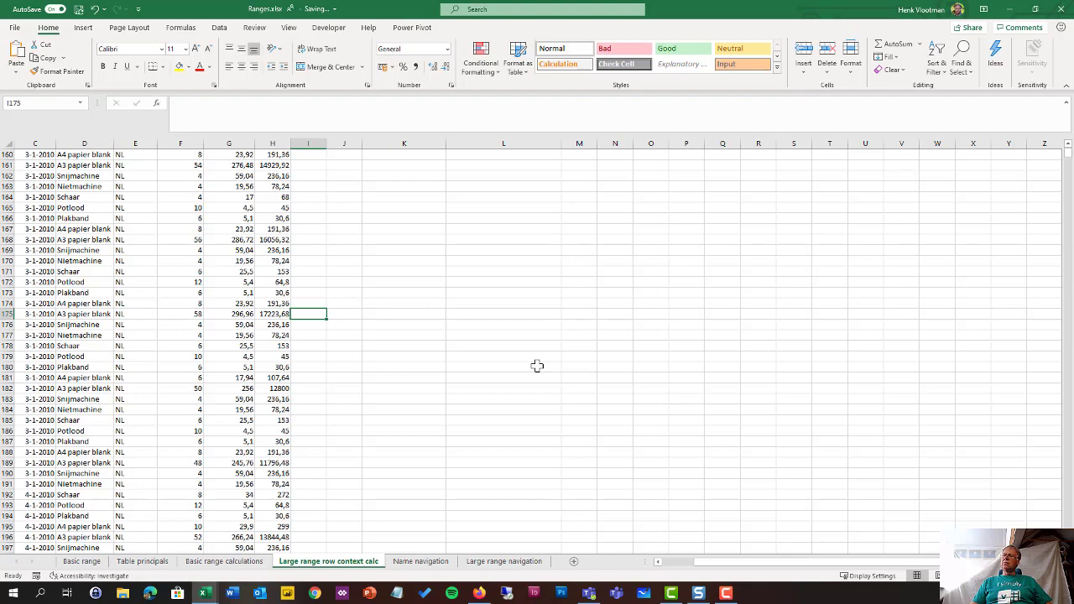
pyautogui.hotkey('ctrl', 'Home')
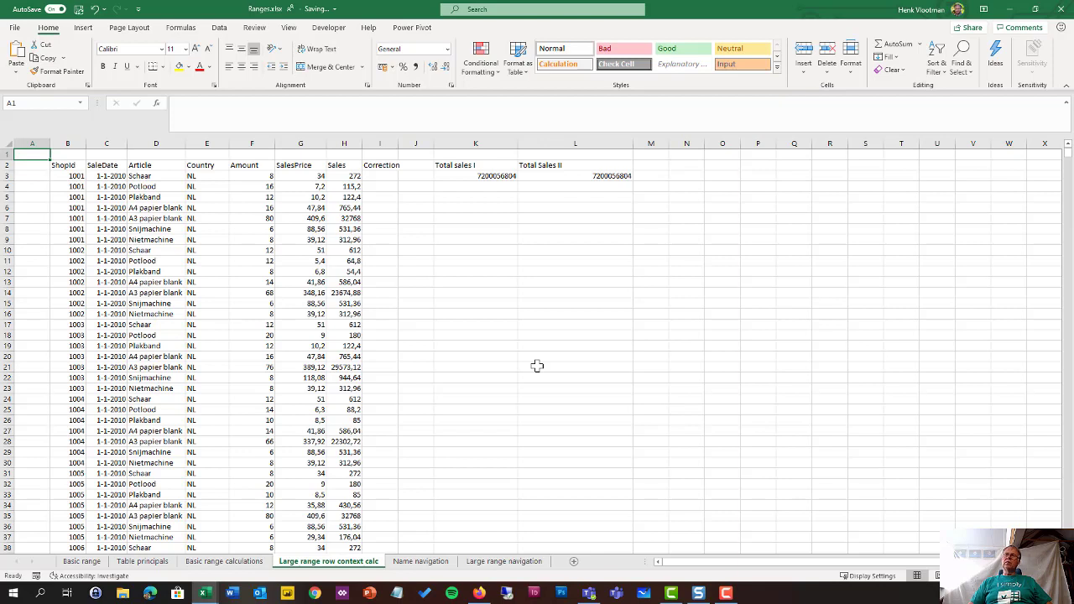
# - Inspect the uniform Sales formulas with the Correction reference, starting at H3, by showing all formulas on the sheet
pyautogui.click(353, 177)
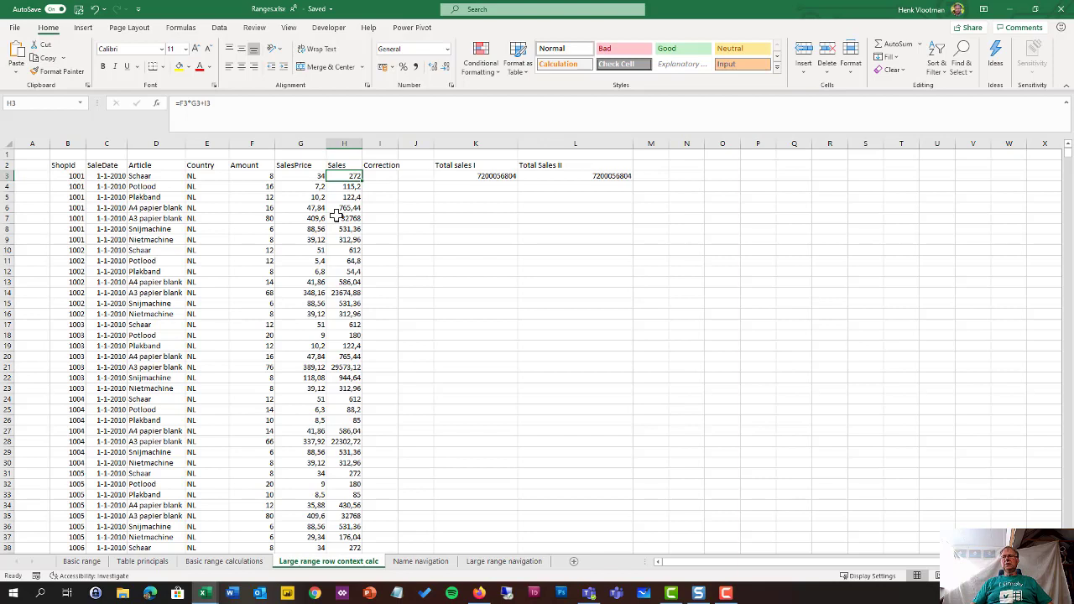
pyautogui.click(72, 165)
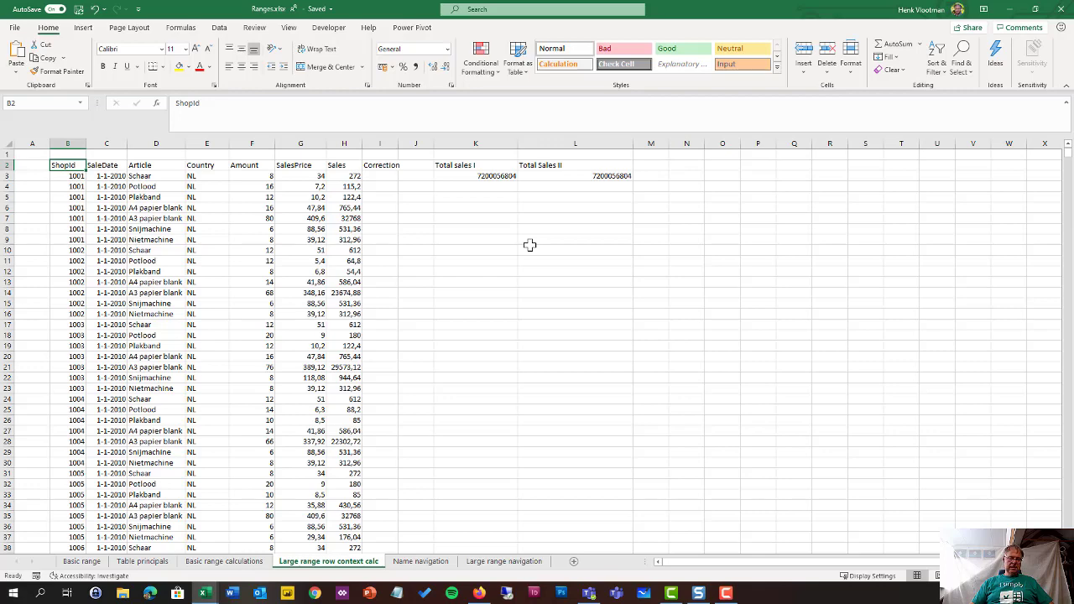
pyautogui.hotkey('ctrl', '`')
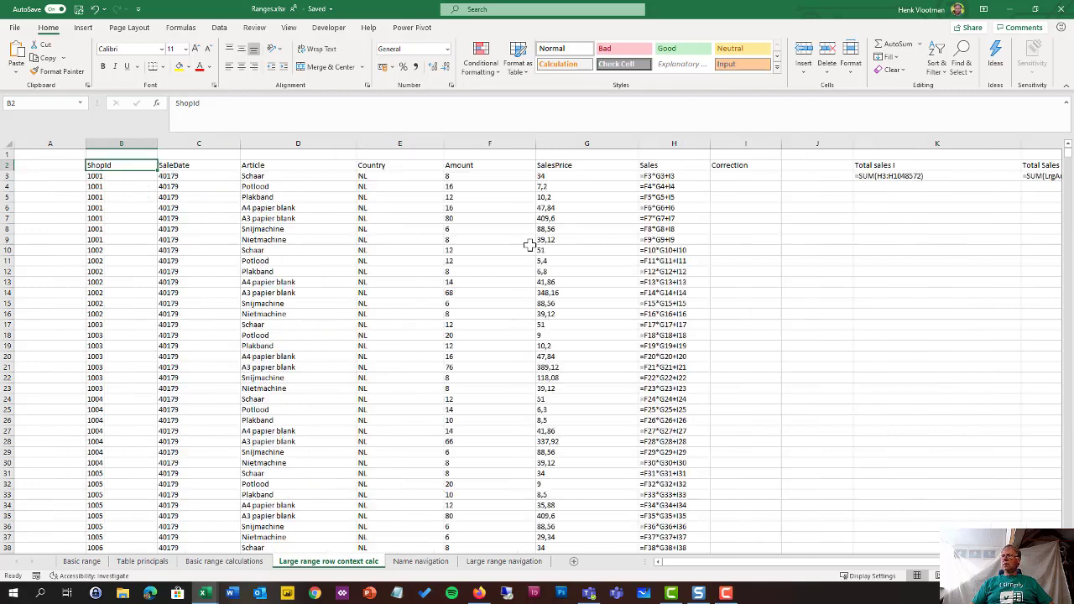
pyautogui.click(665, 174)
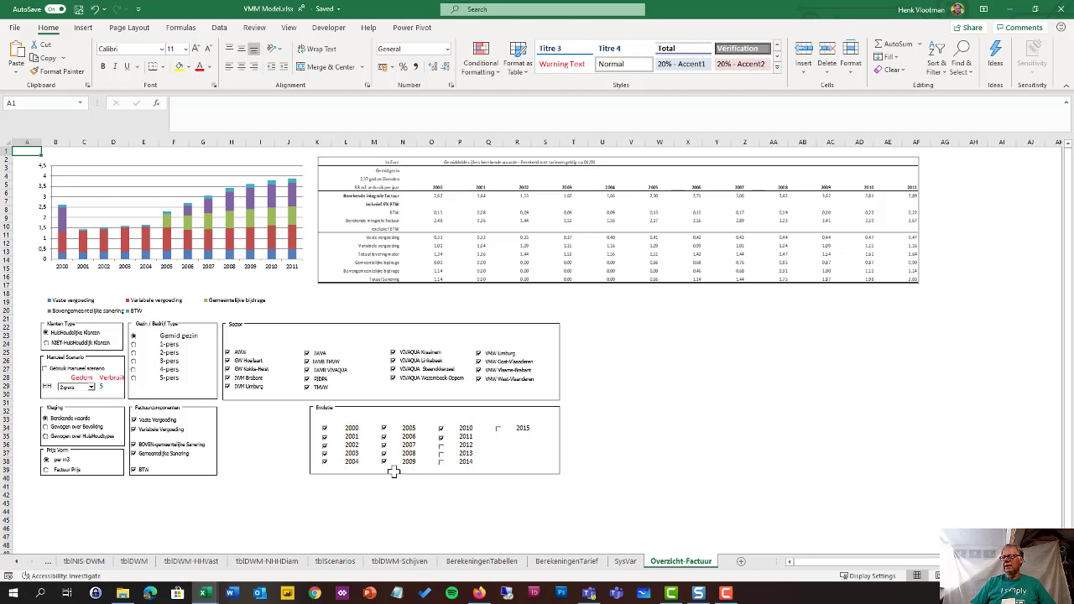
# - Test the Overzicht-Factuur sheet of VMM Model.xlsx by switching Klanten Type to NIET-Huishoudelijk Klanten and back, and toggling Evolutie years 2010 and 2011 off and on
pyautogui.click(47, 344)
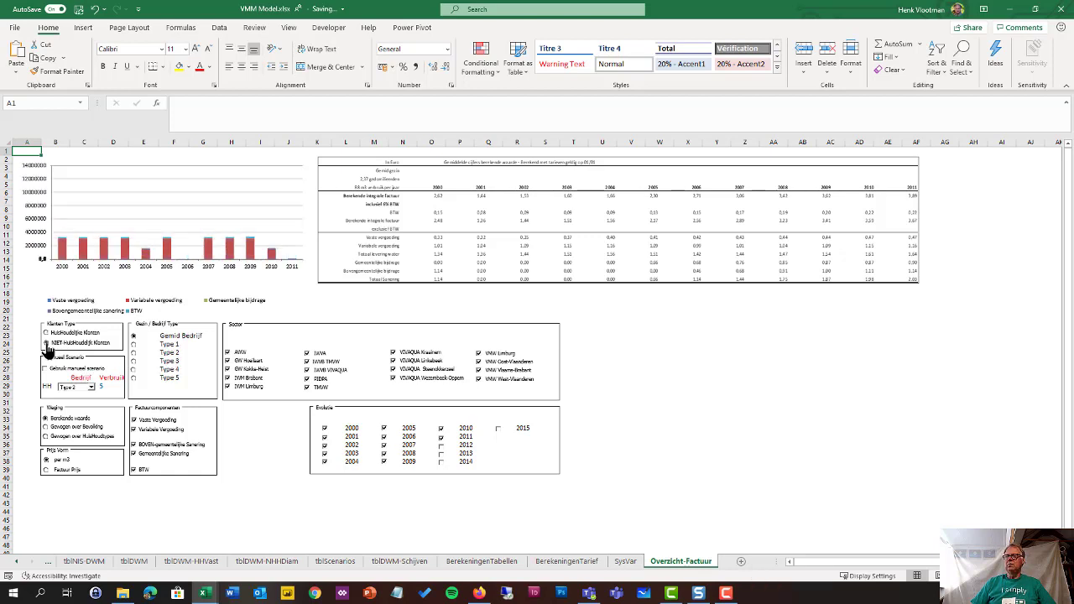
pyautogui.click(46, 334)
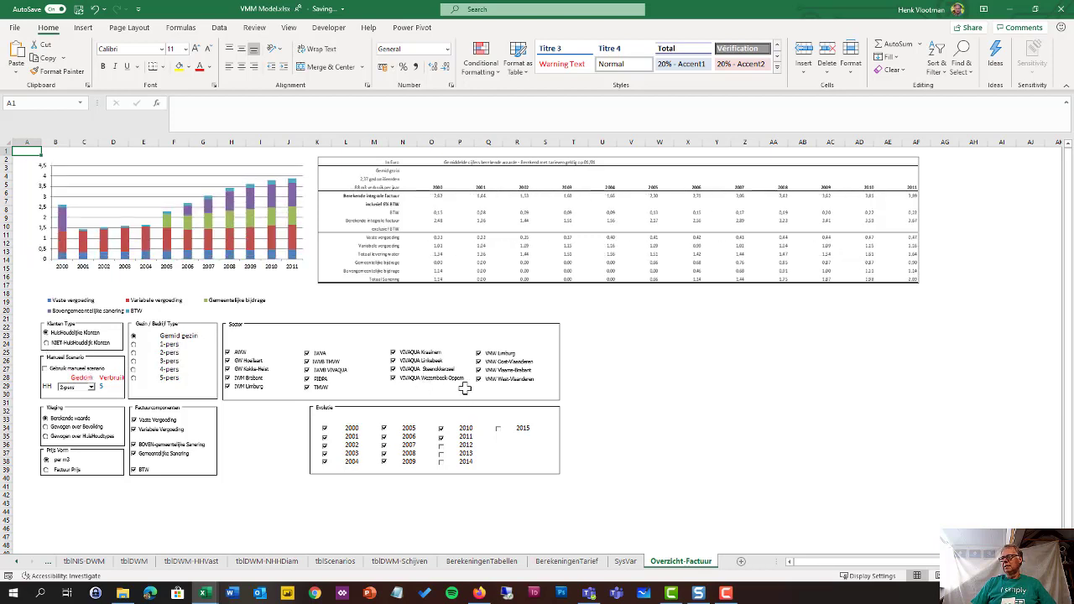
pyautogui.click(439, 438)
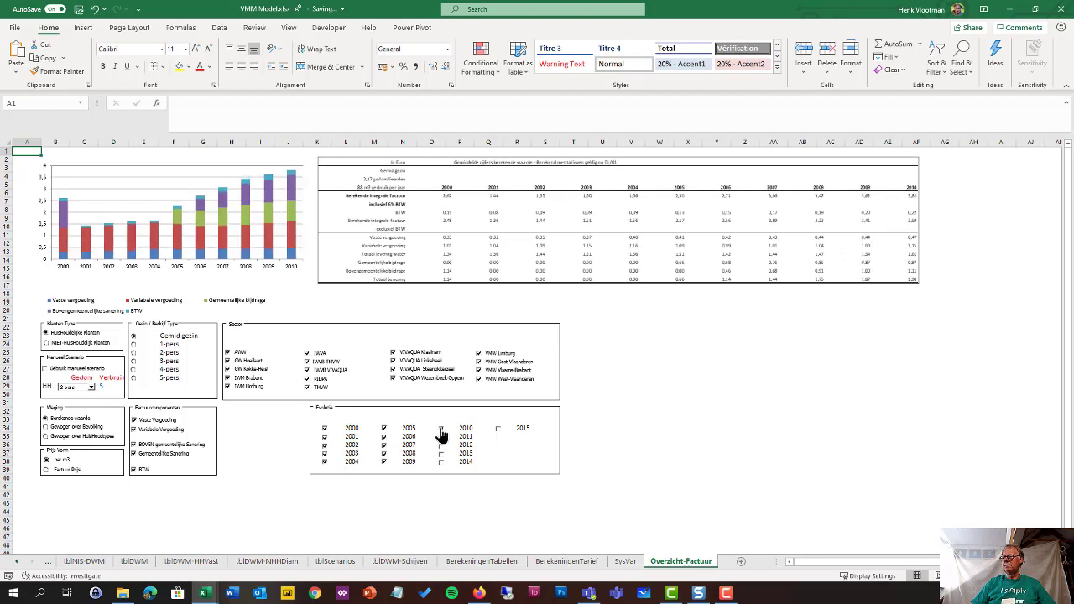
pyautogui.click(441, 431)
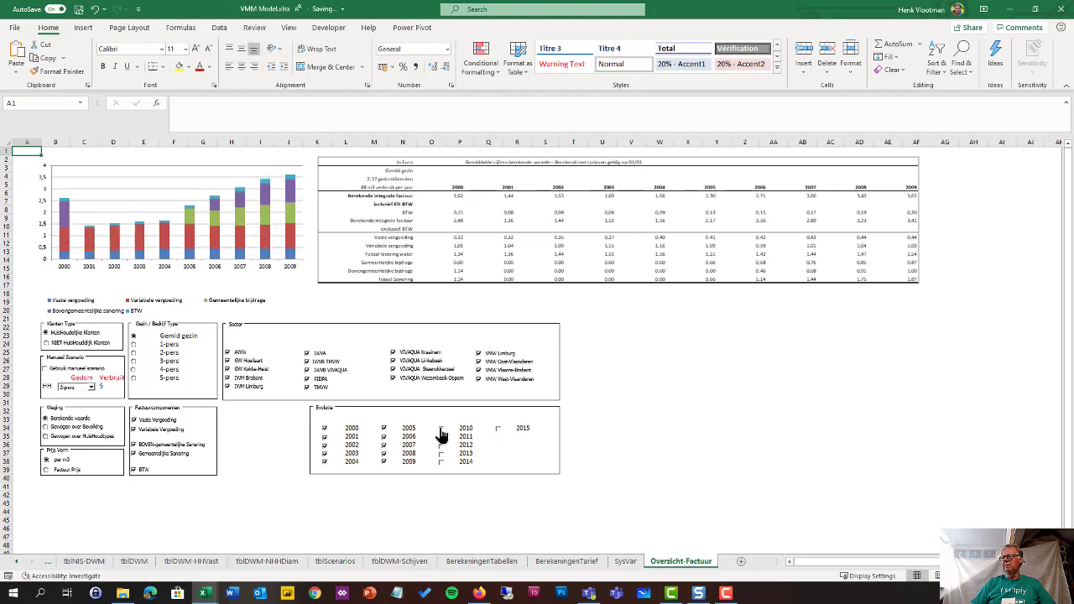
pyautogui.click(441, 431)
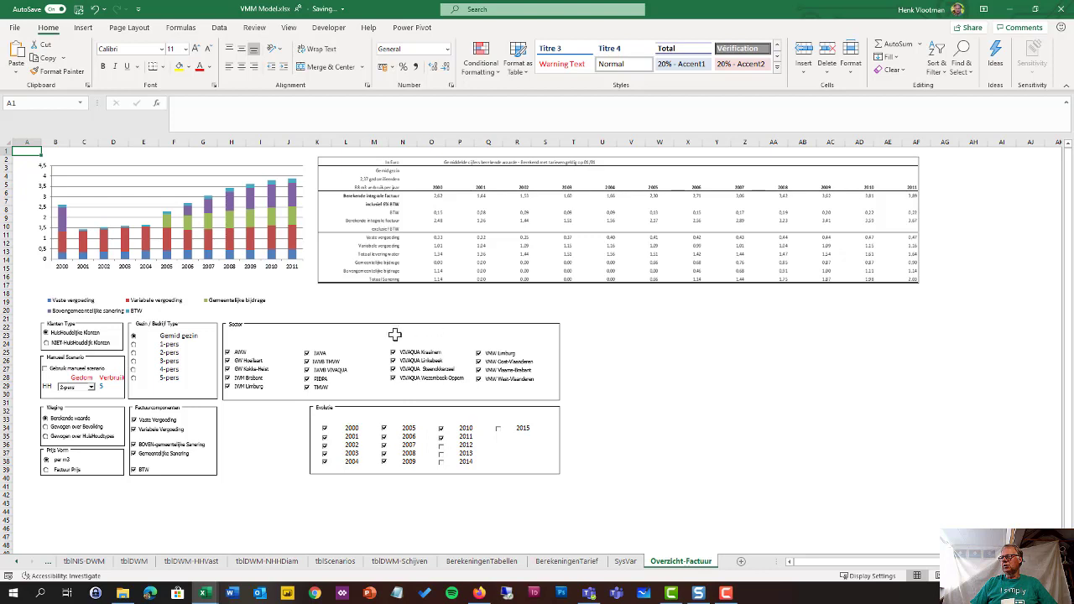
# - Switch the Prijs Vorm option to Factuur Prijs and back to per m3
pyautogui.click(46, 470)
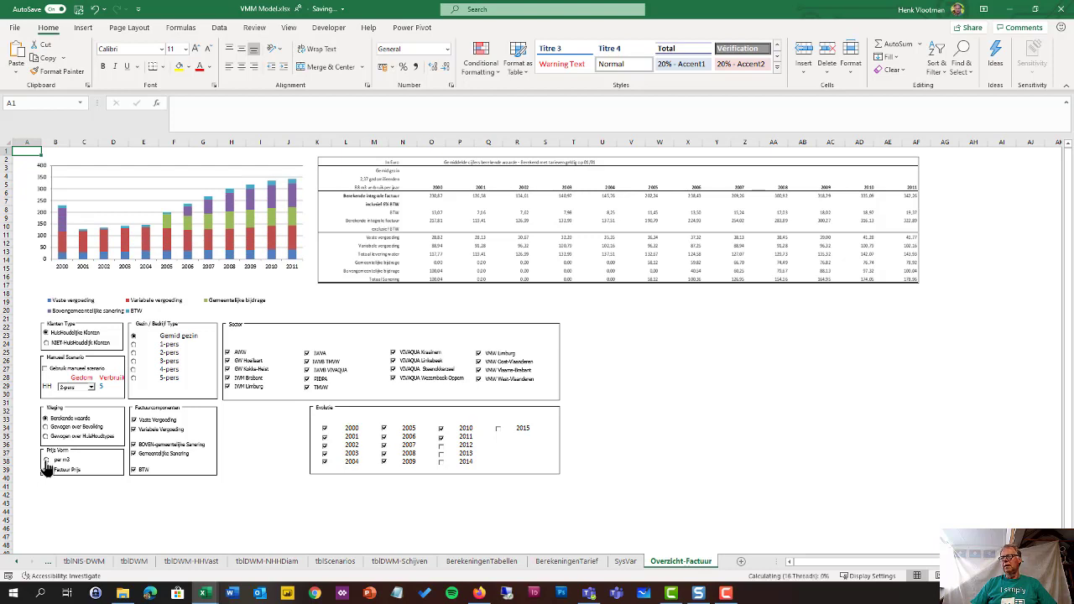
pyautogui.click(46, 460)
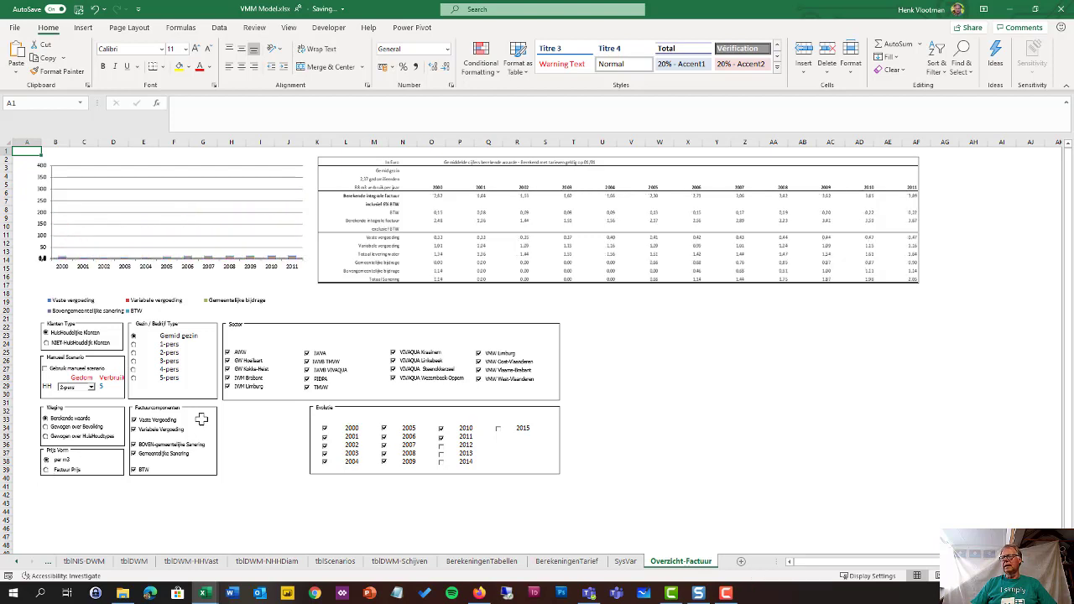
# - Test the Gezin / Bedrijf Type options 4-pers and 1-pers on the overview, and return to Gemid gezin
pyautogui.click(132, 369)
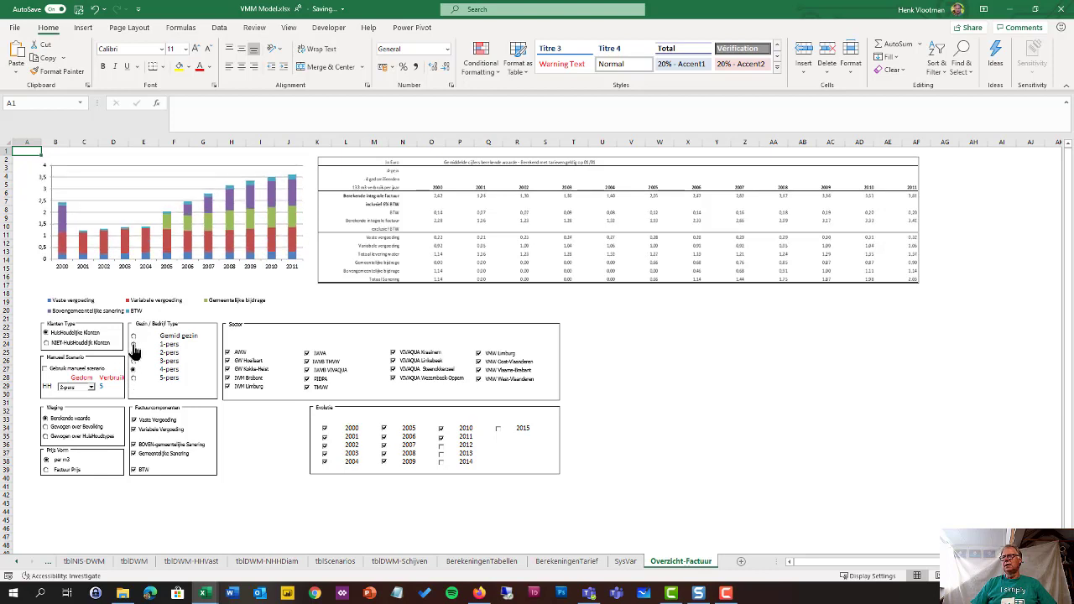
pyautogui.click(133, 345)
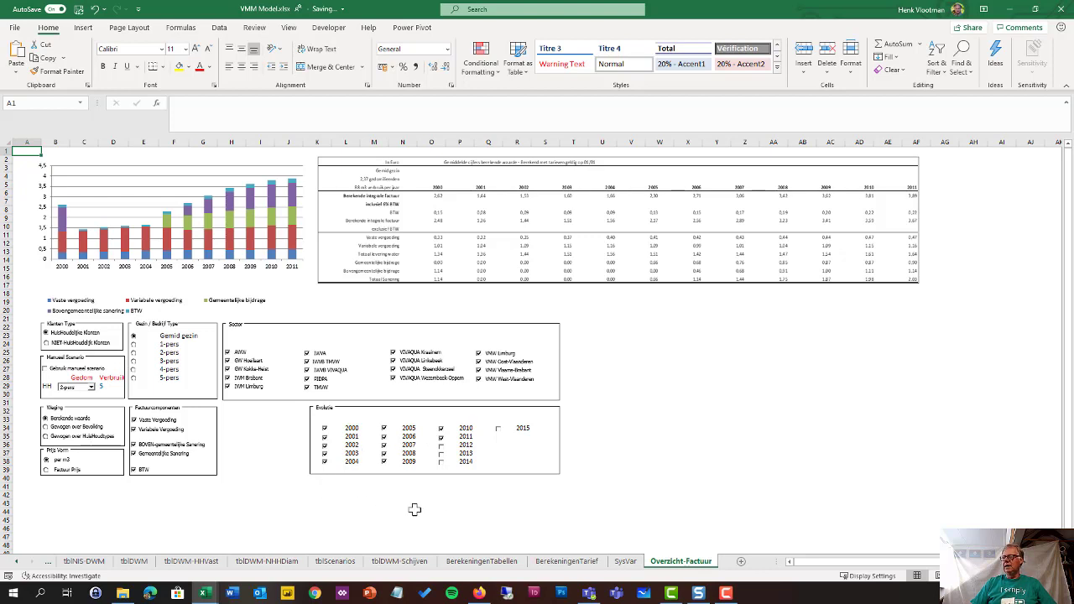
# - View the input data on the tblScenarios, tblDWM and tblNIS-DWM sheets
pyautogui.click(333, 561)
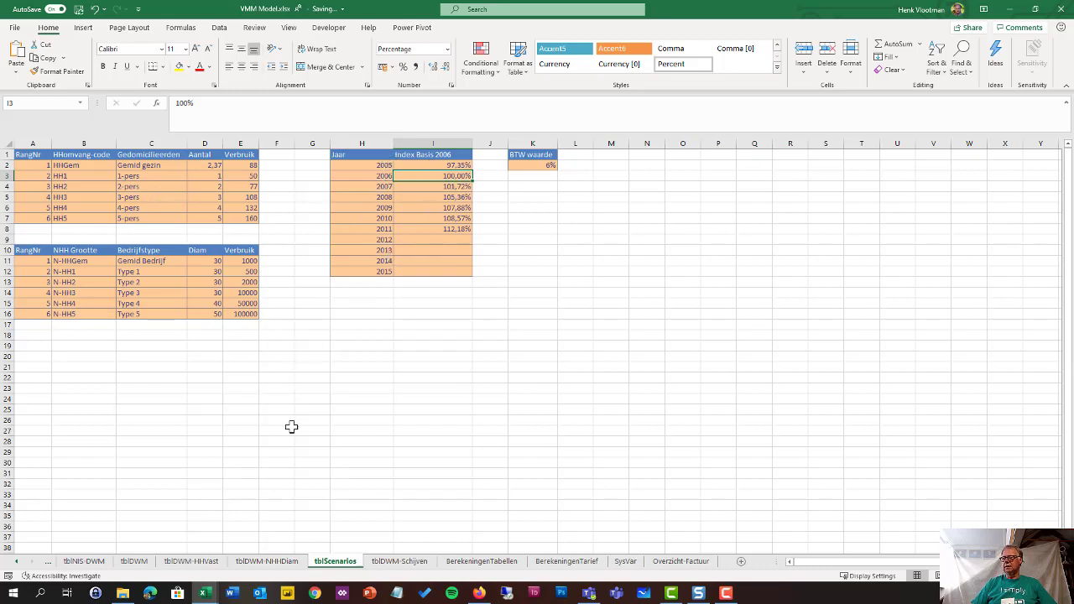
pyautogui.click(140, 568)
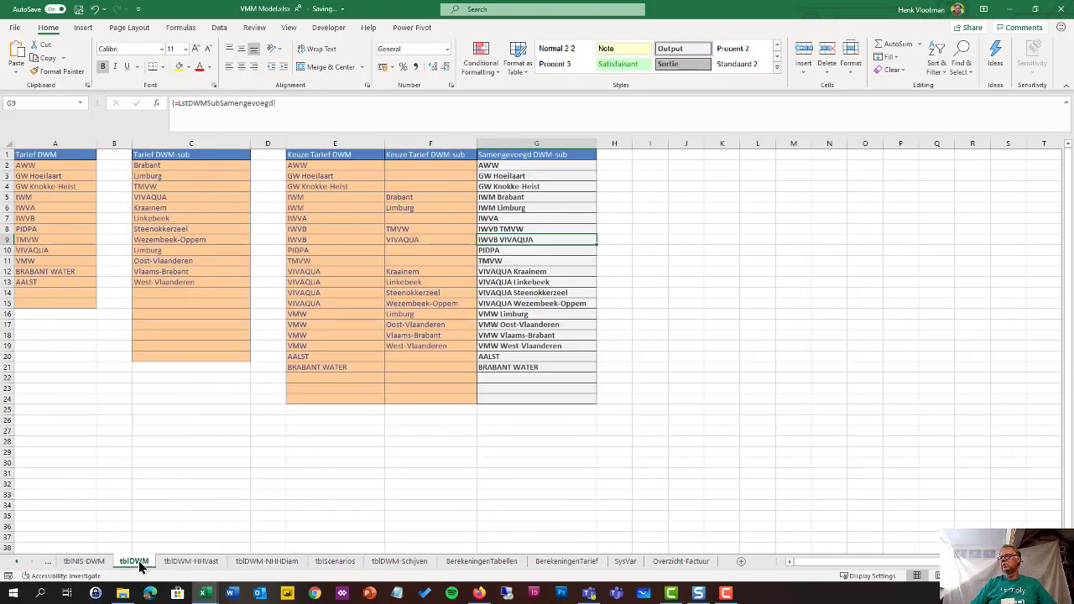
pyautogui.click(85, 562)
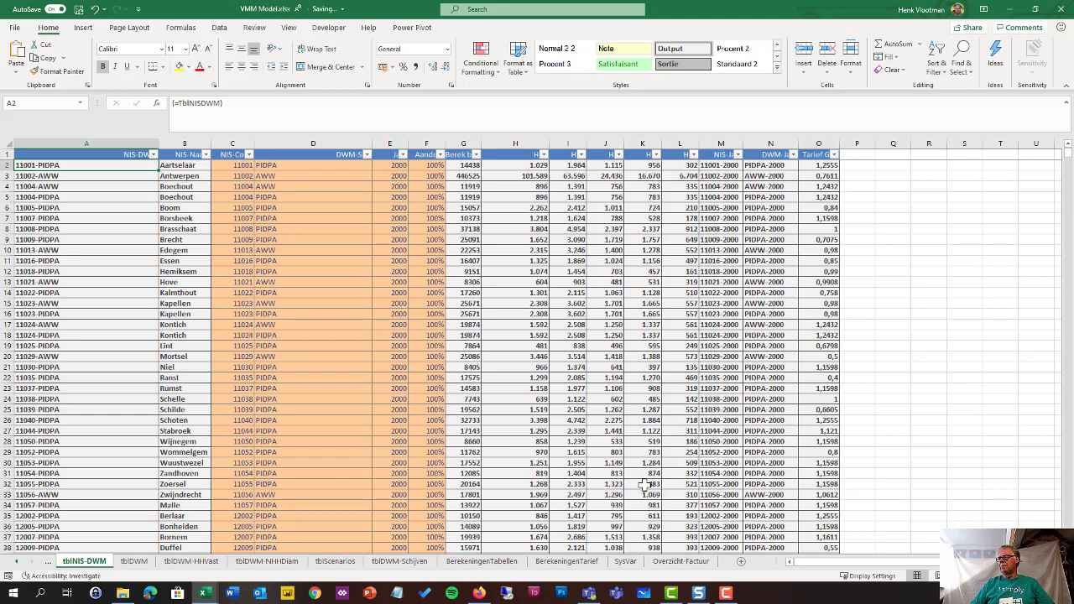
# - Examine the calculation blocks on the BerekeningenTarief sheet, from the chart information through the yearly tables, and return to its first rows
pyautogui.click(546, 562)
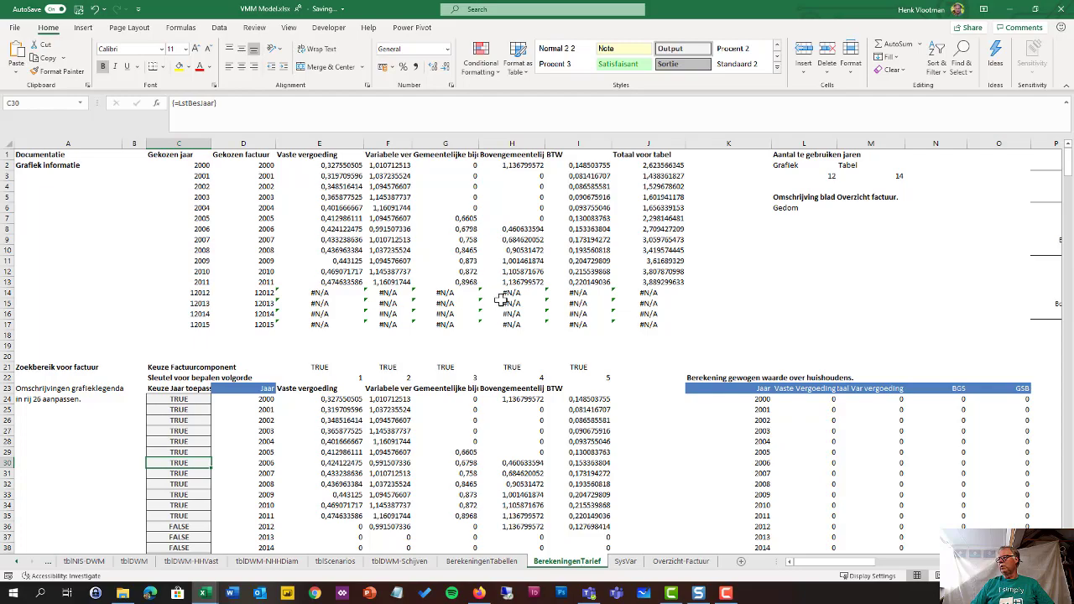
pyautogui.scroll(-6, 502, 300)
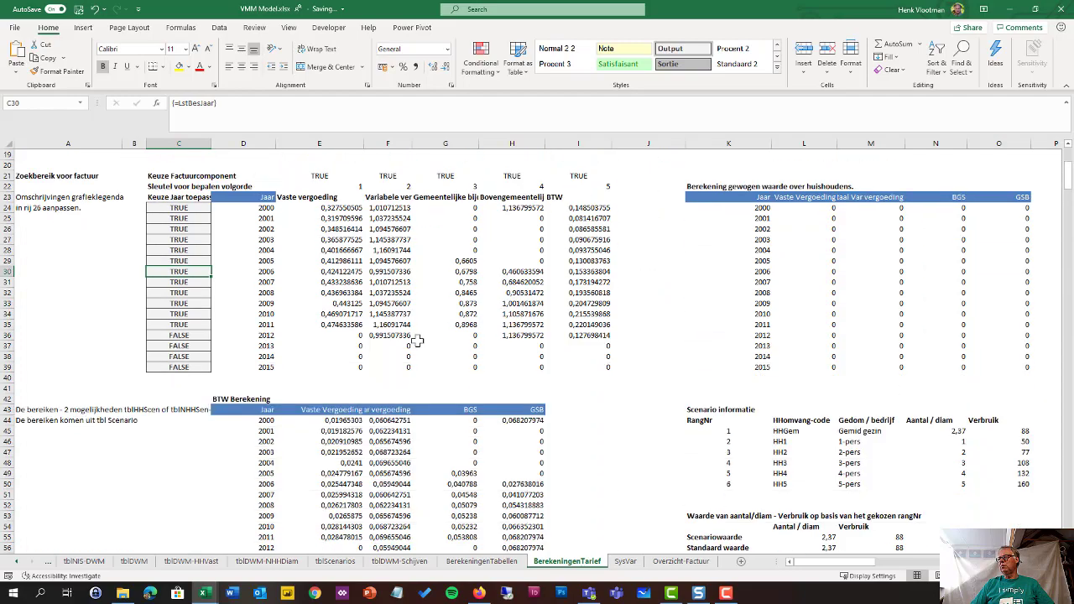
pyautogui.scroll(-20, 417, 340)
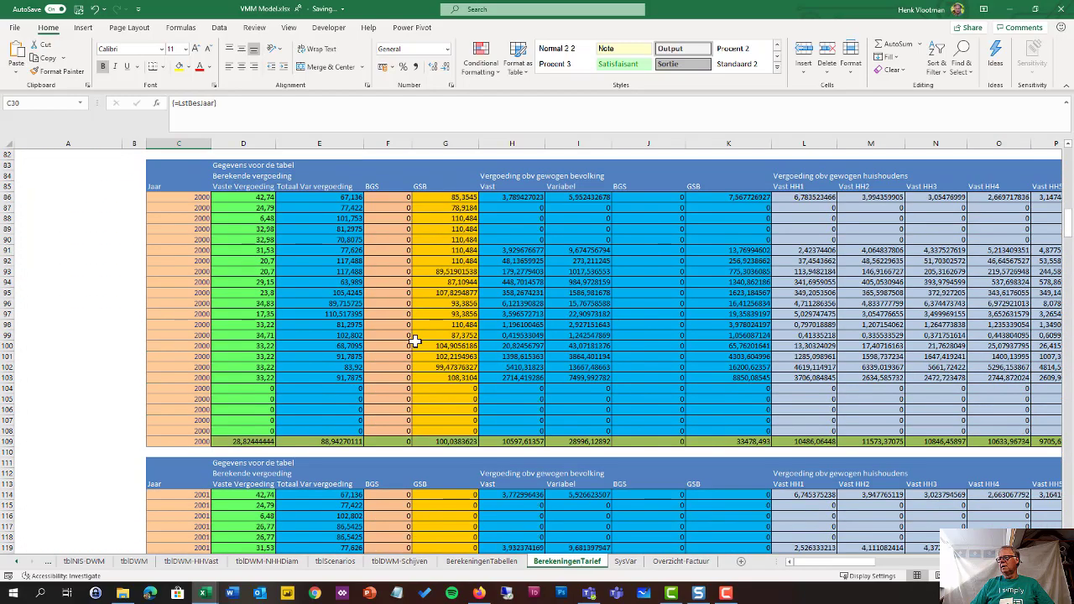
pyautogui.scroll(-20, 414, 340)
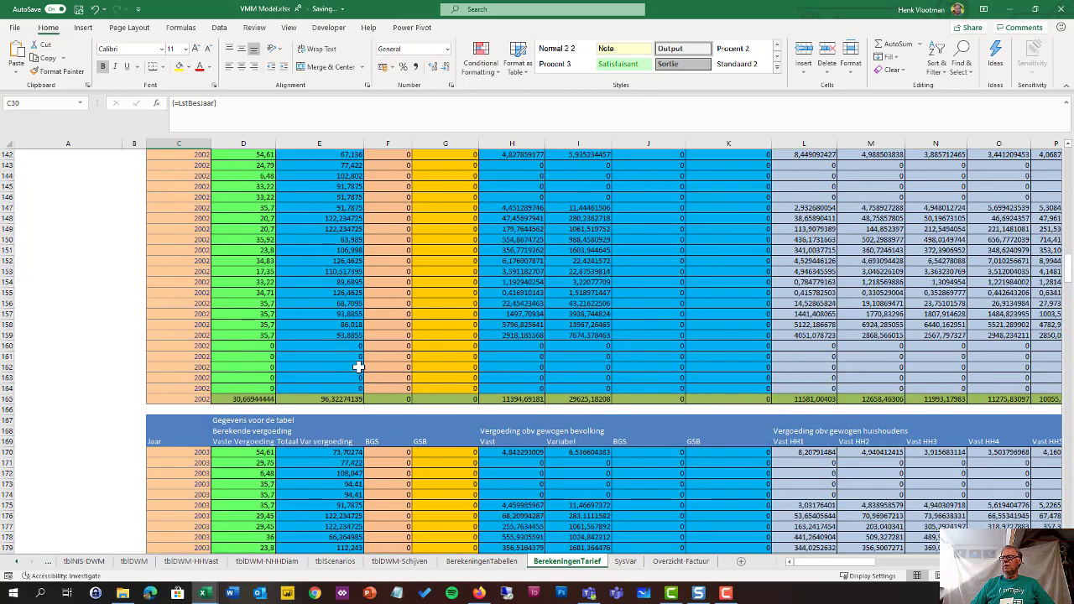
pyautogui.scroll(-19, 358, 367)
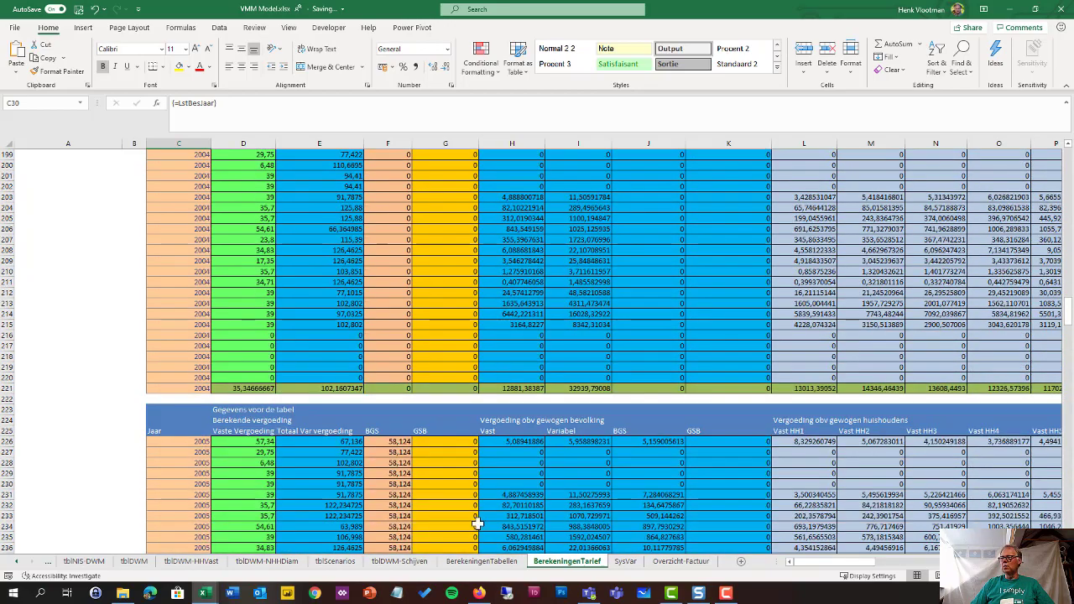
pyautogui.scroll(-10, 501, 494)
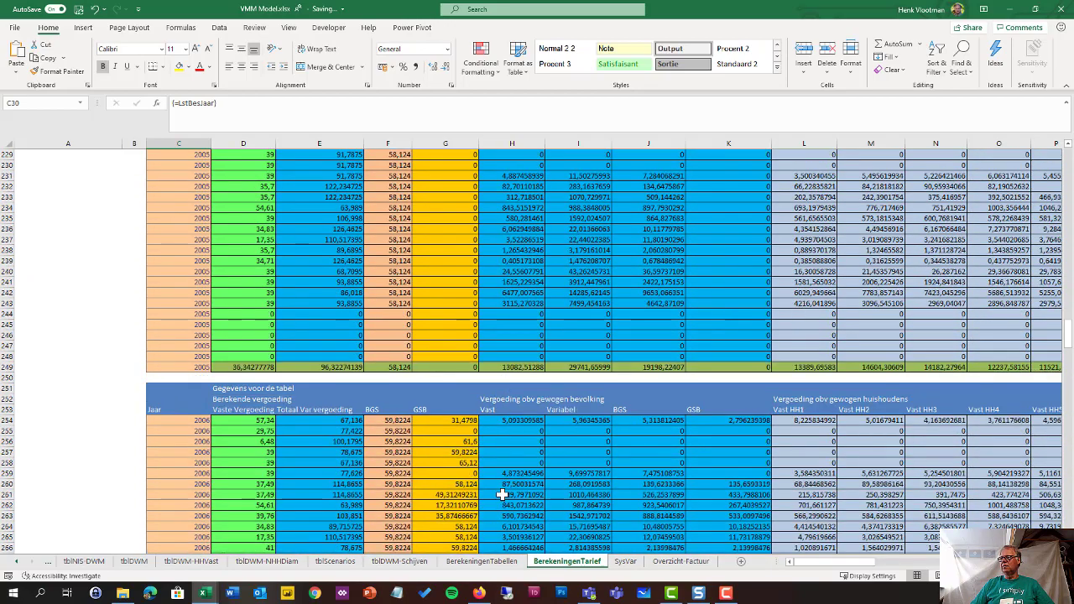
pyautogui.scroll(-9, 501, 496)
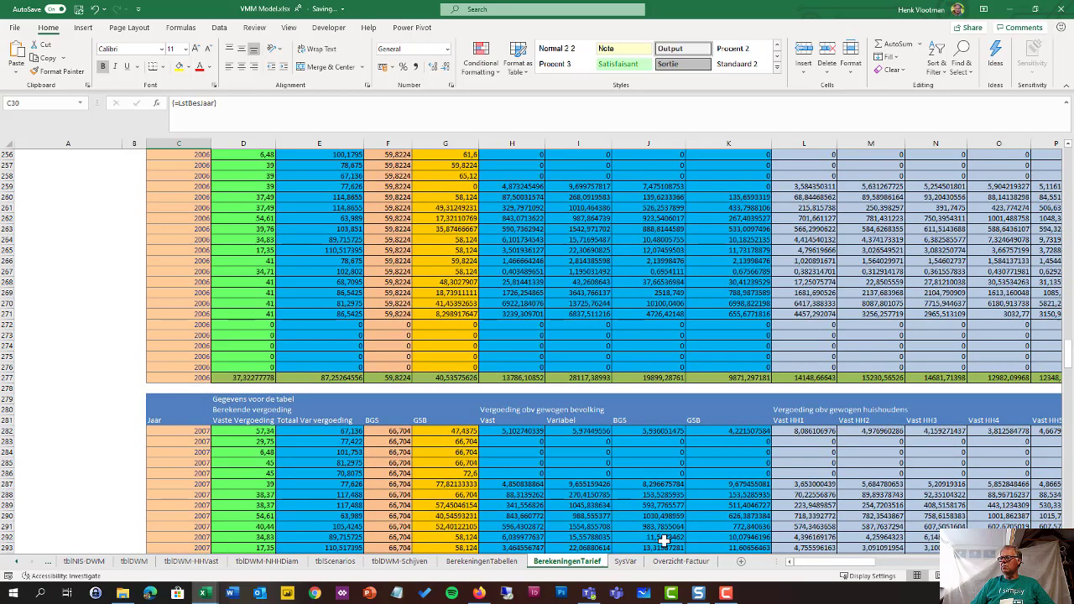
pyautogui.scroll(20, 664, 540)
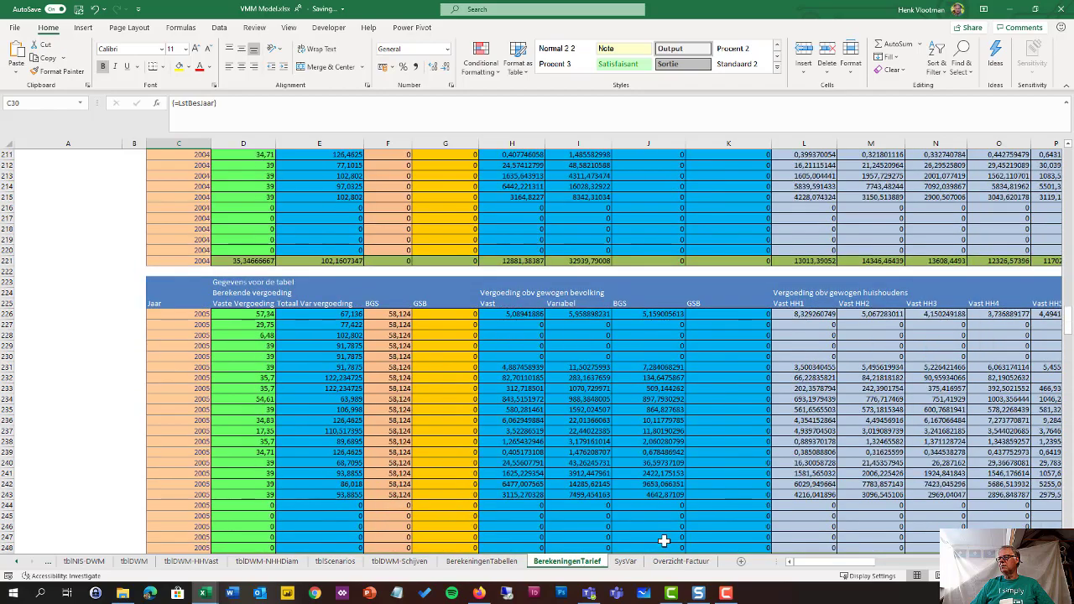
pyautogui.scroll(20, 664, 540)
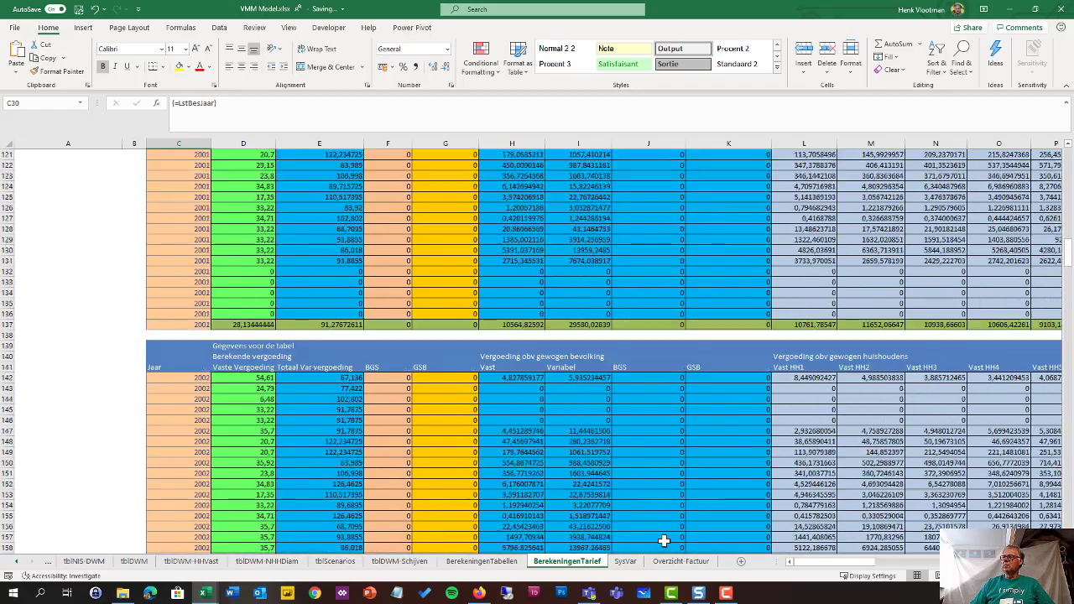
pyautogui.scroll(20, 664, 540)
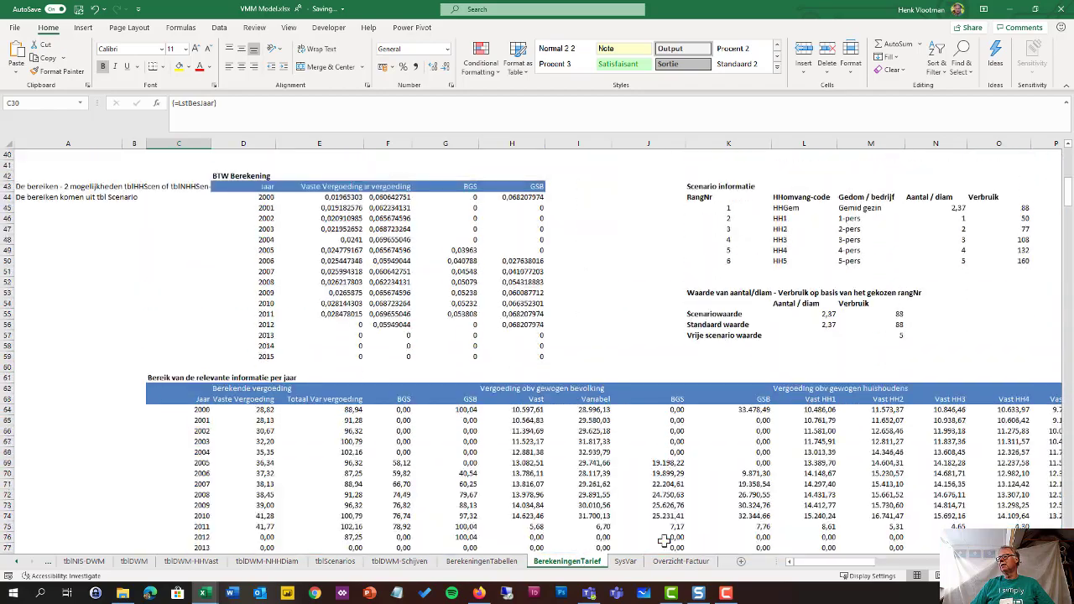
pyautogui.scroll(7, 664, 540)
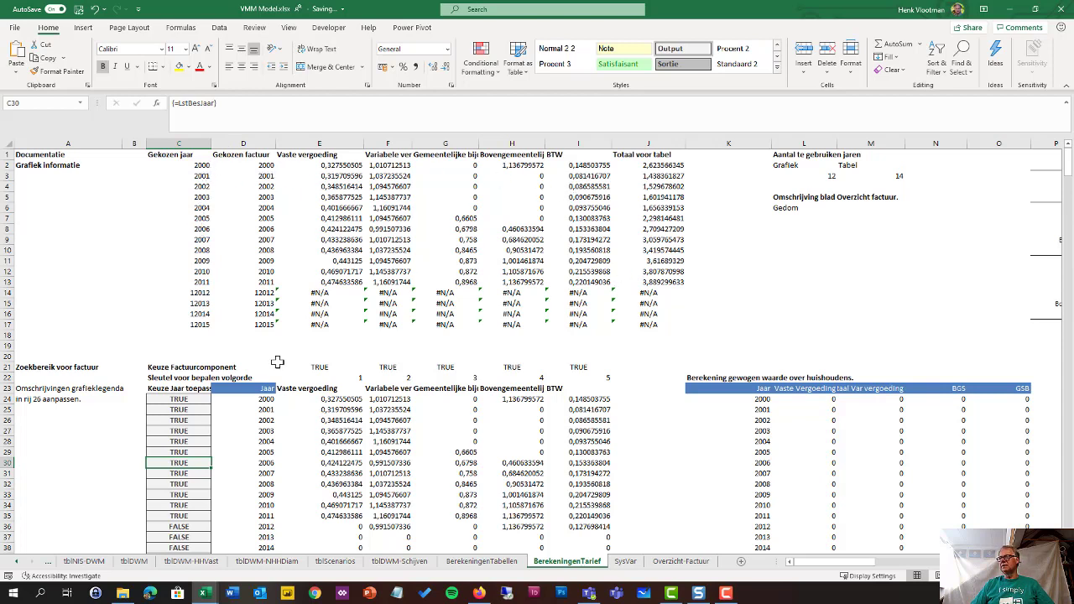
# - Switch Evolutie year 2008 off on Overzicht-Factuur, check the effect on BerekeningenTarief, and switch 2008 back on
pyautogui.click(680, 562)
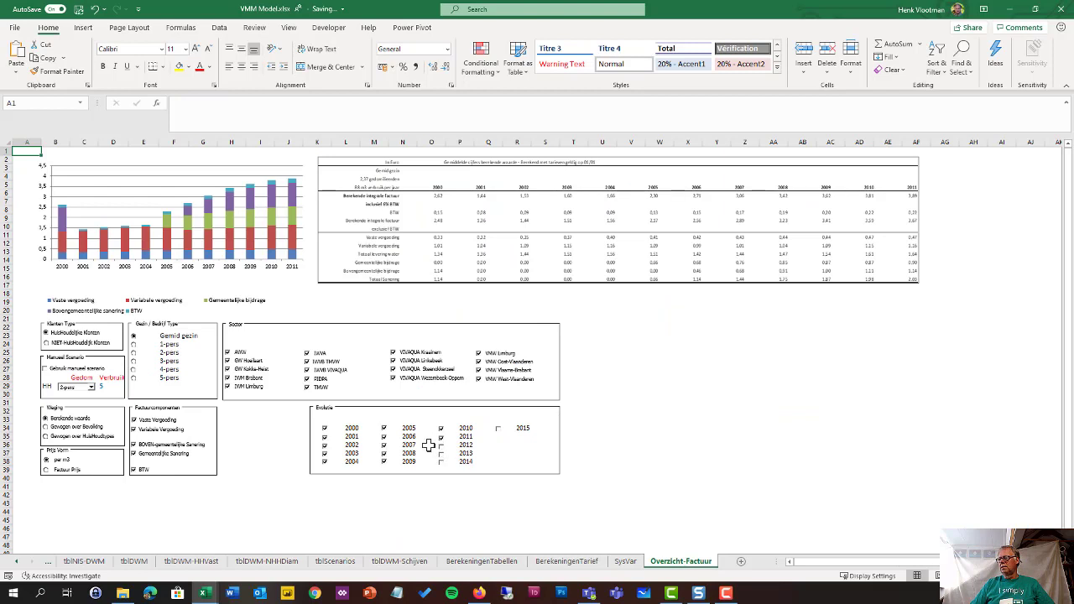
pyautogui.click(384, 455)
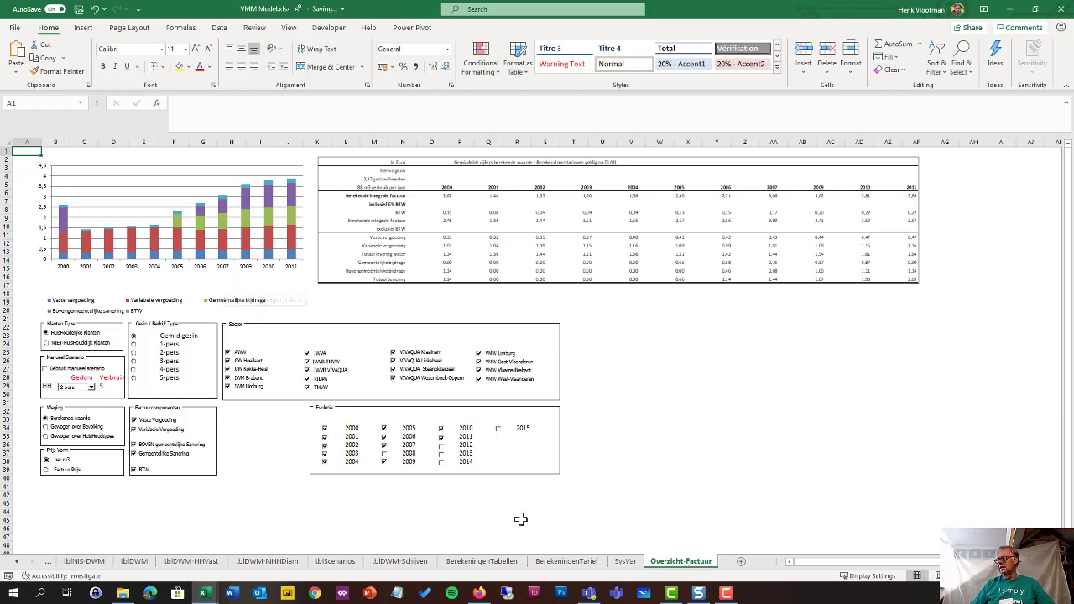
pyautogui.click(566, 561)
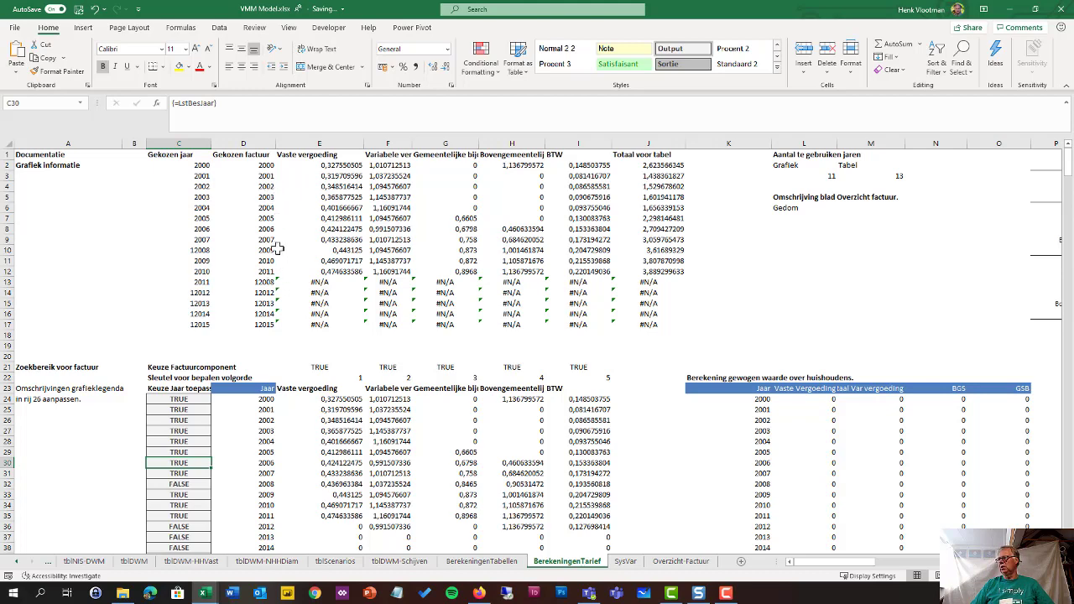
pyautogui.click(678, 562)
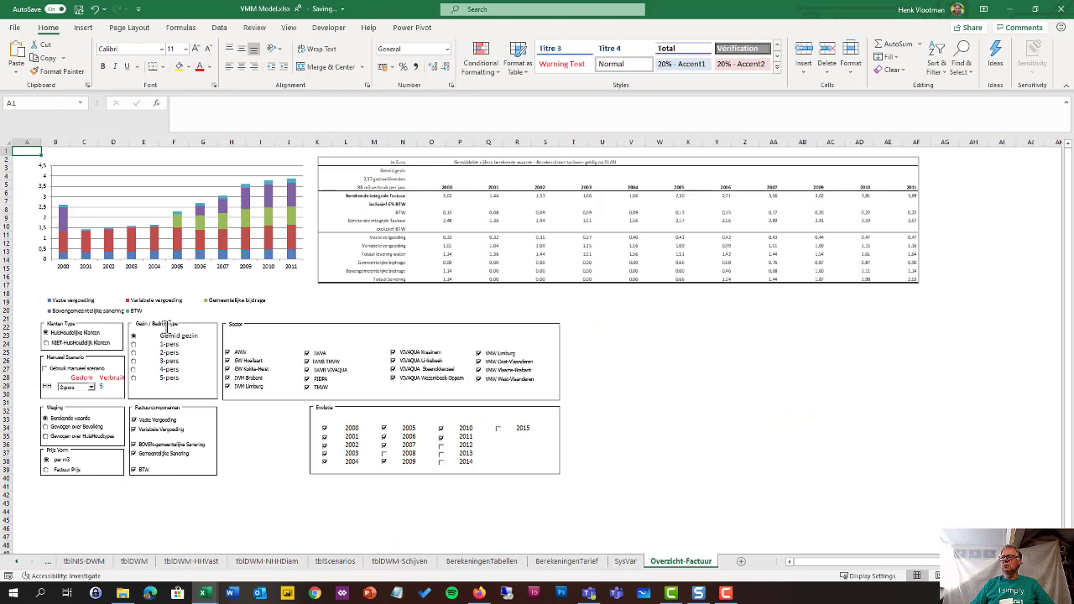
pyautogui.click(384, 455)
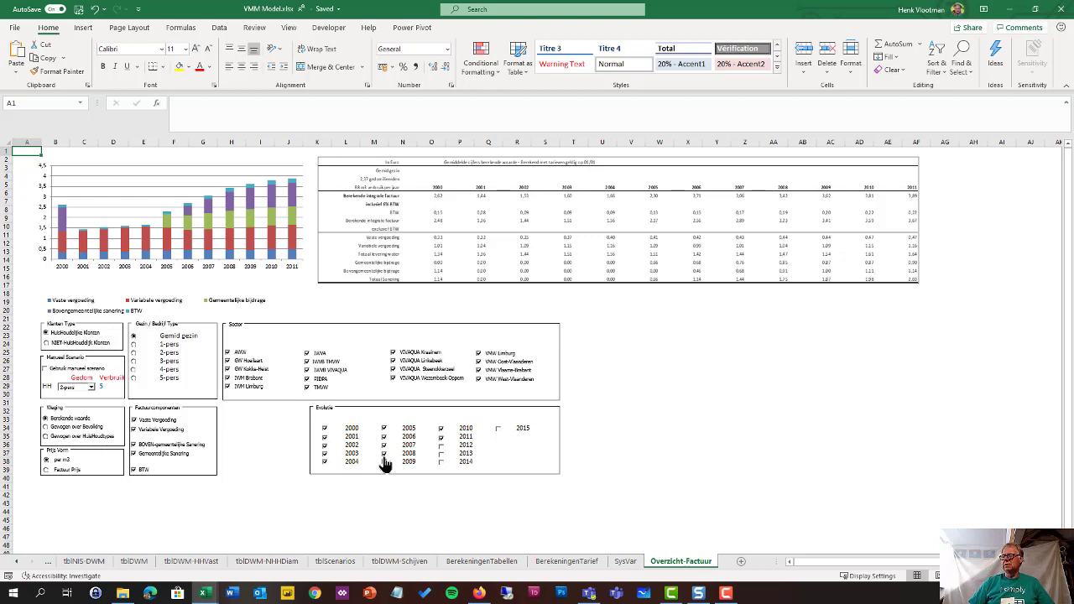
# - Examine the SysVar sheet's cells linked to the Overzicht-Factuur controls, including Factuurcomponenten, Sector and Evolutie
pyautogui.click(625, 562)
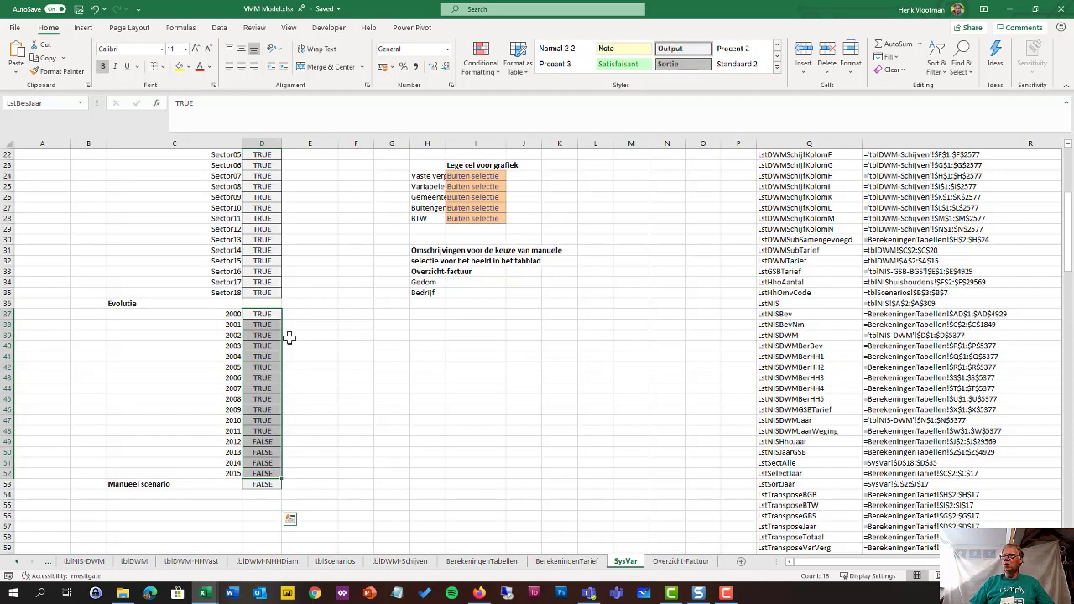
pyautogui.scroll(6, 289, 336)
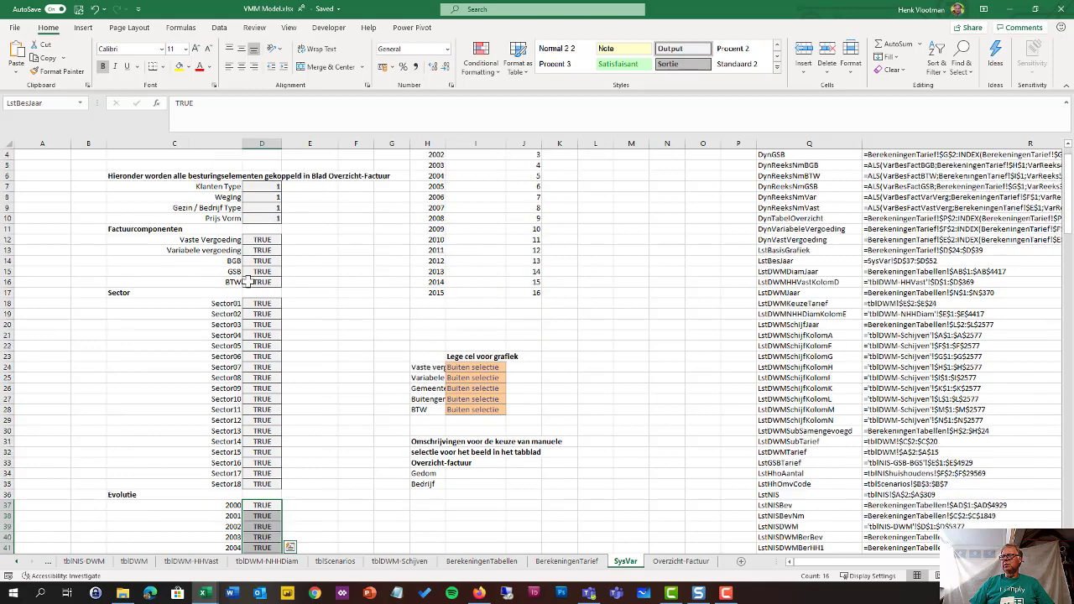
pyautogui.scroll(-2, 246, 283)
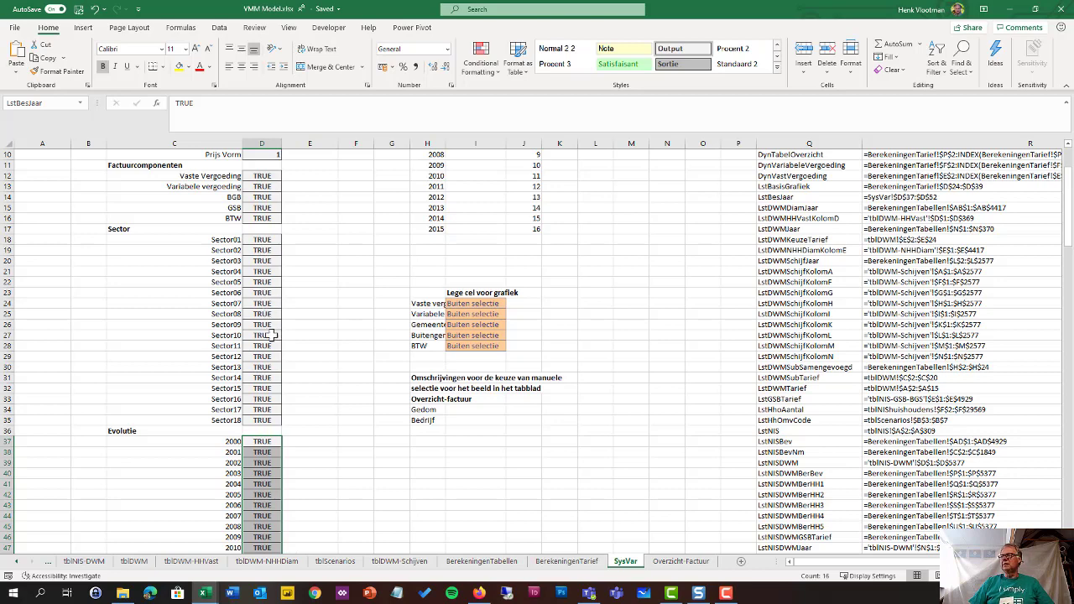
pyautogui.scroll(3, 272, 333)
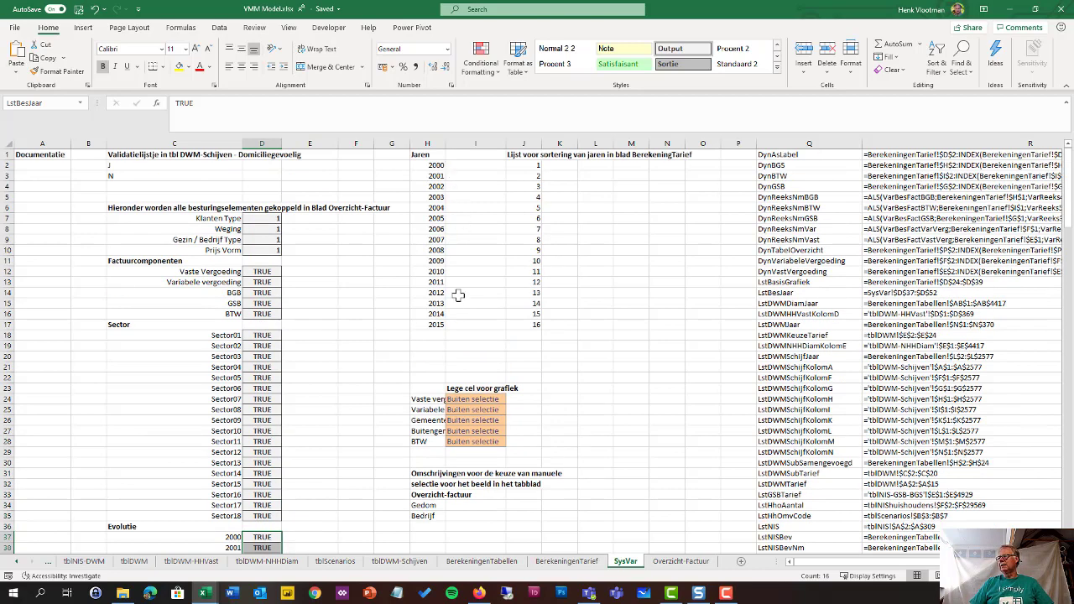
pyautogui.scroll(-2, 774, 254)
pyautogui.scroll(2, 774, 253)
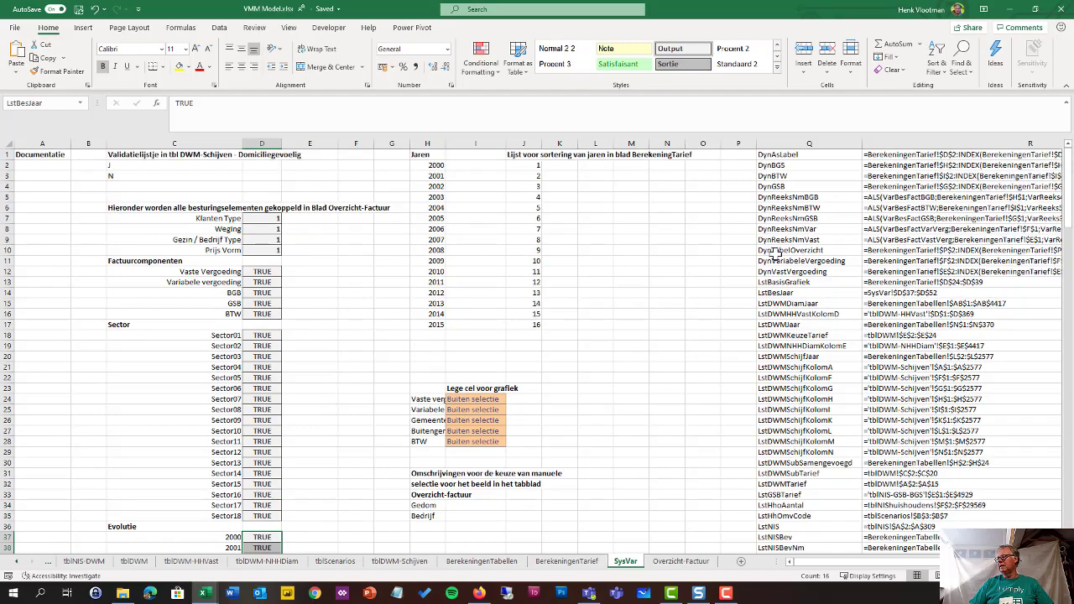
# - Review the list of defined range names and their references in columns Q and R of SysVar
pyautogui.scroll(-12, 899, 205)
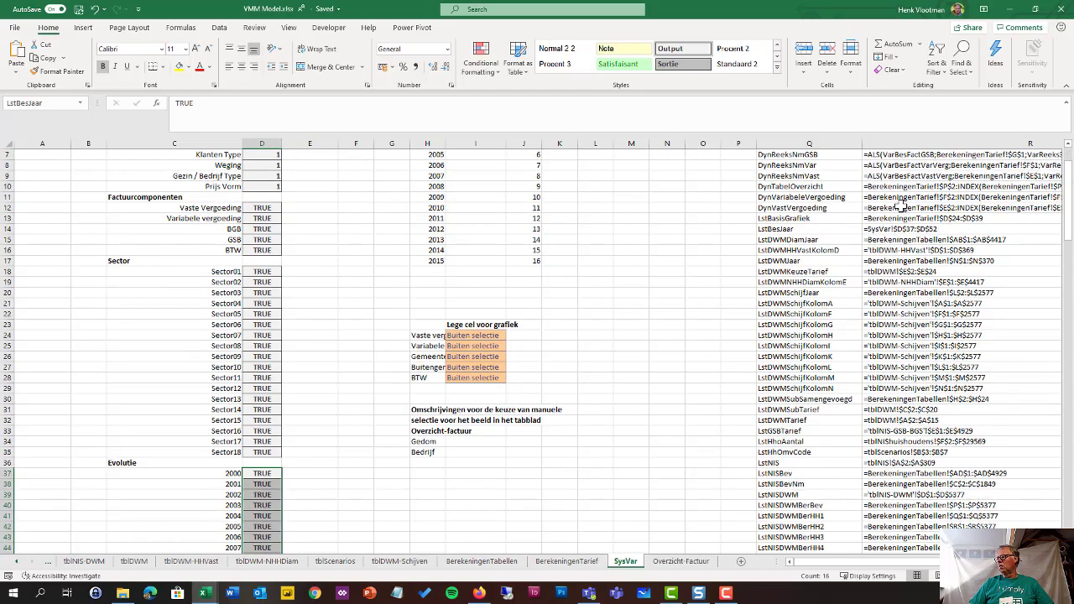
pyautogui.scroll(-18, 897, 211)
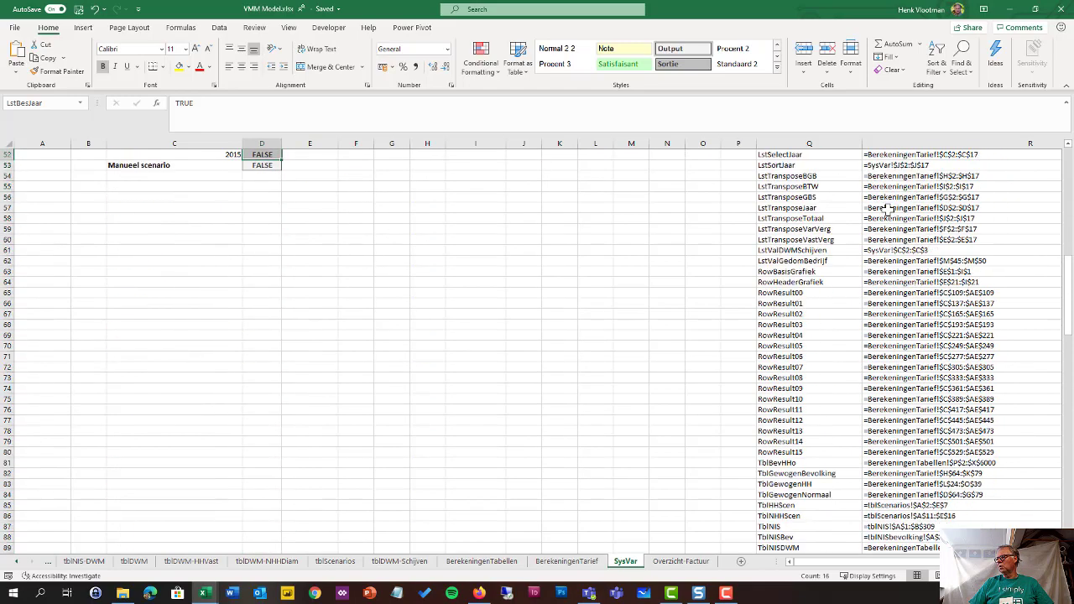
pyautogui.scroll(-15, 875, 210)
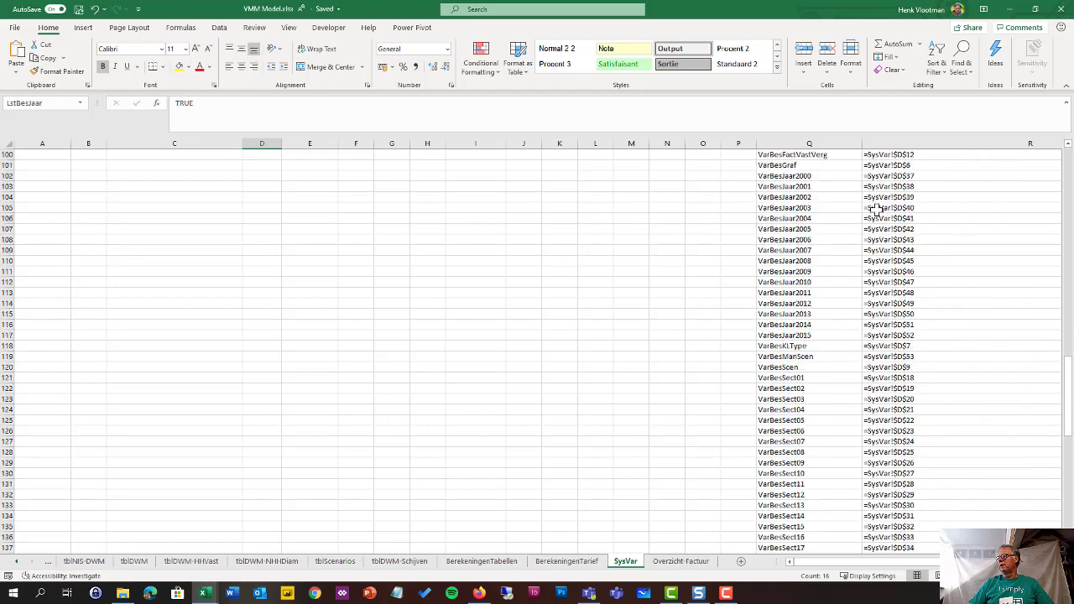
pyautogui.scroll(-10, 876, 210)
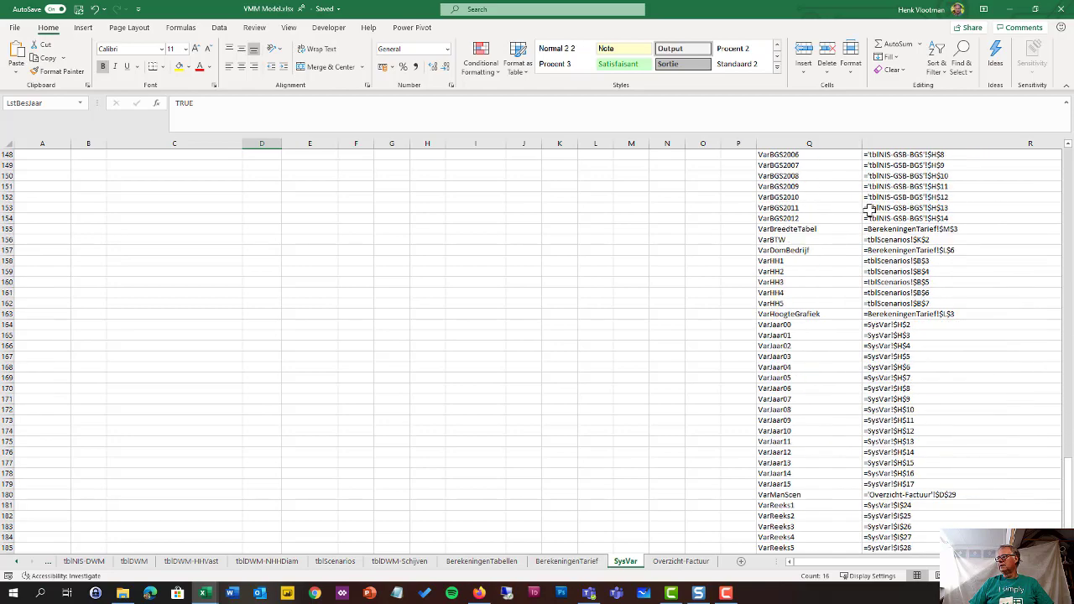
pyautogui.scroll(4, 869, 210)
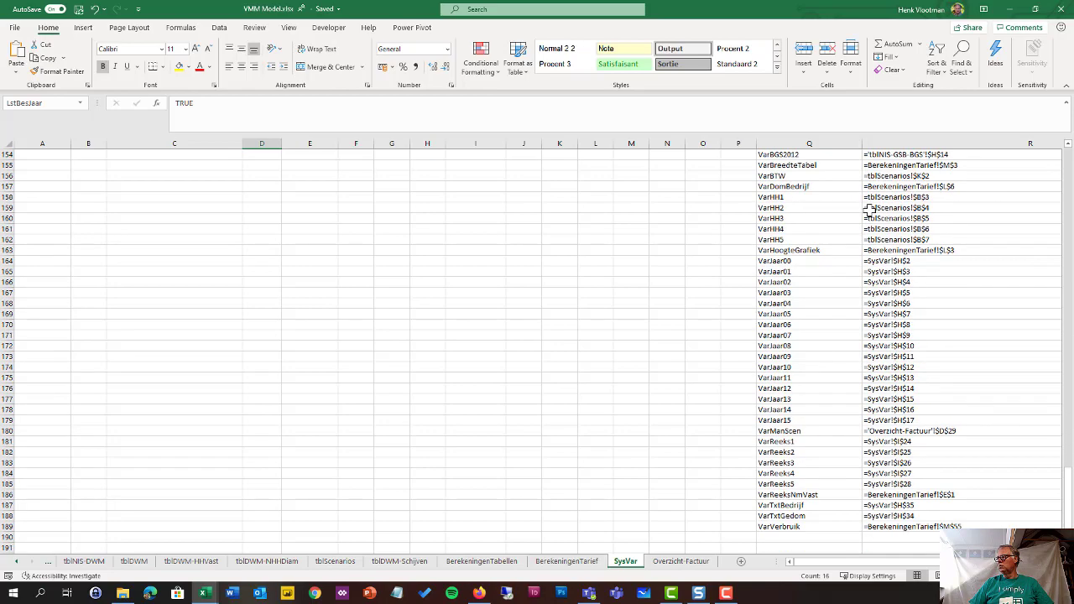
pyautogui.scroll(20, 870, 210)
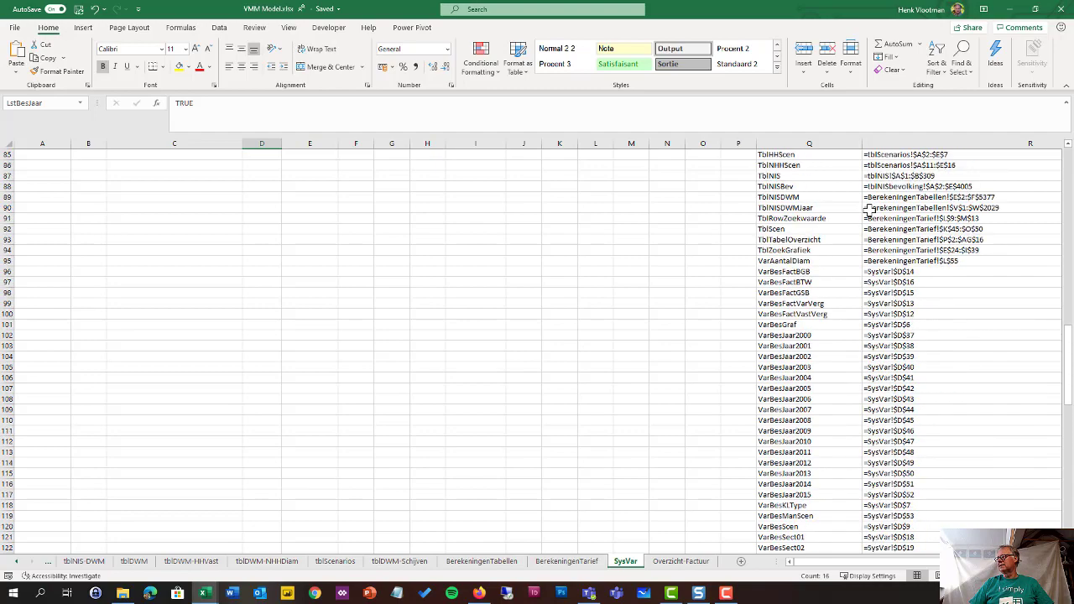
pyautogui.scroll(20, 870, 210)
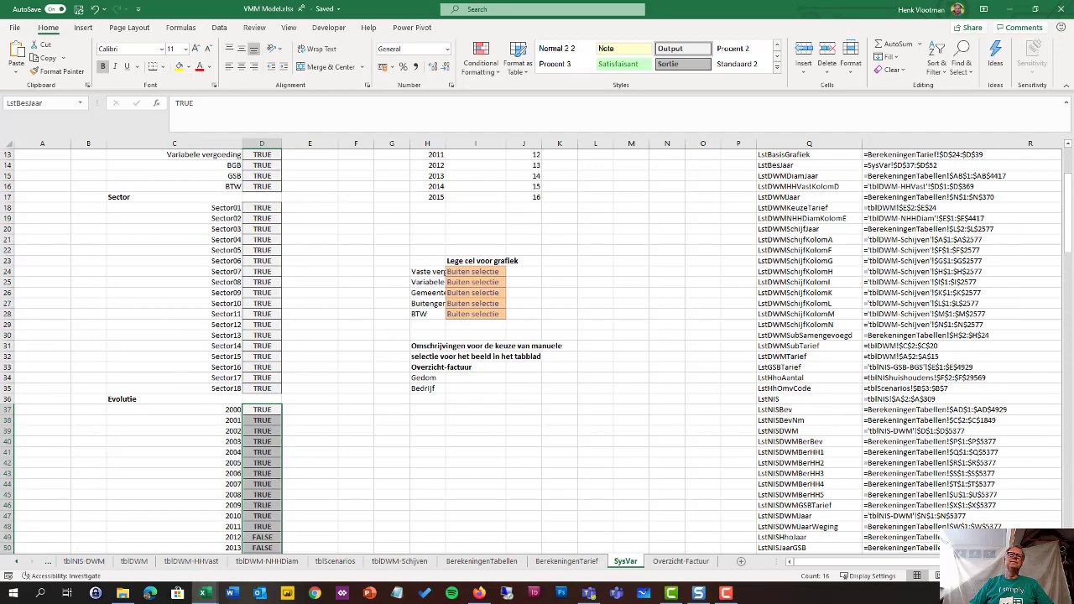